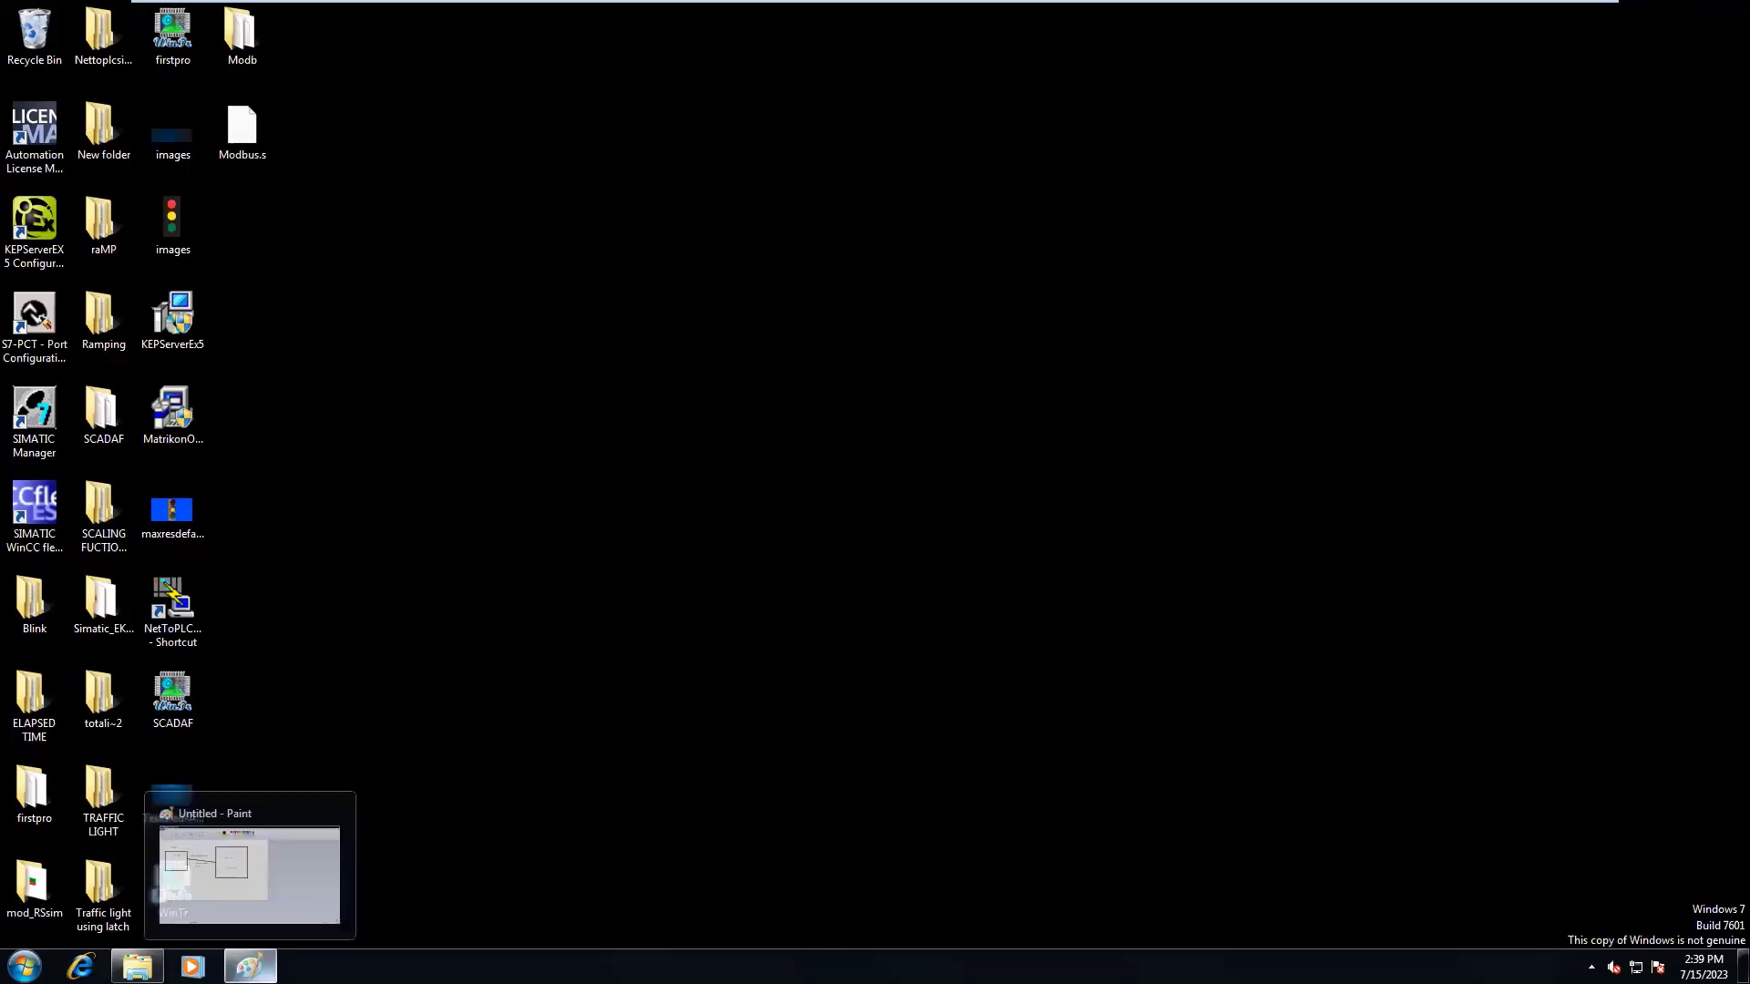
{"action": "left_click", "coordinate": [249, 966]}
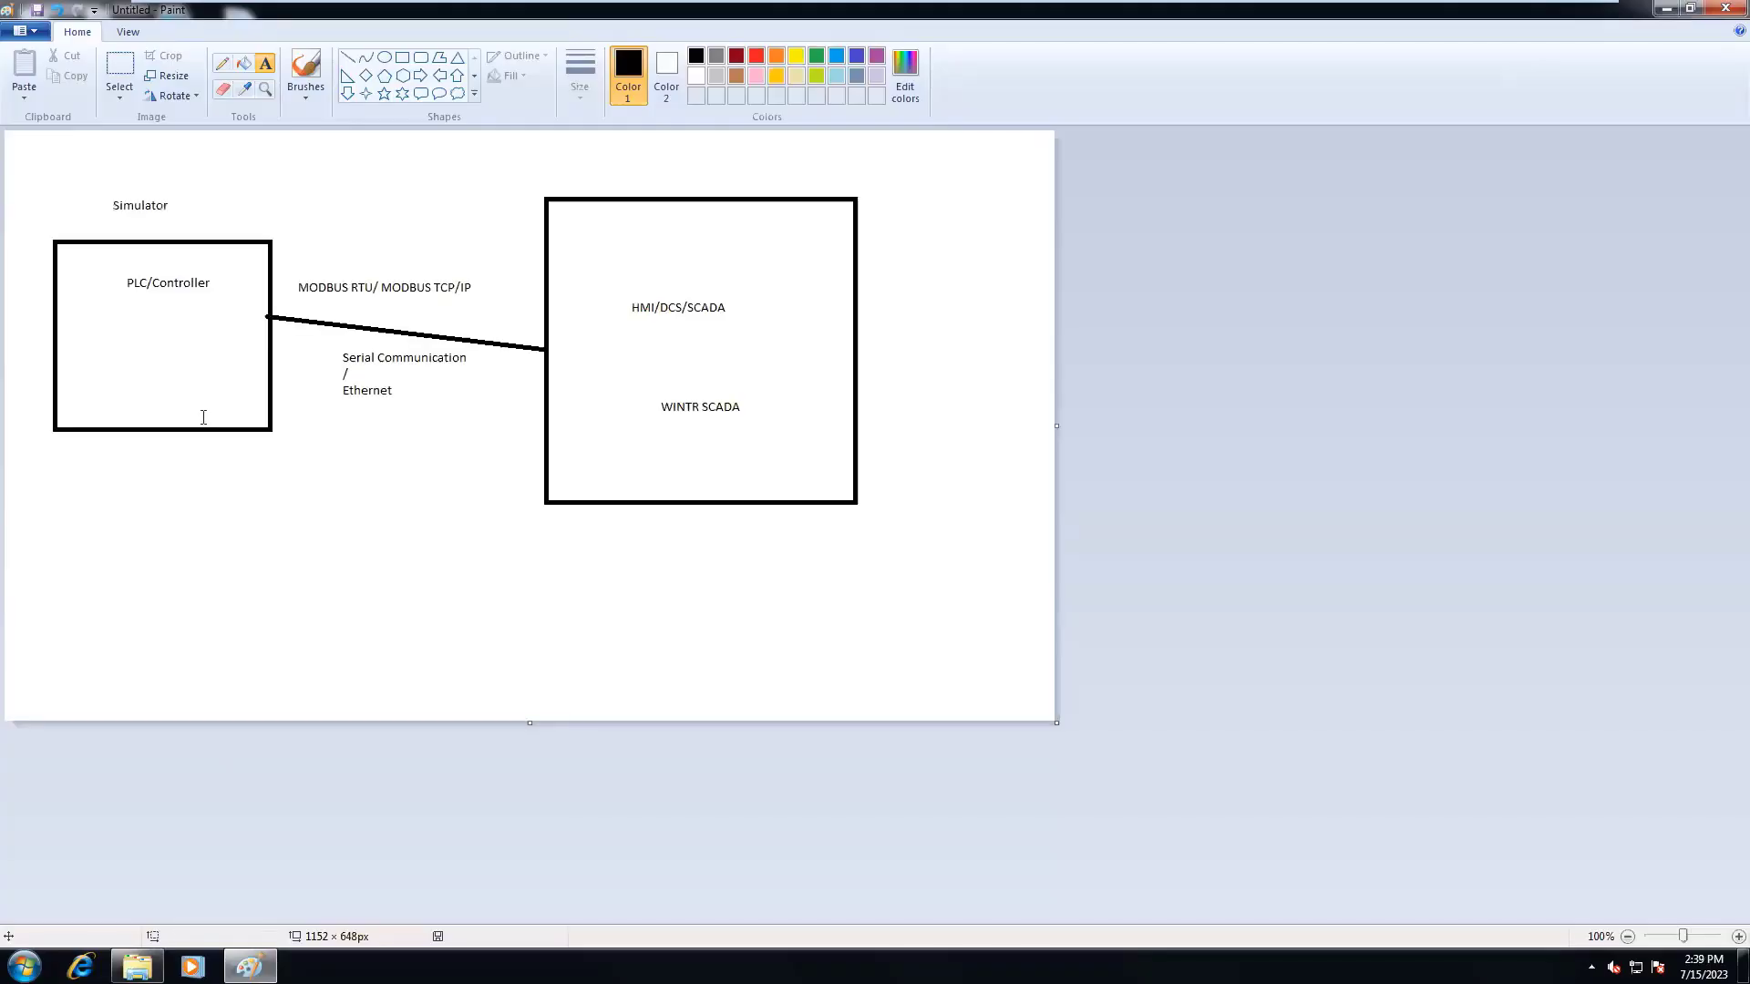
{"action": "left_click", "coordinate": [250, 966]}
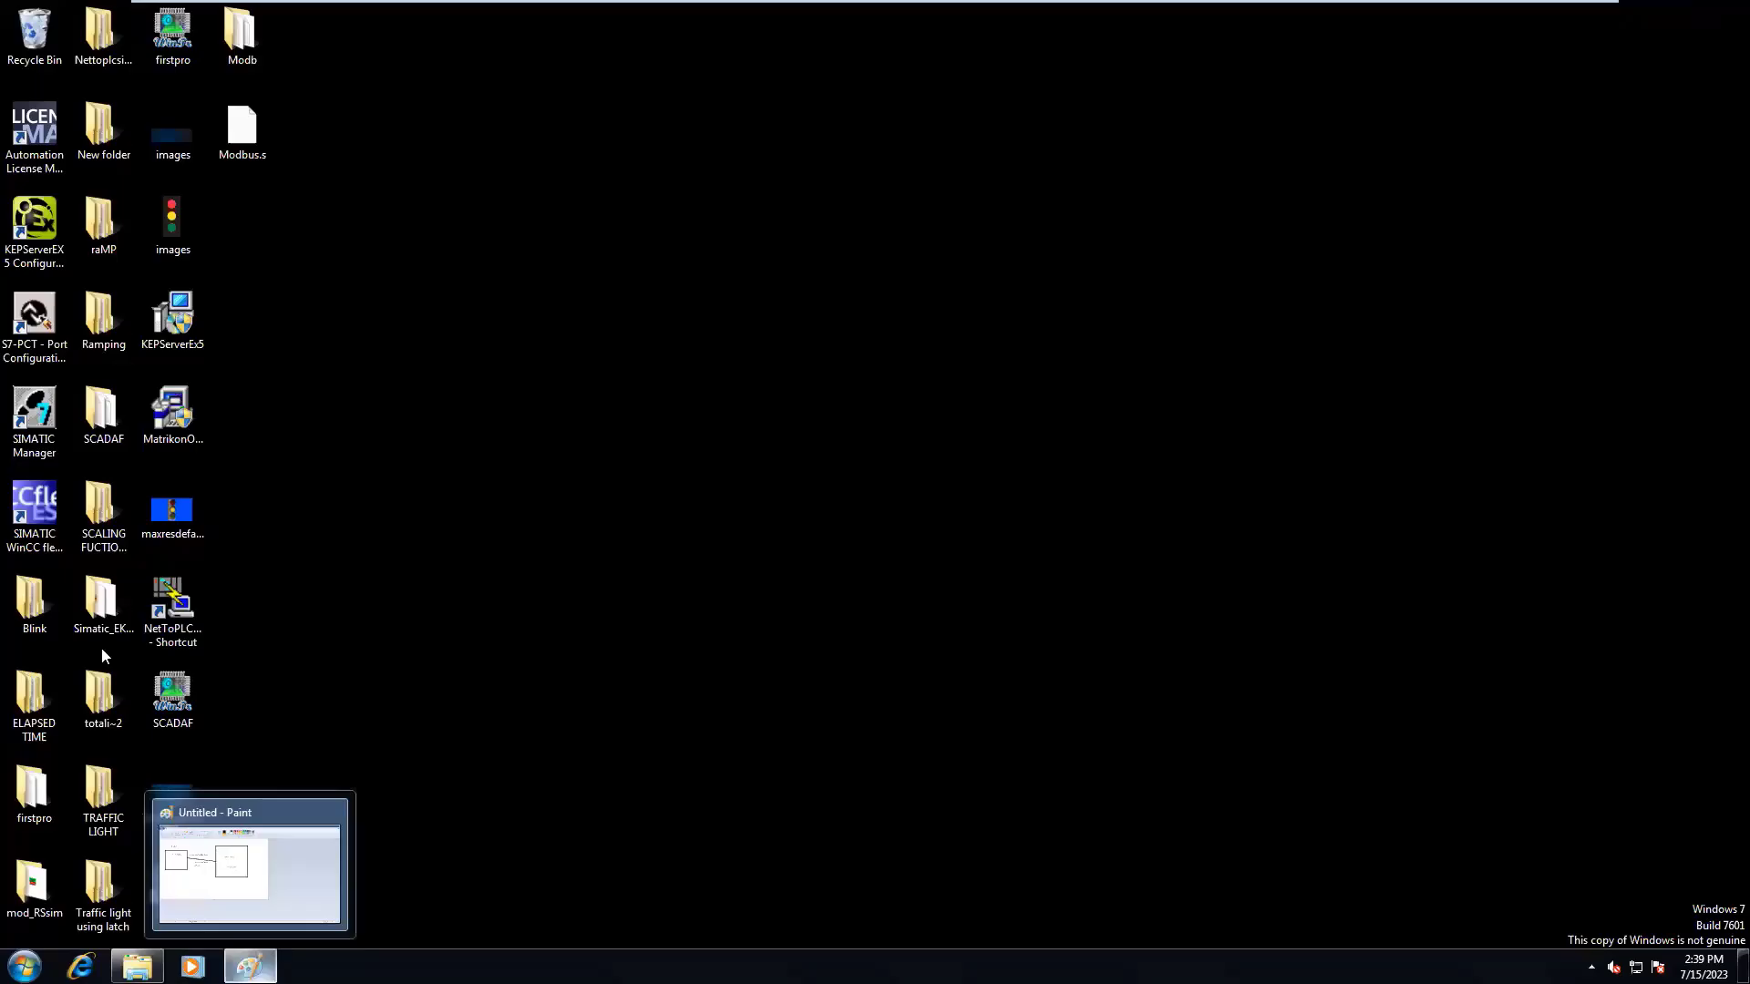
{"action": "left_click", "coordinate": [58, 498]}
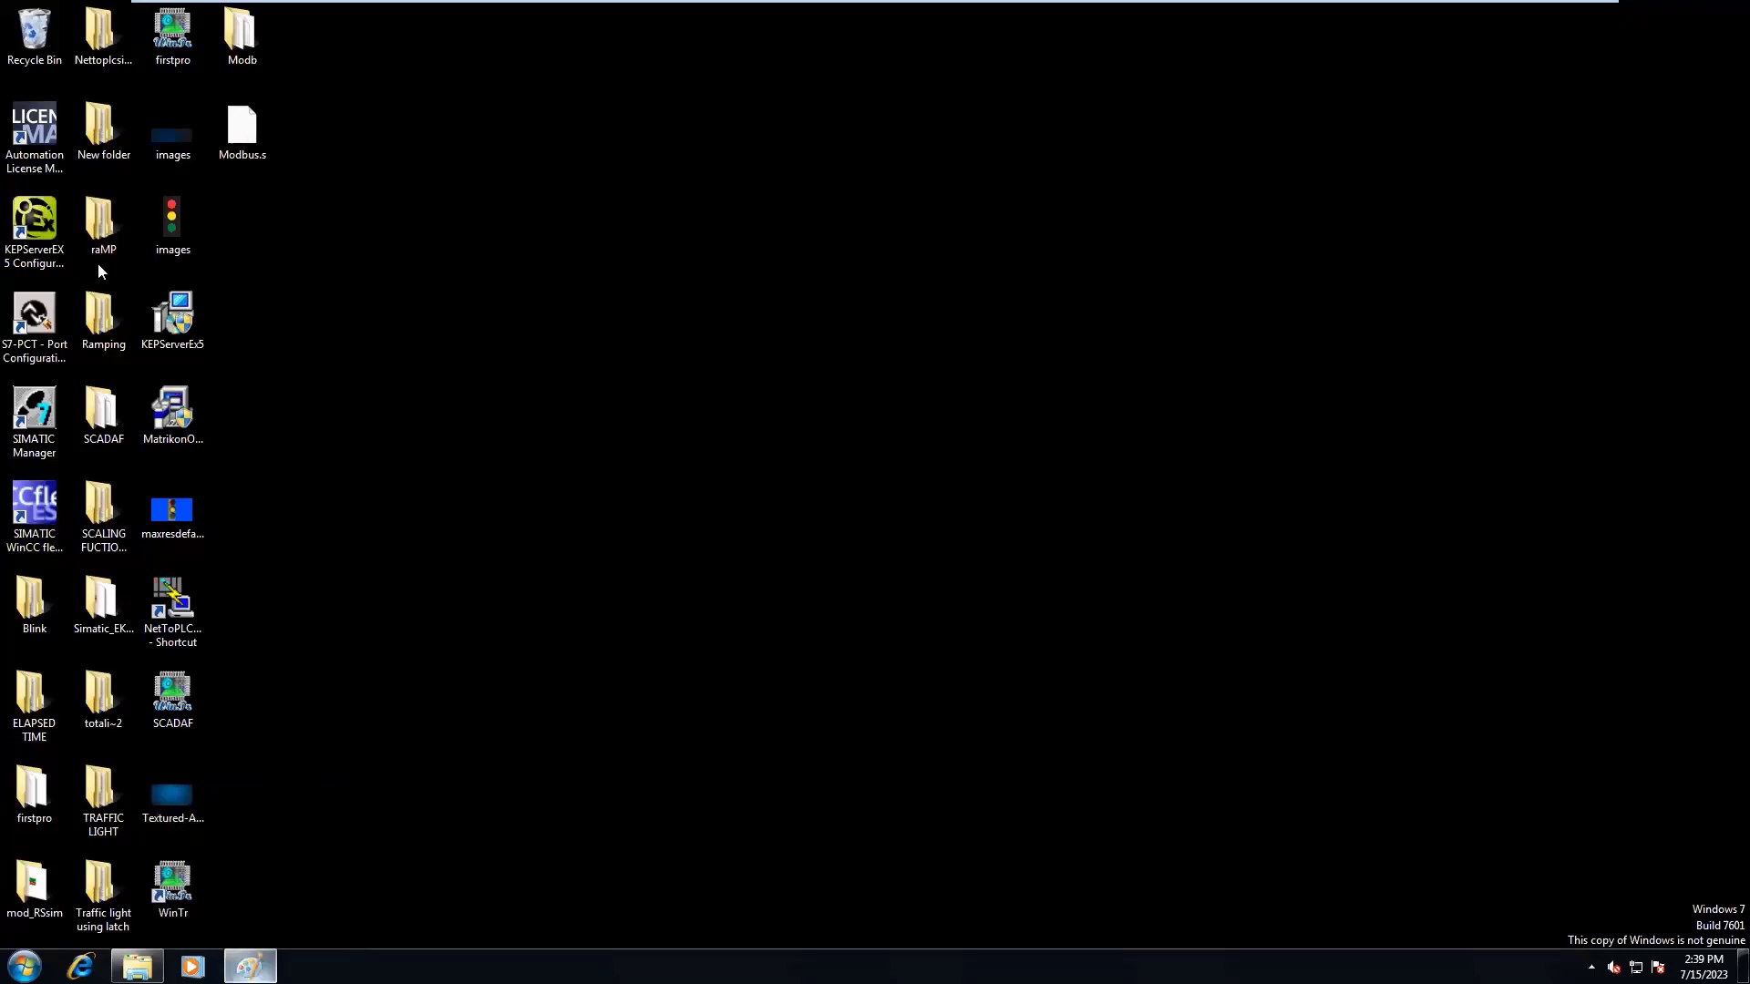
{"action": "left_click", "coordinate": [96, 603]}
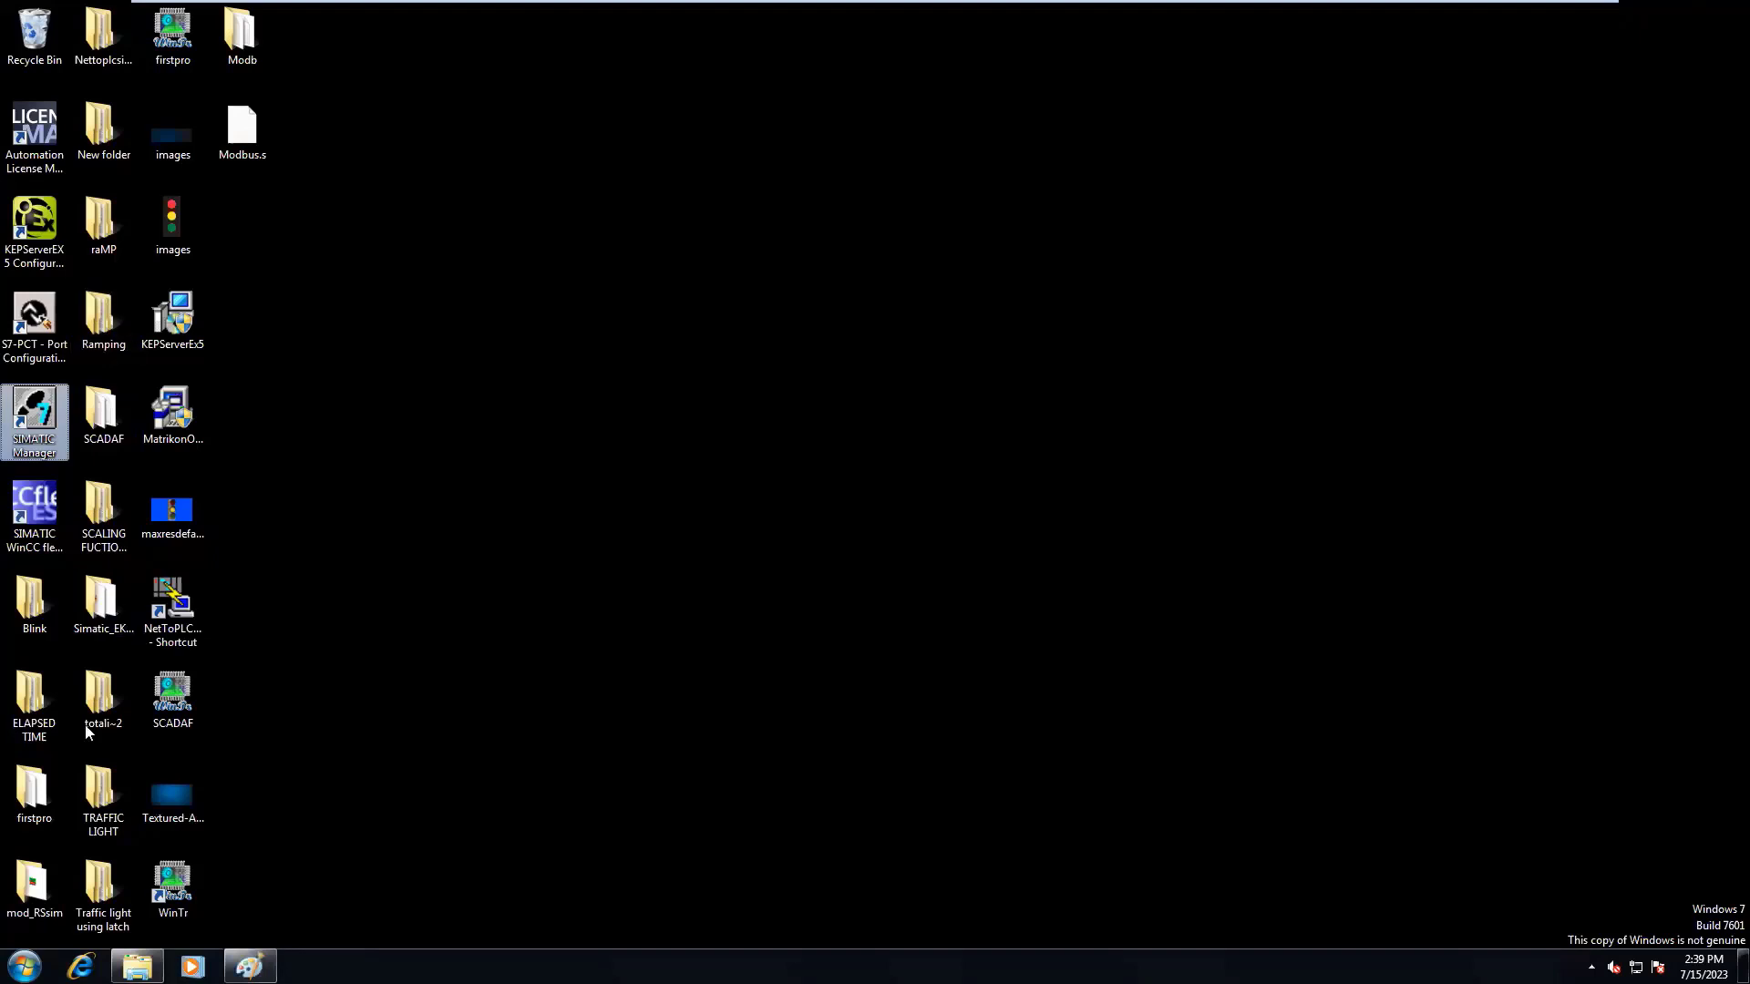
Step: Launch the mod_RSsim Modbus simulator from its desktop folder, dismiss the key notice and minimize the folder window
{"action": "double_click", "coordinate": [20, 883]}
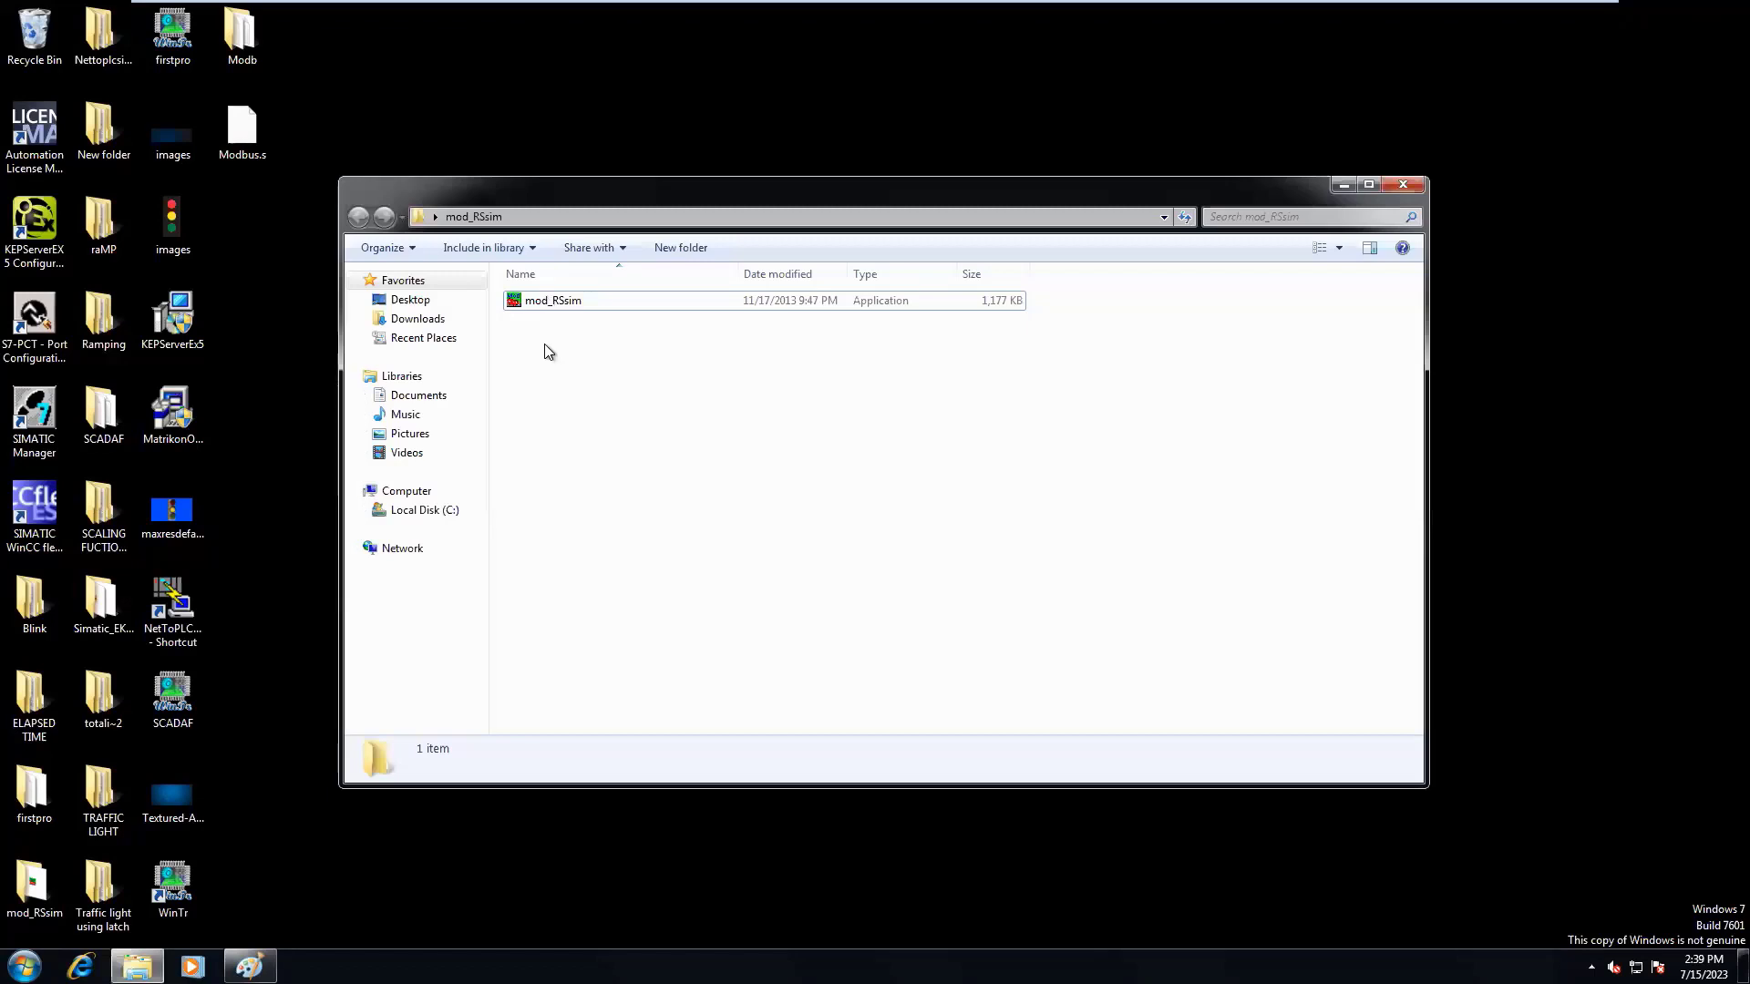
{"action": "left_click", "coordinate": [550, 313]}
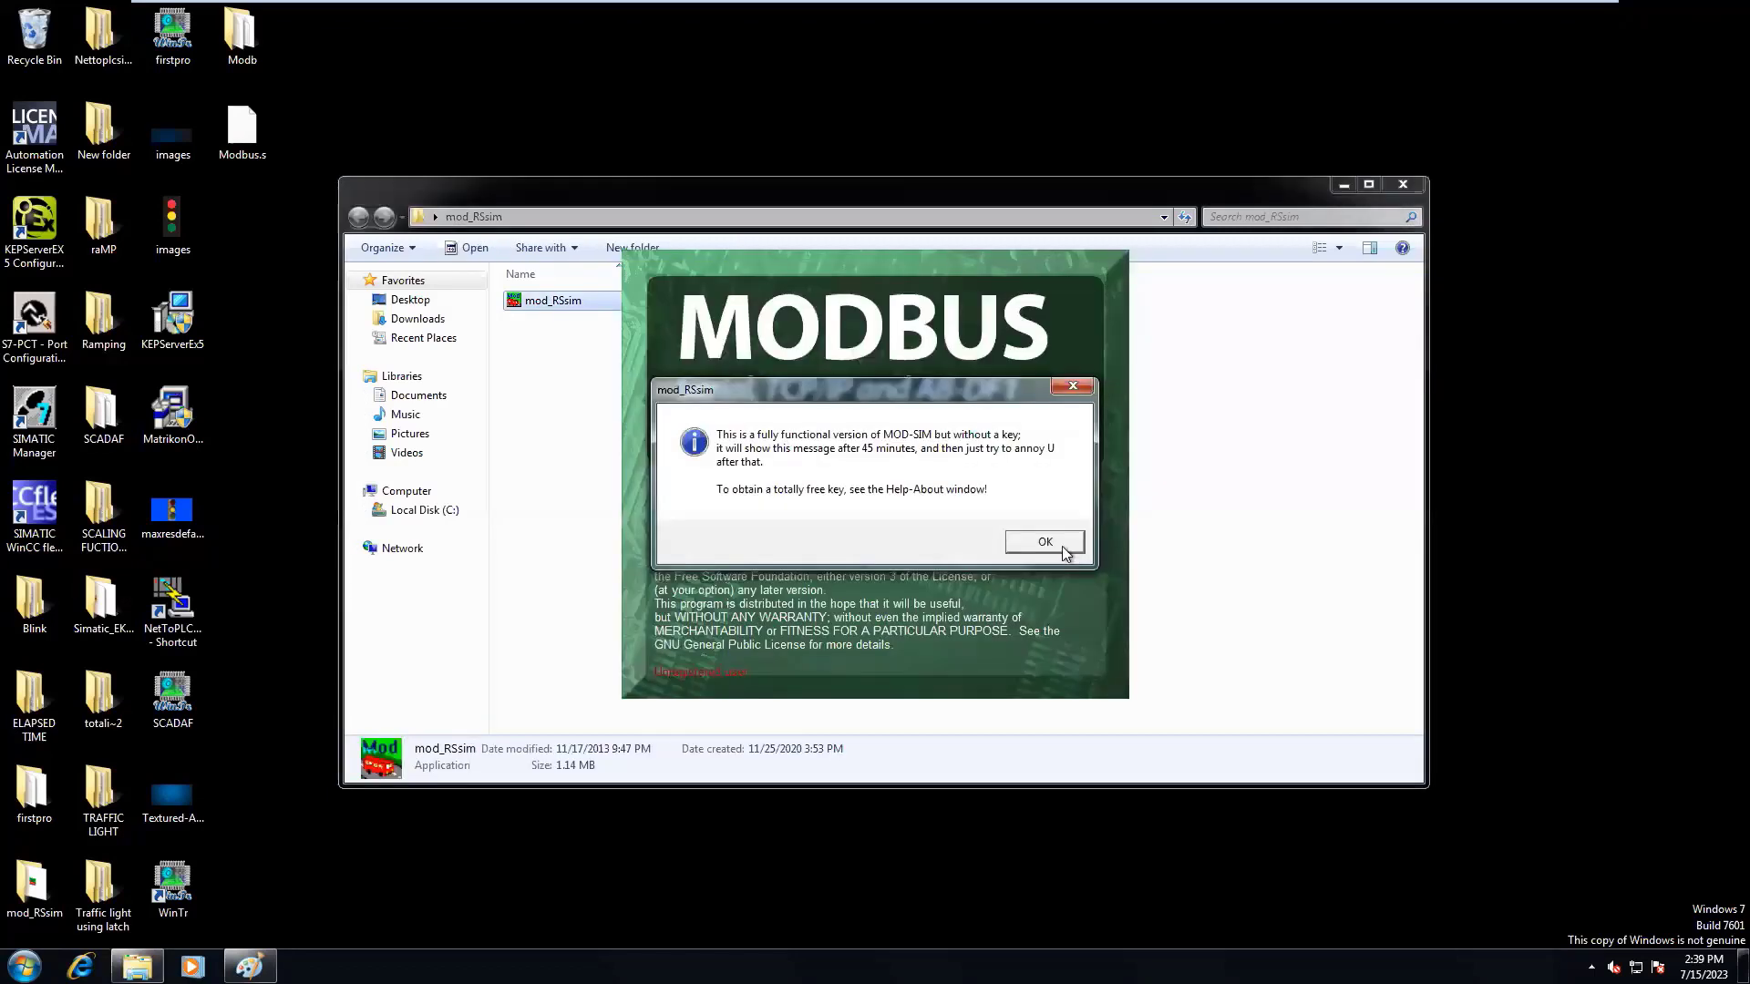
{"action": "left_click", "coordinate": [1063, 547]}
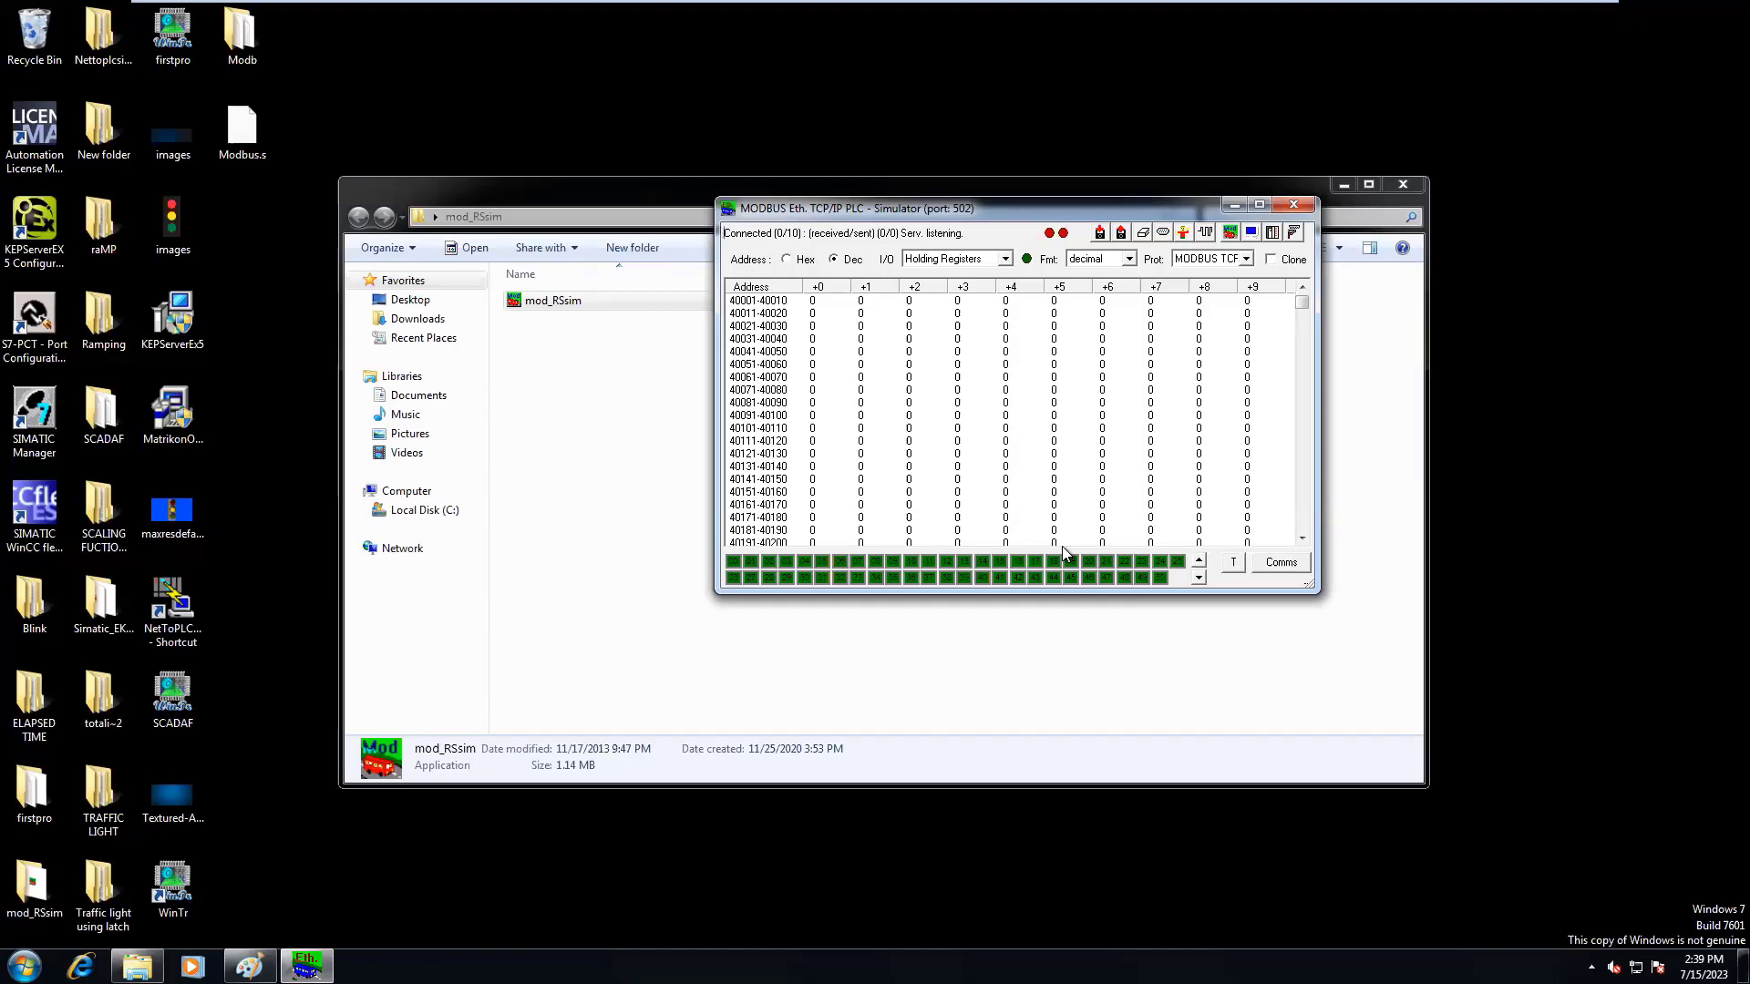
{"action": "left_click", "coordinate": [1344, 185]}
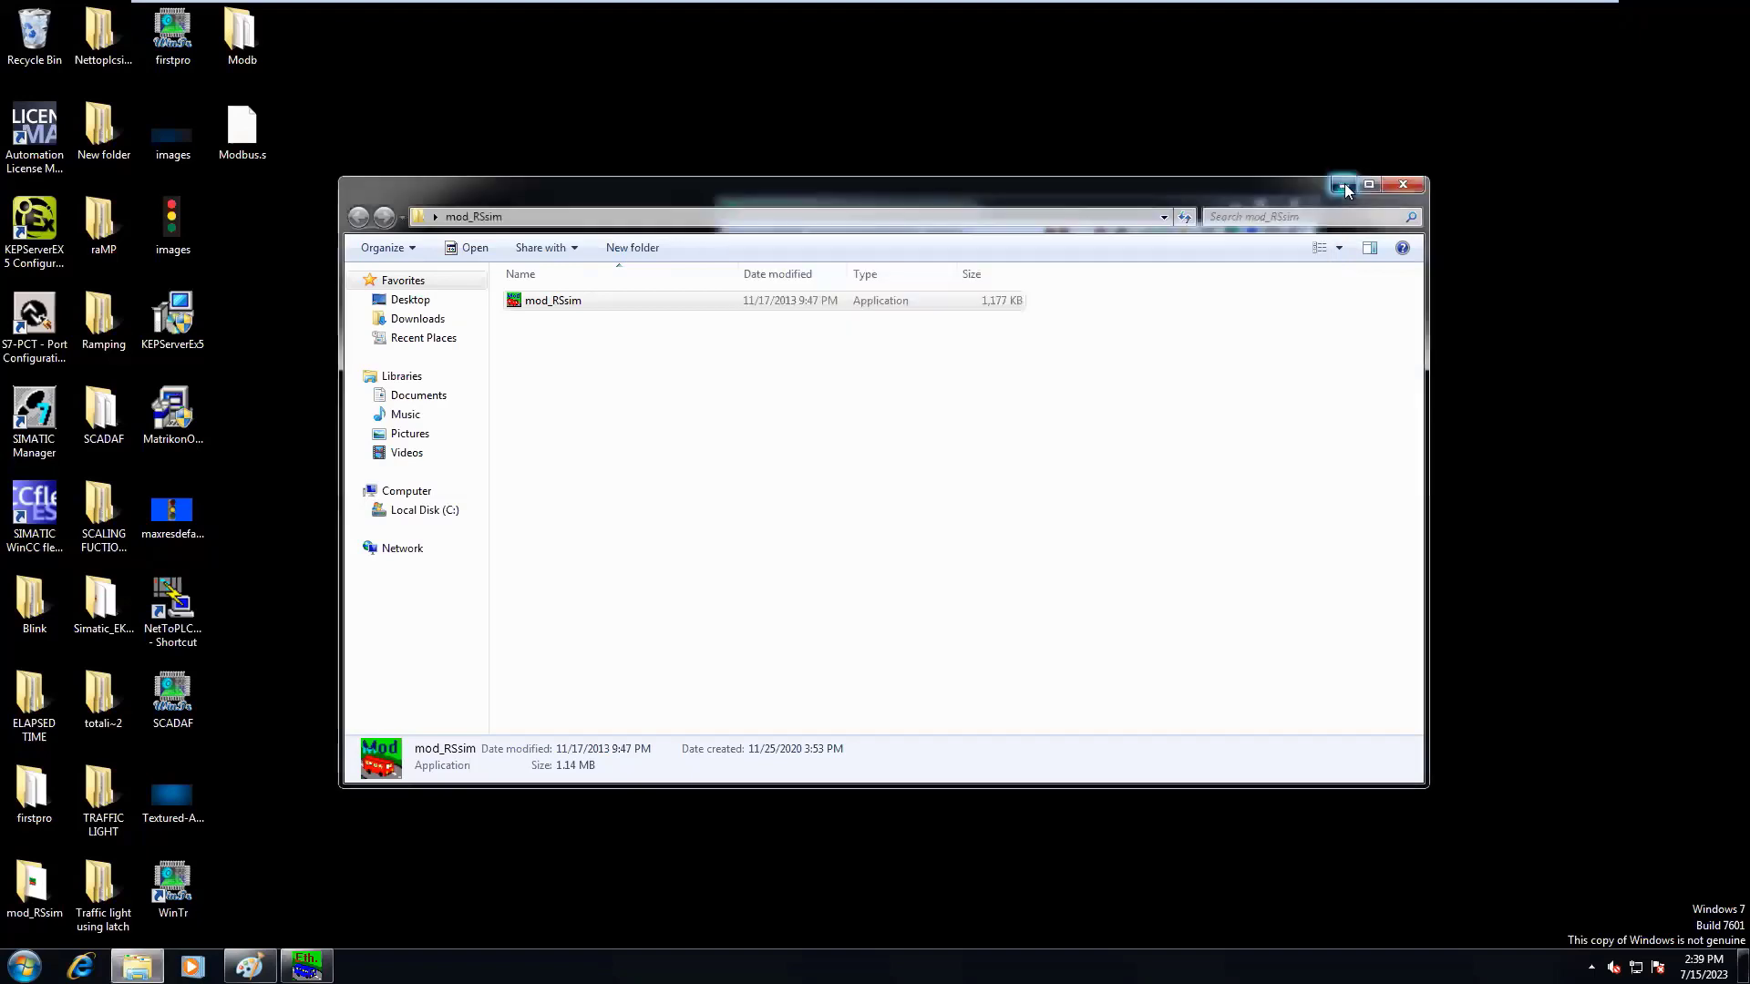
{"action": "left_click", "coordinate": [1344, 186]}
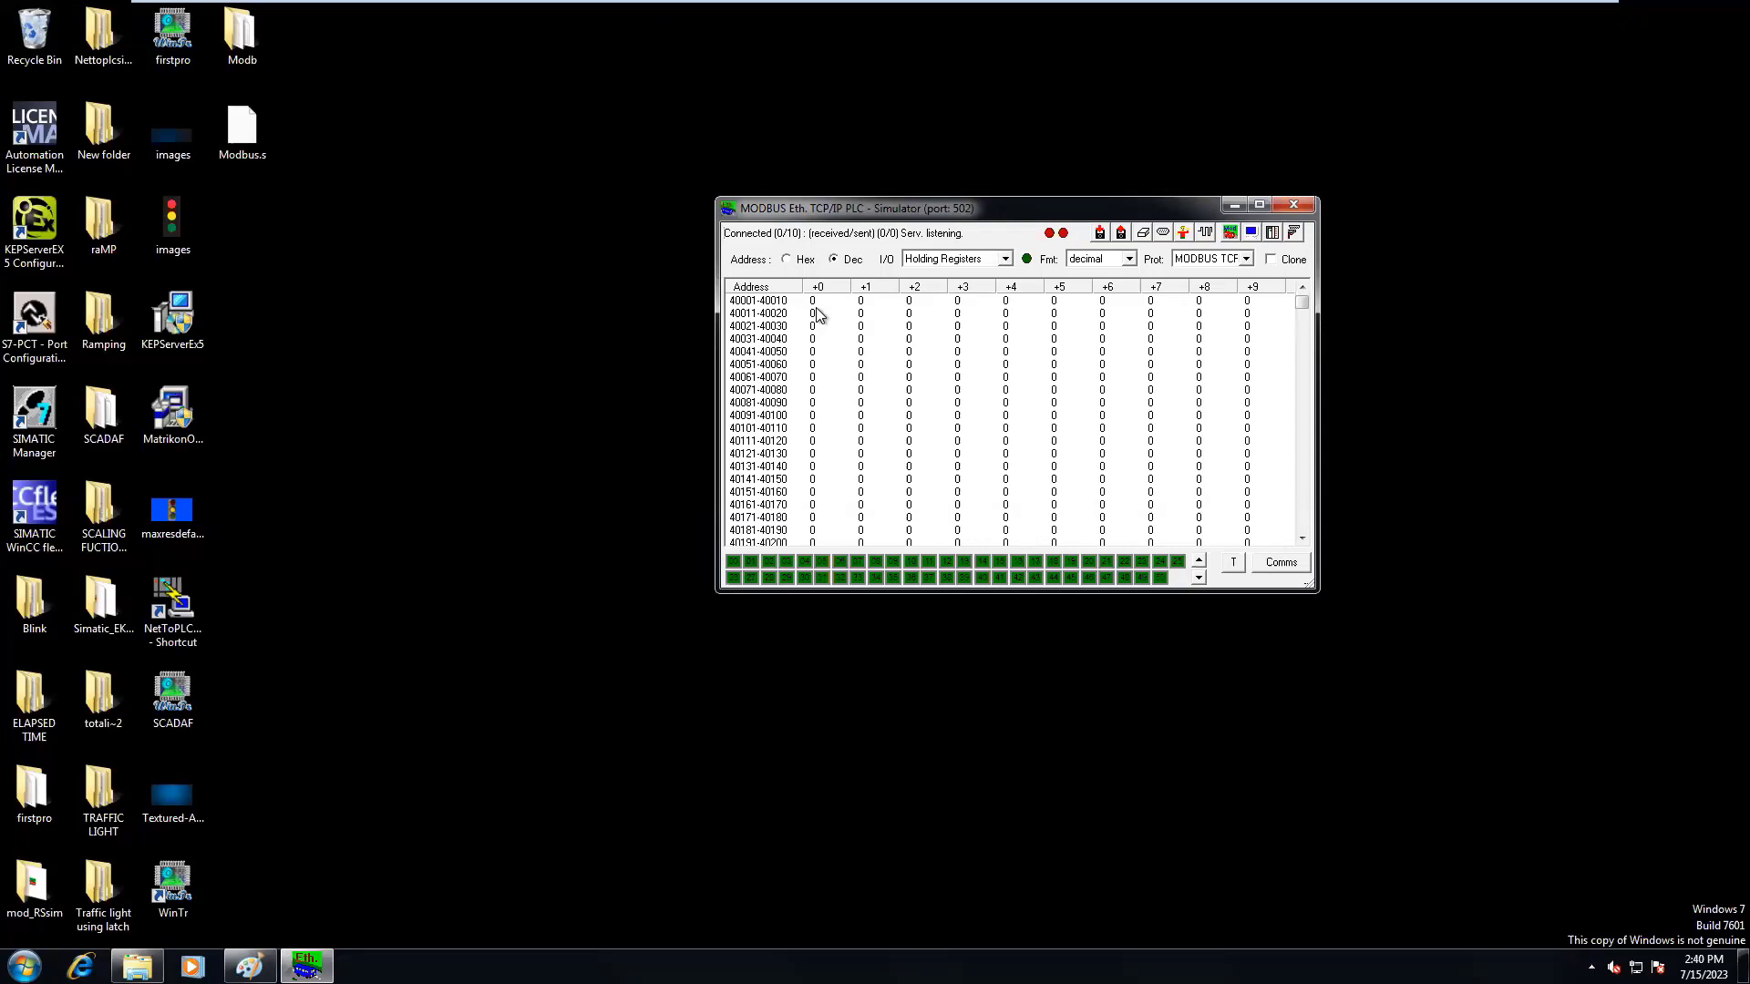
Step: View the simulator's digital and analogue input tables, returning to Holding Registers with MODBUS TCP/IP selected as the protocol
{"action": "left_click", "coordinate": [1005, 258]}
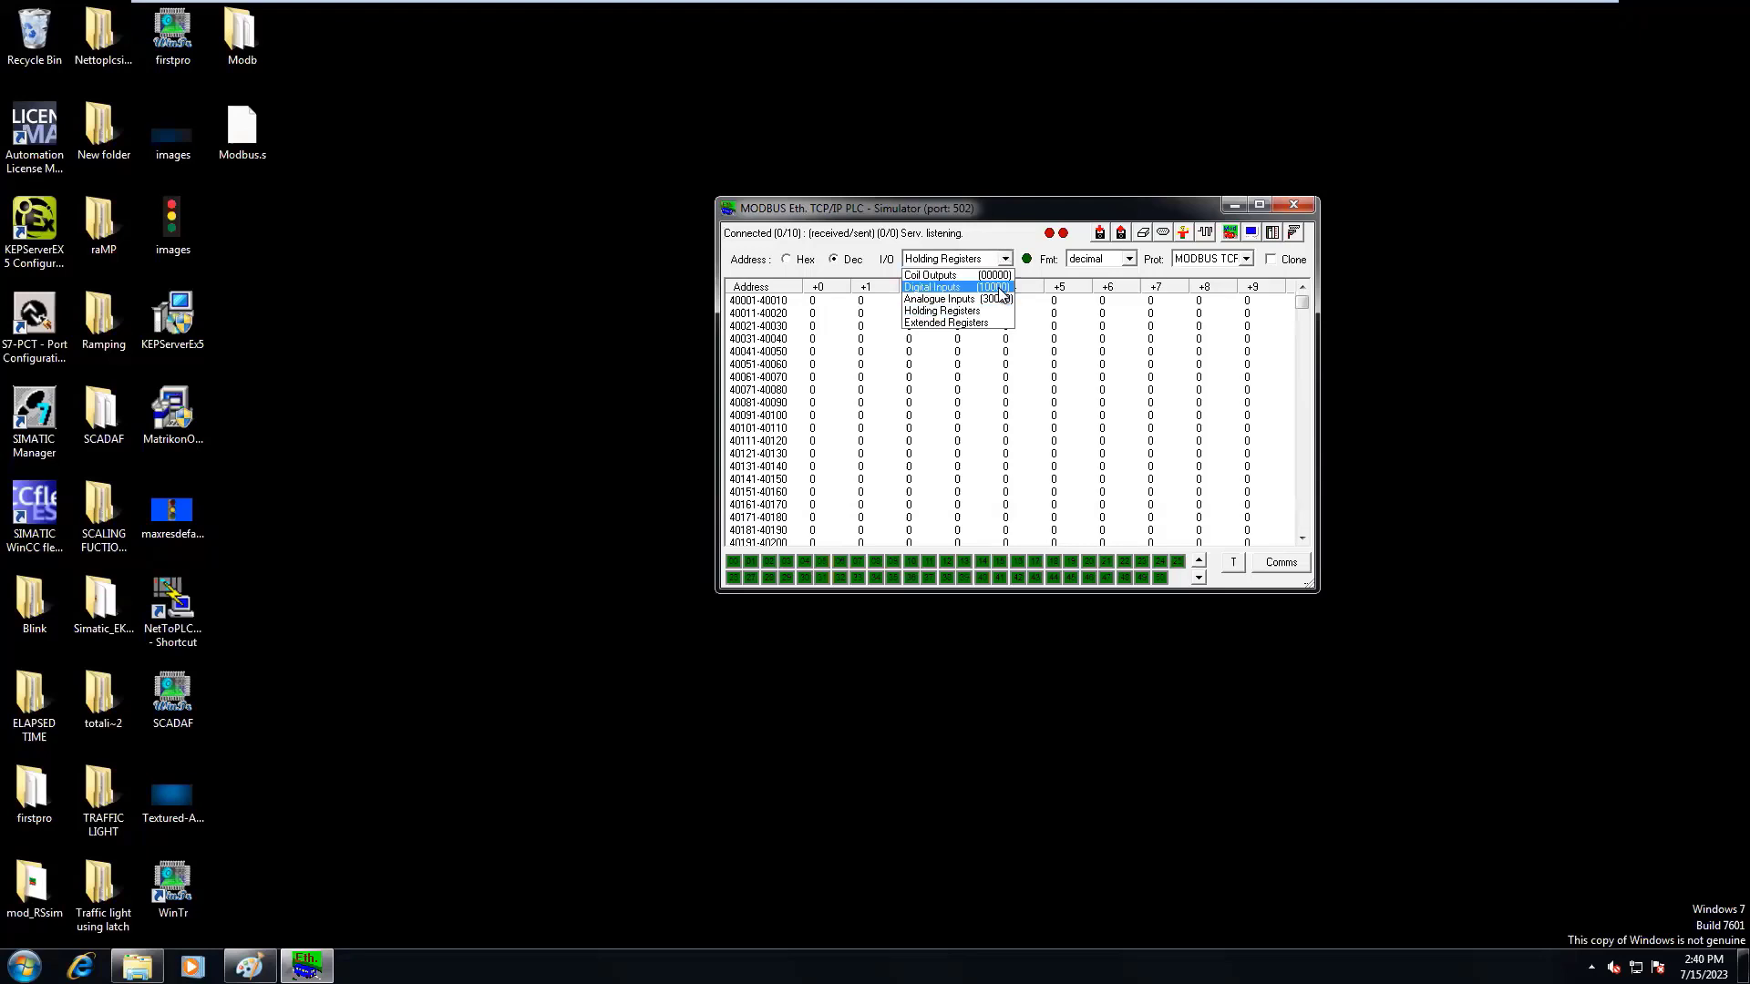
{"action": "left_click", "coordinate": [1001, 290]}
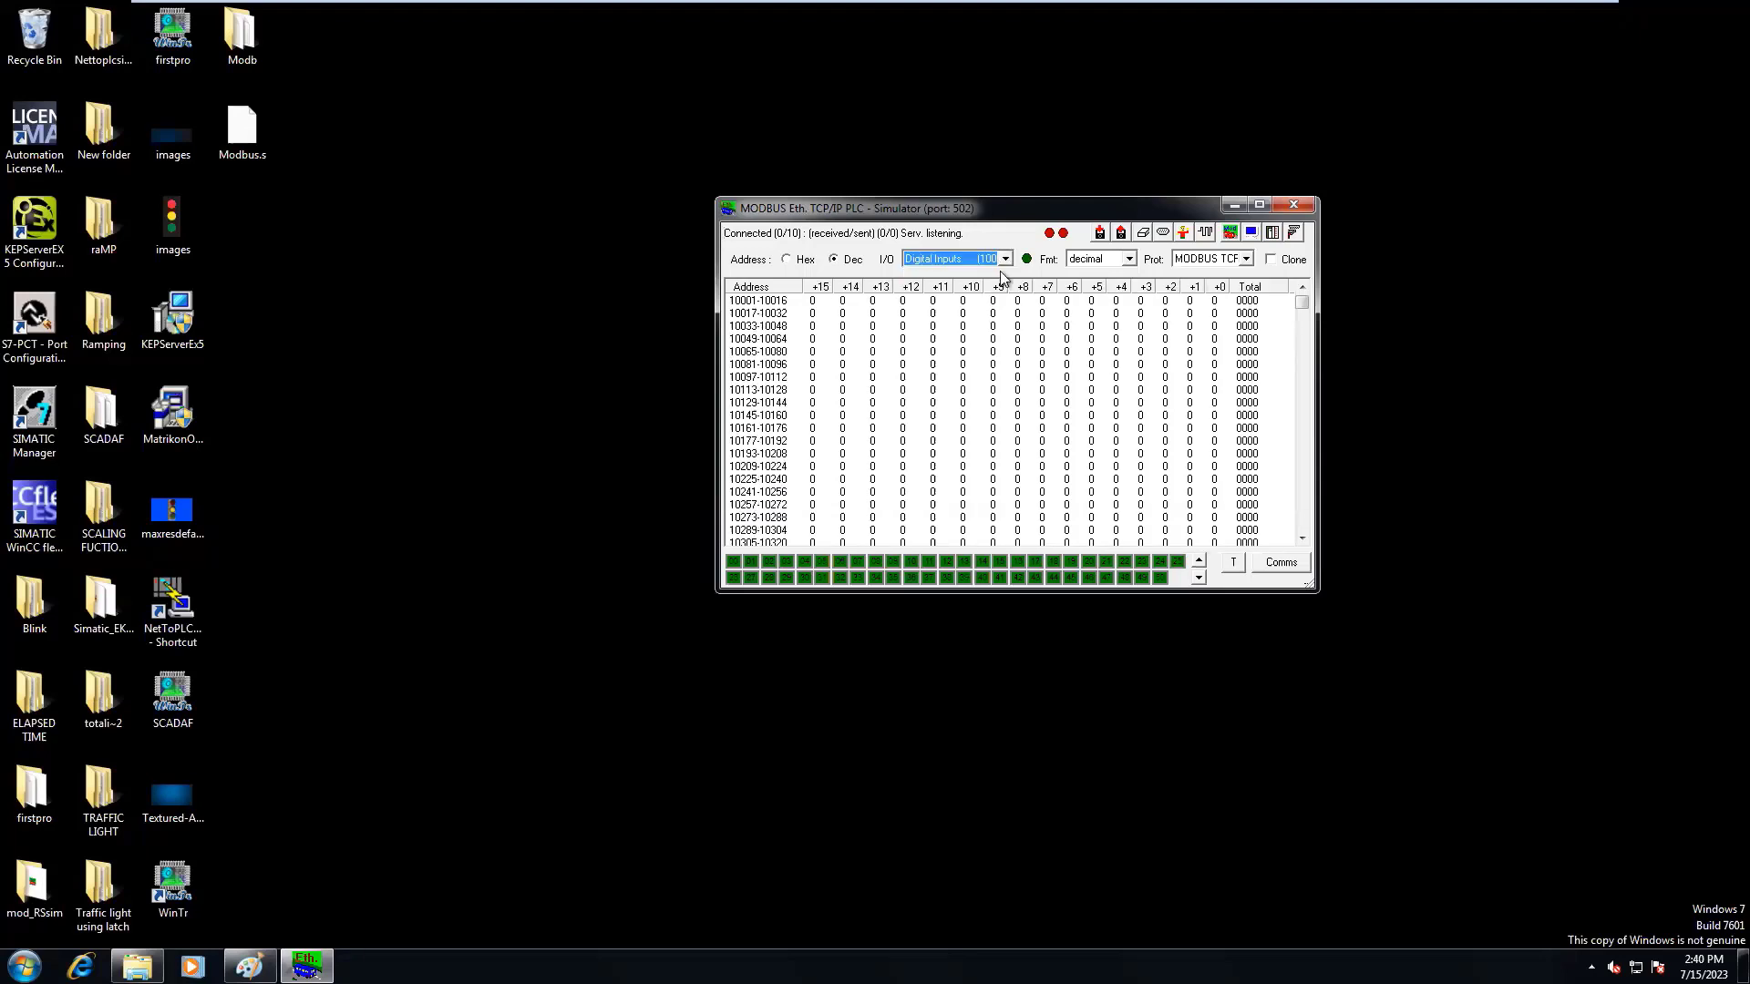
{"action": "left_click", "coordinate": [1002, 260]}
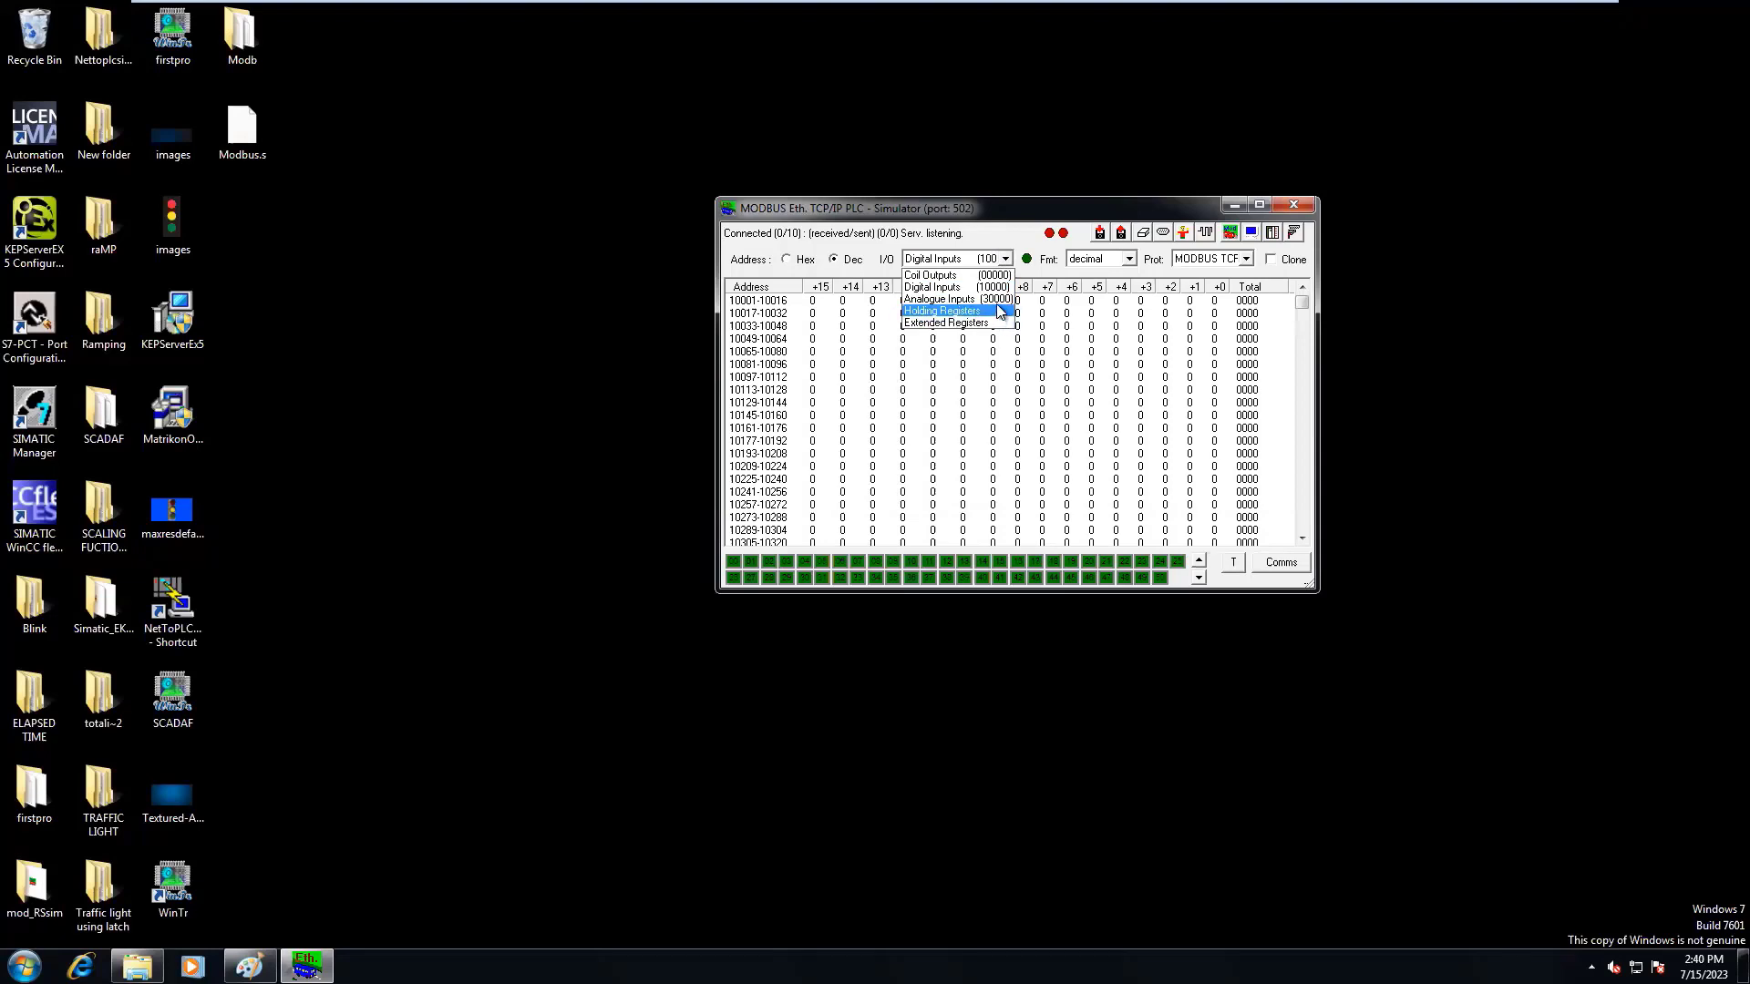
{"action": "left_click", "coordinate": [997, 304]}
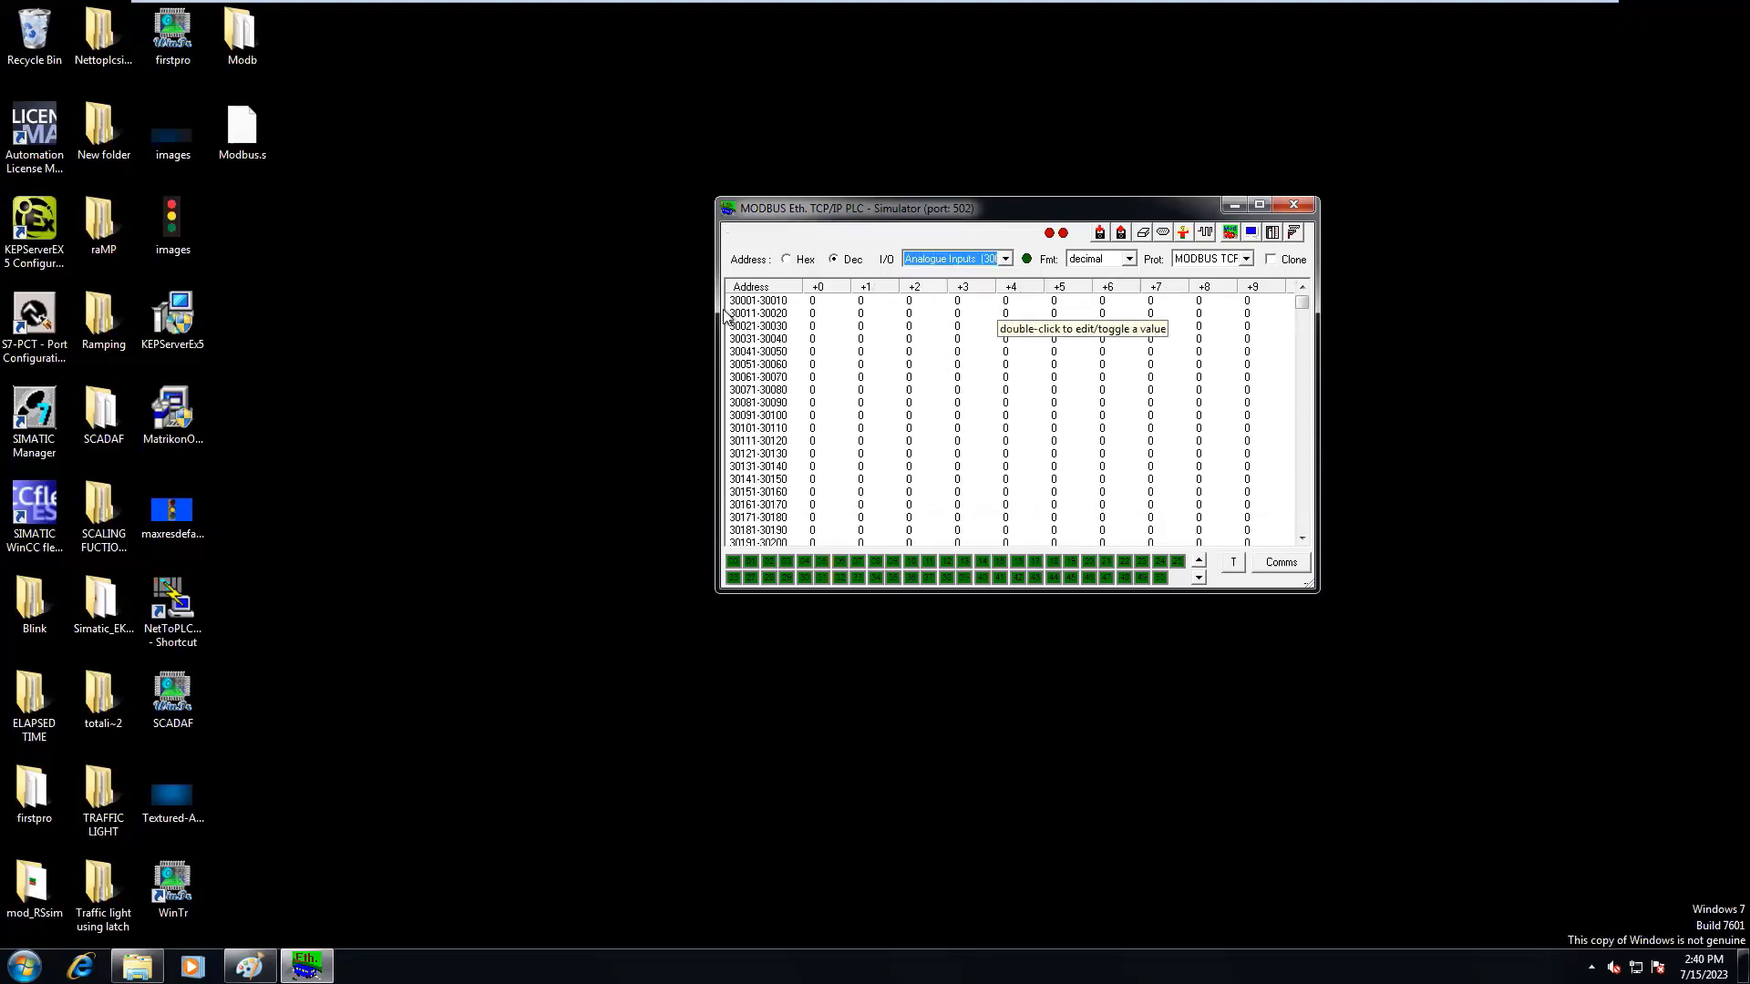
{"action": "left_click", "coordinate": [1004, 262]}
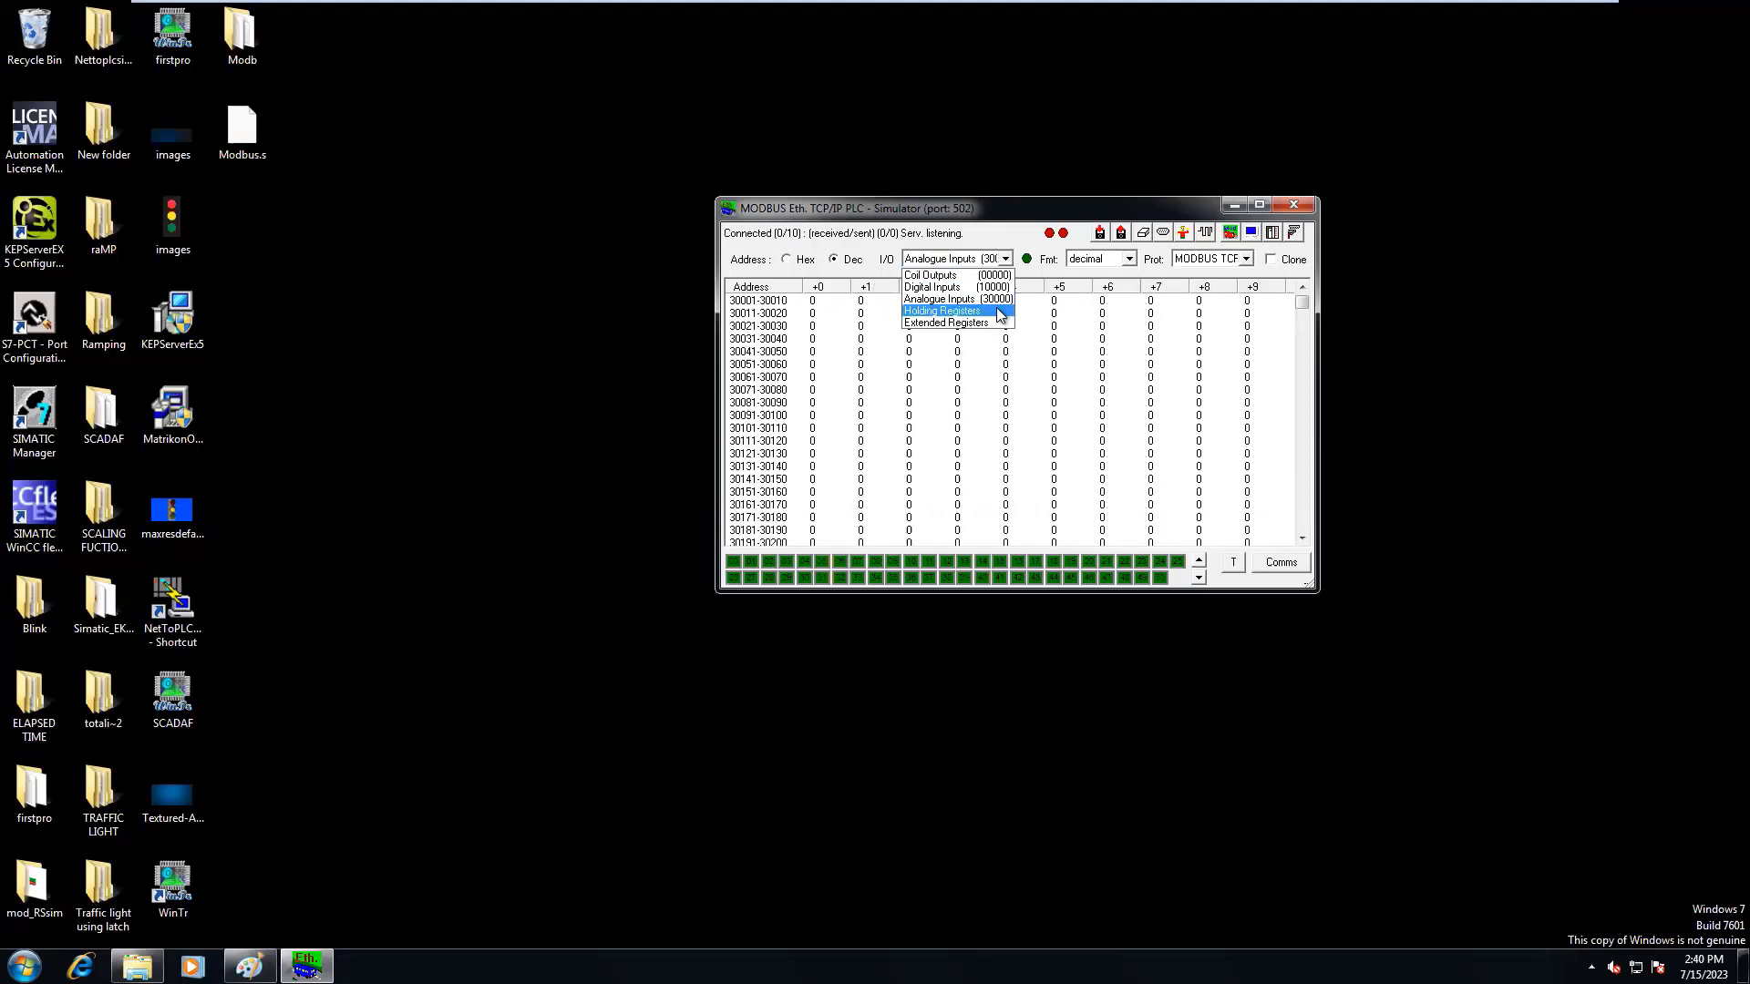
{"action": "left_click", "coordinate": [999, 313]}
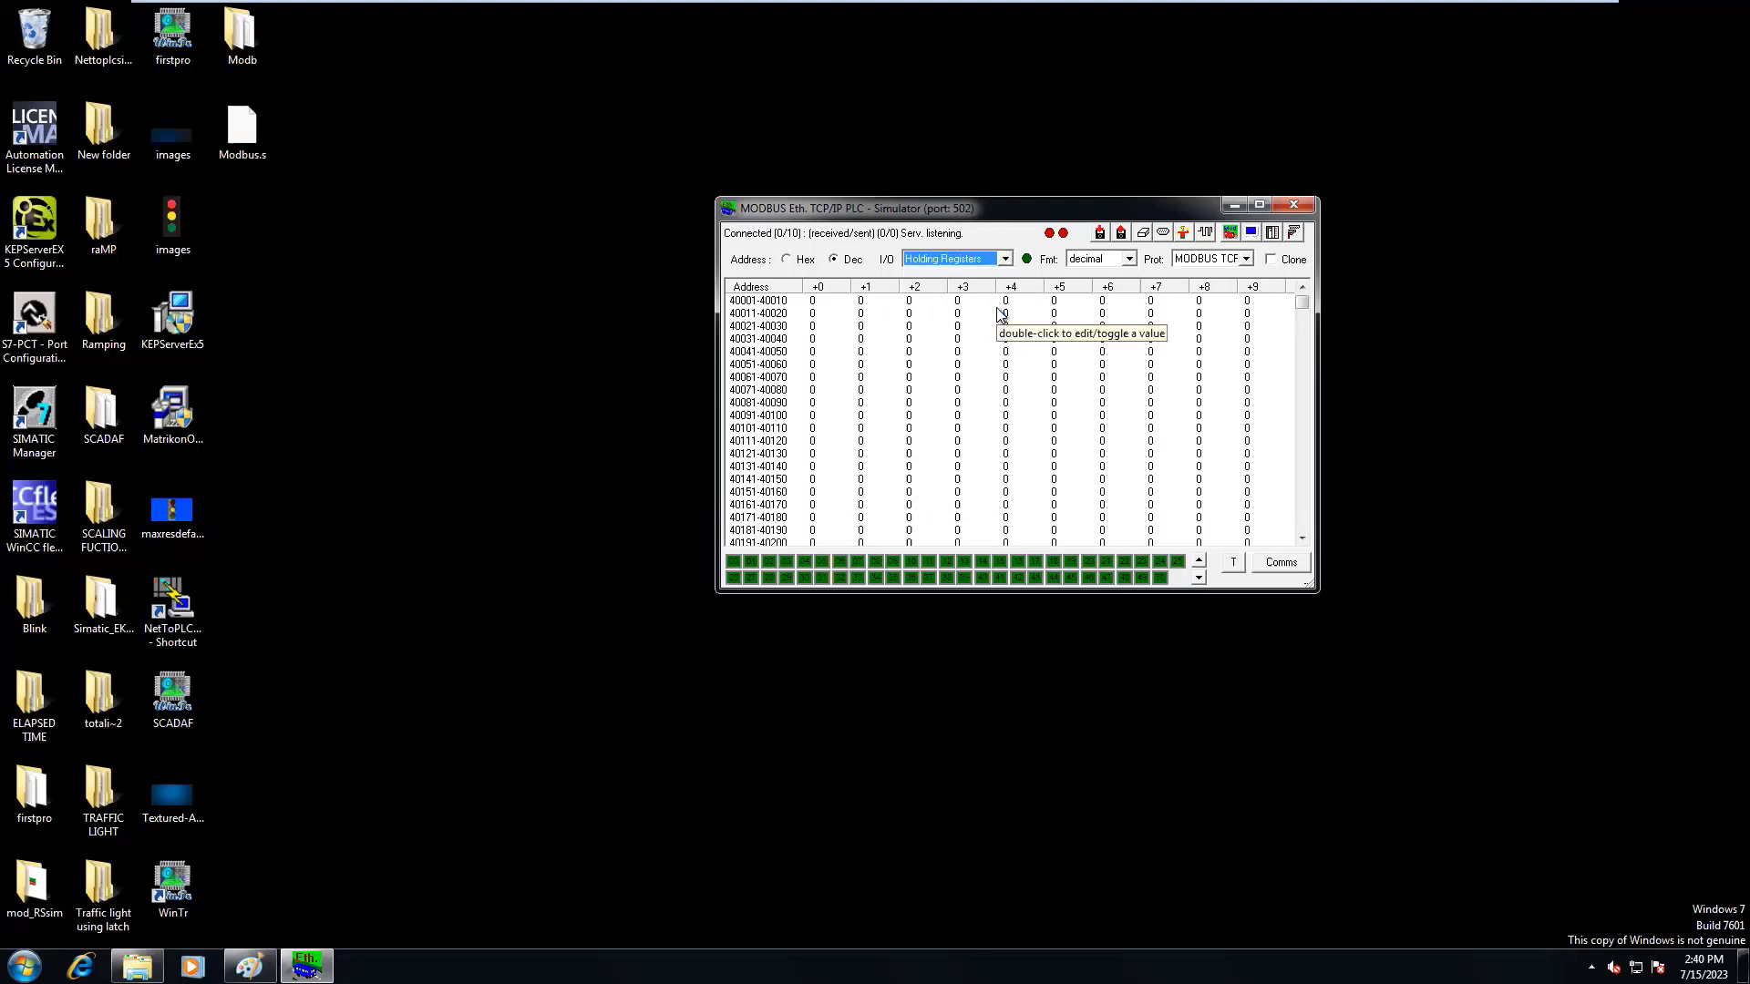
{"action": "left_click", "coordinate": [1228, 261]}
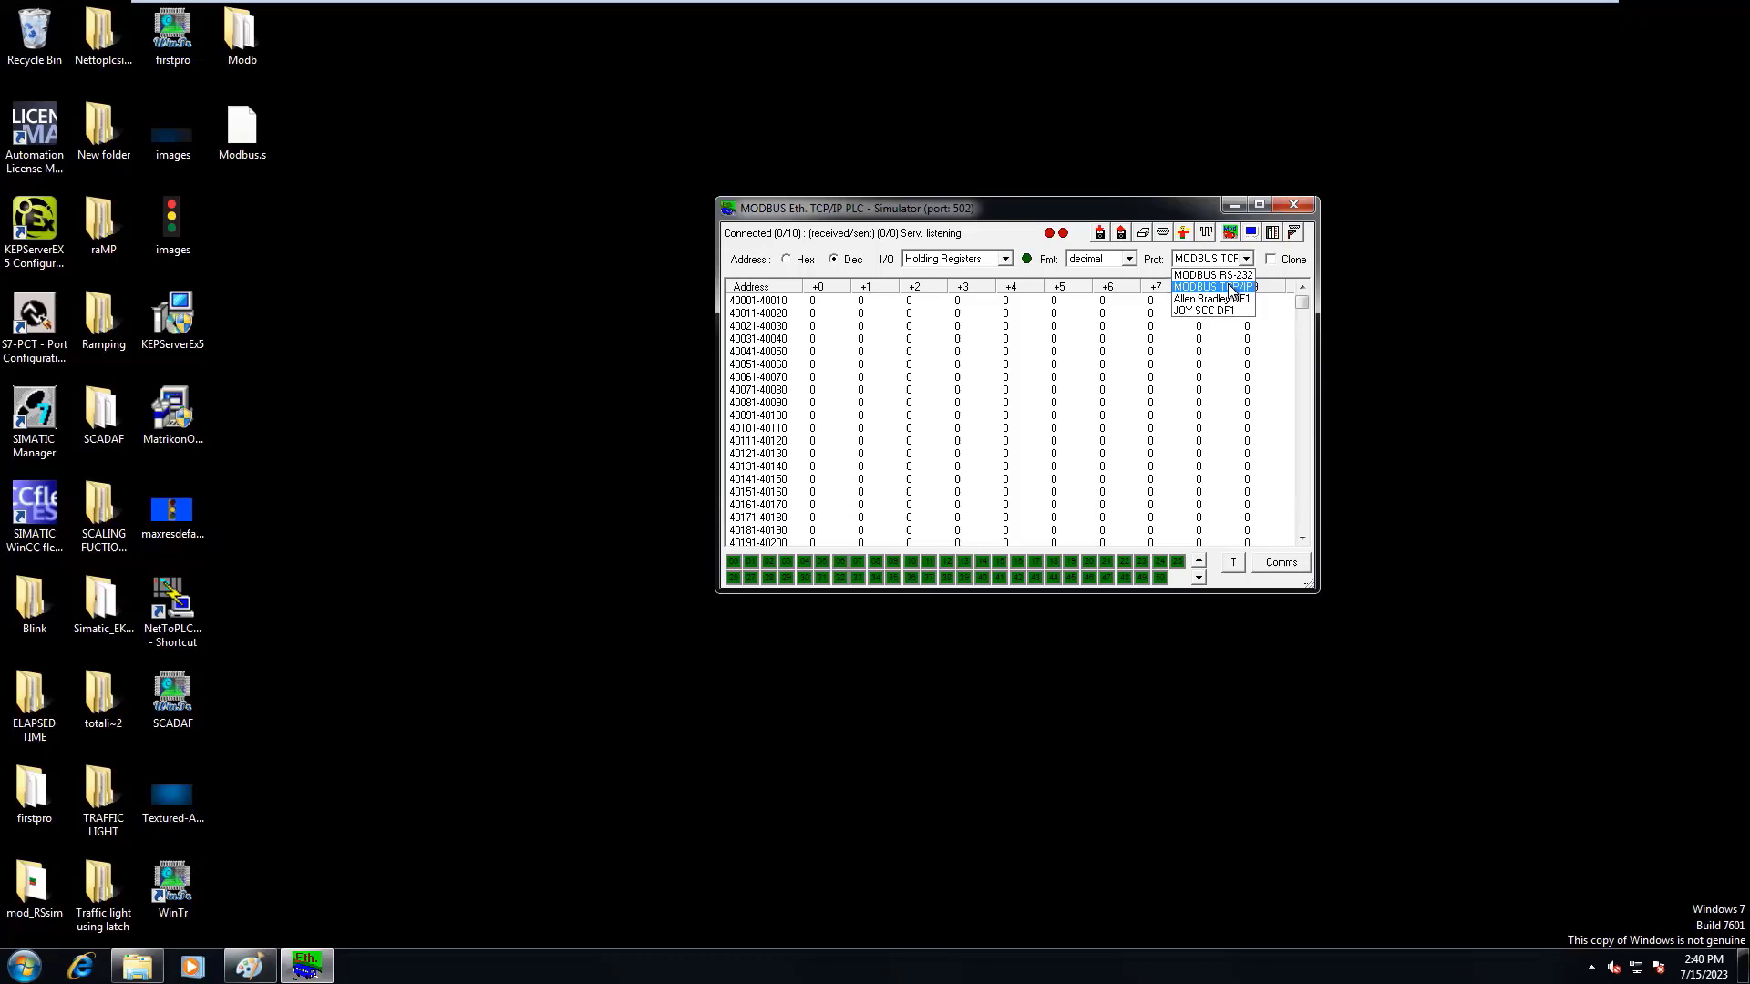
{"action": "left_click", "coordinate": [1231, 288]}
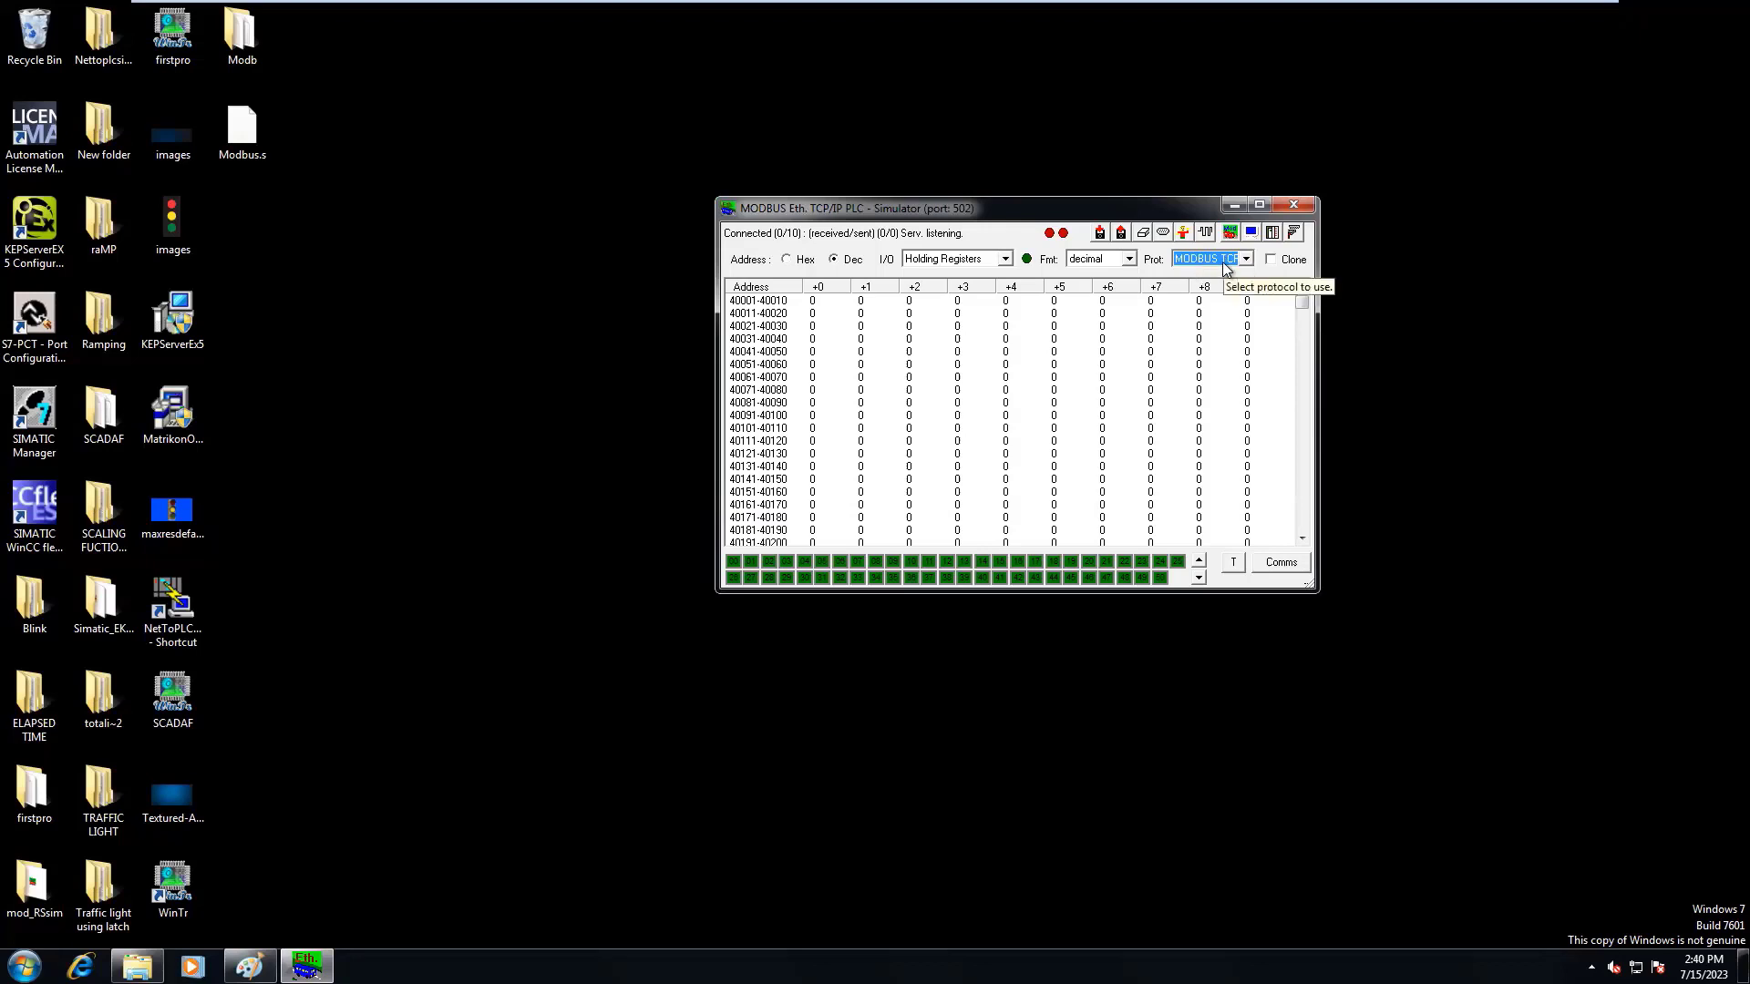
Step: Set the simulator's first three holding registers, 40001 to 40003, to 66, 77 and 99
{"action": "double_click", "coordinate": [811, 301]}
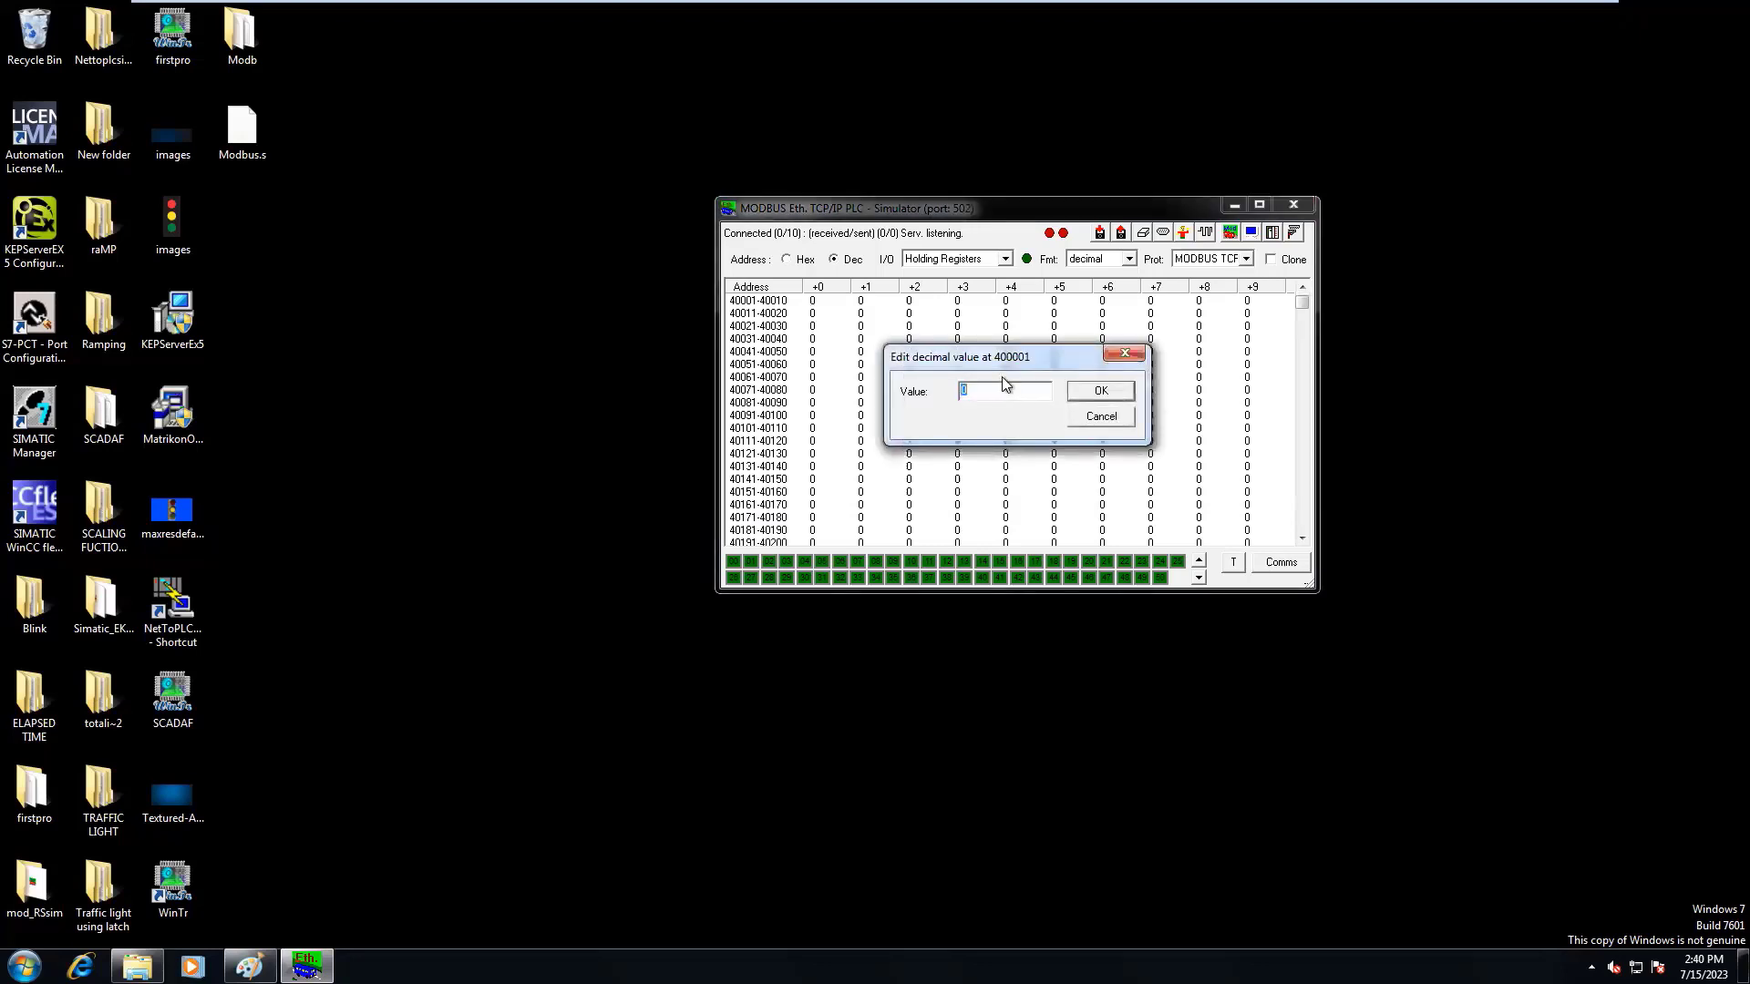
{"action": "left_click", "coordinate": [1127, 356]}
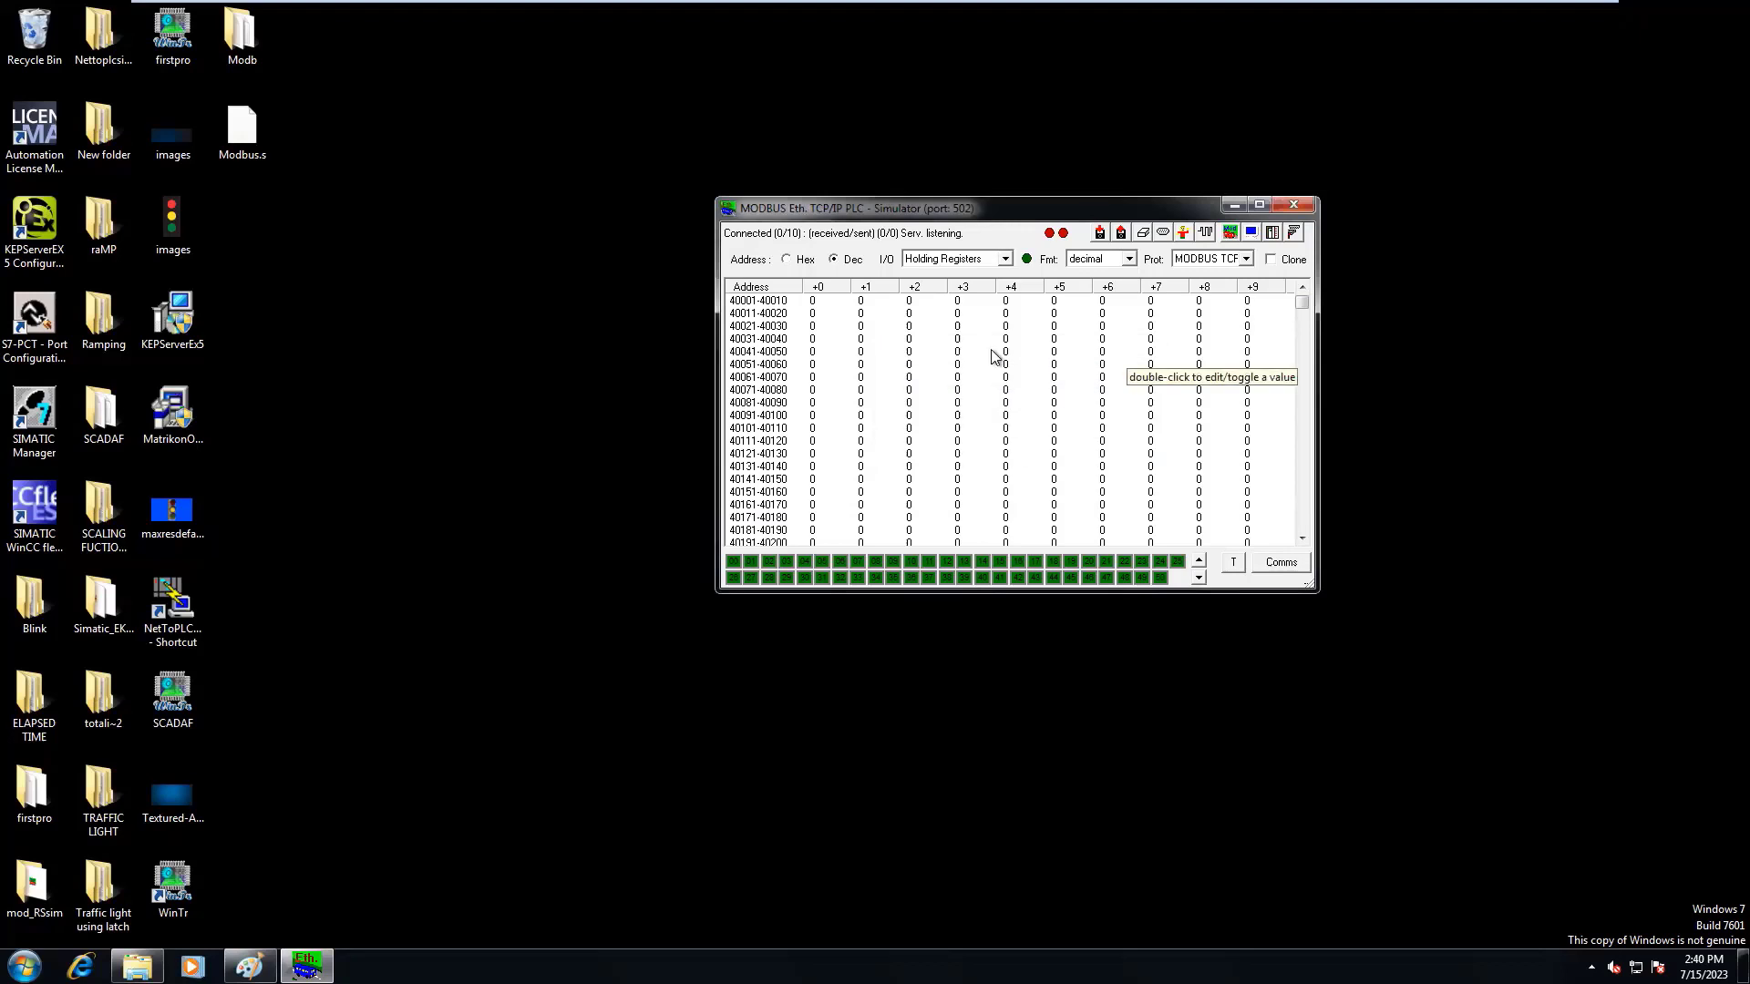
{"action": "double_click", "coordinate": [814, 304]}
{"action": "type", "text": "66"}
{"action": "key", "text": "Return"}
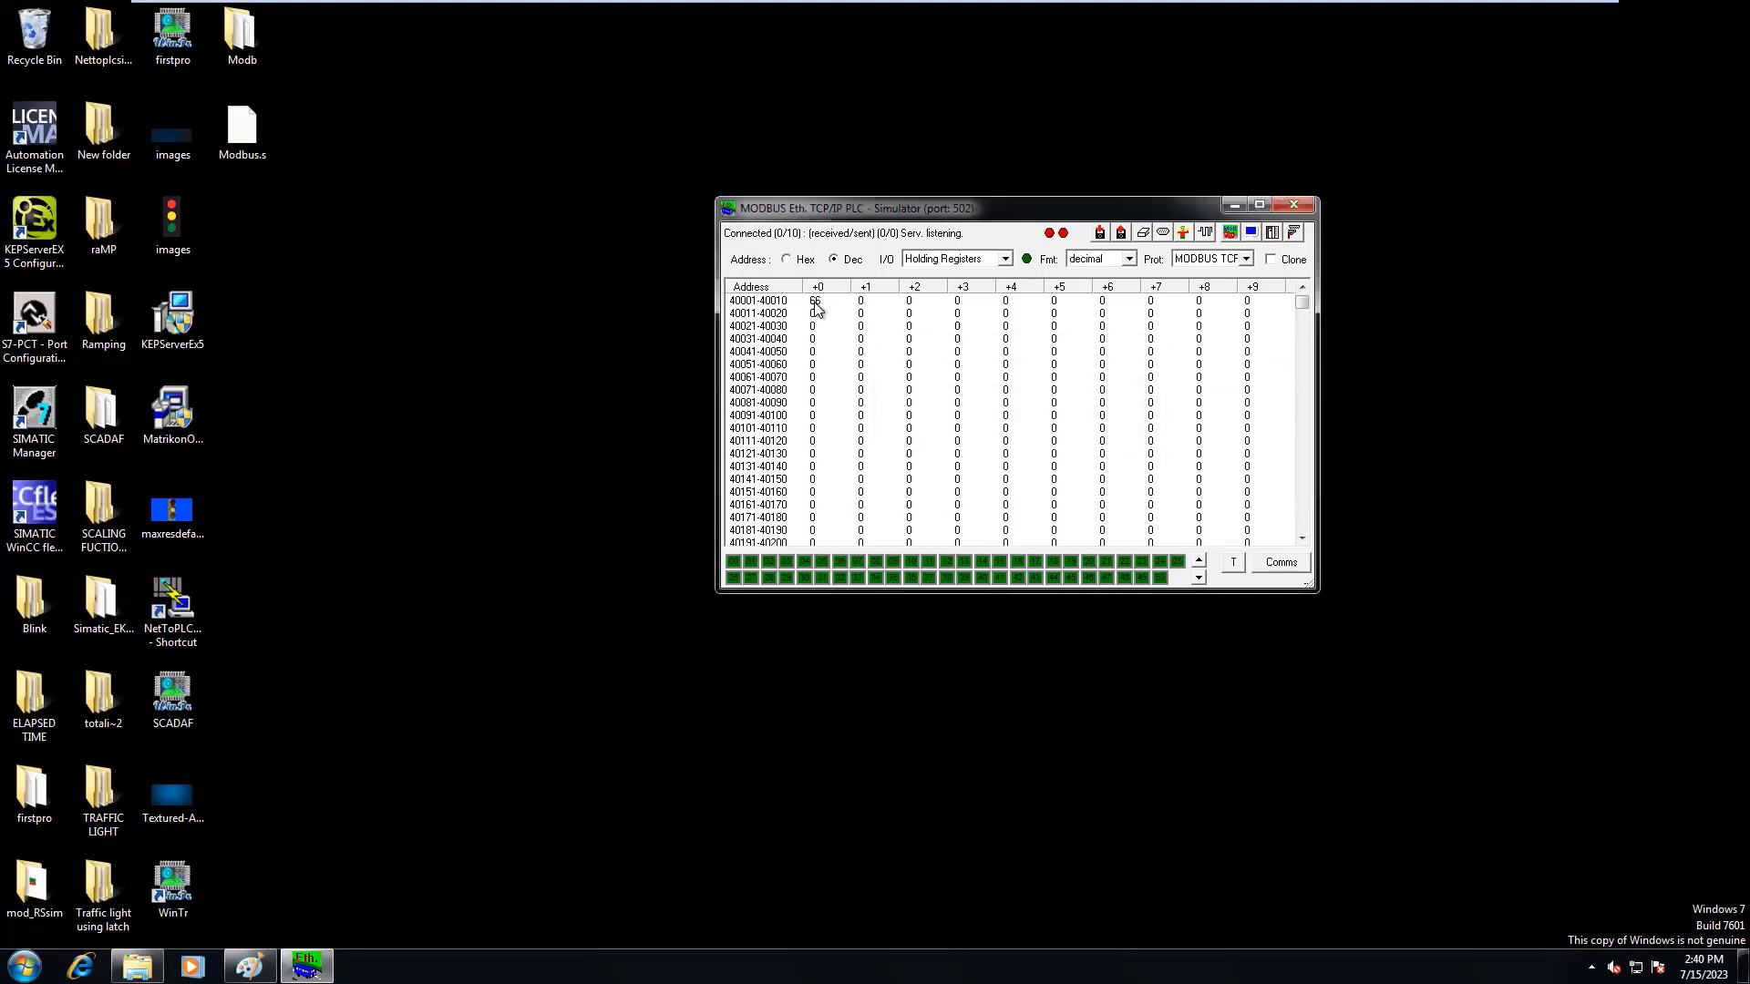
{"action": "double_click", "coordinate": [861, 304]}
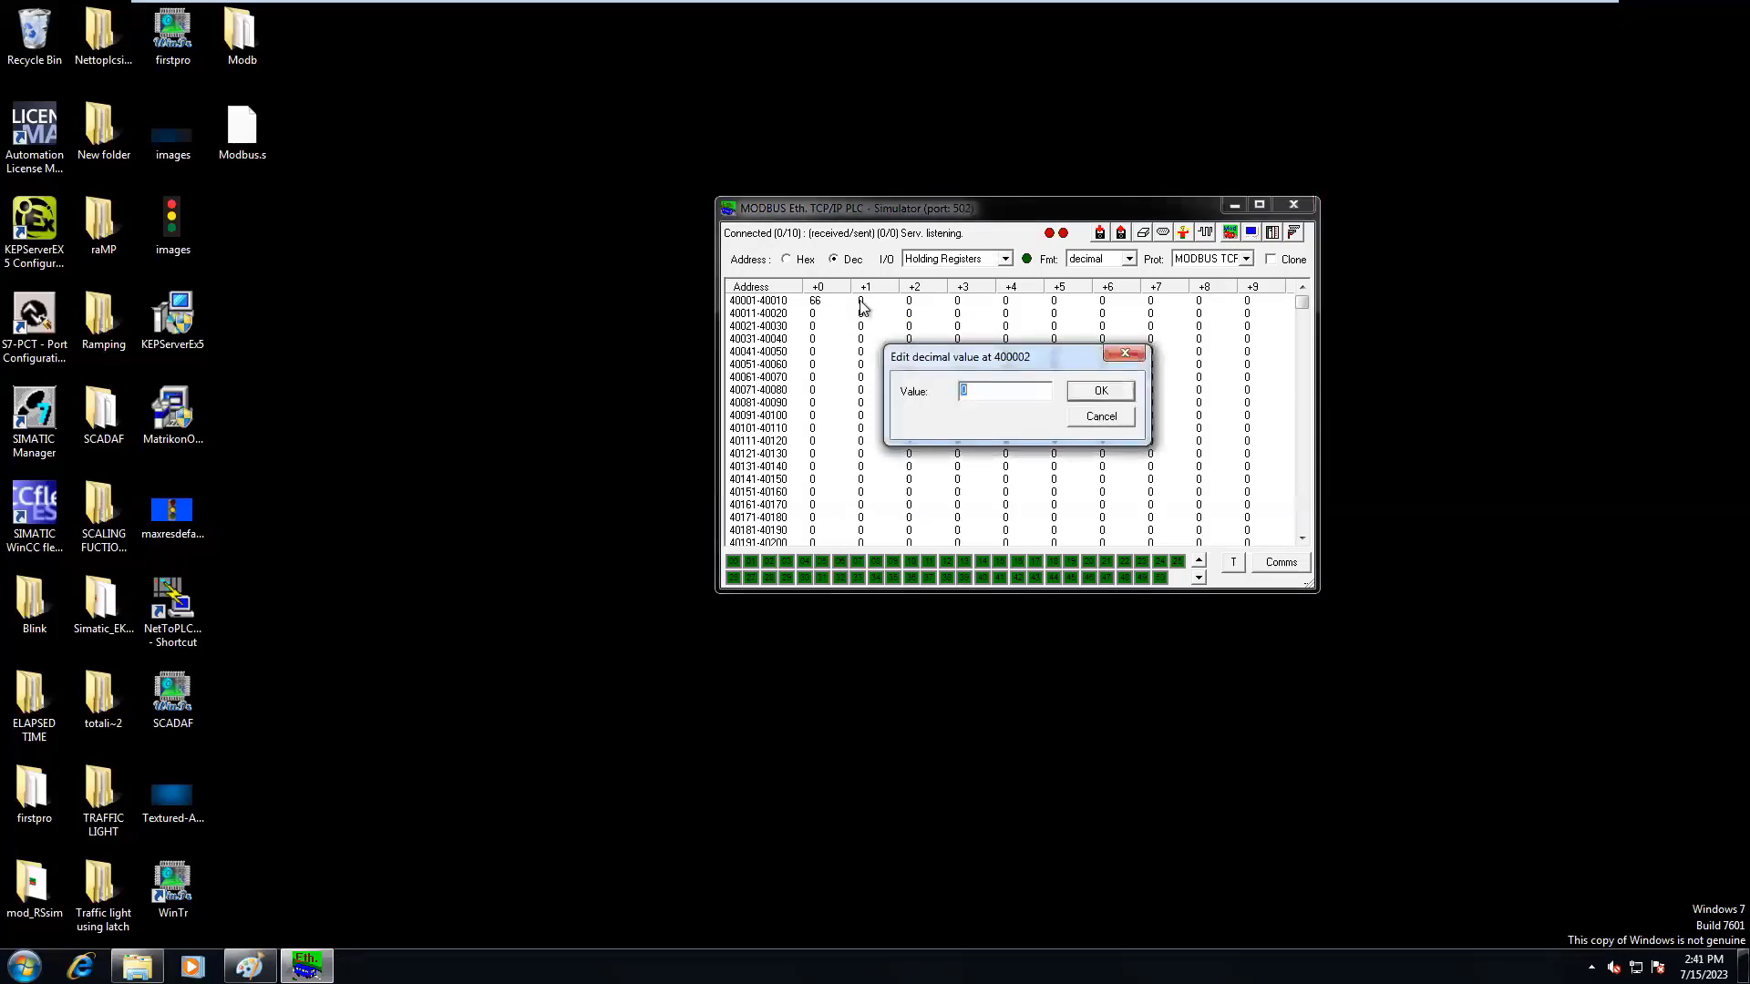
{"action": "type", "text": "77"}
{"action": "key", "text": "Return"}
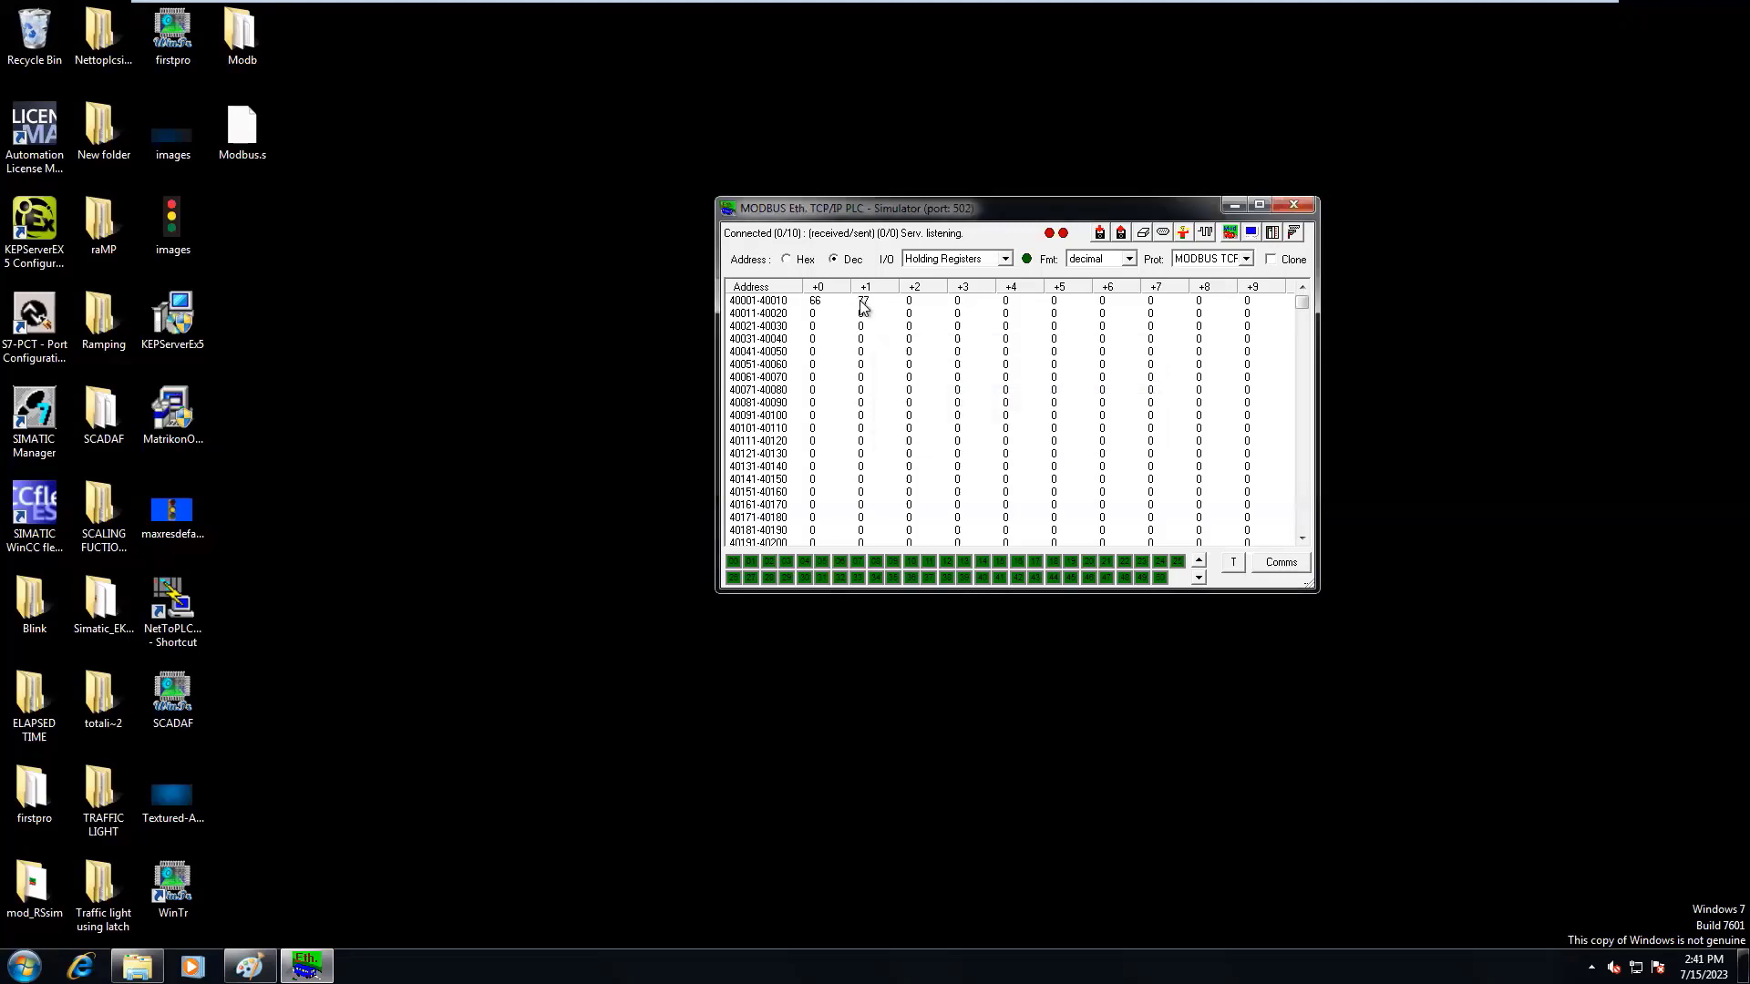
{"action": "double_click", "coordinate": [907, 308]}
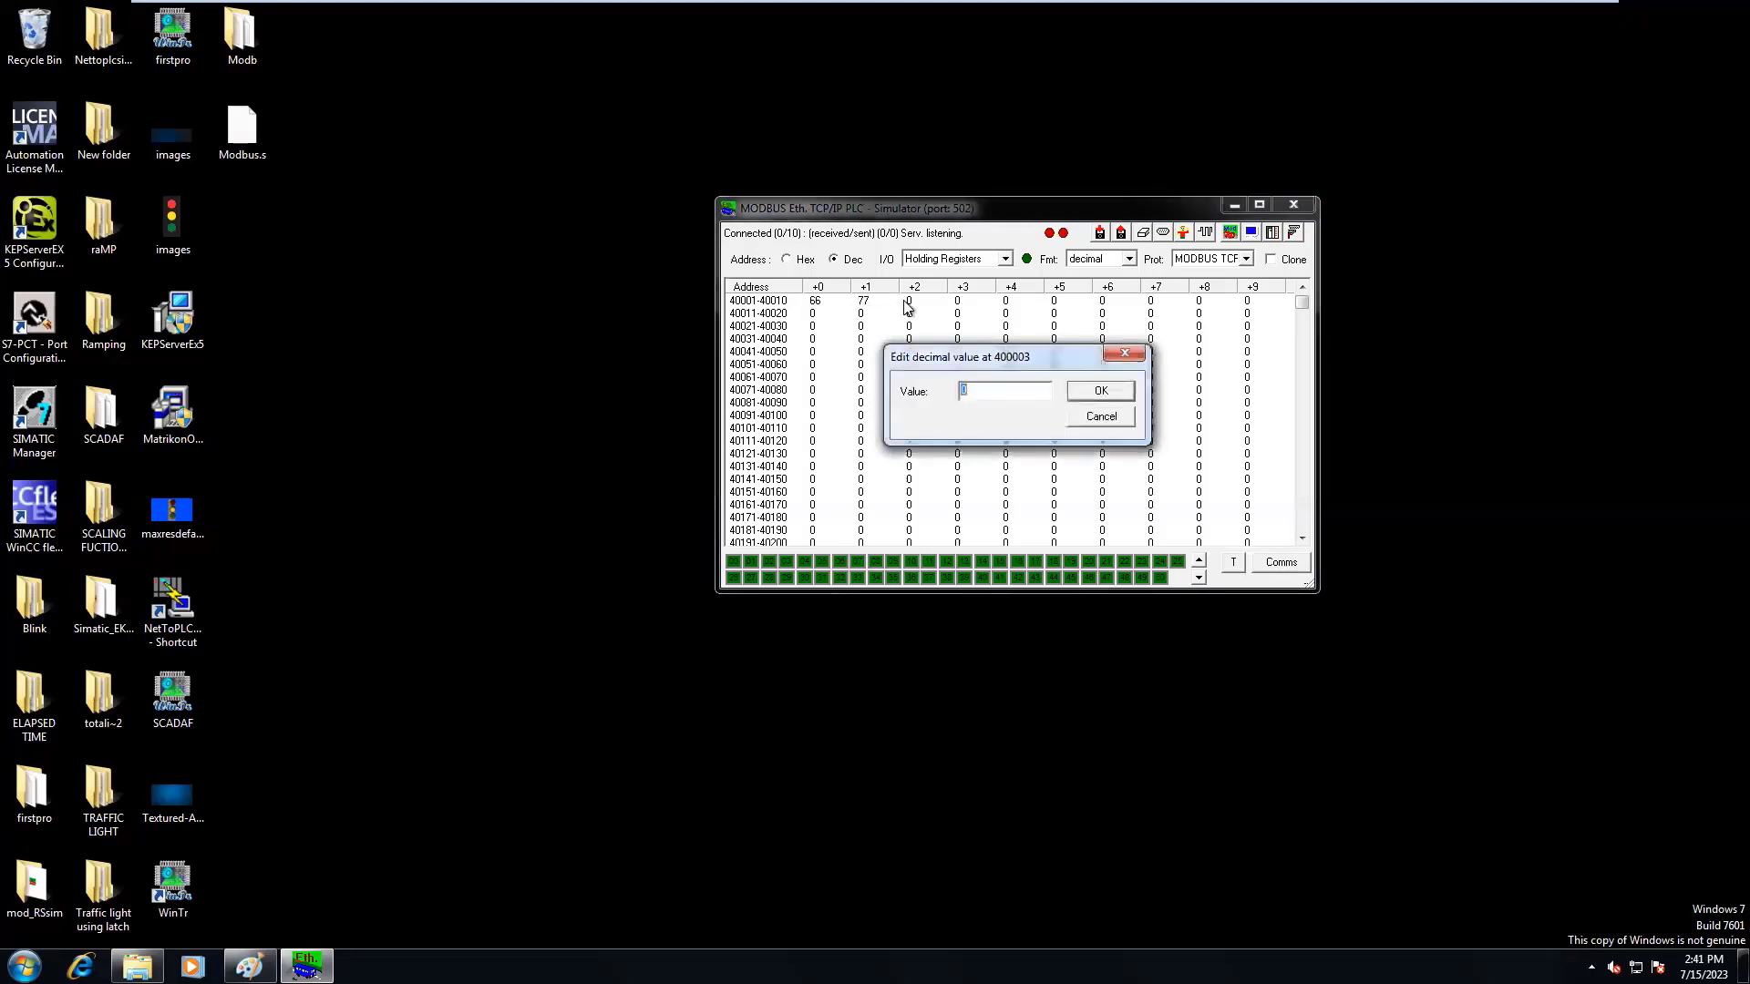
{"action": "type", "text": "99"}
{"action": "key", "text": "Return"}
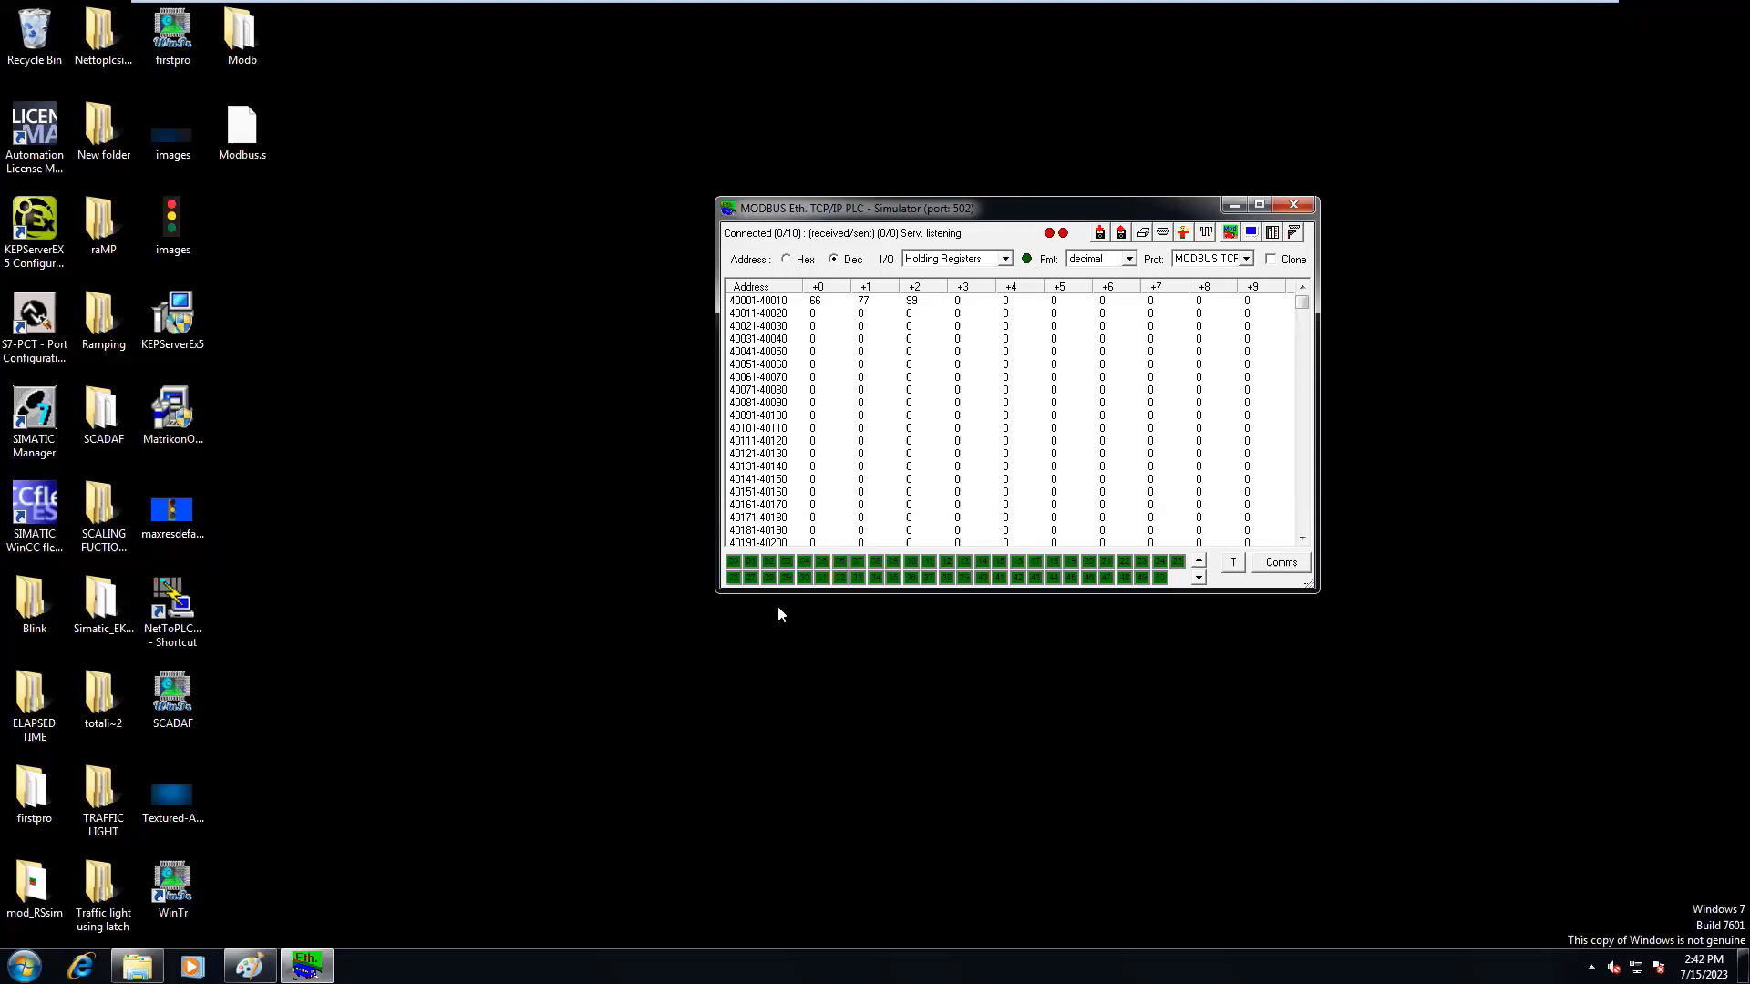
{"action": "left_click", "coordinate": [250, 966]}
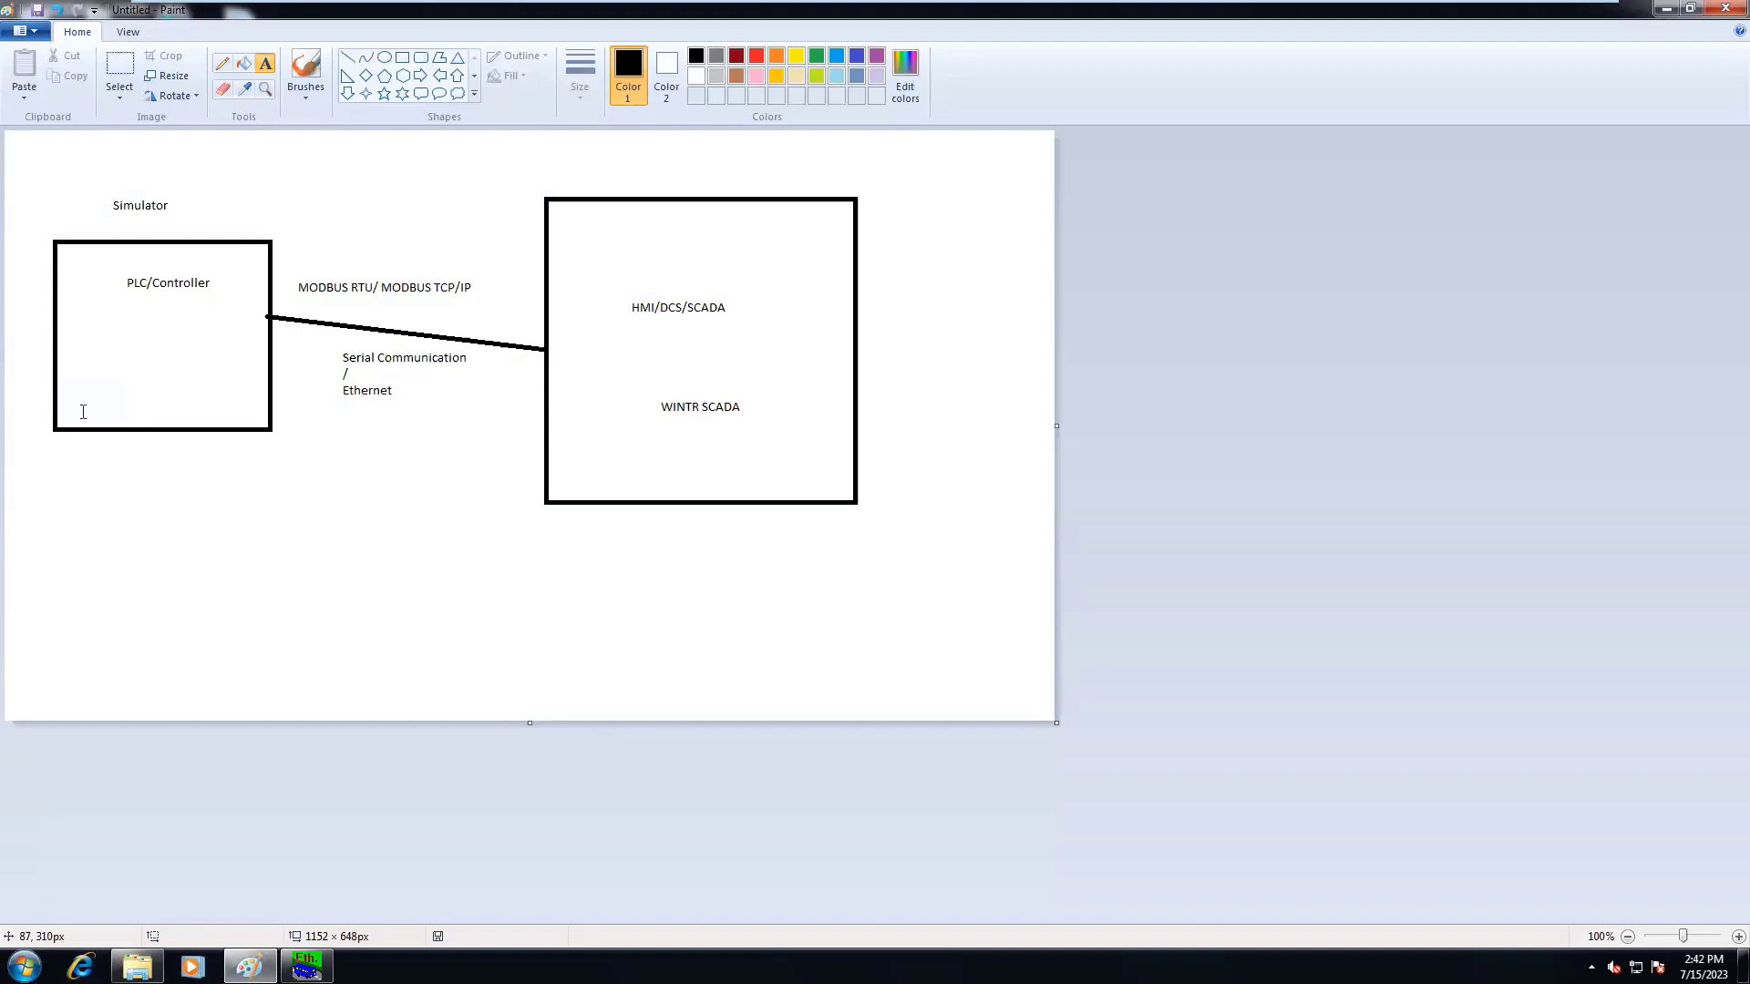
{"action": "left_click", "coordinate": [109, 337]}
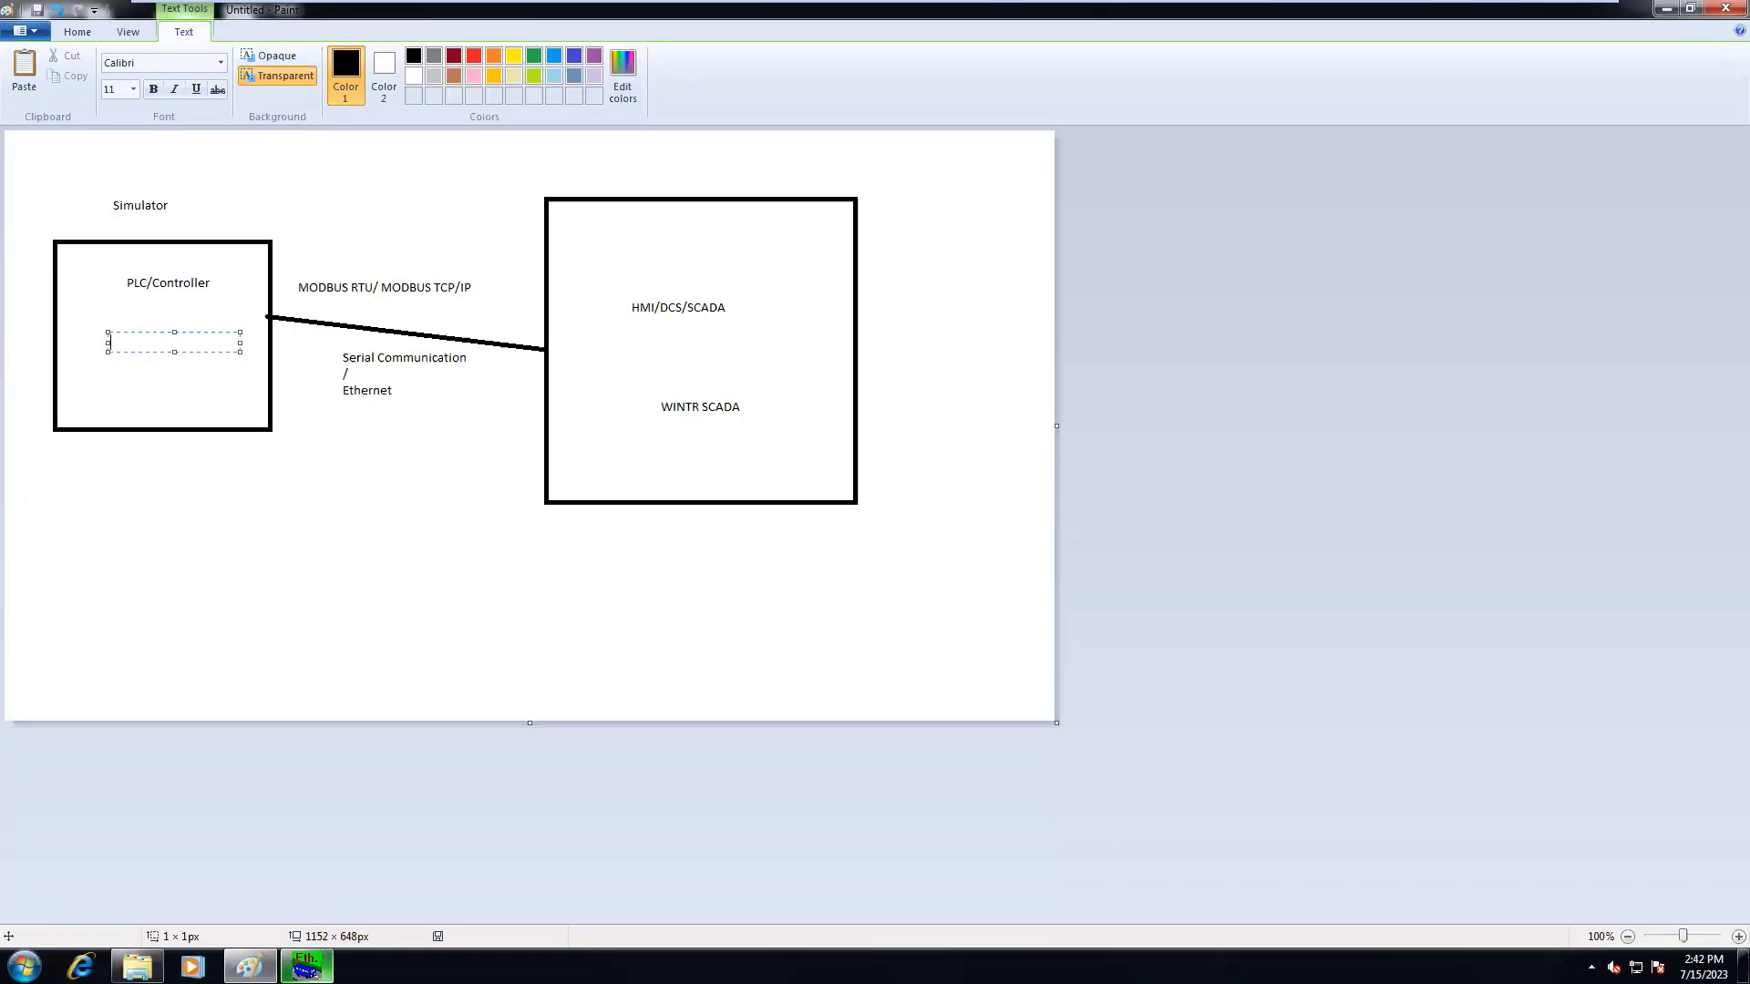
{"action": "left_click", "coordinate": [306, 966]}
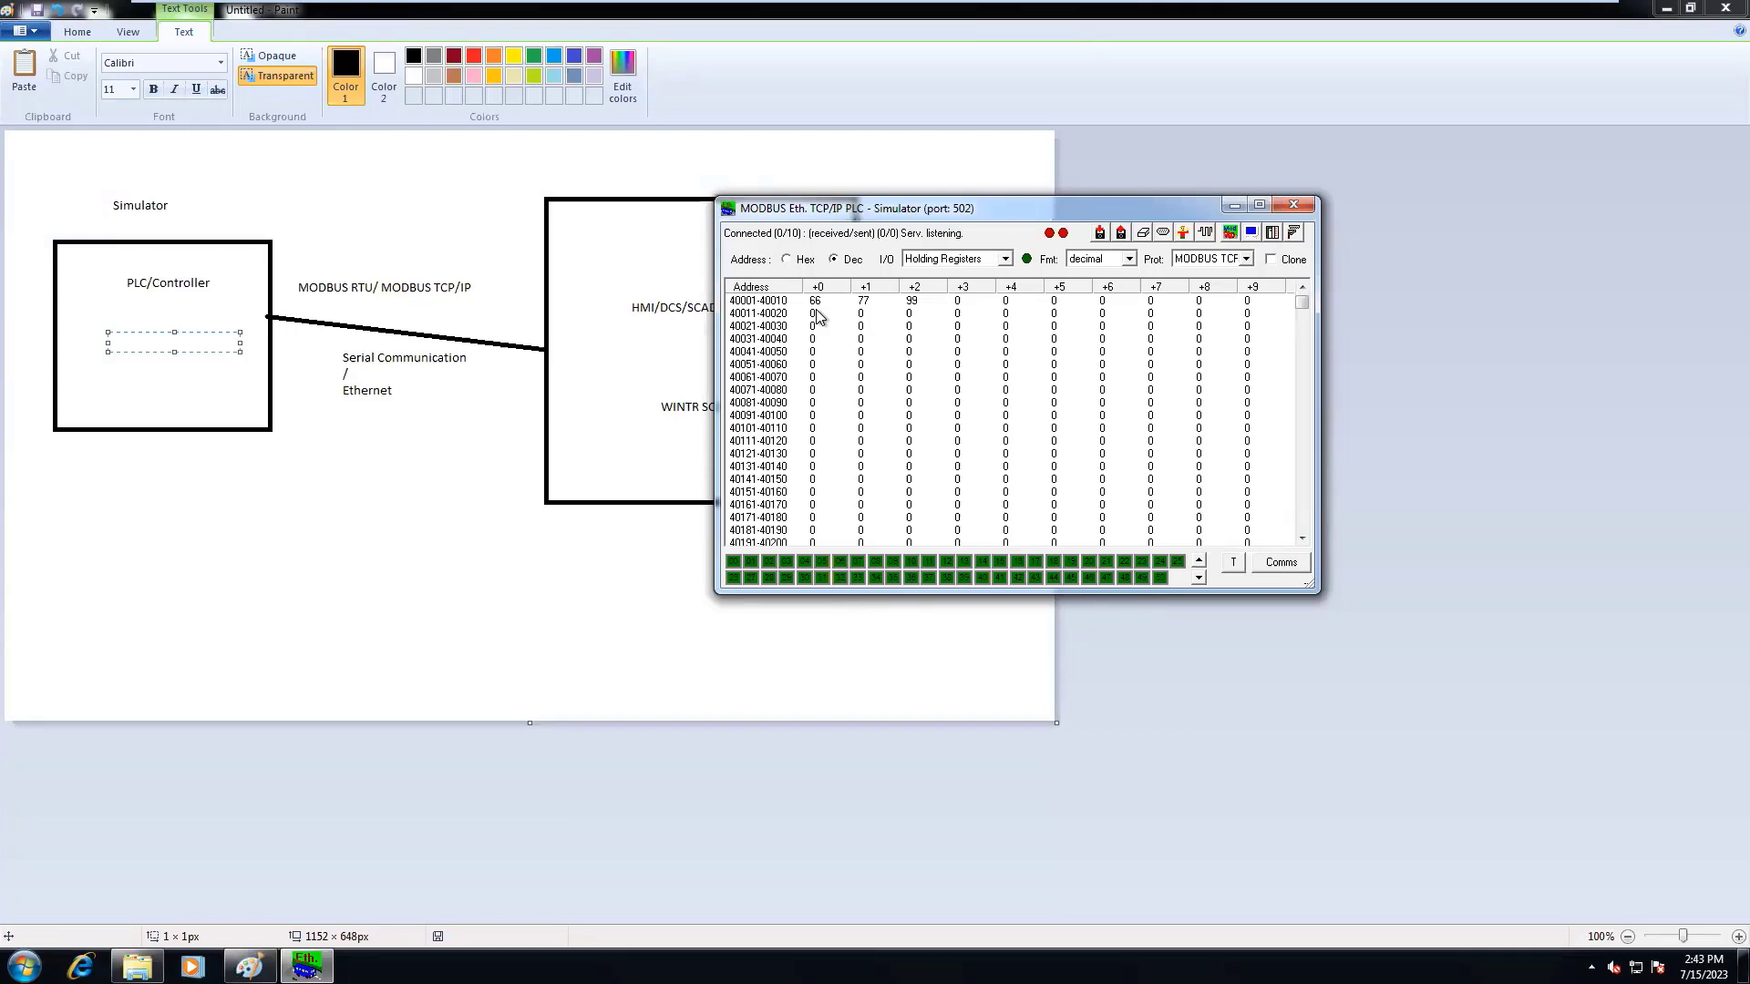
Step: In Paint, add the text labels "IP", "TAG name" and "Modbus" in a row below the communication diagram
{"action": "left_click", "coordinate": [165, 589]}
{"action": "left_click", "coordinate": [165, 589]}
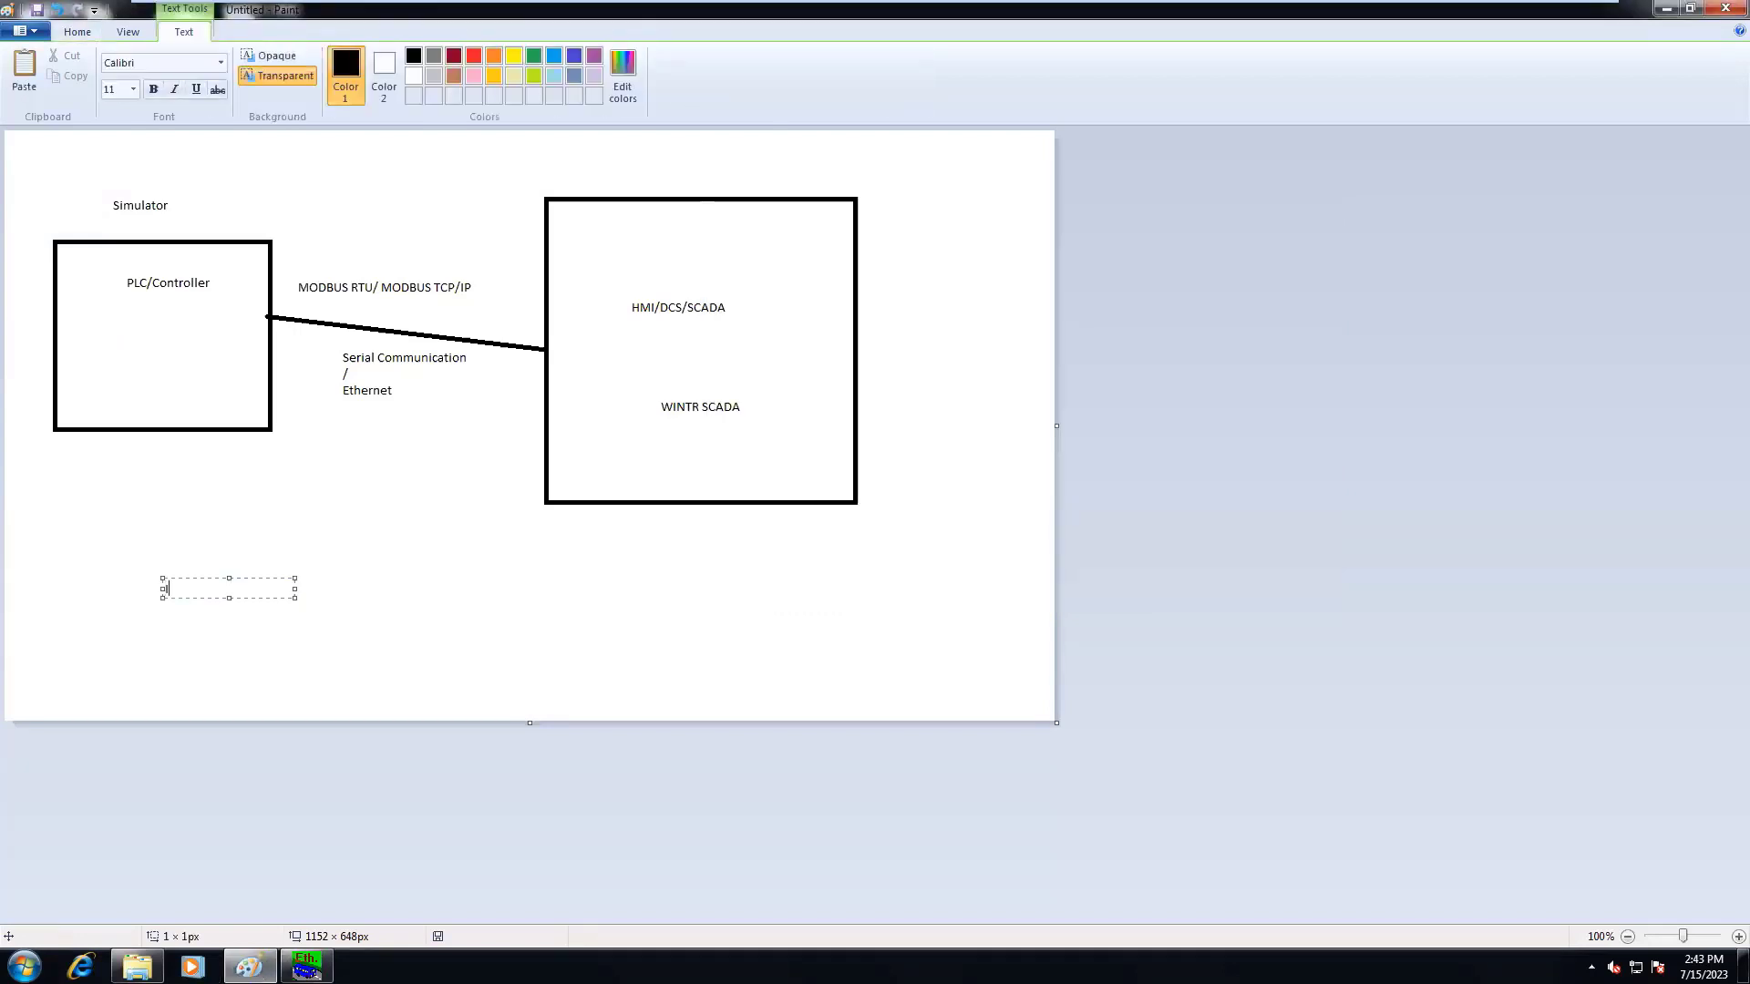
{"action": "type", "text": "IP"}
{"action": "left_click", "coordinate": [332, 590]}
{"action": "left_click", "coordinate": [332, 590]}
{"action": "type", "text": "TAG name"}
{"action": "left_click", "coordinate": [544, 576]}
{"action": "left_click", "coordinate": [544, 576]}
{"action": "left_click", "coordinate": [524, 591]}
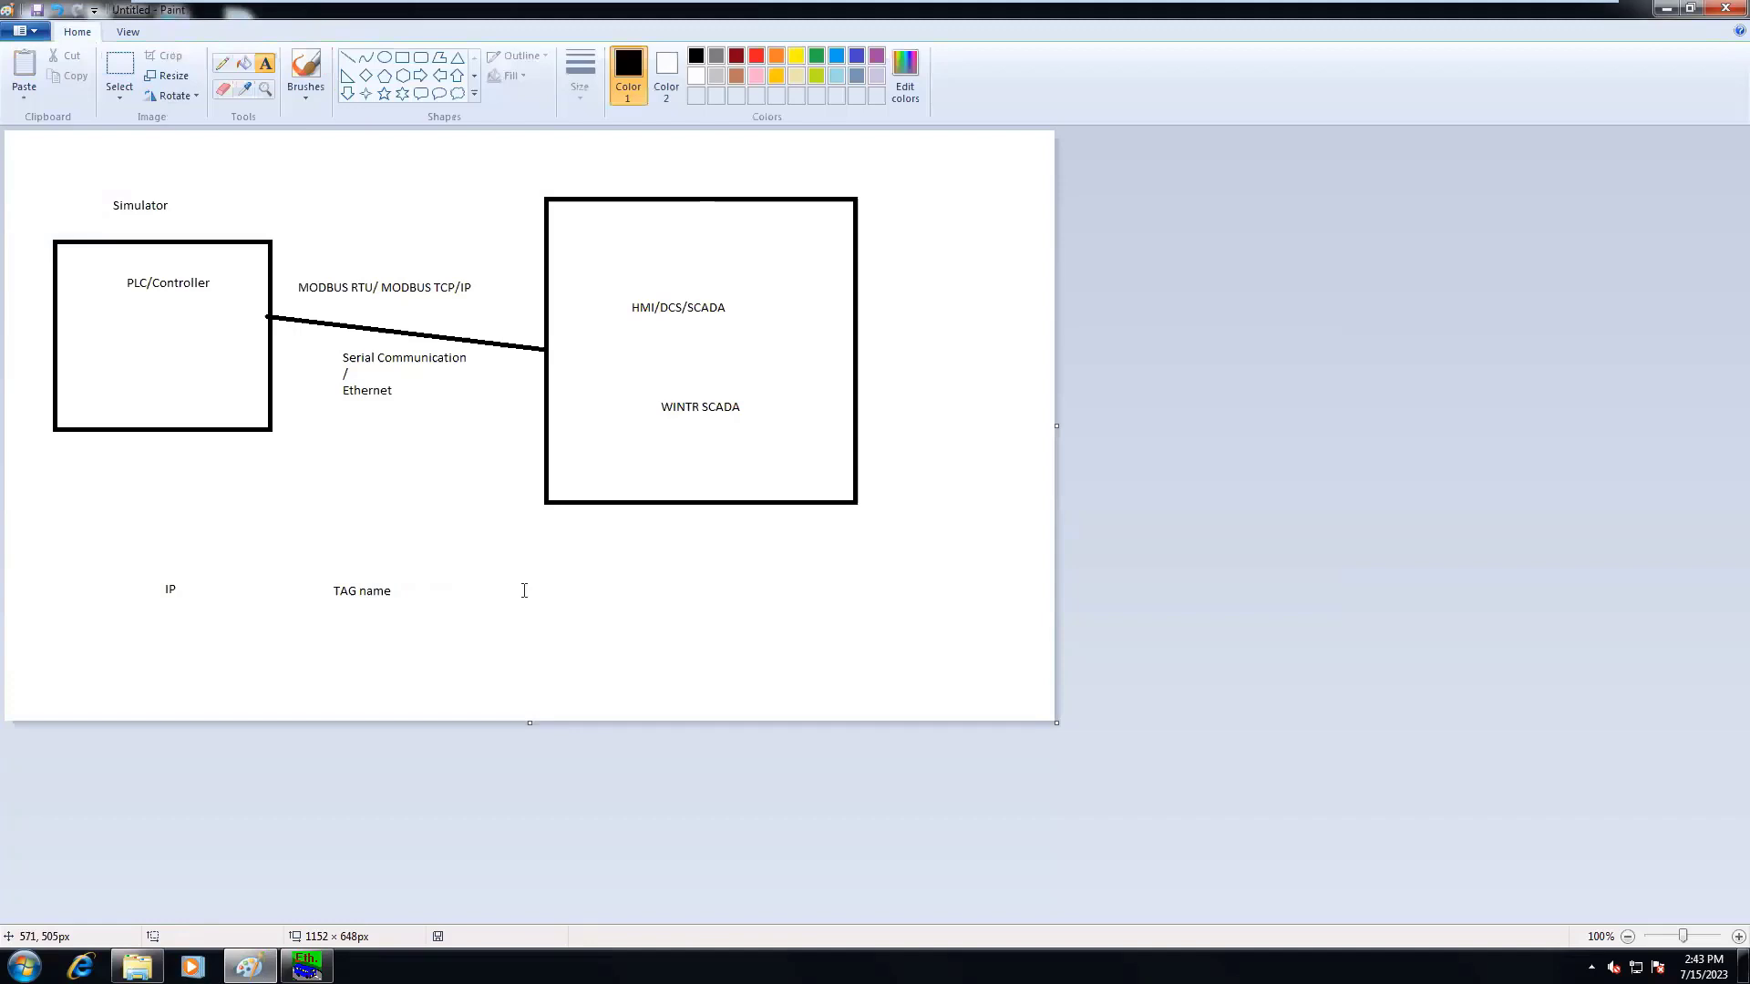
{"action": "left_click", "coordinate": [524, 591]}
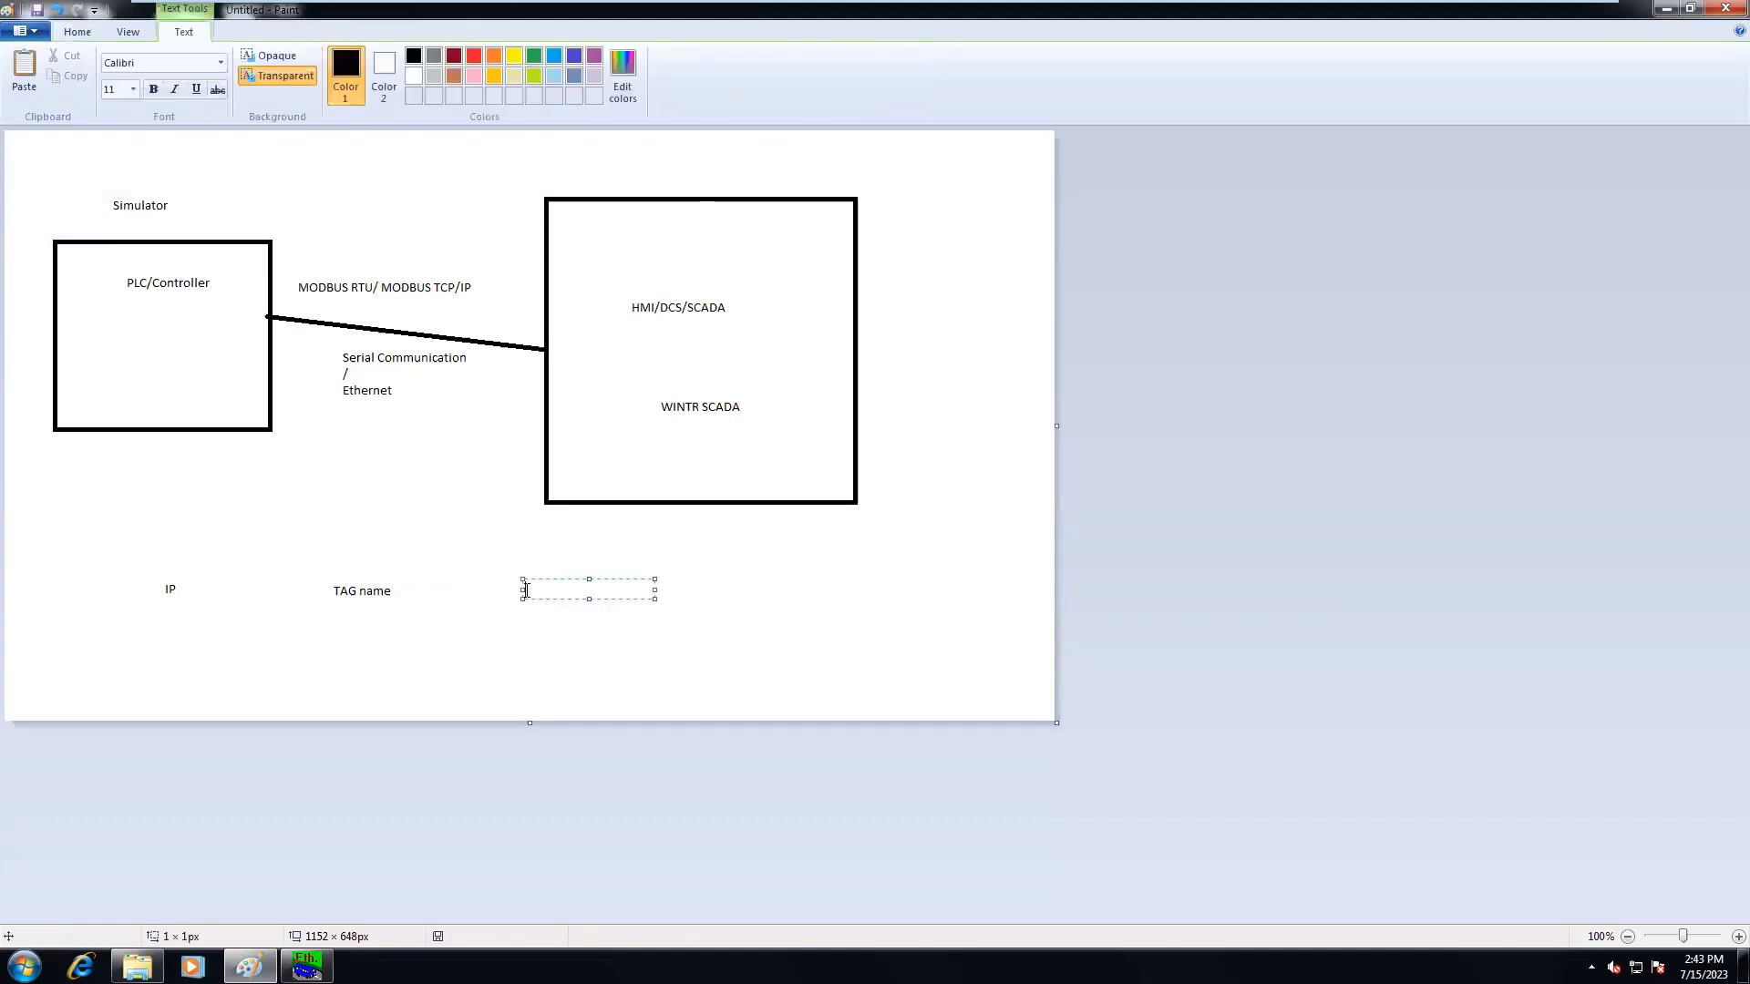
{"action": "type", "text": "Modbus"}
Step: Minimize Paint and launch WinTr from the desktop, allowing it to make changes to the computer
{"action": "left_click", "coordinate": [306, 966]}
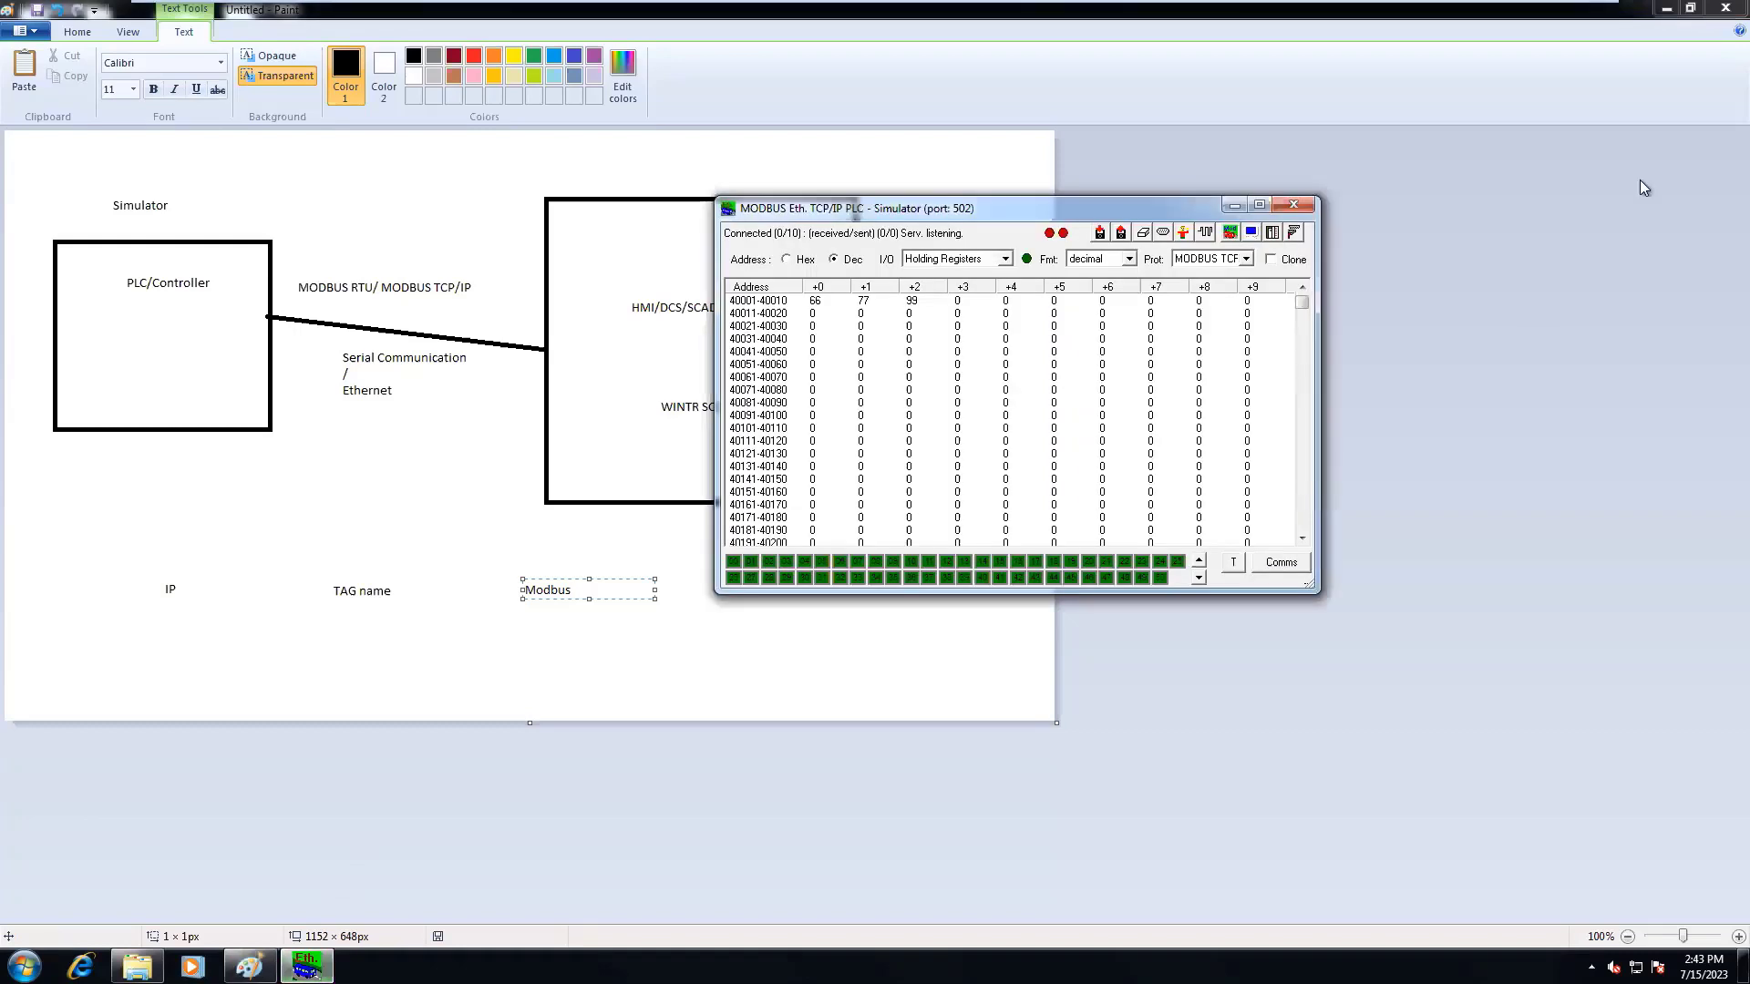
{"action": "left_click", "coordinate": [1667, 17]}
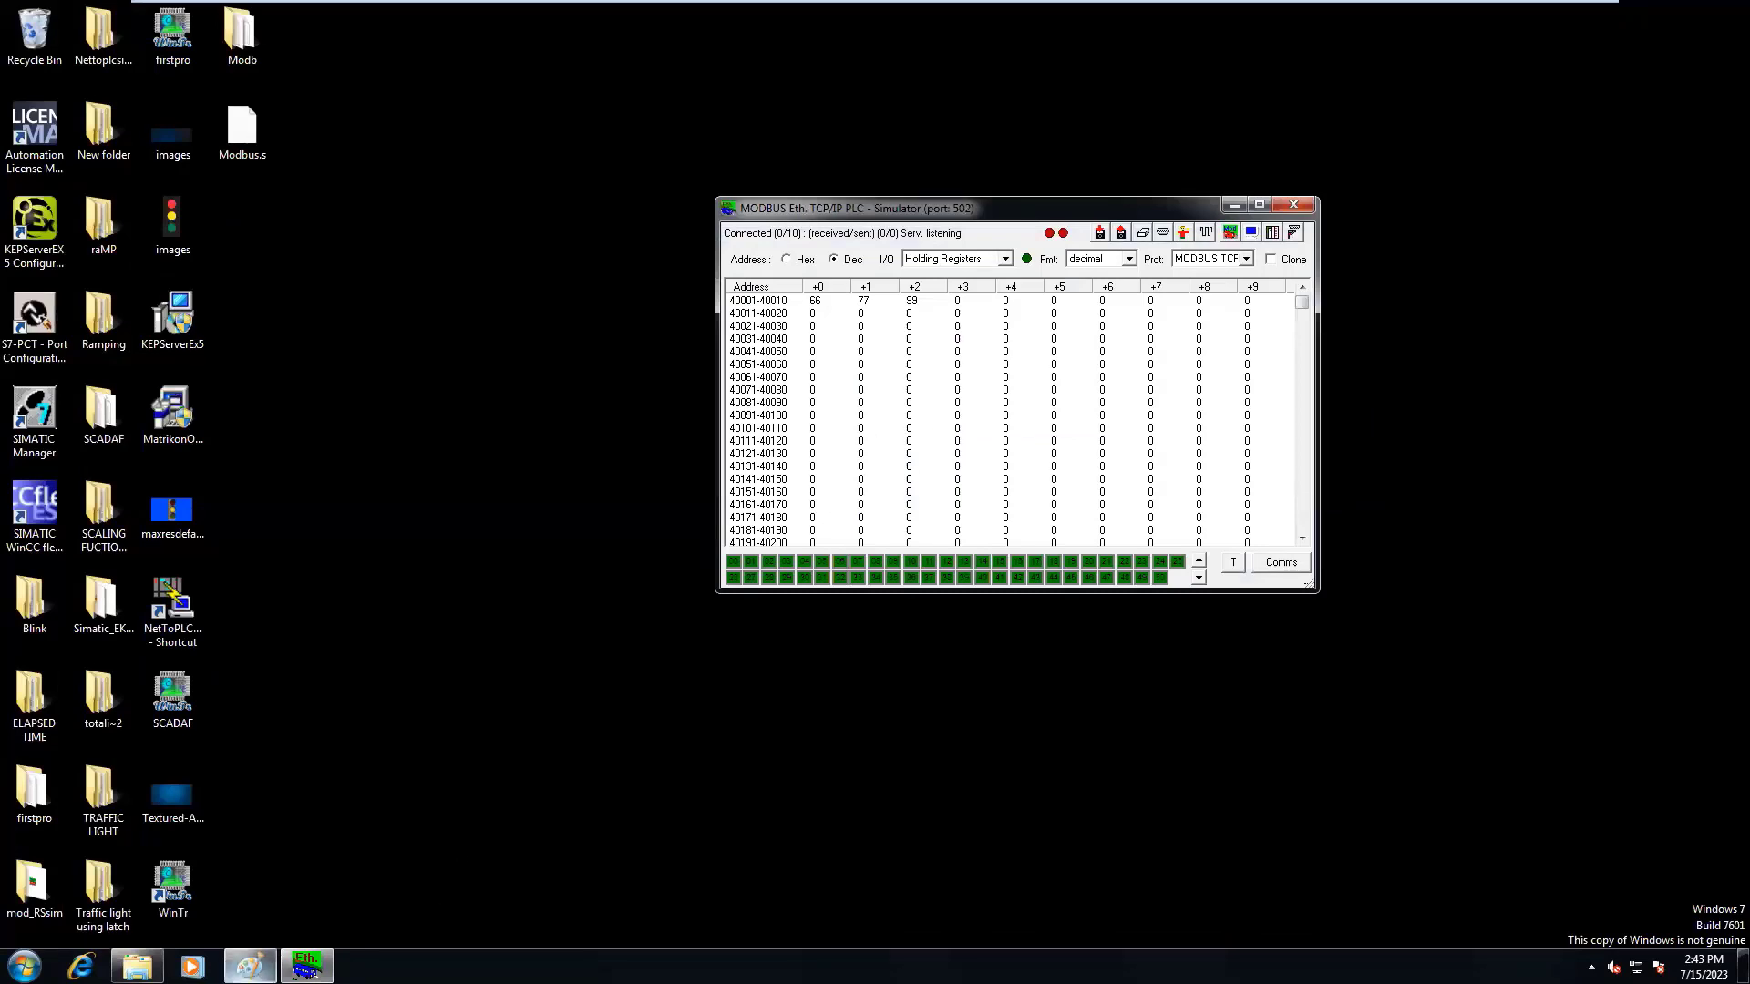
{"action": "left_click", "coordinate": [250, 966]}
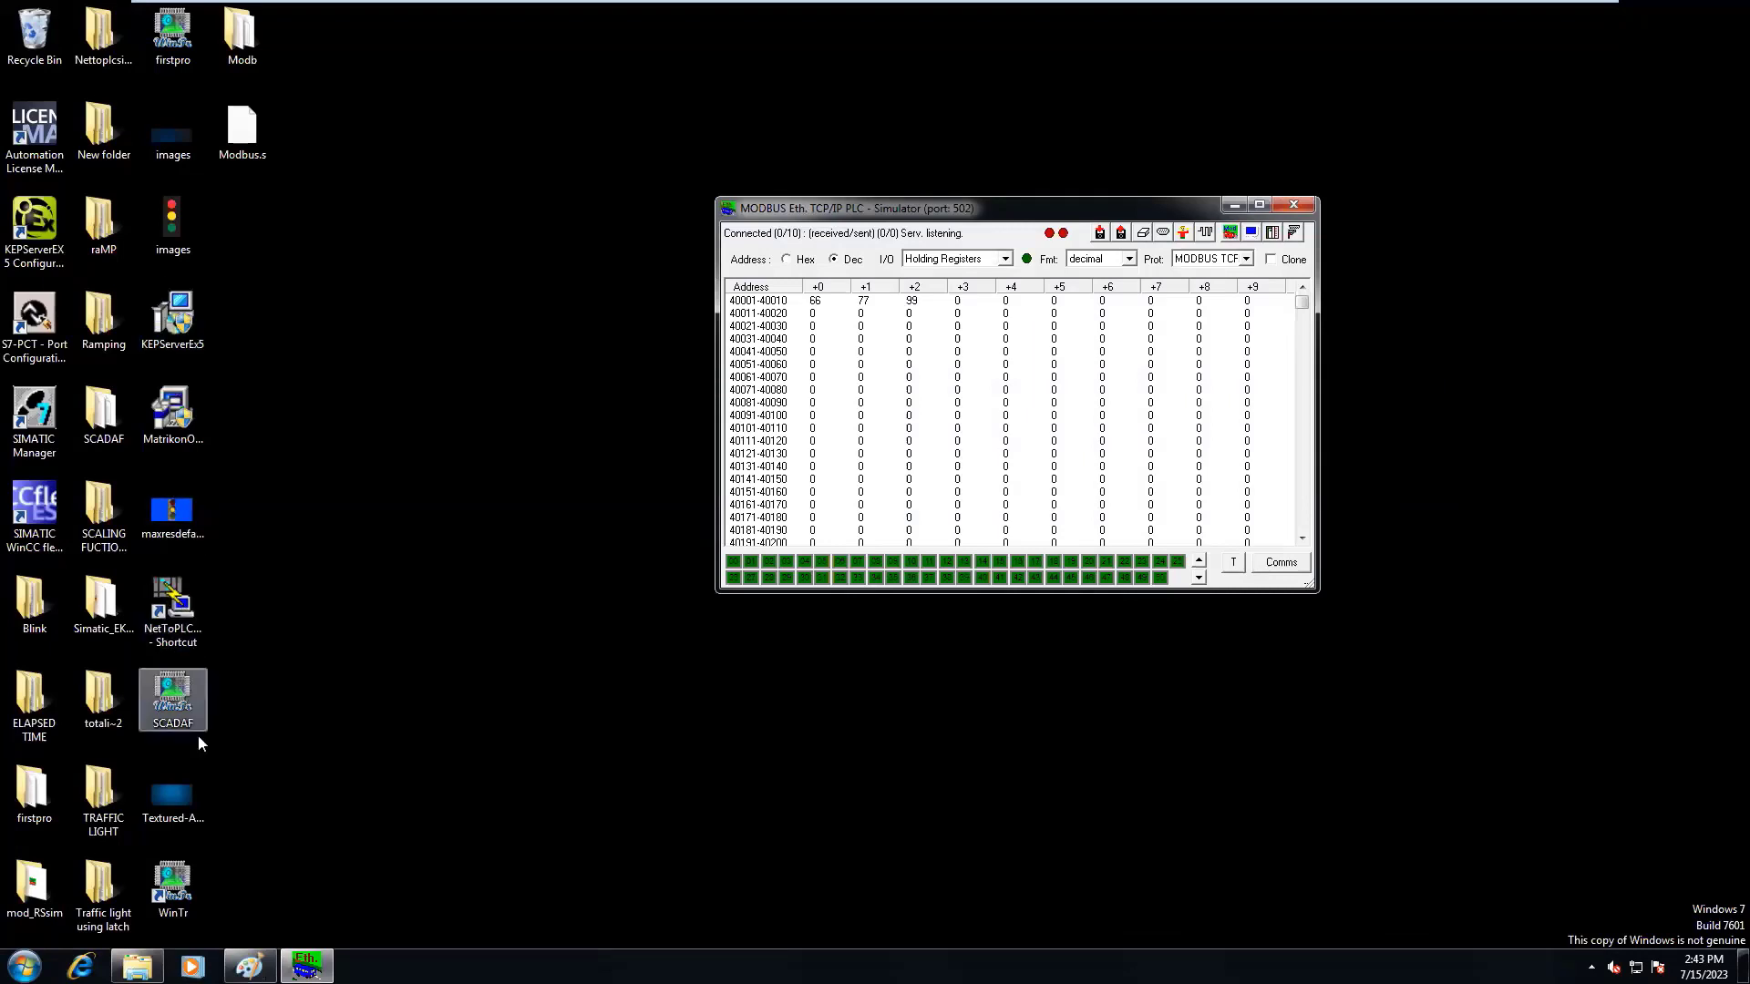
{"action": "double_click", "coordinate": [176, 890]}
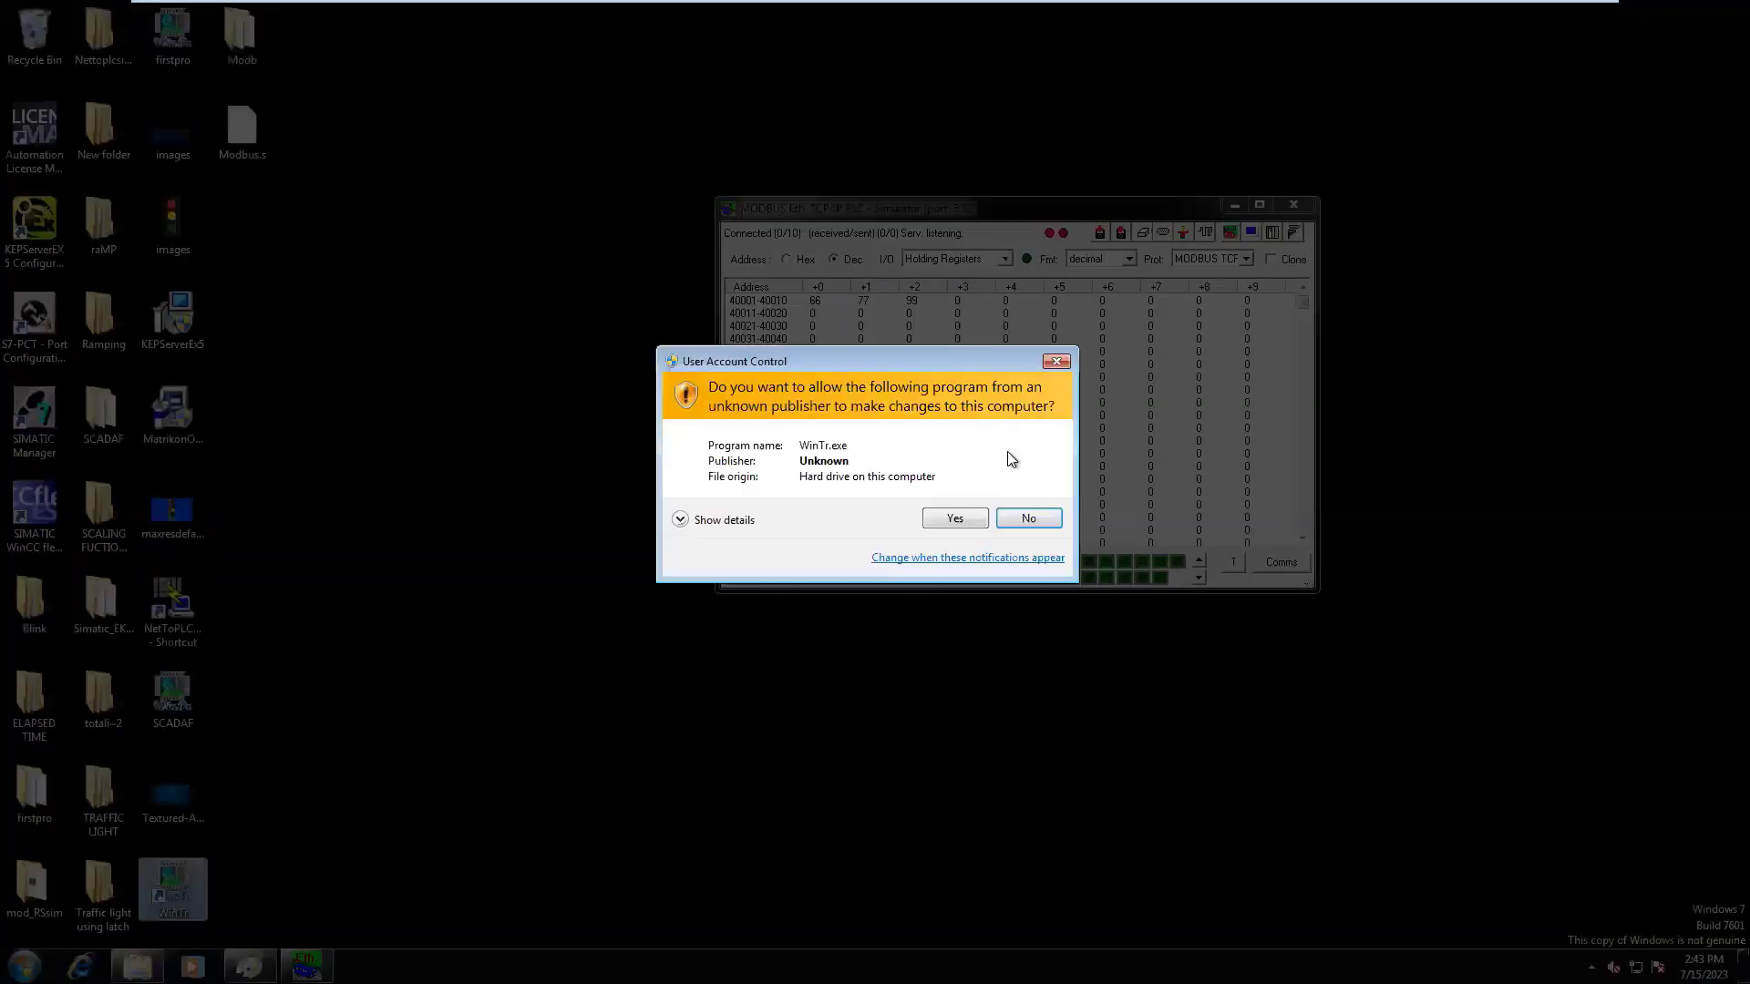
{"action": "left_click", "coordinate": [968, 518]}
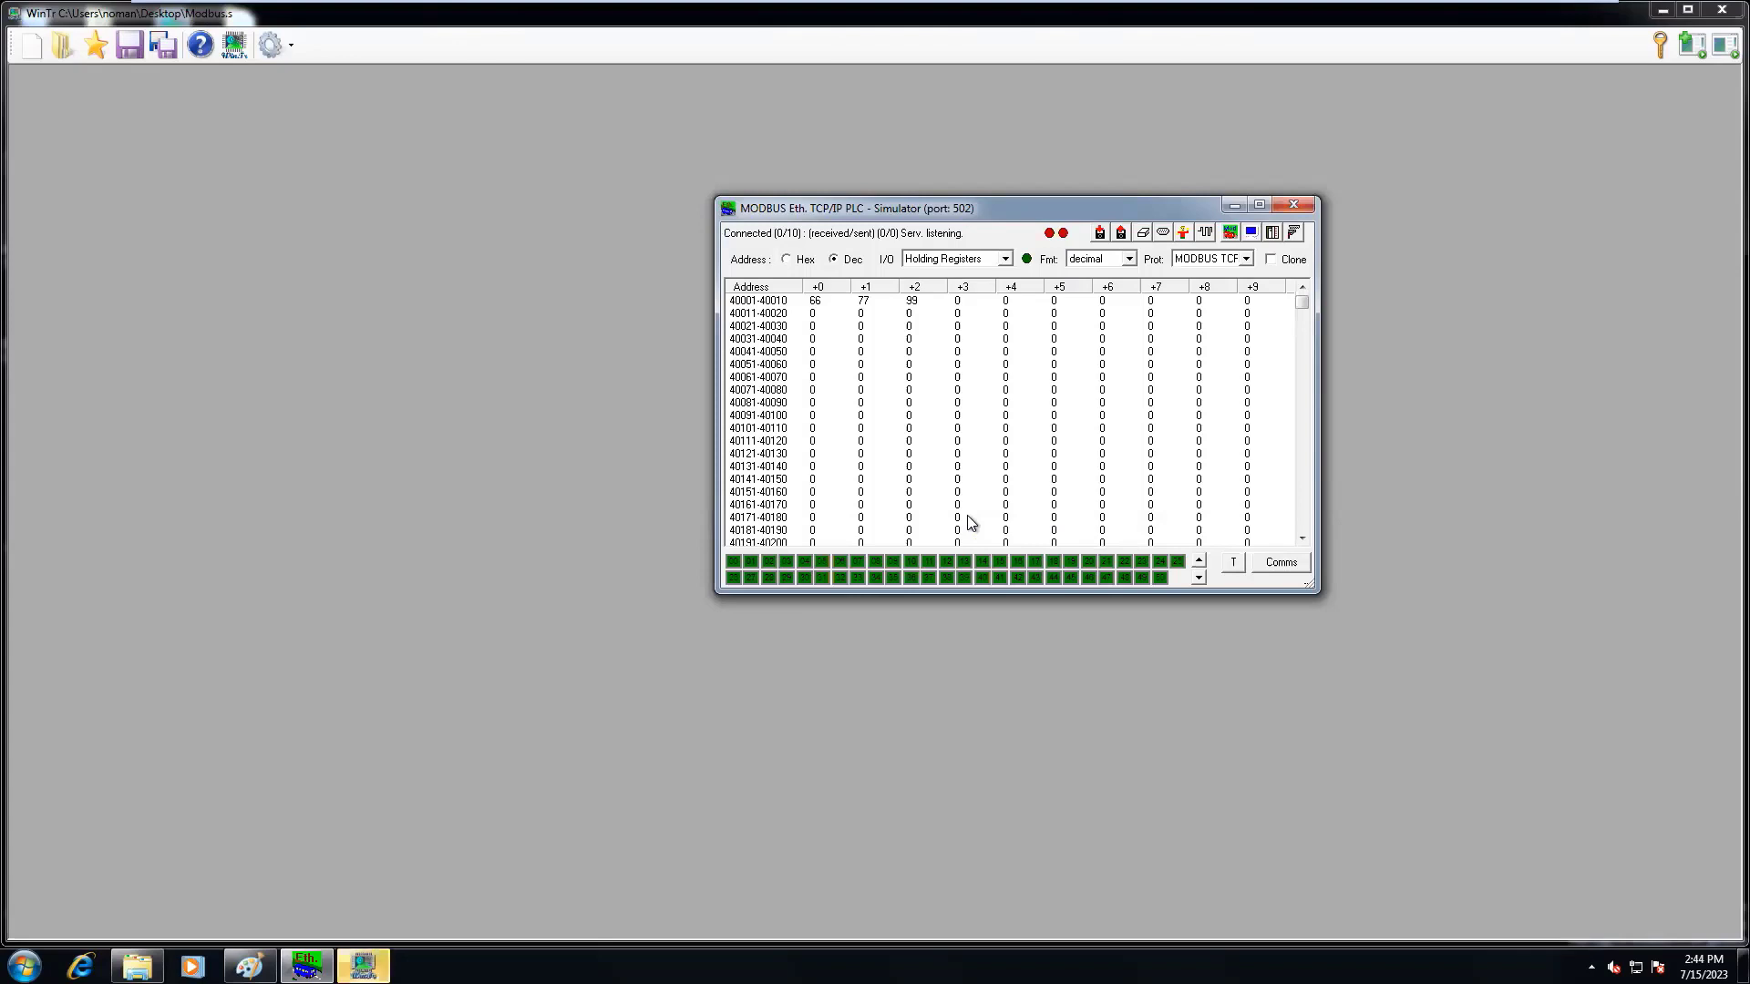
Step: Create a new WinTr project and save it on the Desktop as MobusSim
{"action": "left_click", "coordinate": [270, 44]}
{"action": "left_click", "coordinate": [35, 90]}
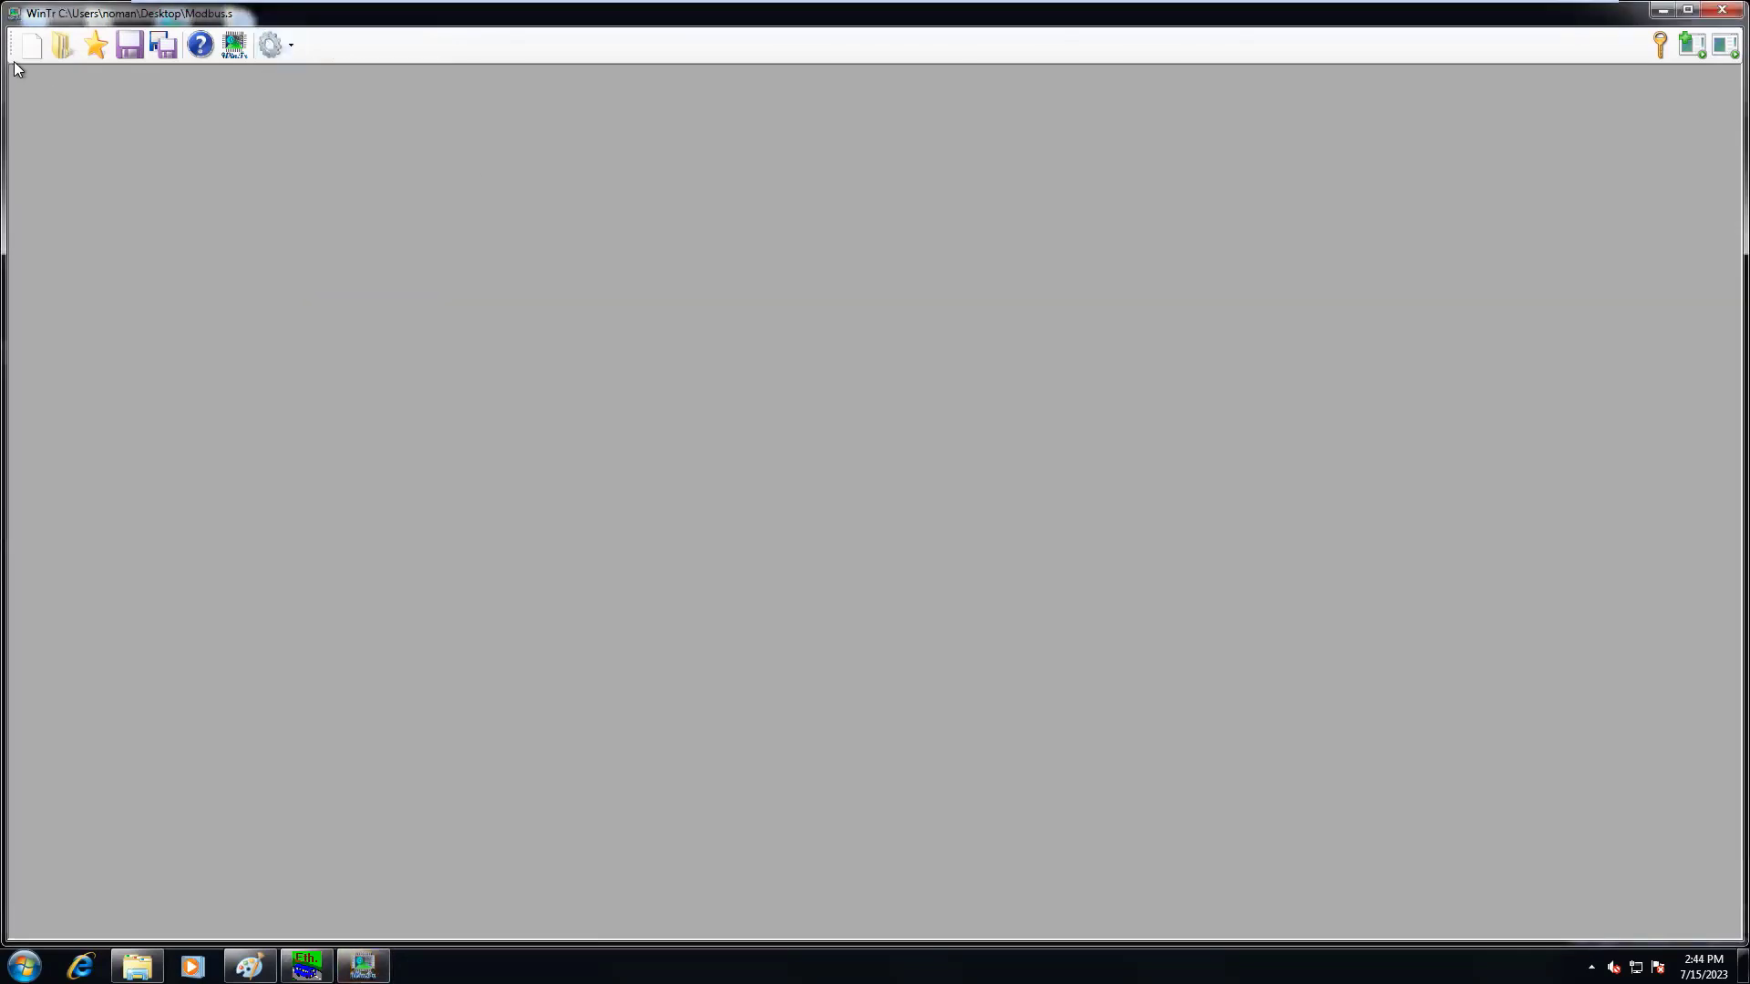
{"action": "left_click", "coordinate": [18, 57]}
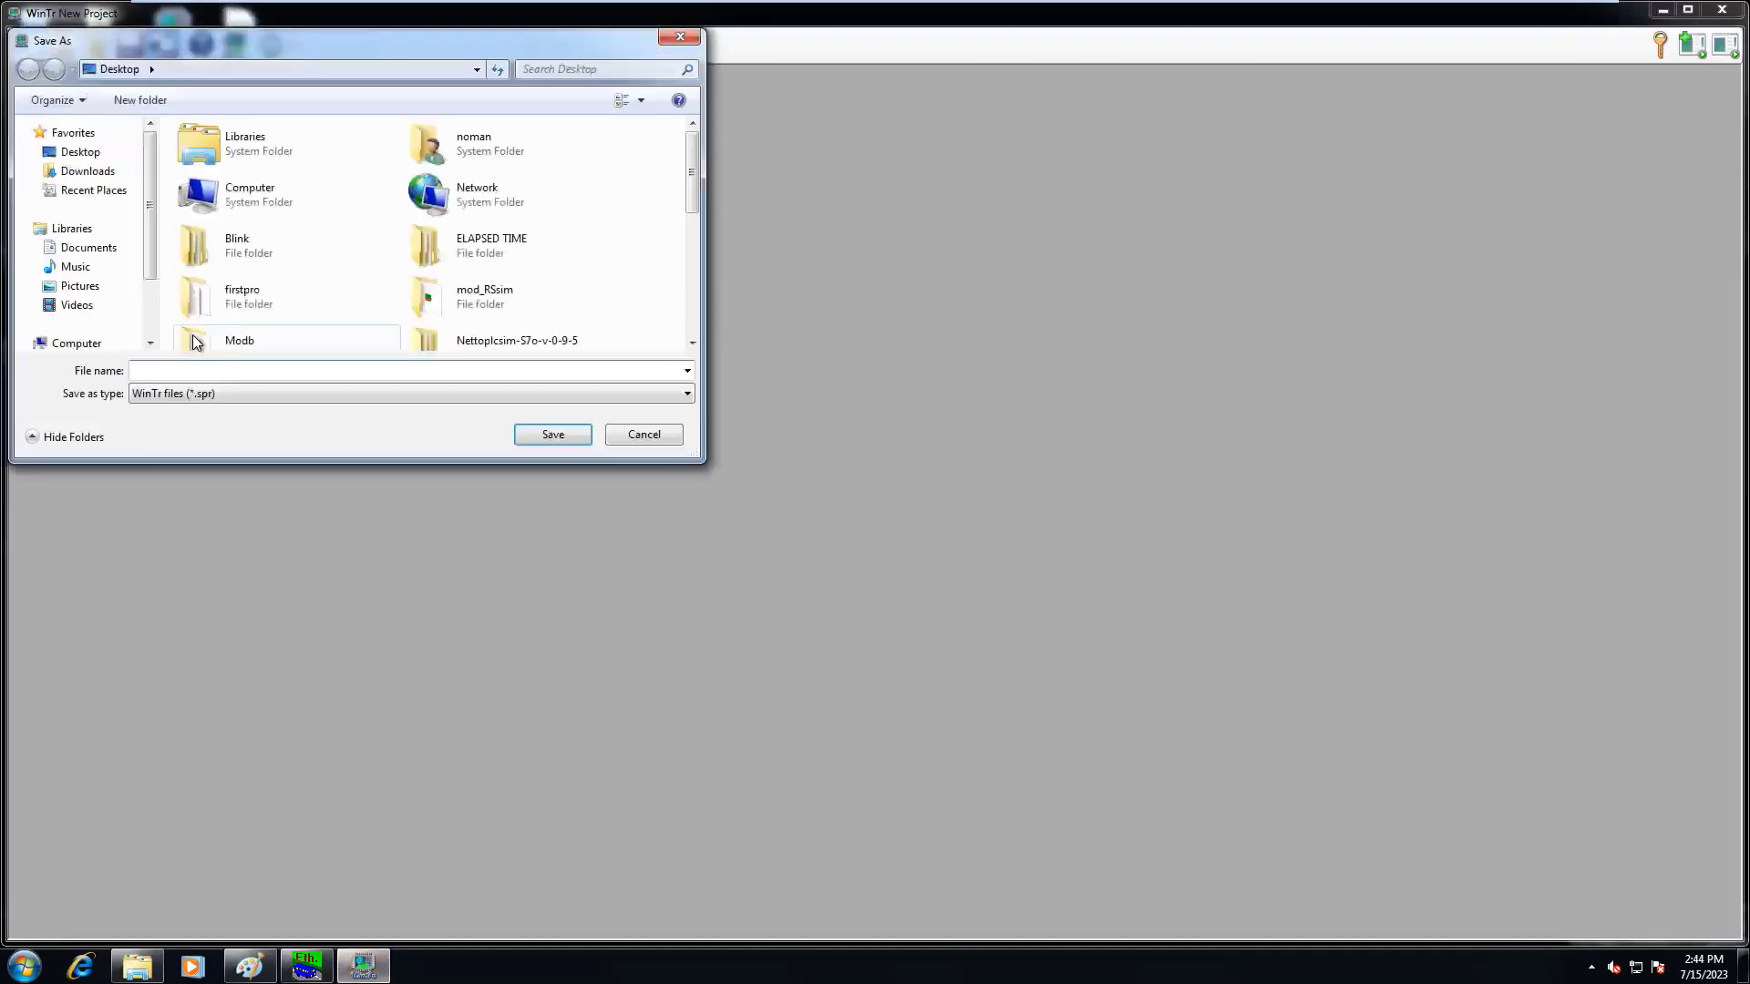
{"action": "type", "text": "MobusSim"}
{"action": "key", "text": "Return"}
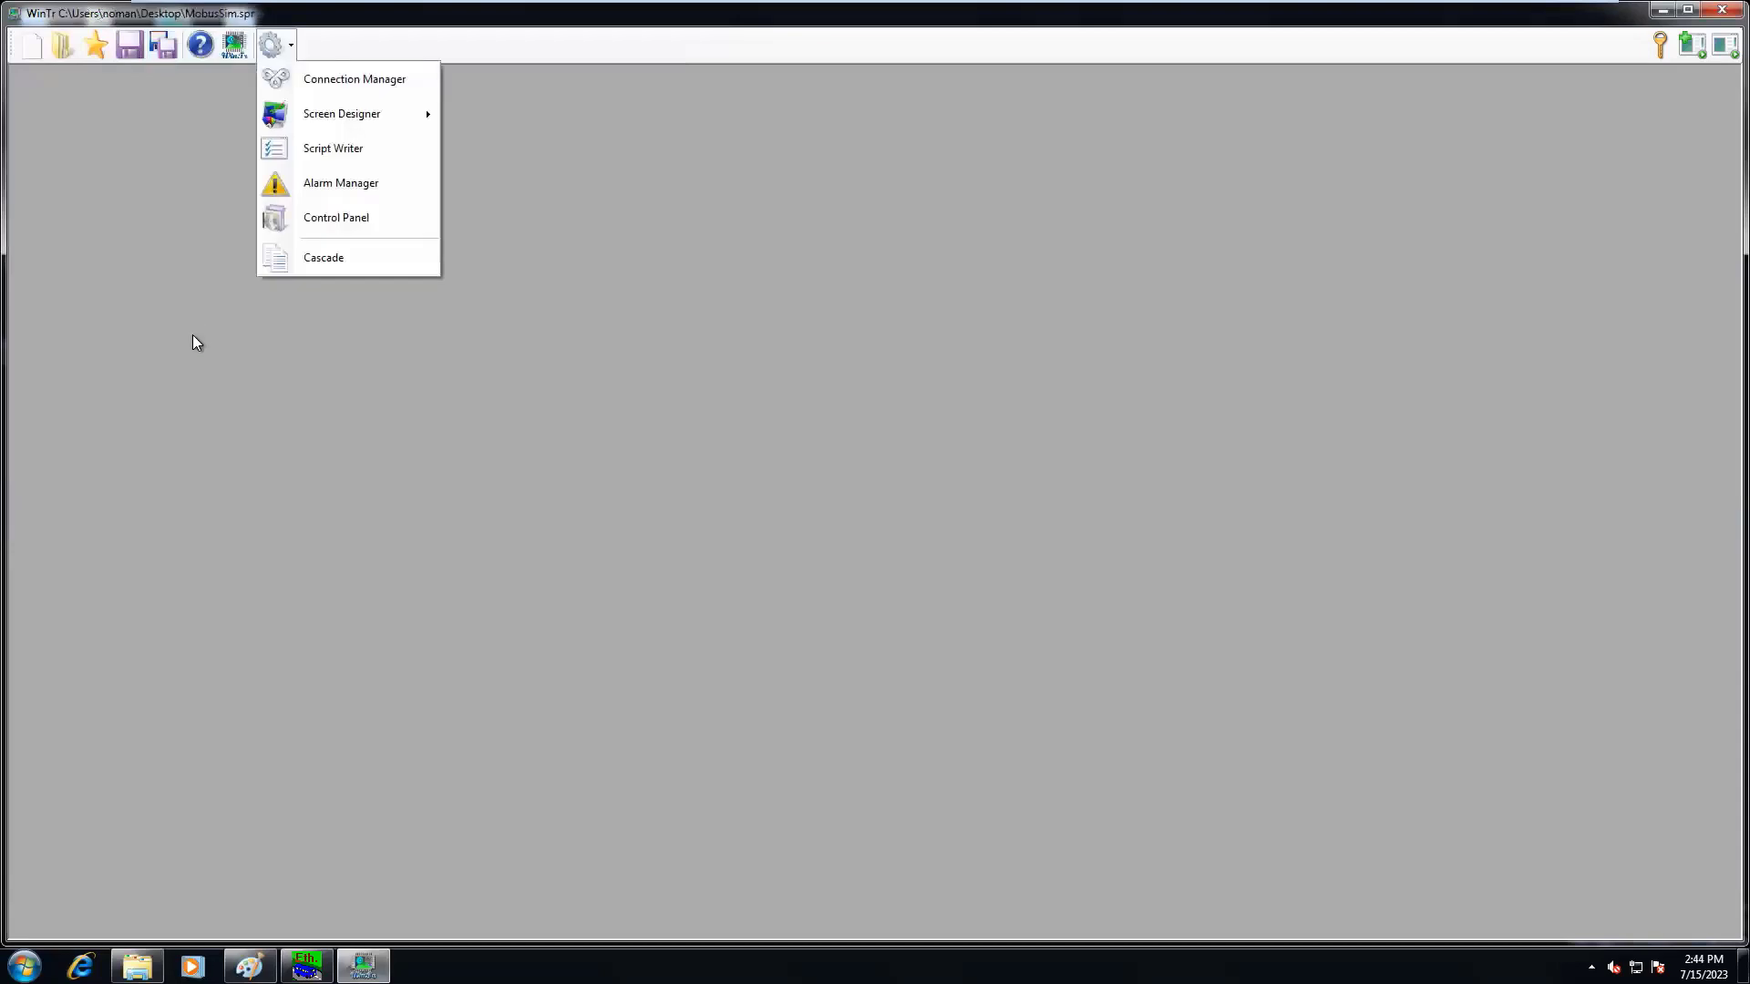
Step: Open the Connection Manager and add a network under Modbus Rtu/Tcp Master
{"action": "left_click", "coordinate": [330, 77]}
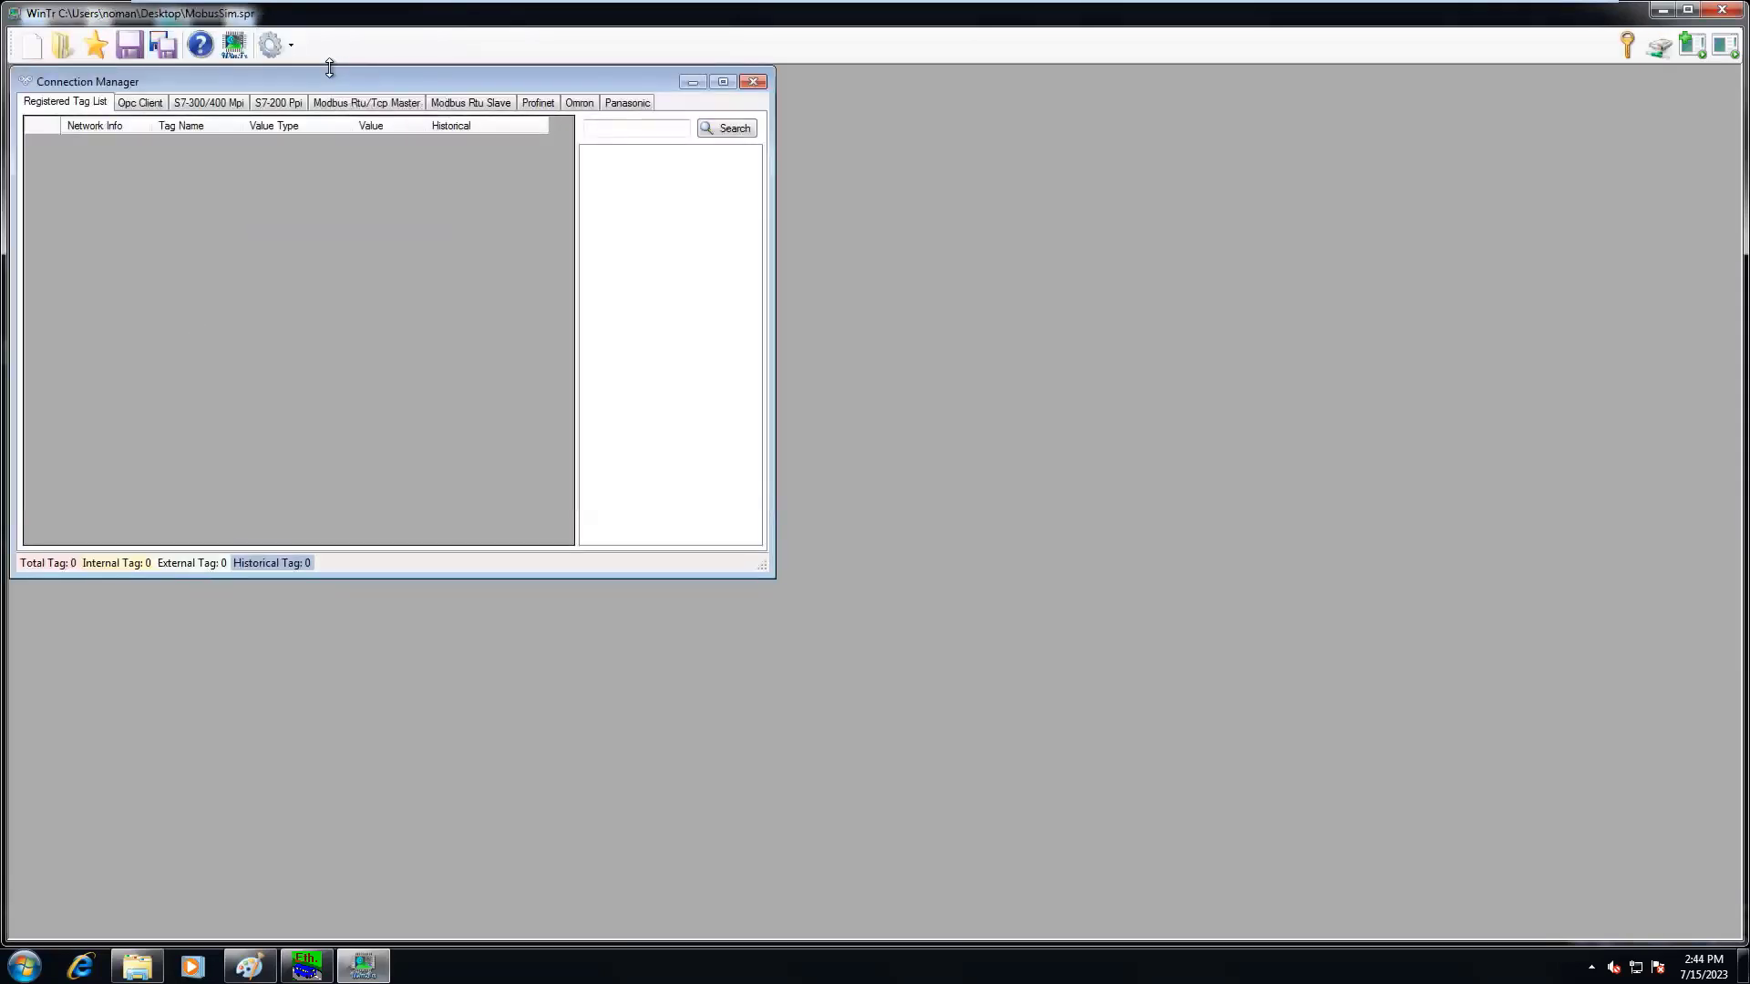
{"action": "left_click", "coordinate": [350, 102]}
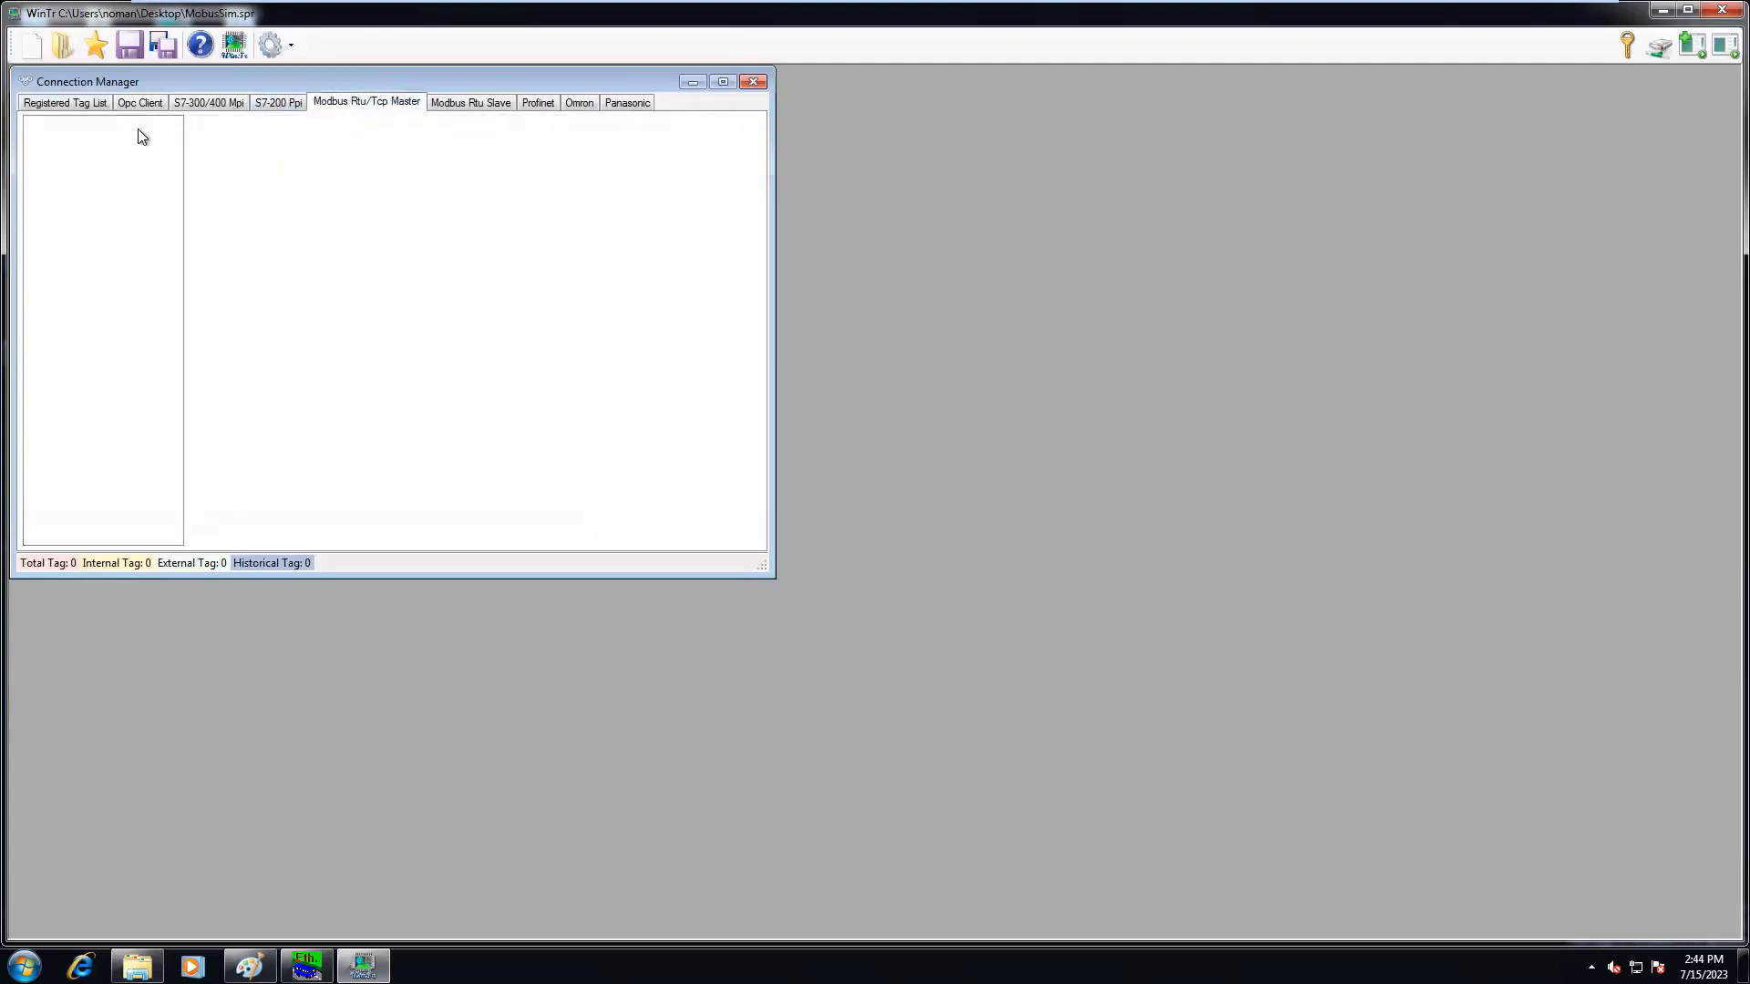
{"action": "right_click", "coordinate": [118, 142]}
{"action": "left_click", "coordinate": [146, 152]}
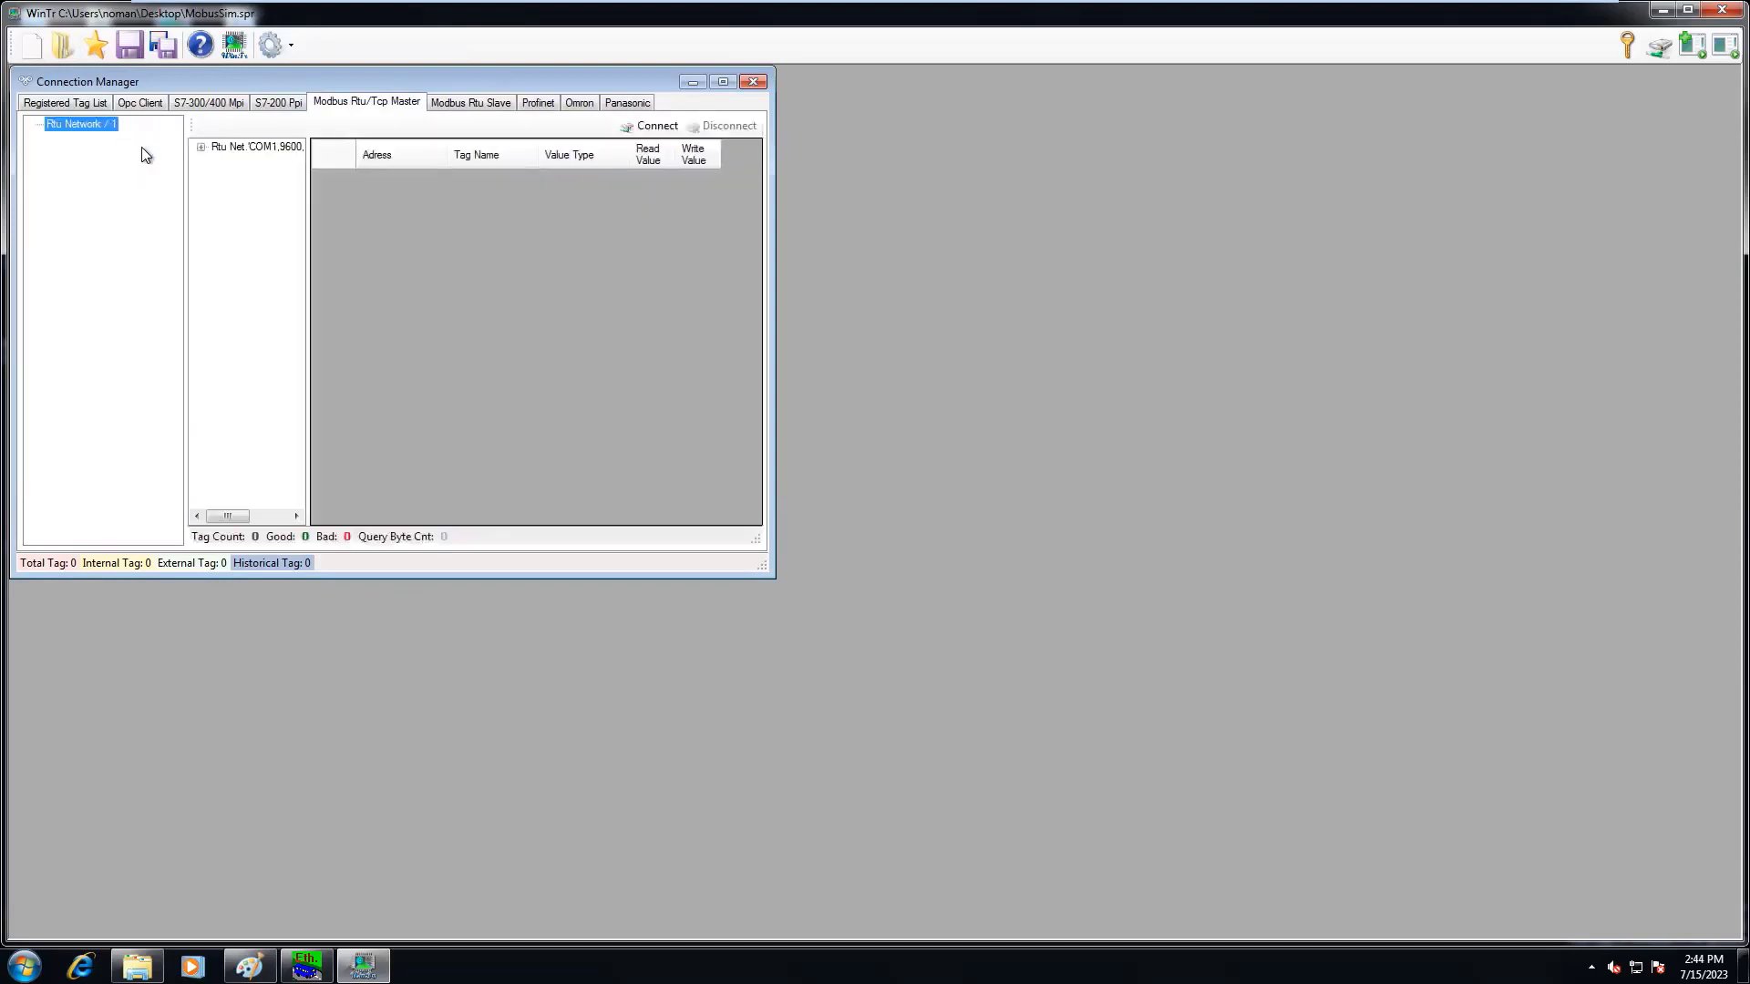
Step: Open the new Modbus network's properties, check the simulator's protocol, and set the communication method to Modbus Tcp Ip
{"action": "left_click", "coordinate": [249, 148]}
{"action": "right_click", "coordinate": [251, 151]}
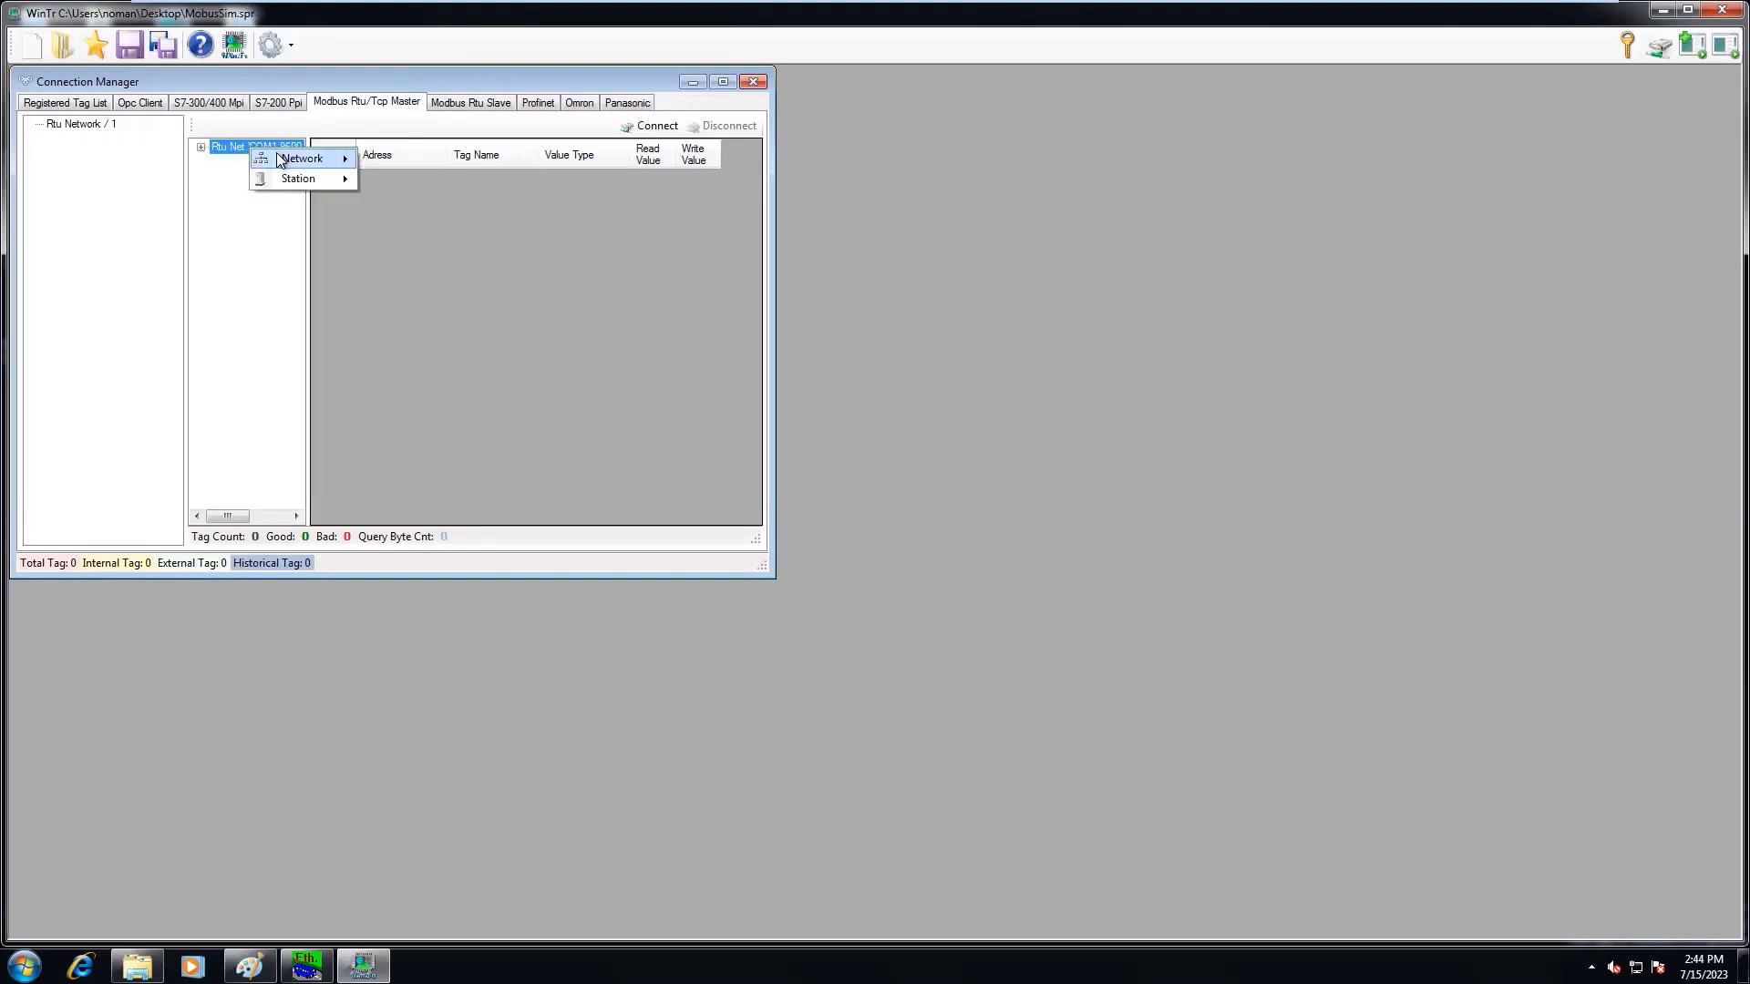
{"action": "mouse_move", "coordinate": [300, 159]}
{"action": "left_click", "coordinate": [414, 181]}
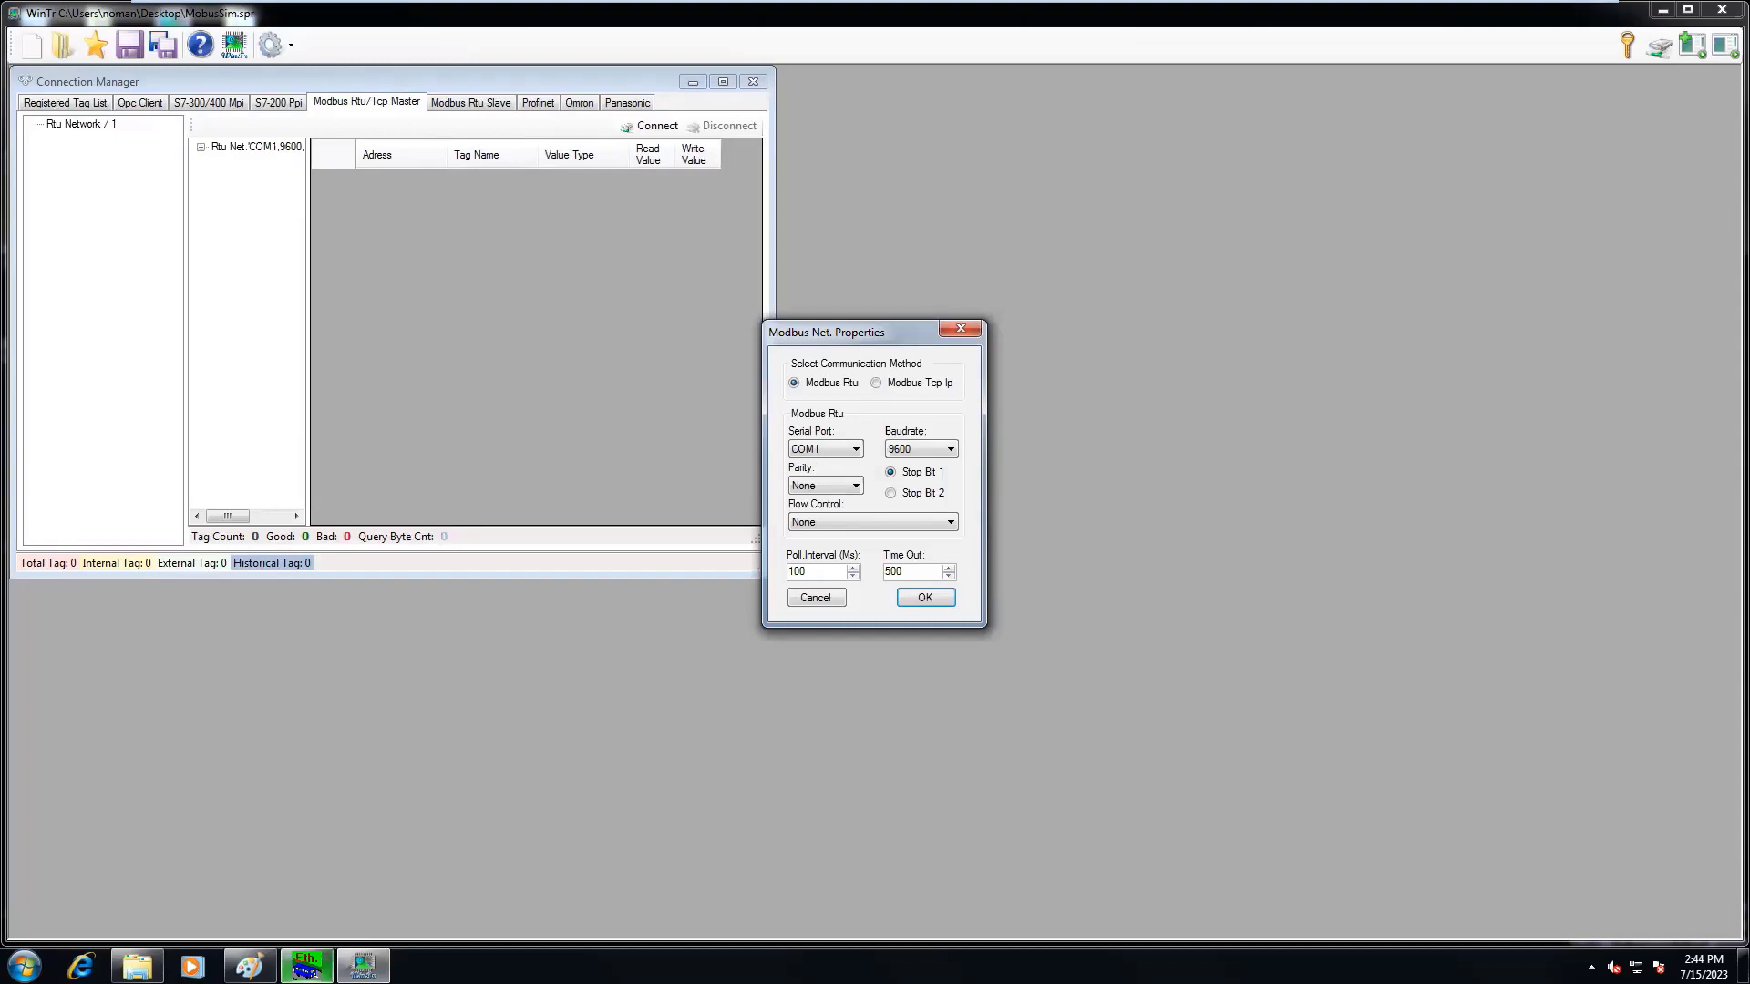
{"action": "left_click", "coordinate": [306, 965]}
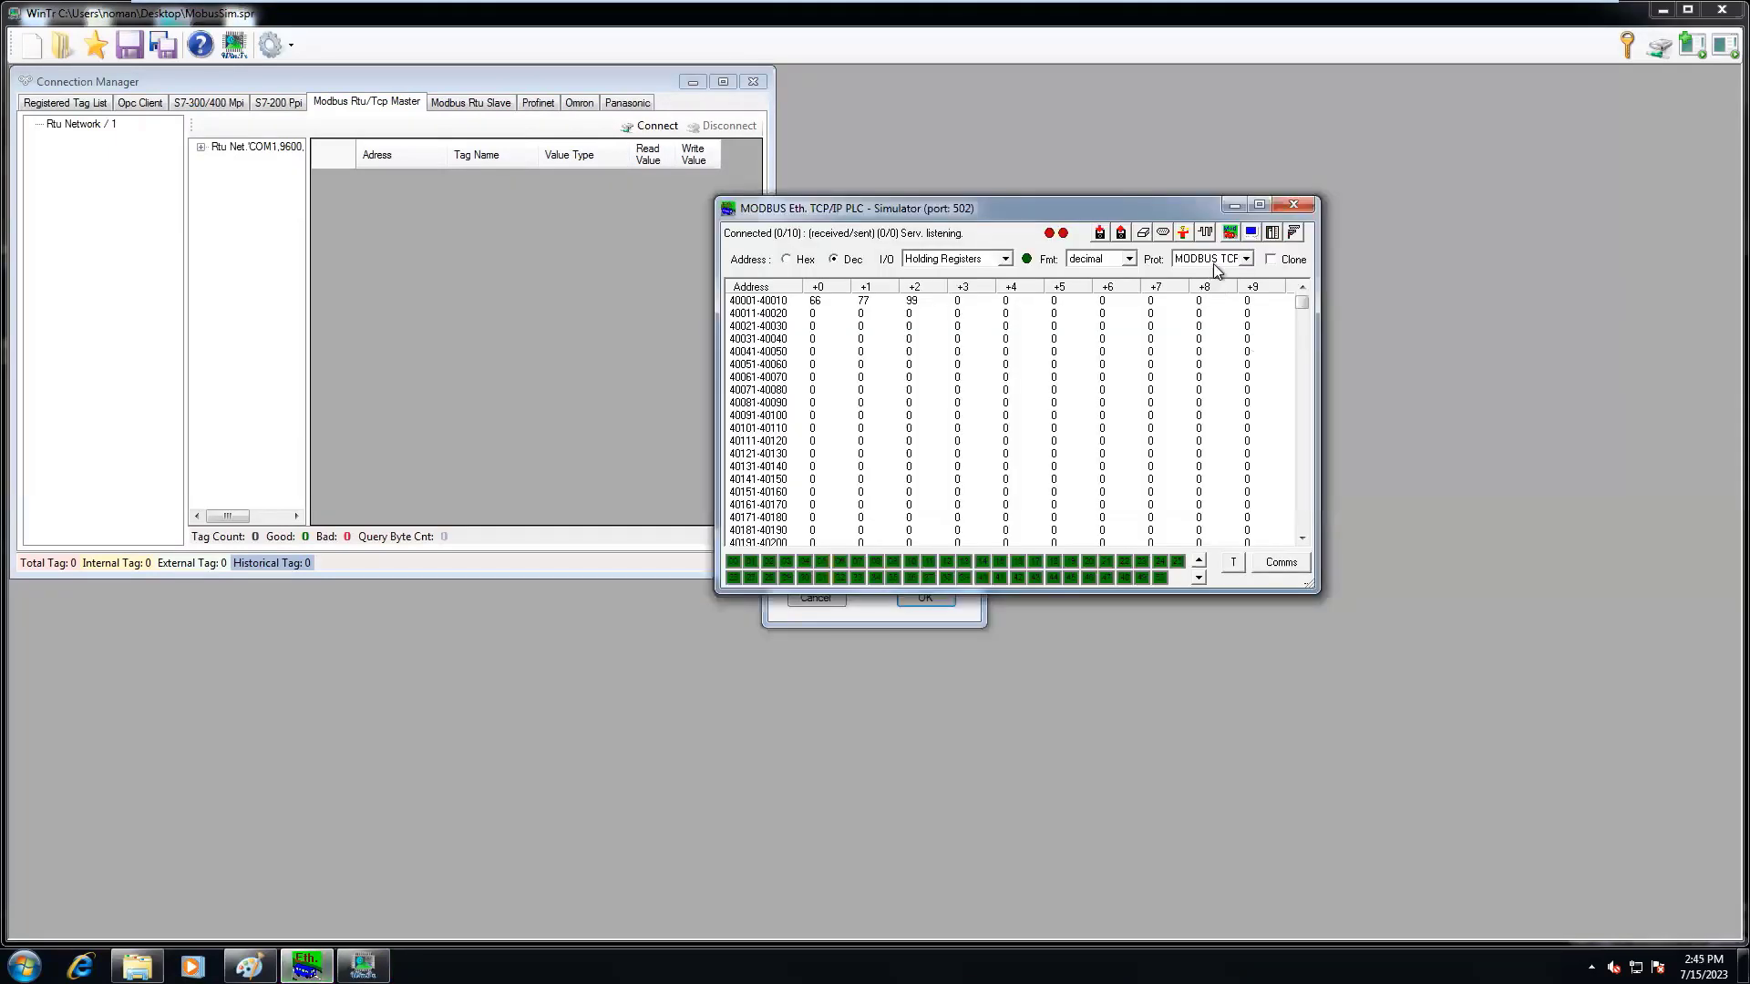
{"action": "left_click", "coordinate": [866, 620]}
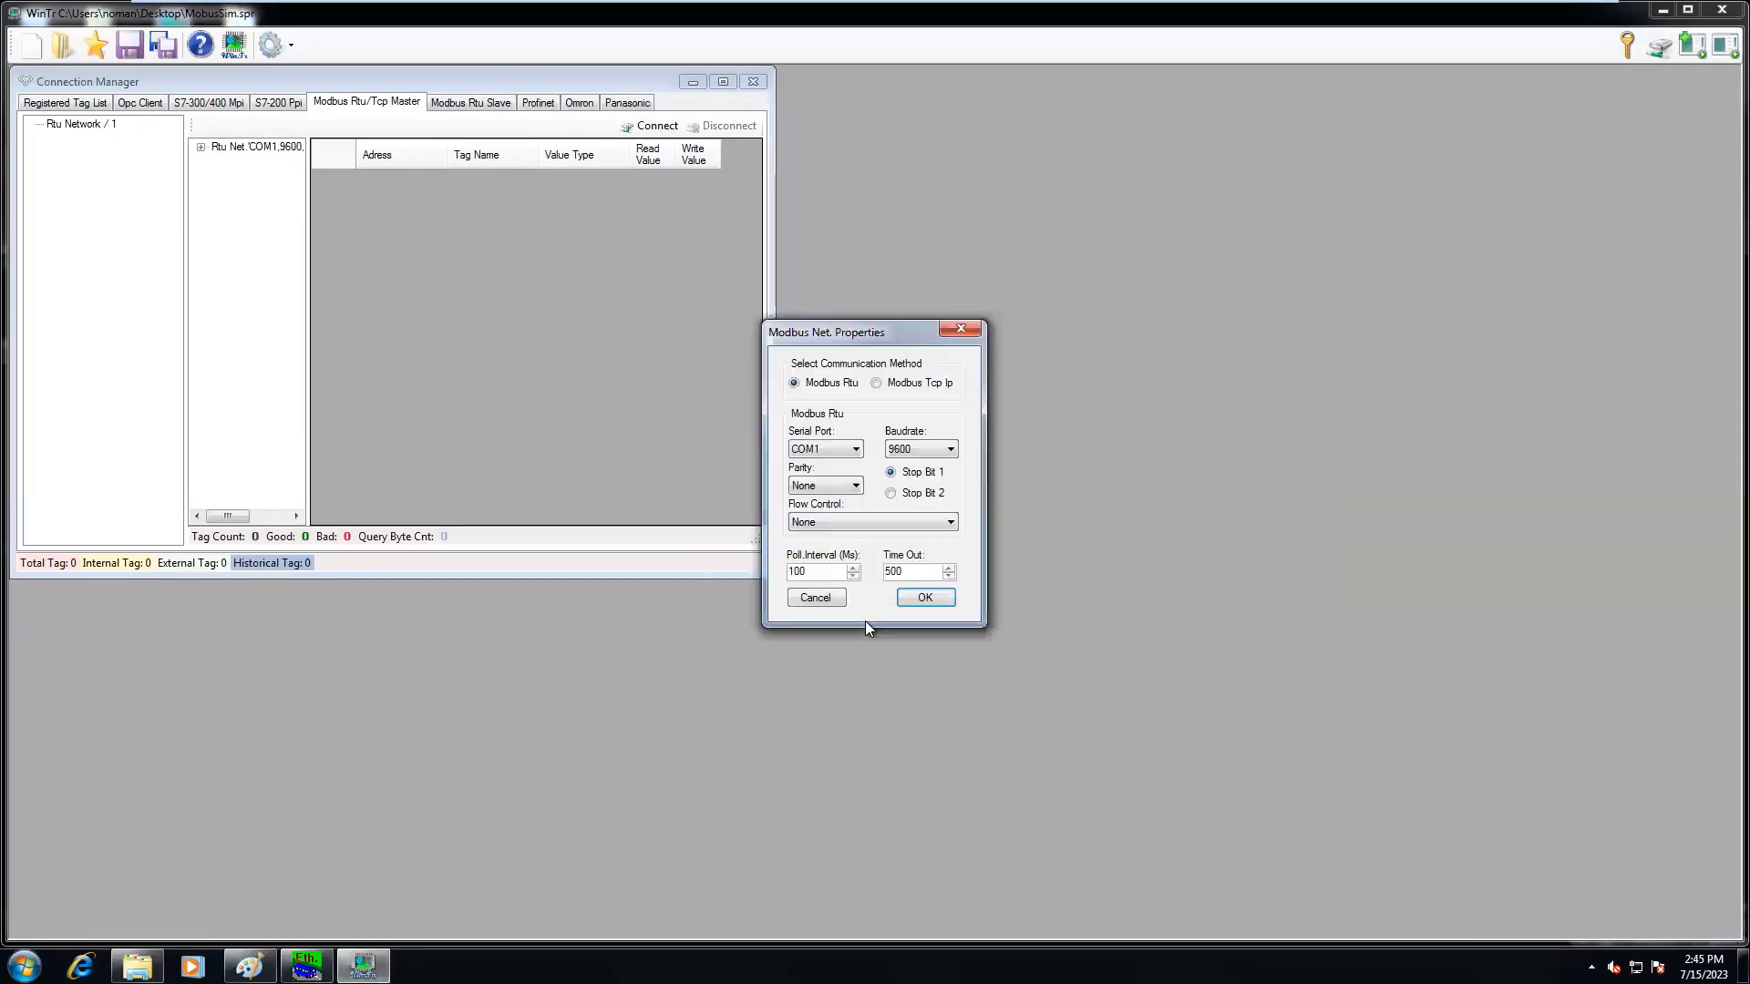
{"action": "left_click", "coordinate": [896, 385]}
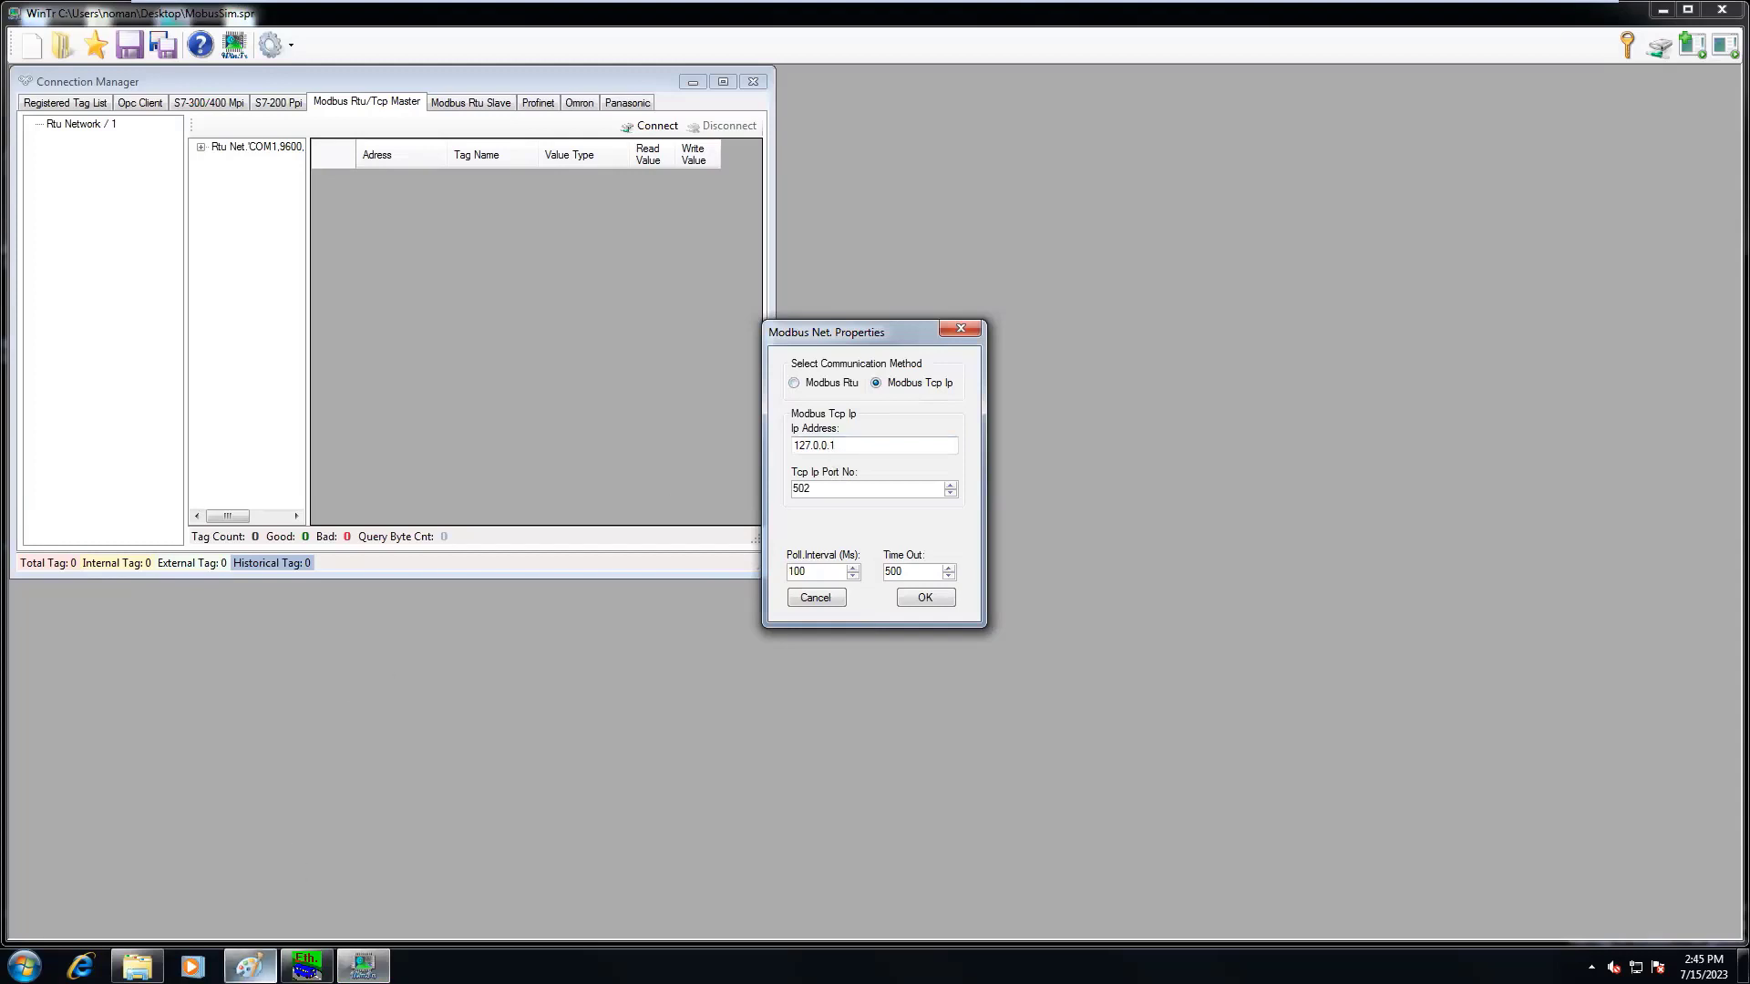
Step: Review the communication diagram in Paint, deselect its Modbus label, and return to the WinTr network properties
{"action": "left_click", "coordinate": [250, 966]}
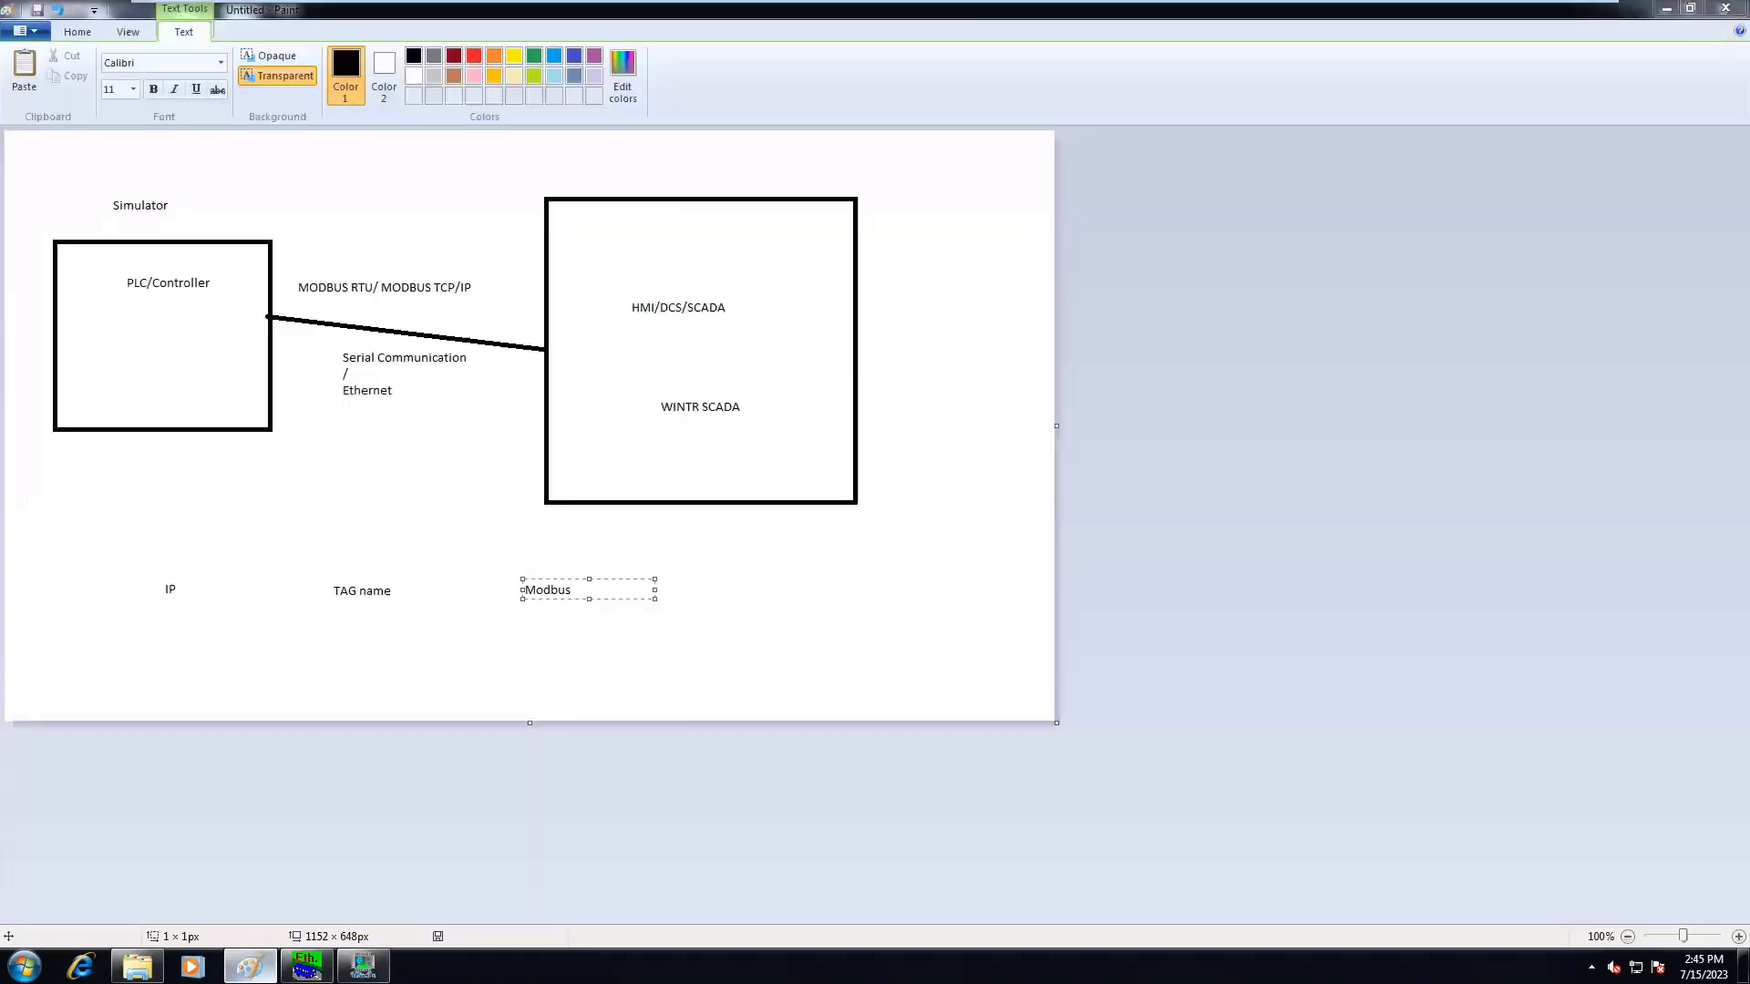
{"action": "left_click", "coordinate": [249, 966]}
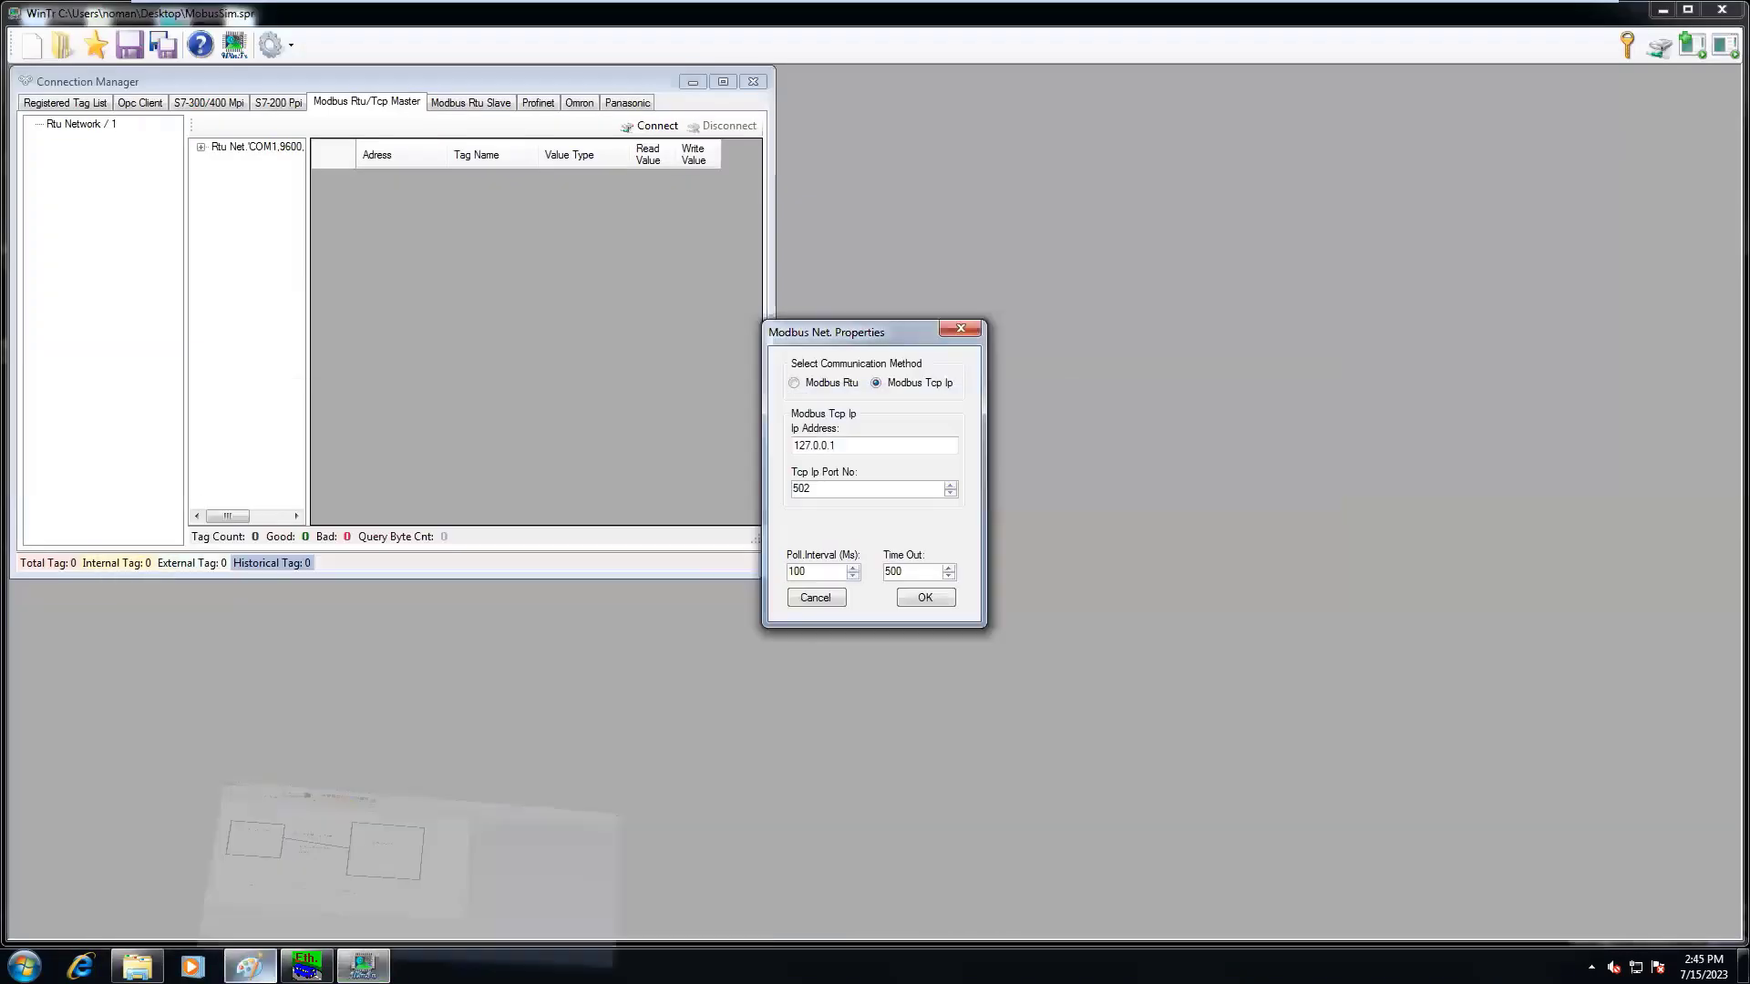
{"action": "left_click", "coordinate": [250, 966]}
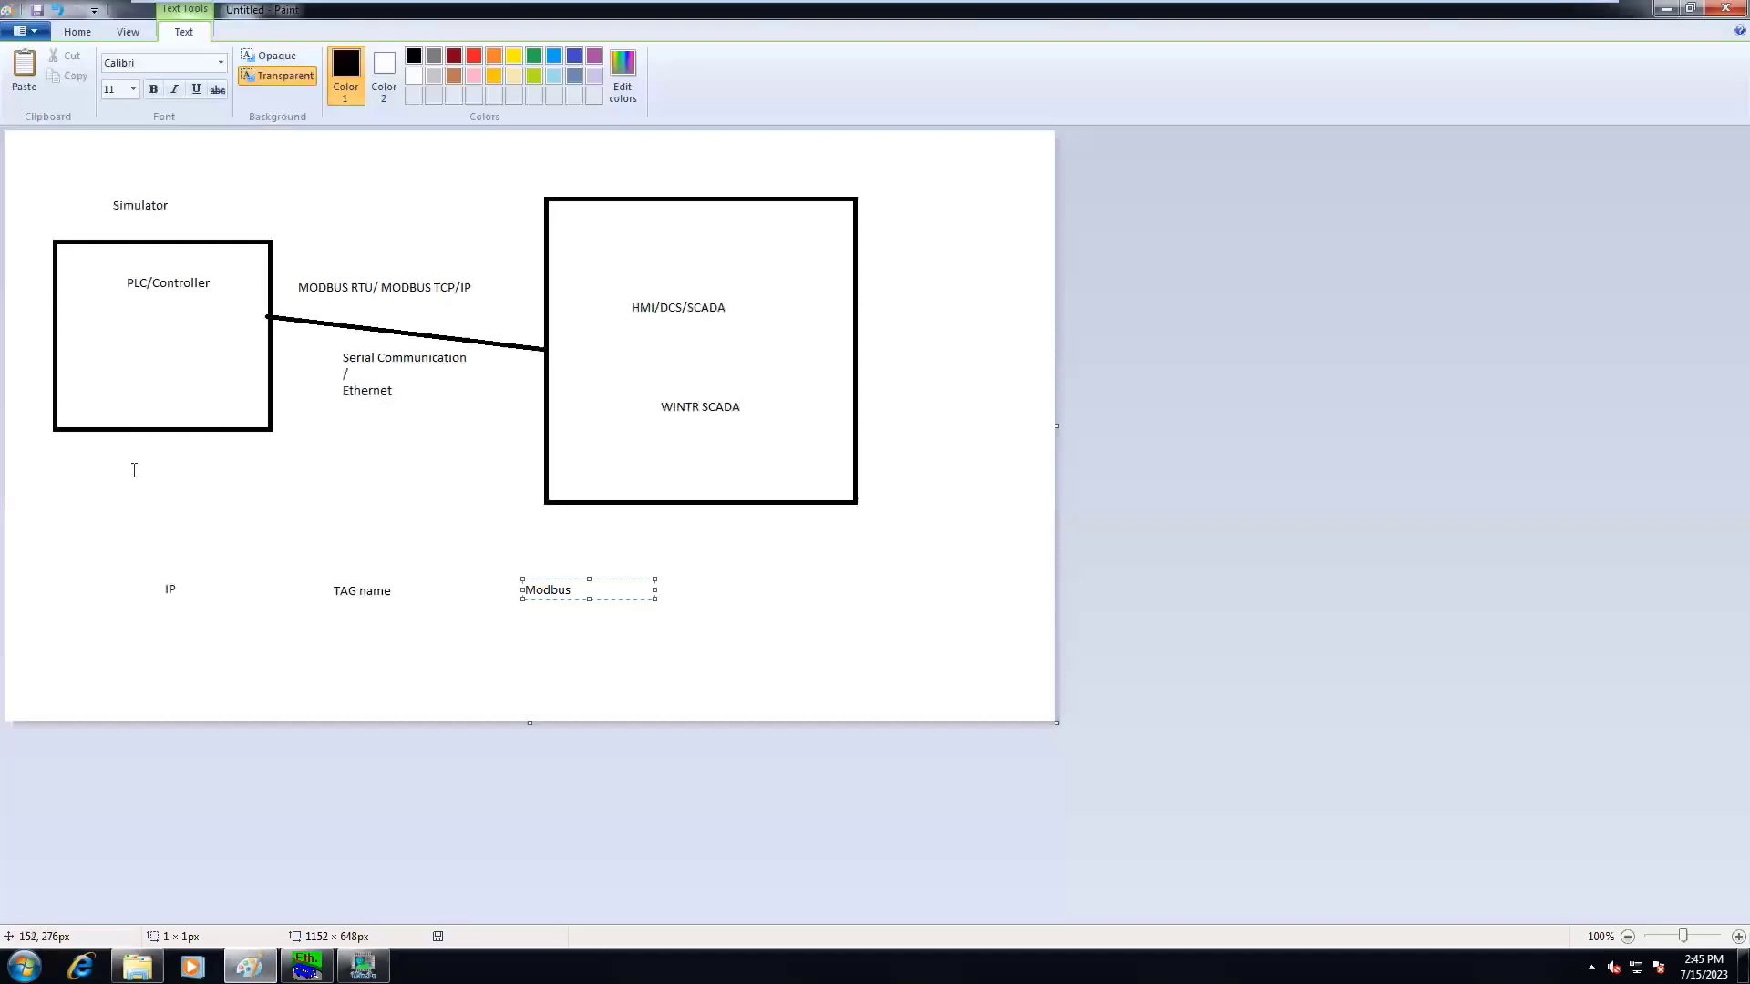
{"action": "left_click", "coordinate": [134, 472]}
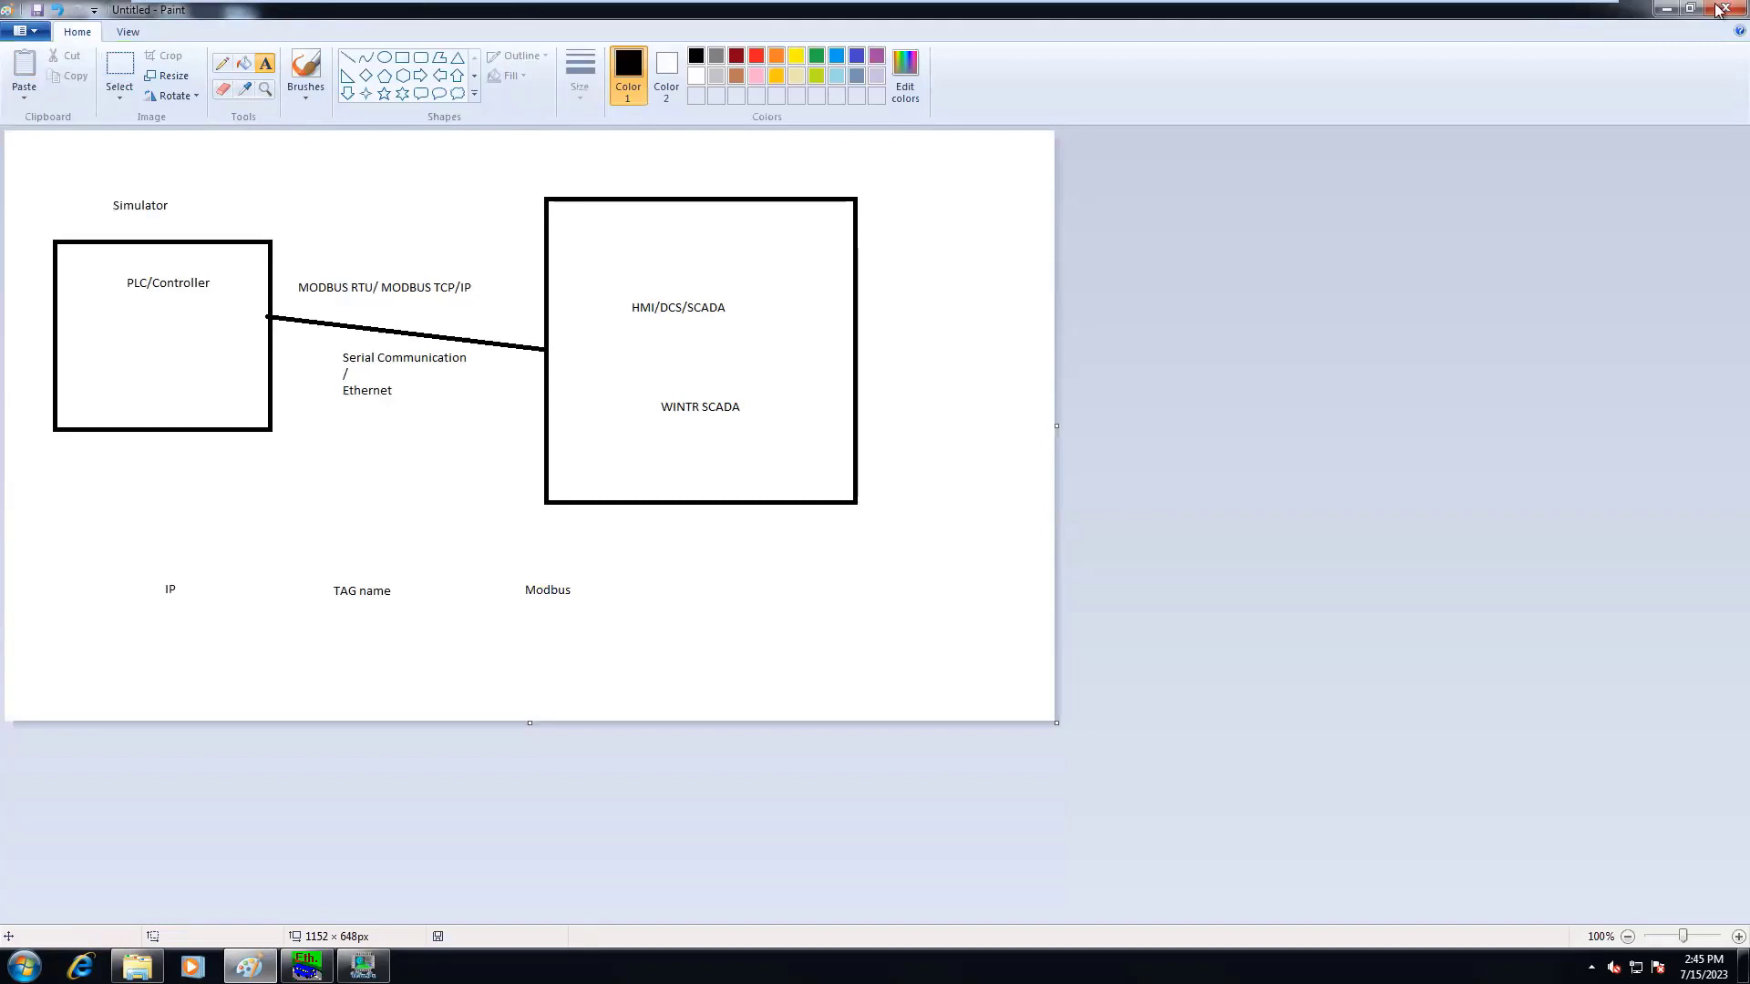
{"action": "left_click", "coordinate": [1673, 10]}
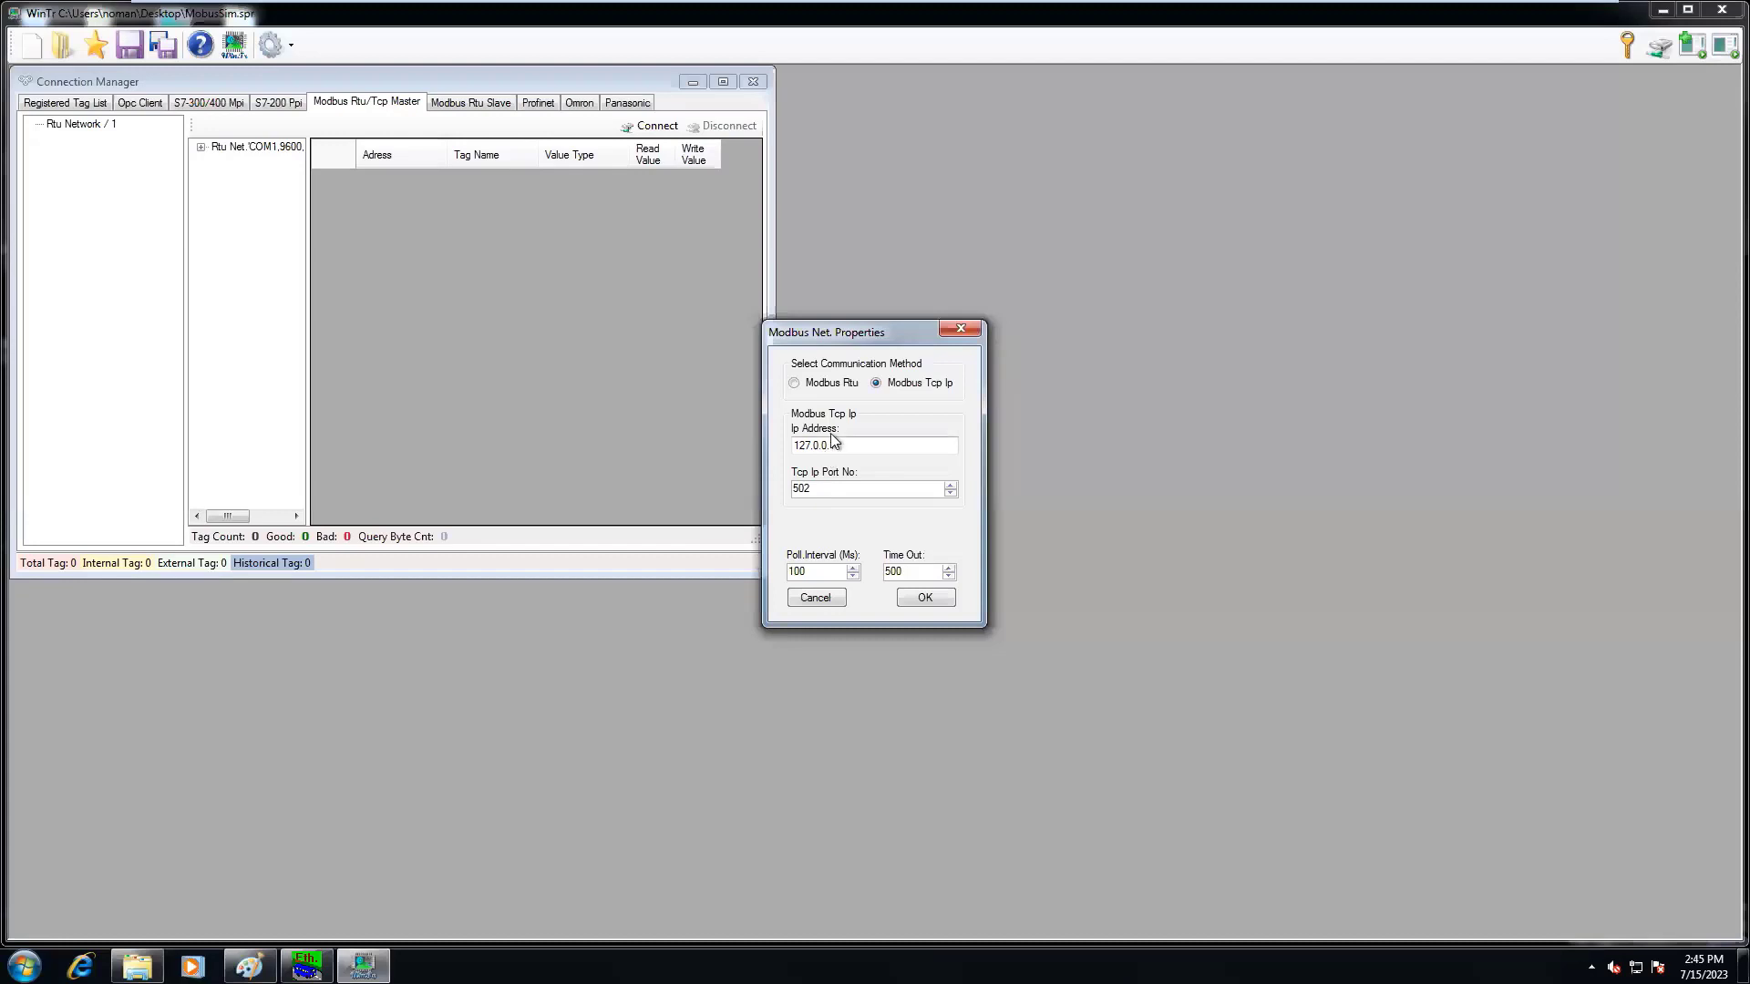
Step: Check the IP address 127.0.0.1 and TCP/IP port 502, and apply the Modbus network properties
{"action": "left_click", "coordinate": [831, 445]}
{"action": "left_click", "coordinate": [833, 488]}
{"action": "double_click", "coordinate": [833, 489]}
{"action": "left_click", "coordinate": [835, 447]}
{"action": "left_click", "coordinate": [835, 495]}
{"action": "left_click", "coordinate": [925, 598]}
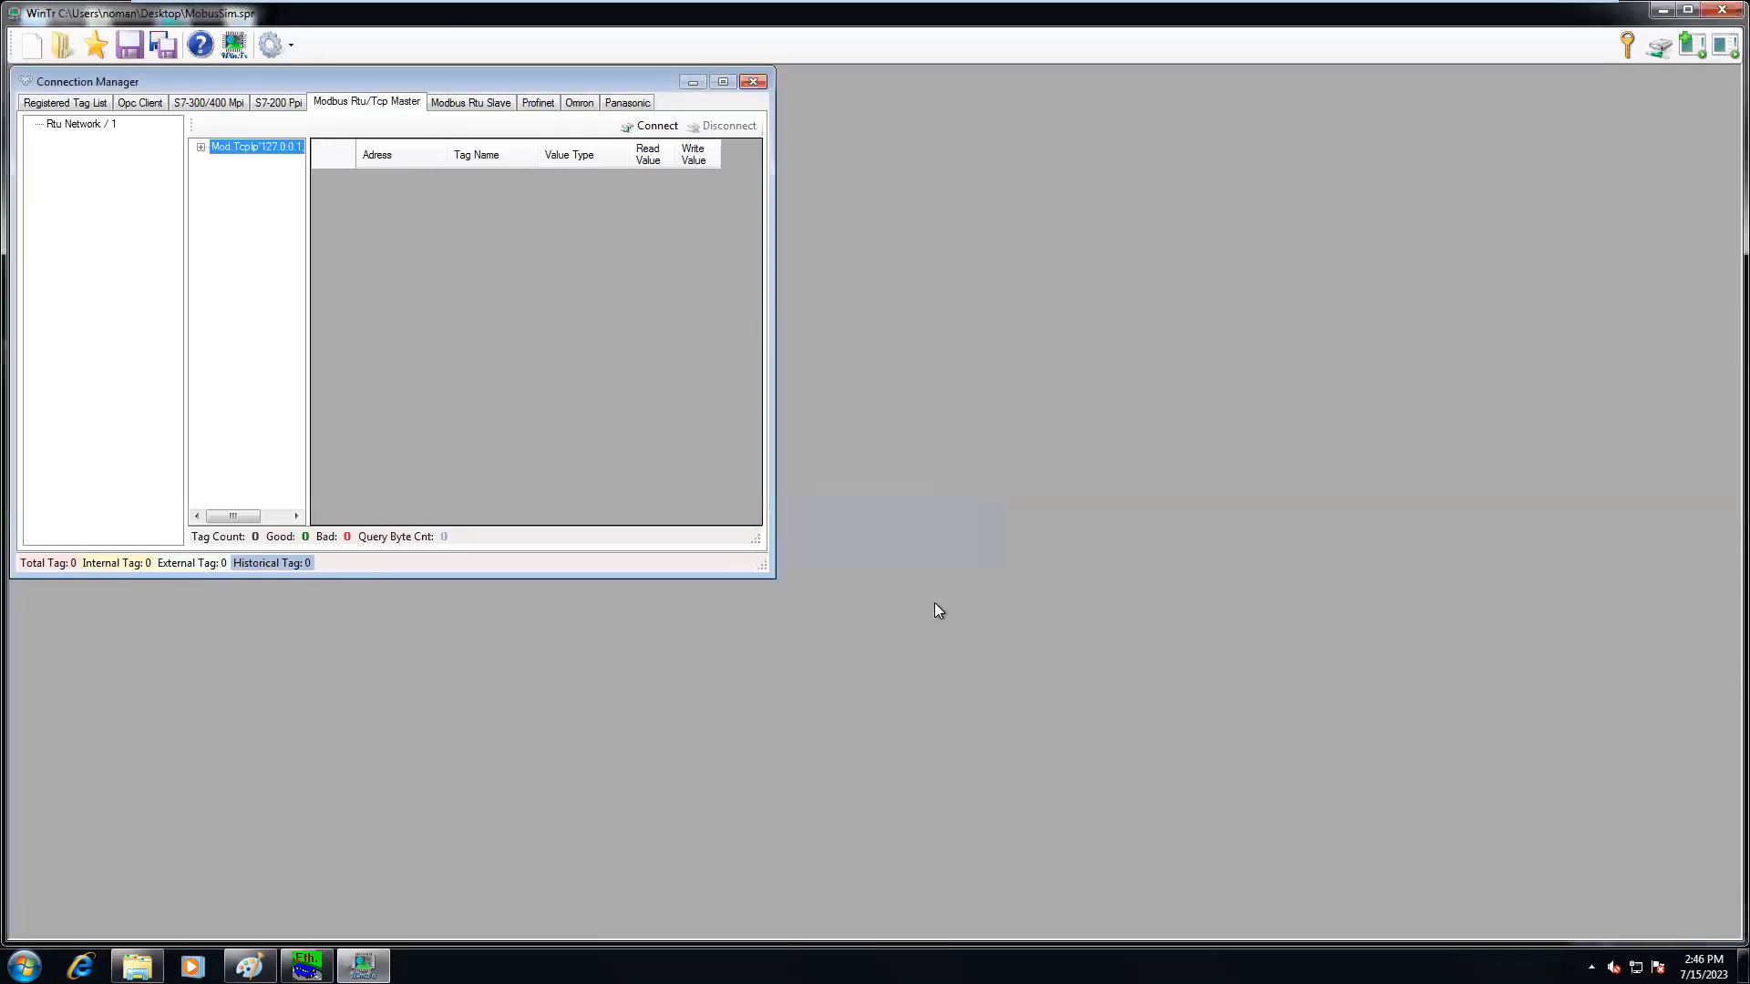
Step: Expand the Modbus TCP network to Group 1 under Station 1 and add a tag with address 40001
{"action": "left_click", "coordinate": [201, 148]}
{"action": "left_click", "coordinate": [218, 161]}
{"action": "left_click", "coordinate": [255, 174]}
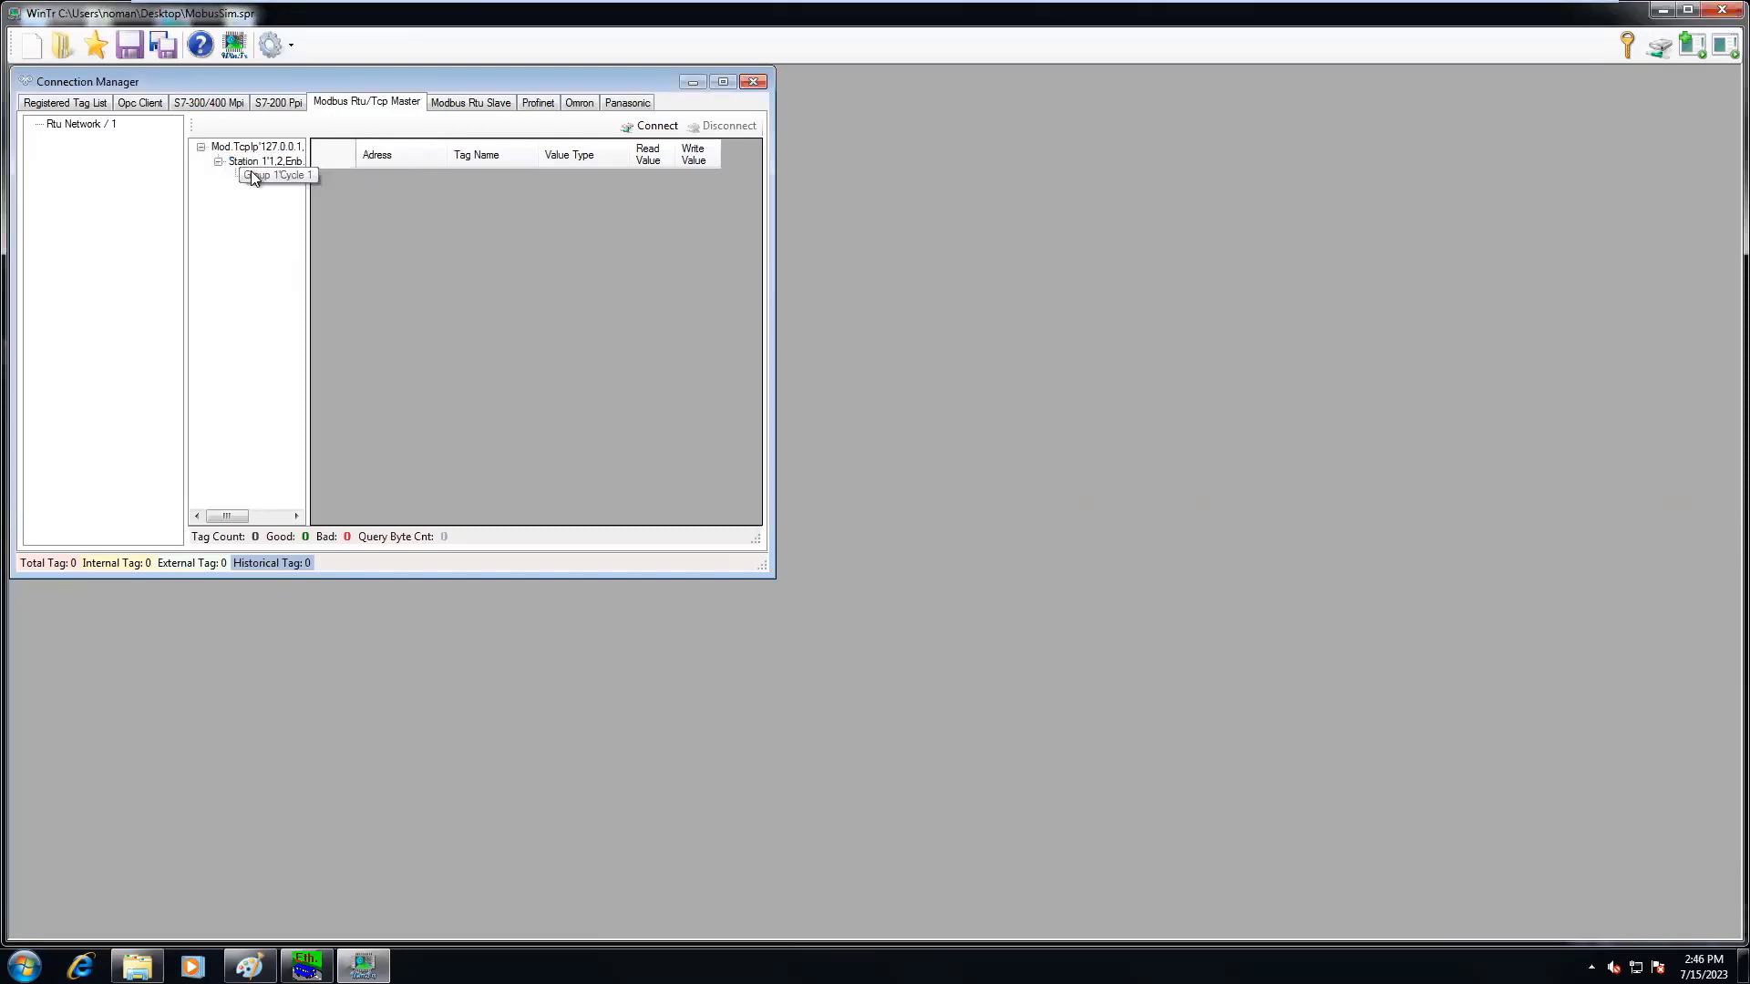
{"action": "left_click", "coordinate": [401, 180]}
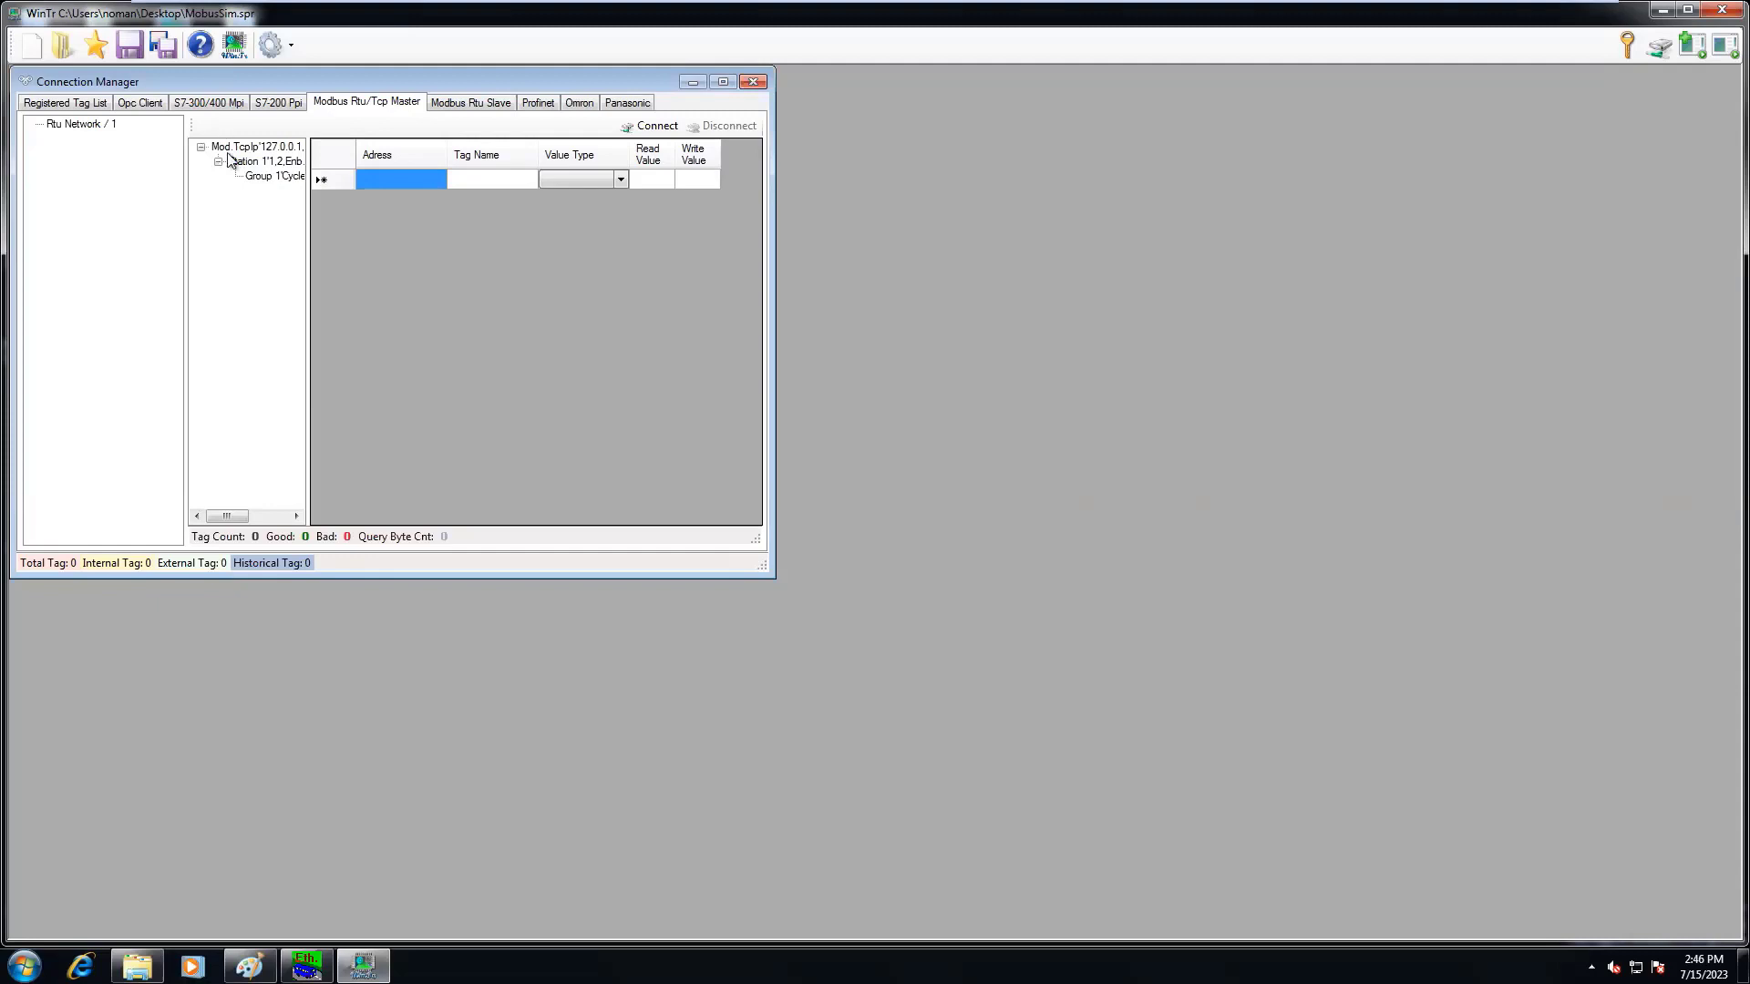
{"action": "left_click", "coordinate": [384, 179]}
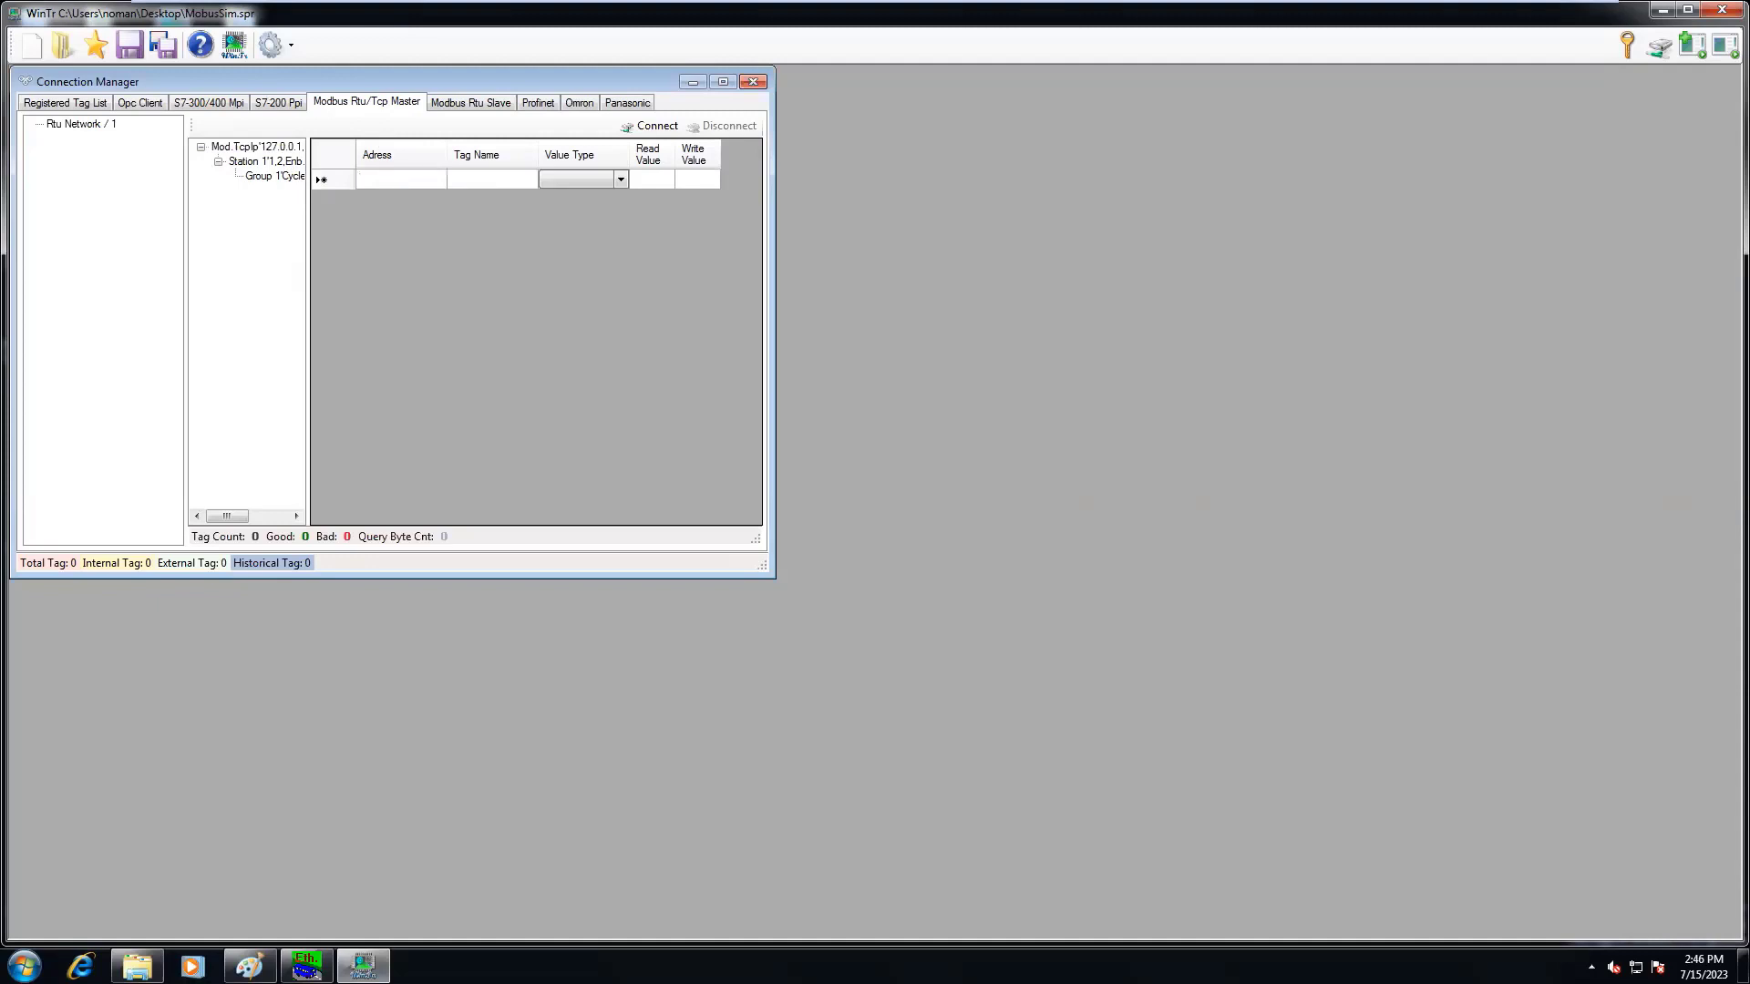
{"action": "type", "text": "4000"}
{"action": "key", "text": "Return"}
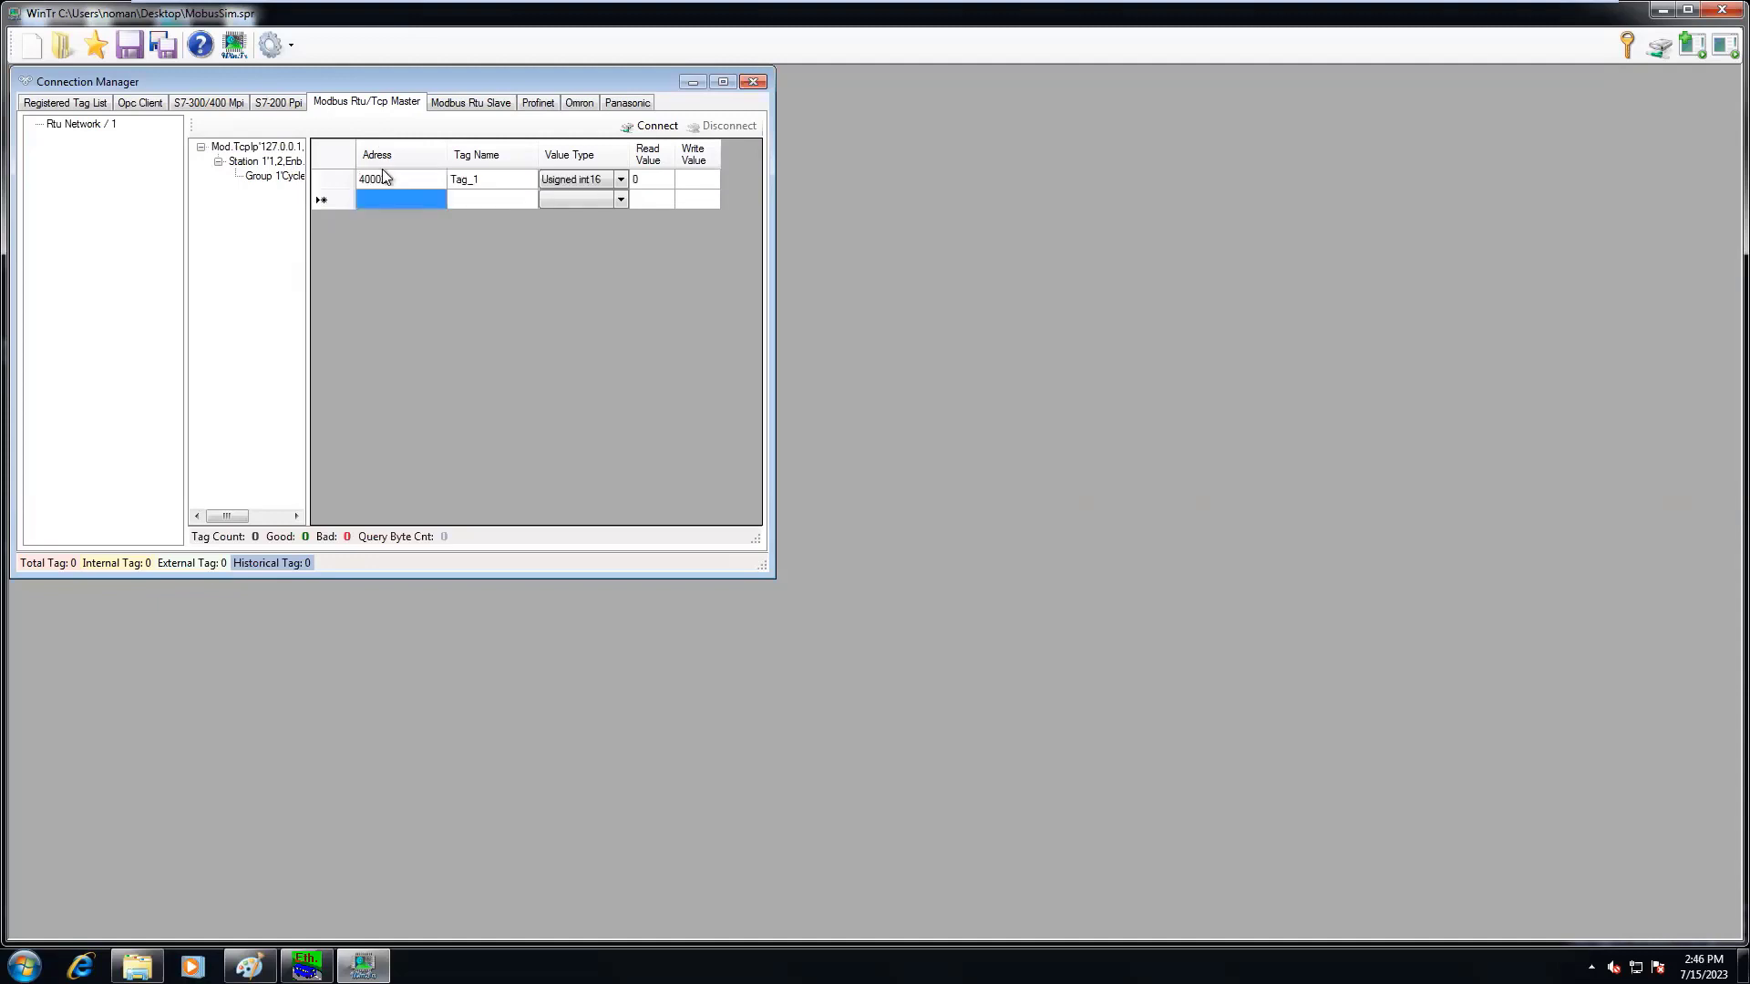
{"action": "left_click", "coordinate": [393, 178]}
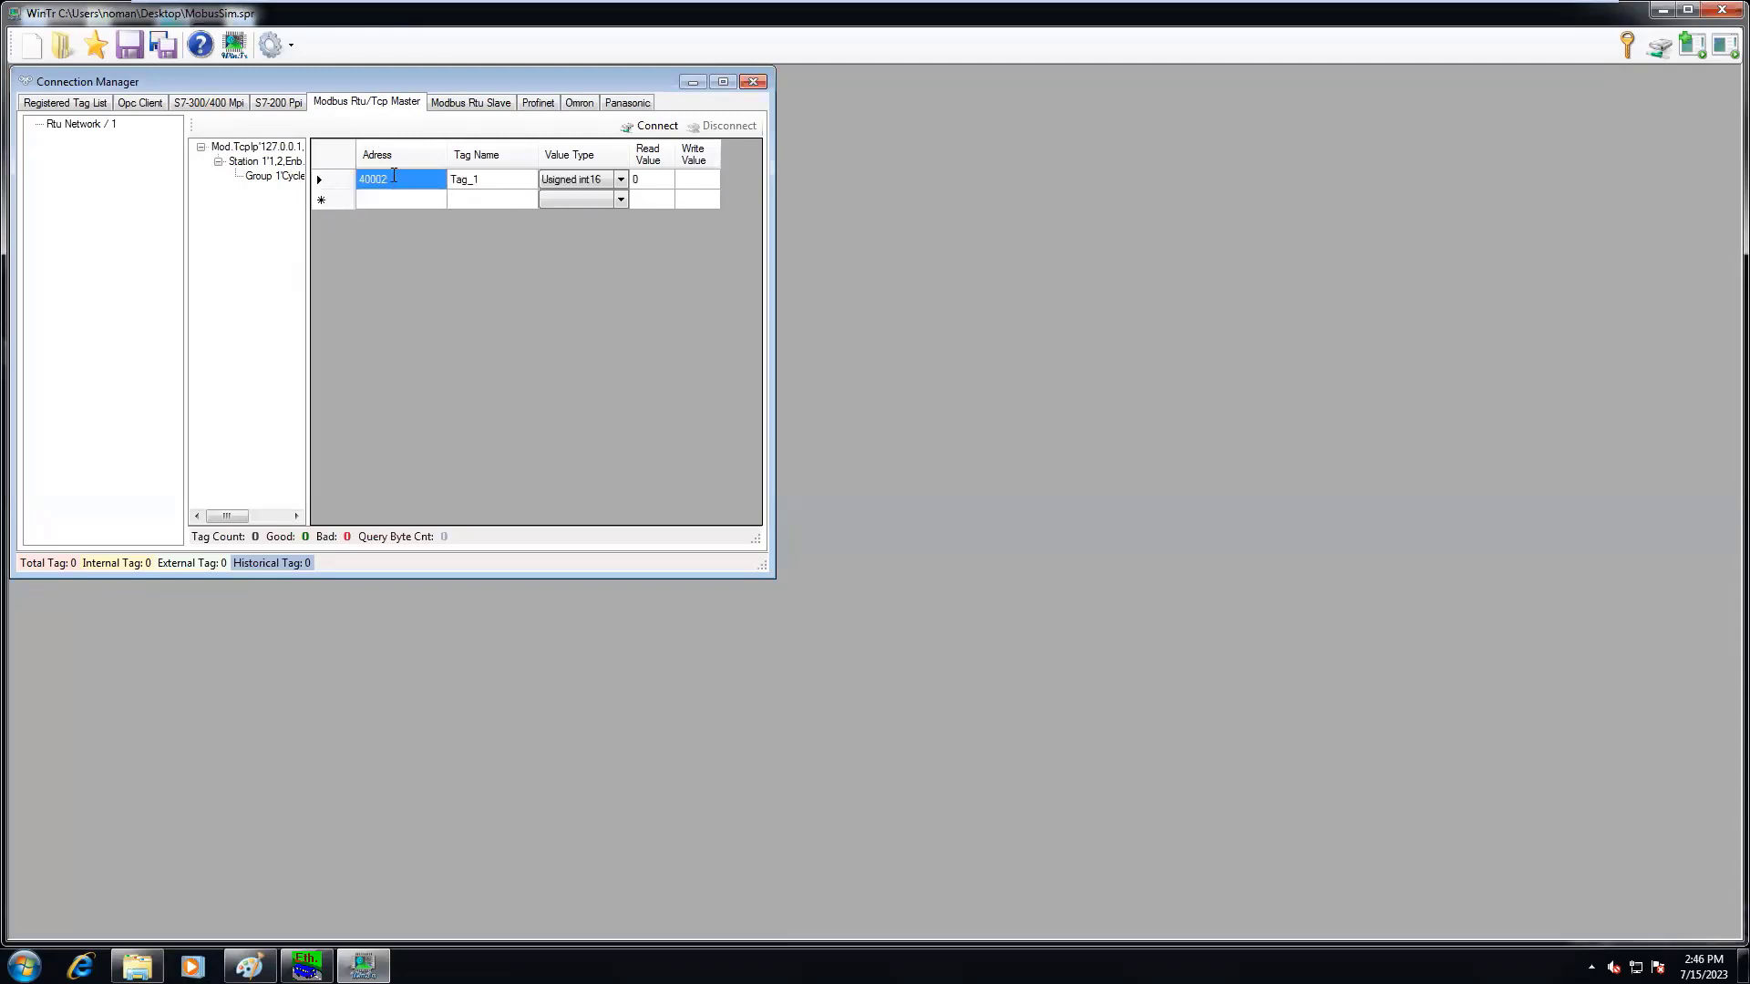
{"action": "left_click", "coordinate": [394, 178]}
{"action": "key", "text": "Return"}
Step: Rename the tag at address 40001 to Speed
{"action": "left_click", "coordinate": [466, 183]}
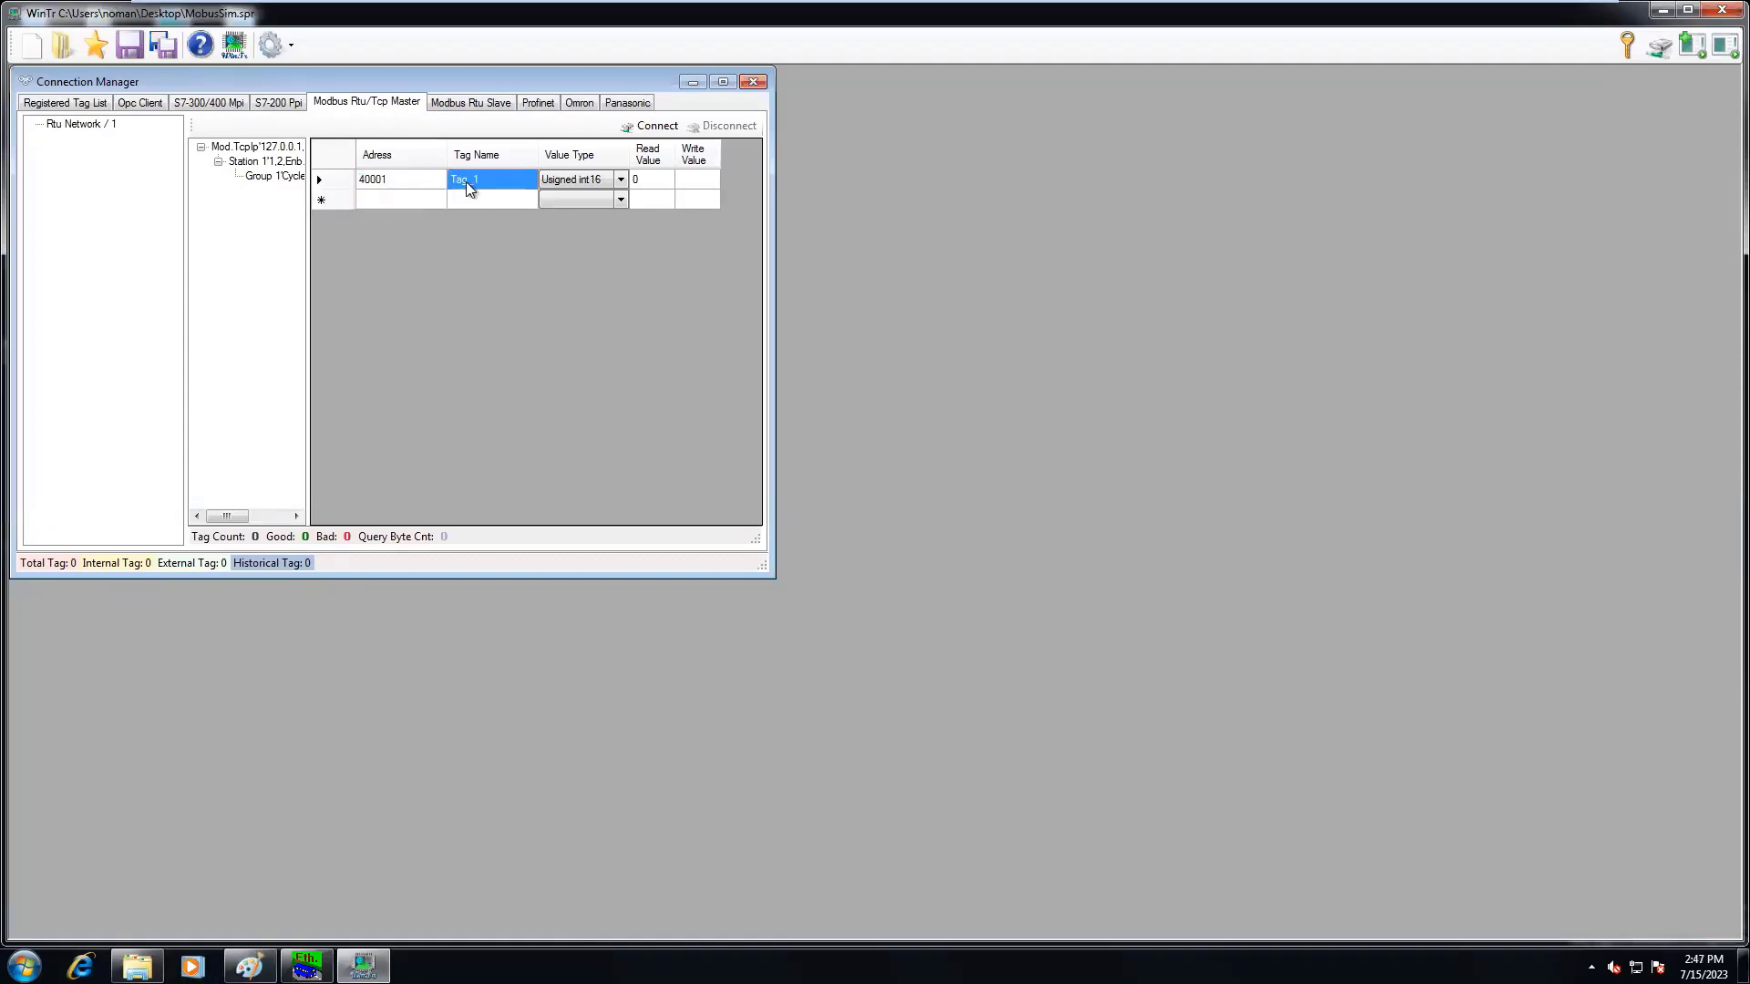
{"action": "left_click", "coordinate": [467, 183]}
{"action": "double_click", "coordinate": [467, 181]}
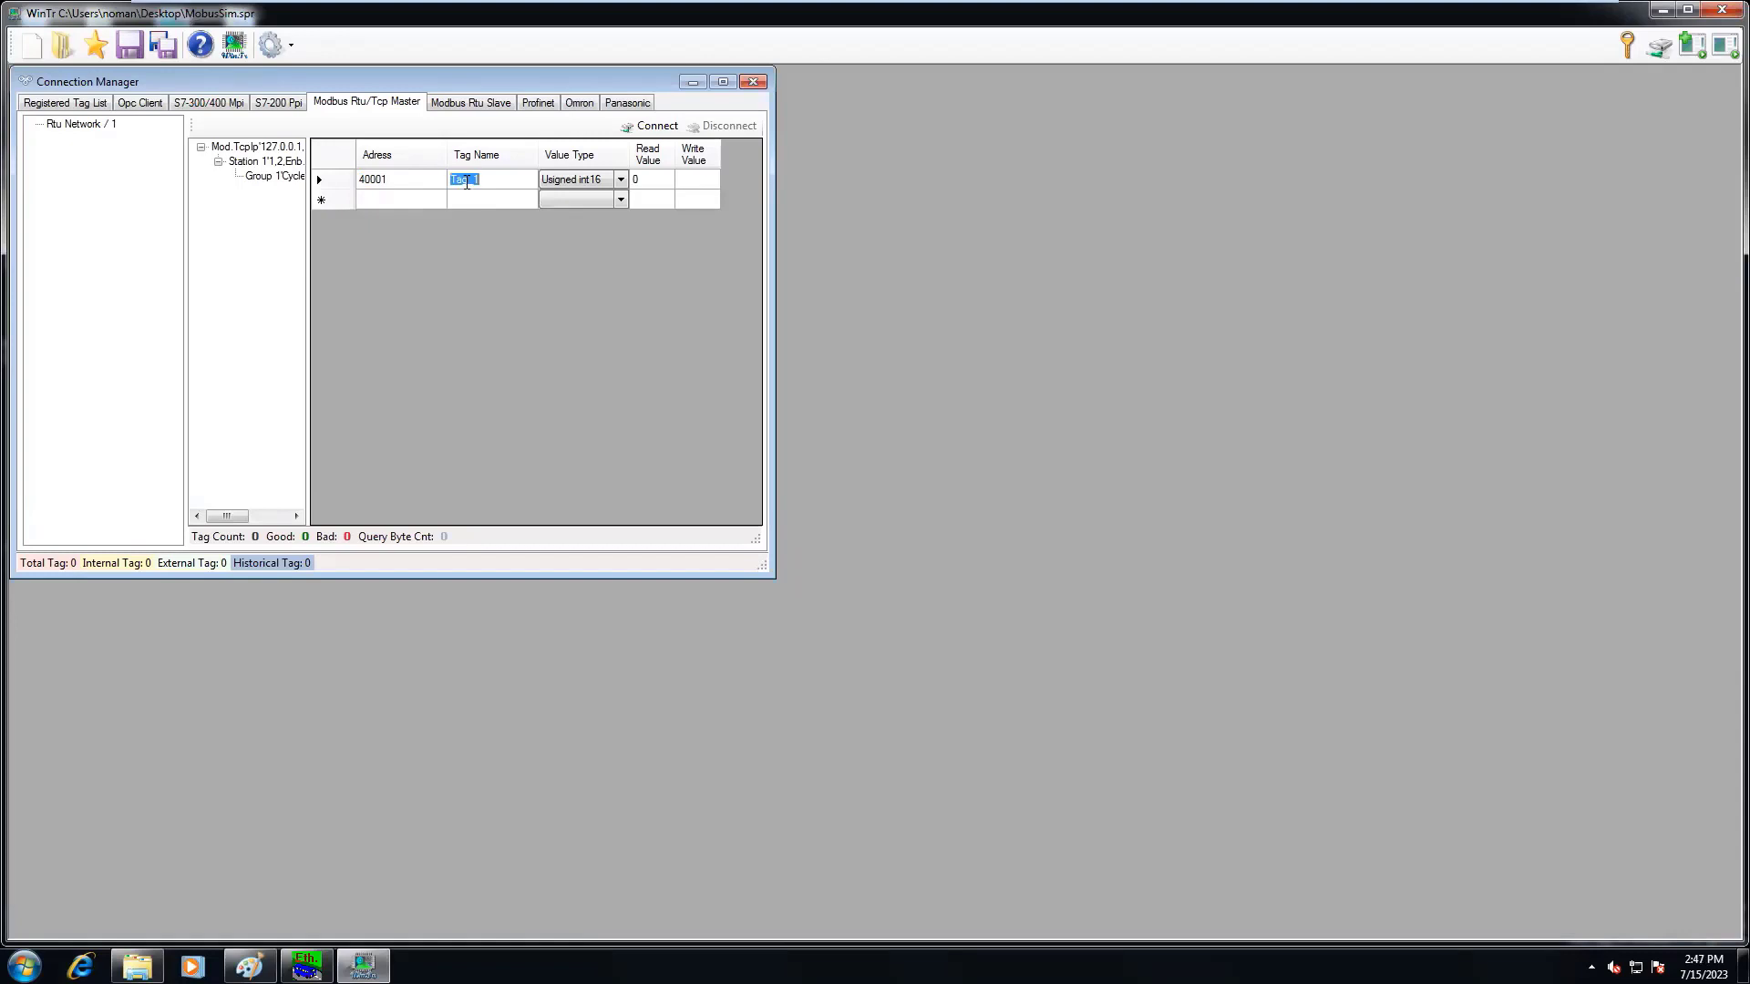
{"action": "type", "text": "Speed"}
{"action": "key", "text": "Return"}
Step: Add a second tag with address 40002 and name it Flow
{"action": "left_click", "coordinate": [368, 199]}
{"action": "left_click", "coordinate": [368, 199]}
{"action": "type", "text": "40002"}
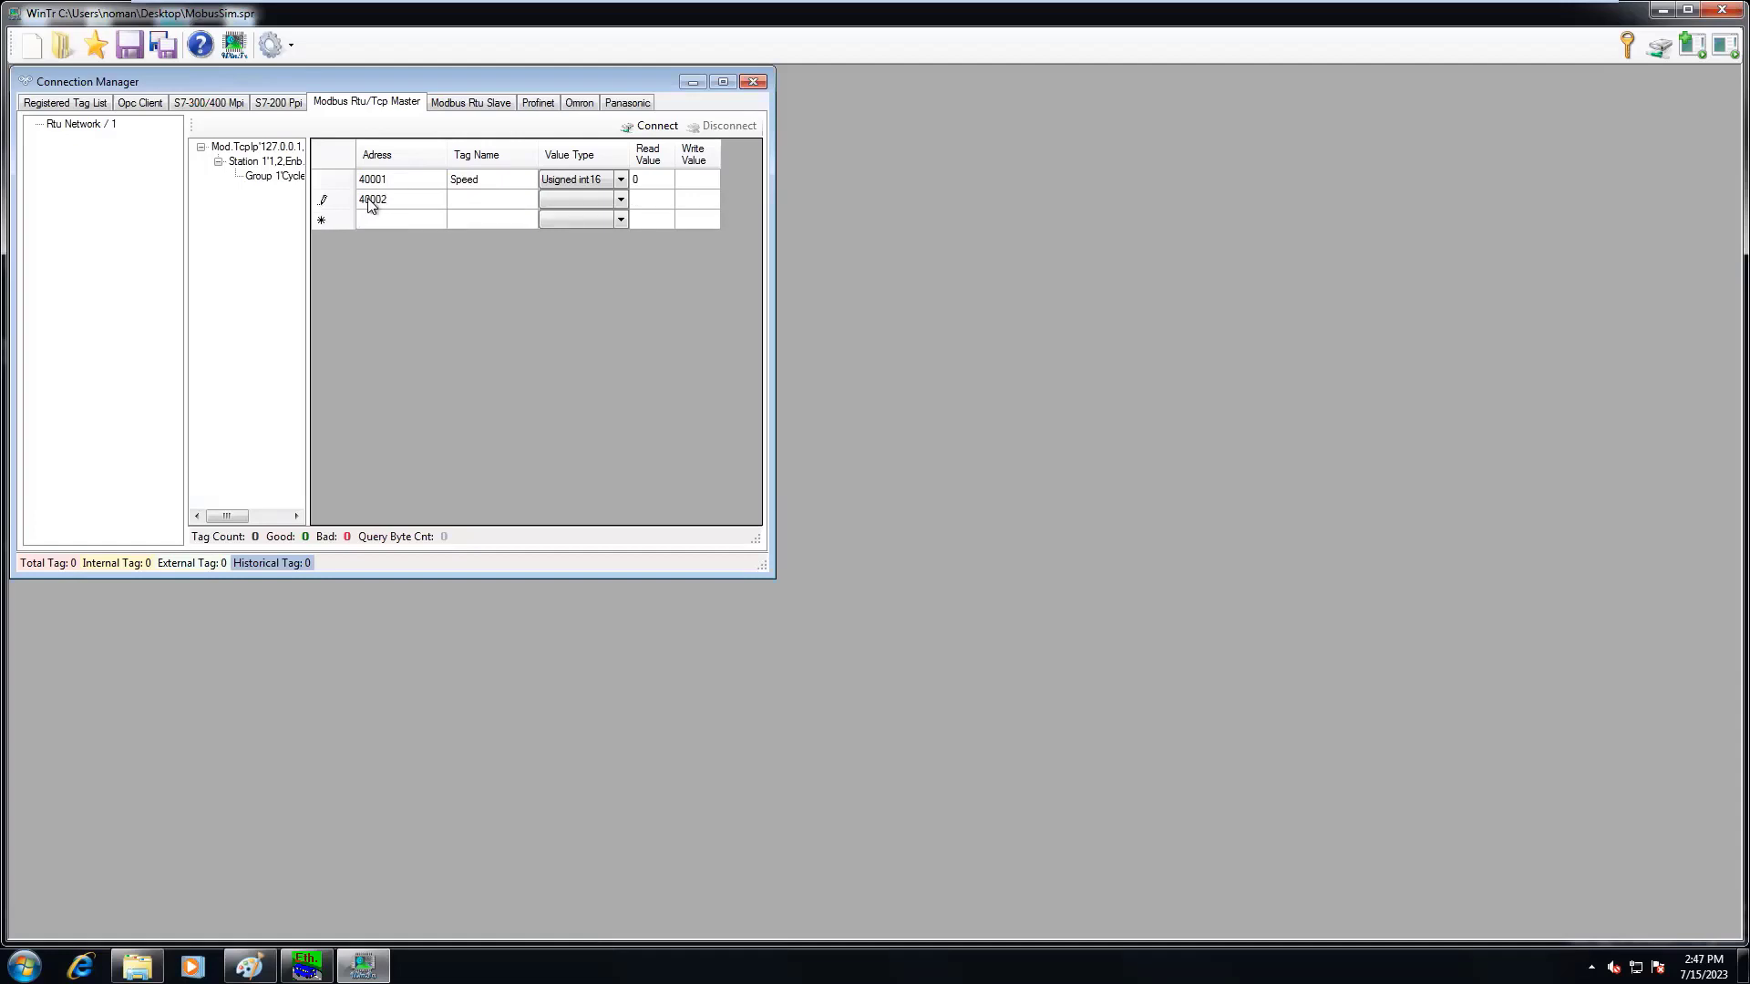
{"action": "key", "text": "Return"}
{"action": "left_click", "coordinate": [508, 196]}
{"action": "left_click", "coordinate": [508, 197]}
{"action": "left_click", "coordinate": [509, 195]}
{"action": "key", "text": "BackSpace"}
{"action": "key", "text": "BackSpace"}
{"action": "key", "text": "BackSpace"}
{"action": "key", "text": "BackSpace"}
{"action": "type", "text": "Flow"}
Step: Add a third tag with address 40003 and name it Temp
{"action": "left_click", "coordinate": [434, 220]}
{"action": "left_click", "coordinate": [434, 221]}
{"action": "type", "text": "4000"}
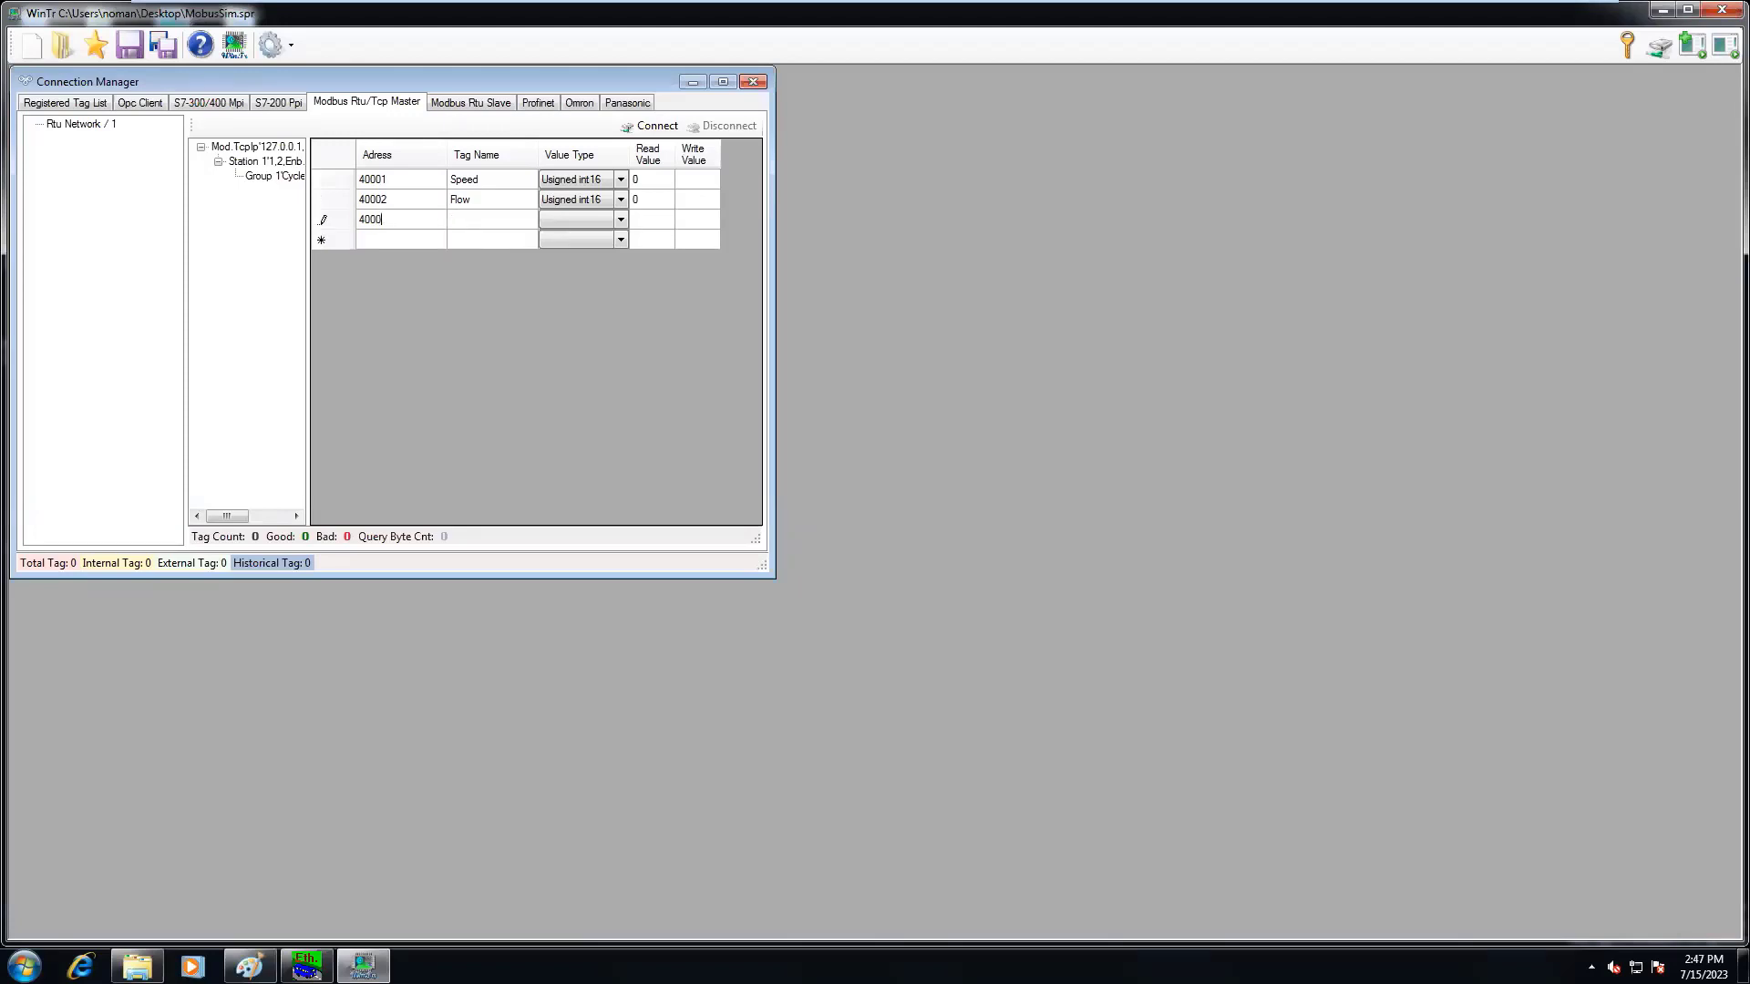
{"action": "type", "text": "3"}
{"action": "key", "text": "Return"}
{"action": "left_click", "coordinate": [484, 221]}
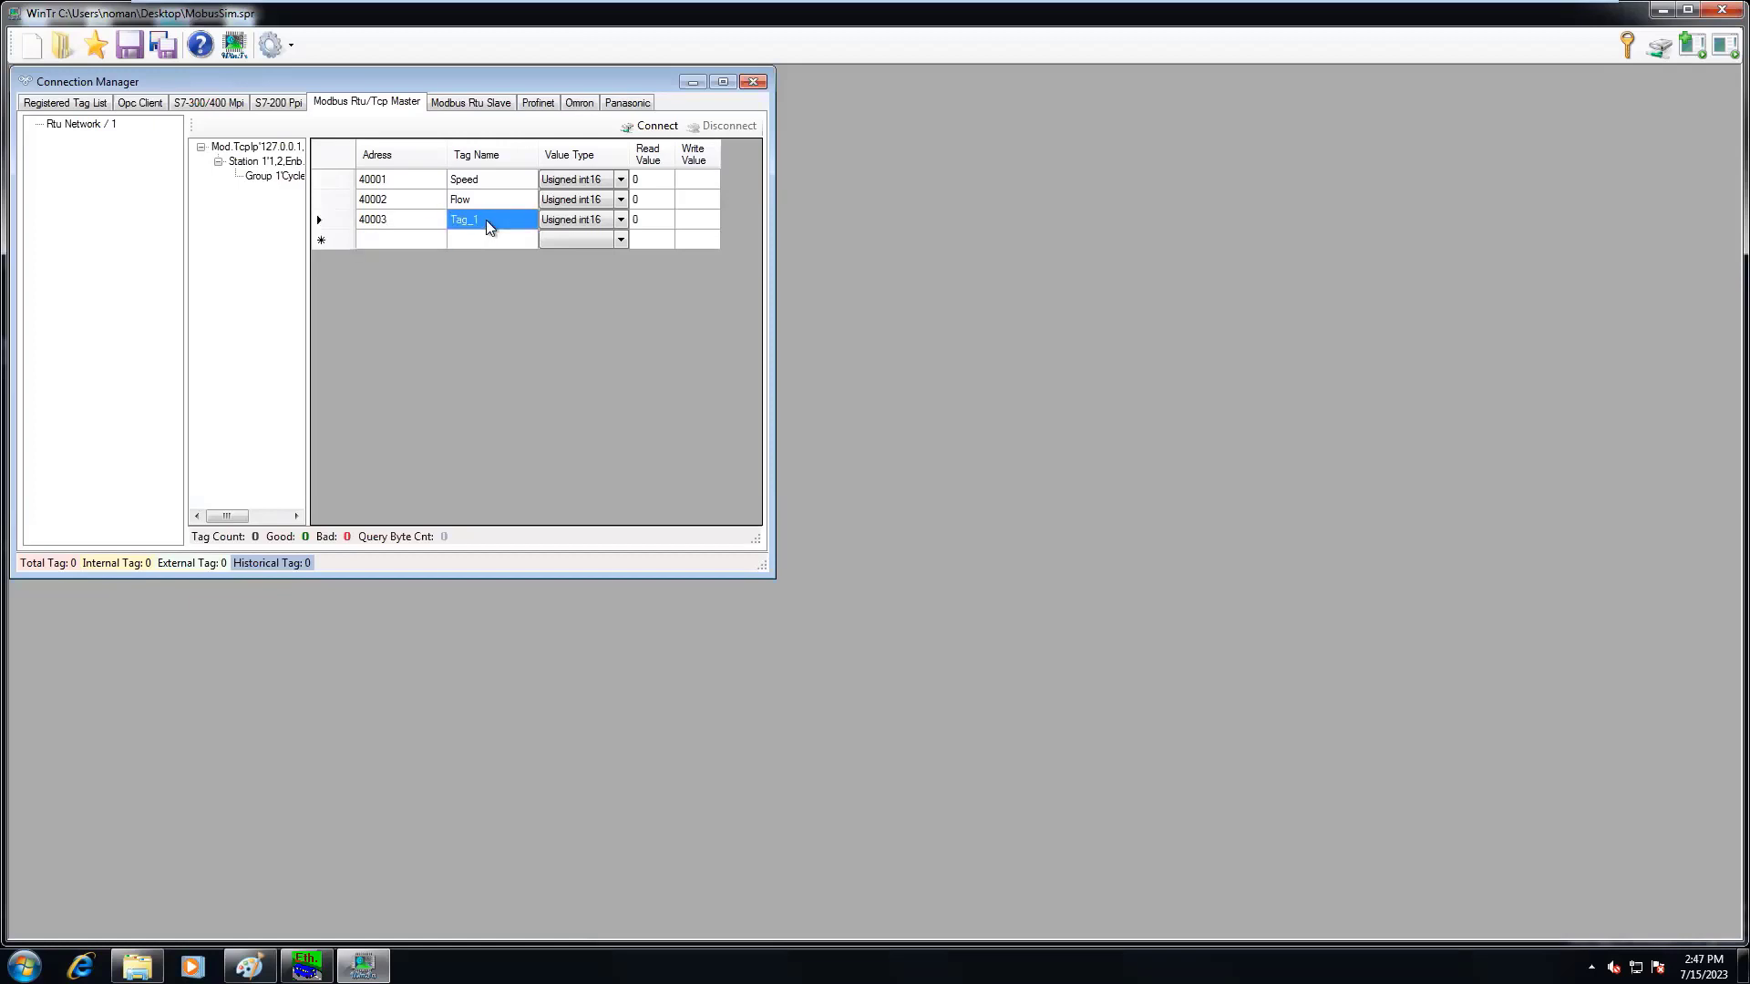
{"action": "type", "text": "Te"}
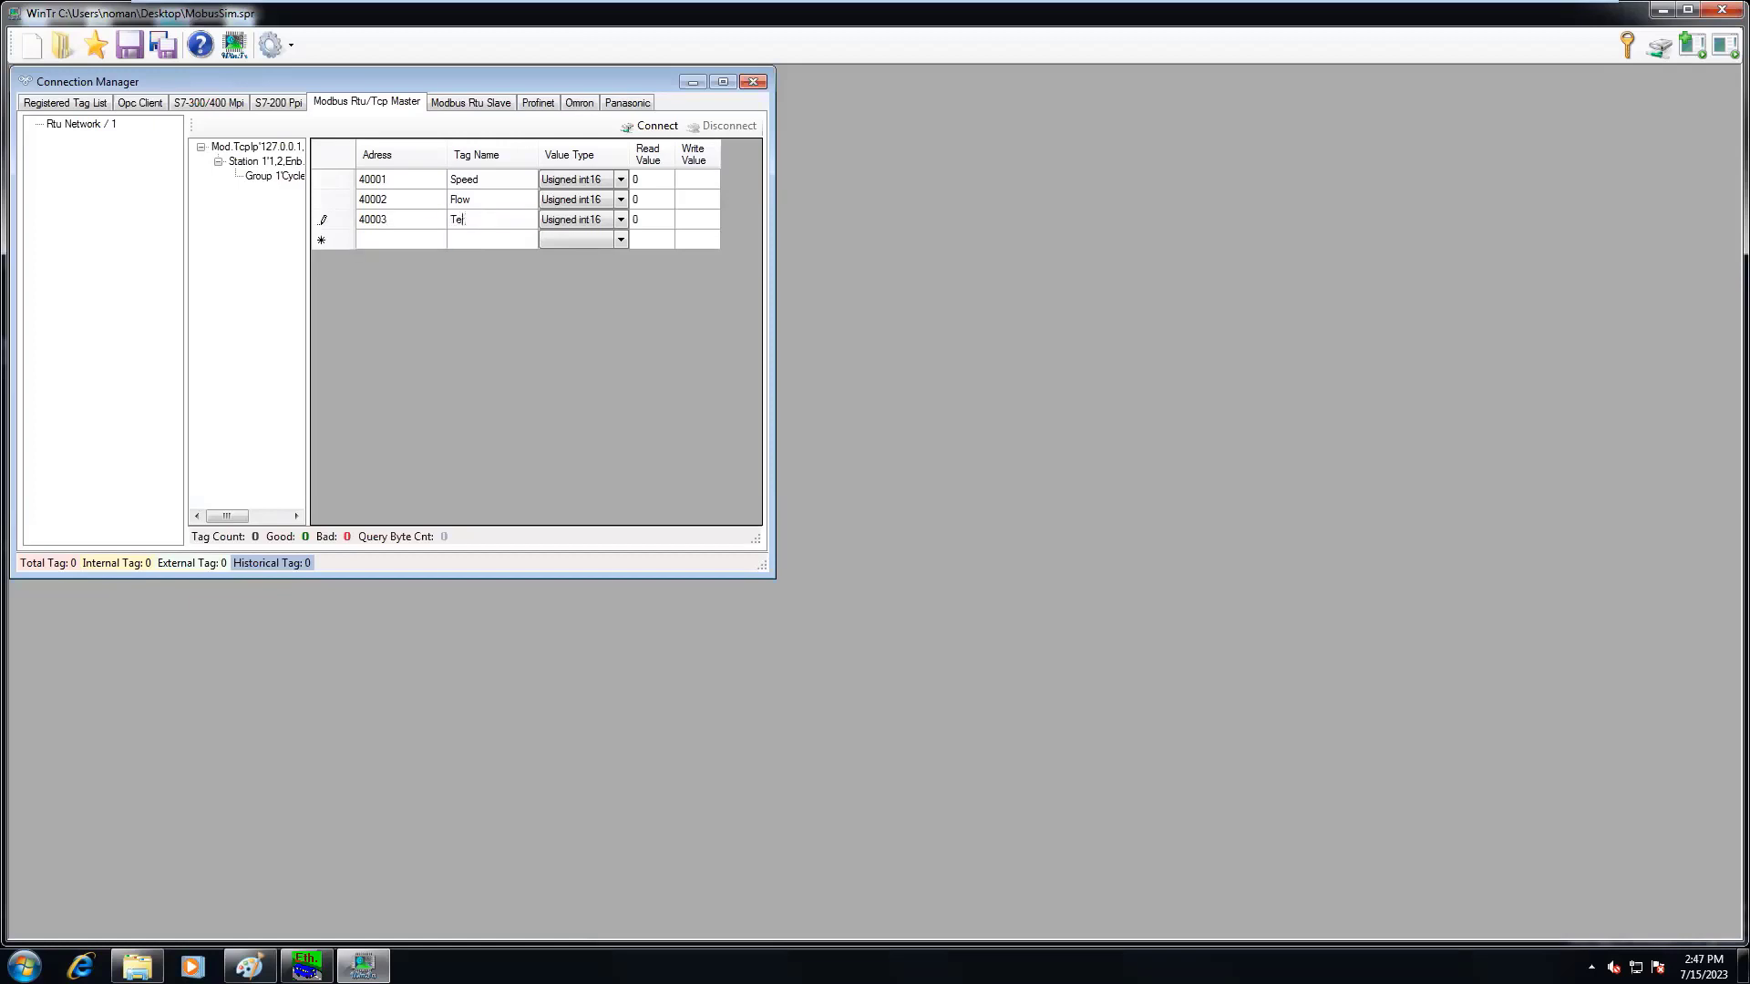
{"action": "type", "text": "rmp"}
{"action": "key", "text": "Return"}
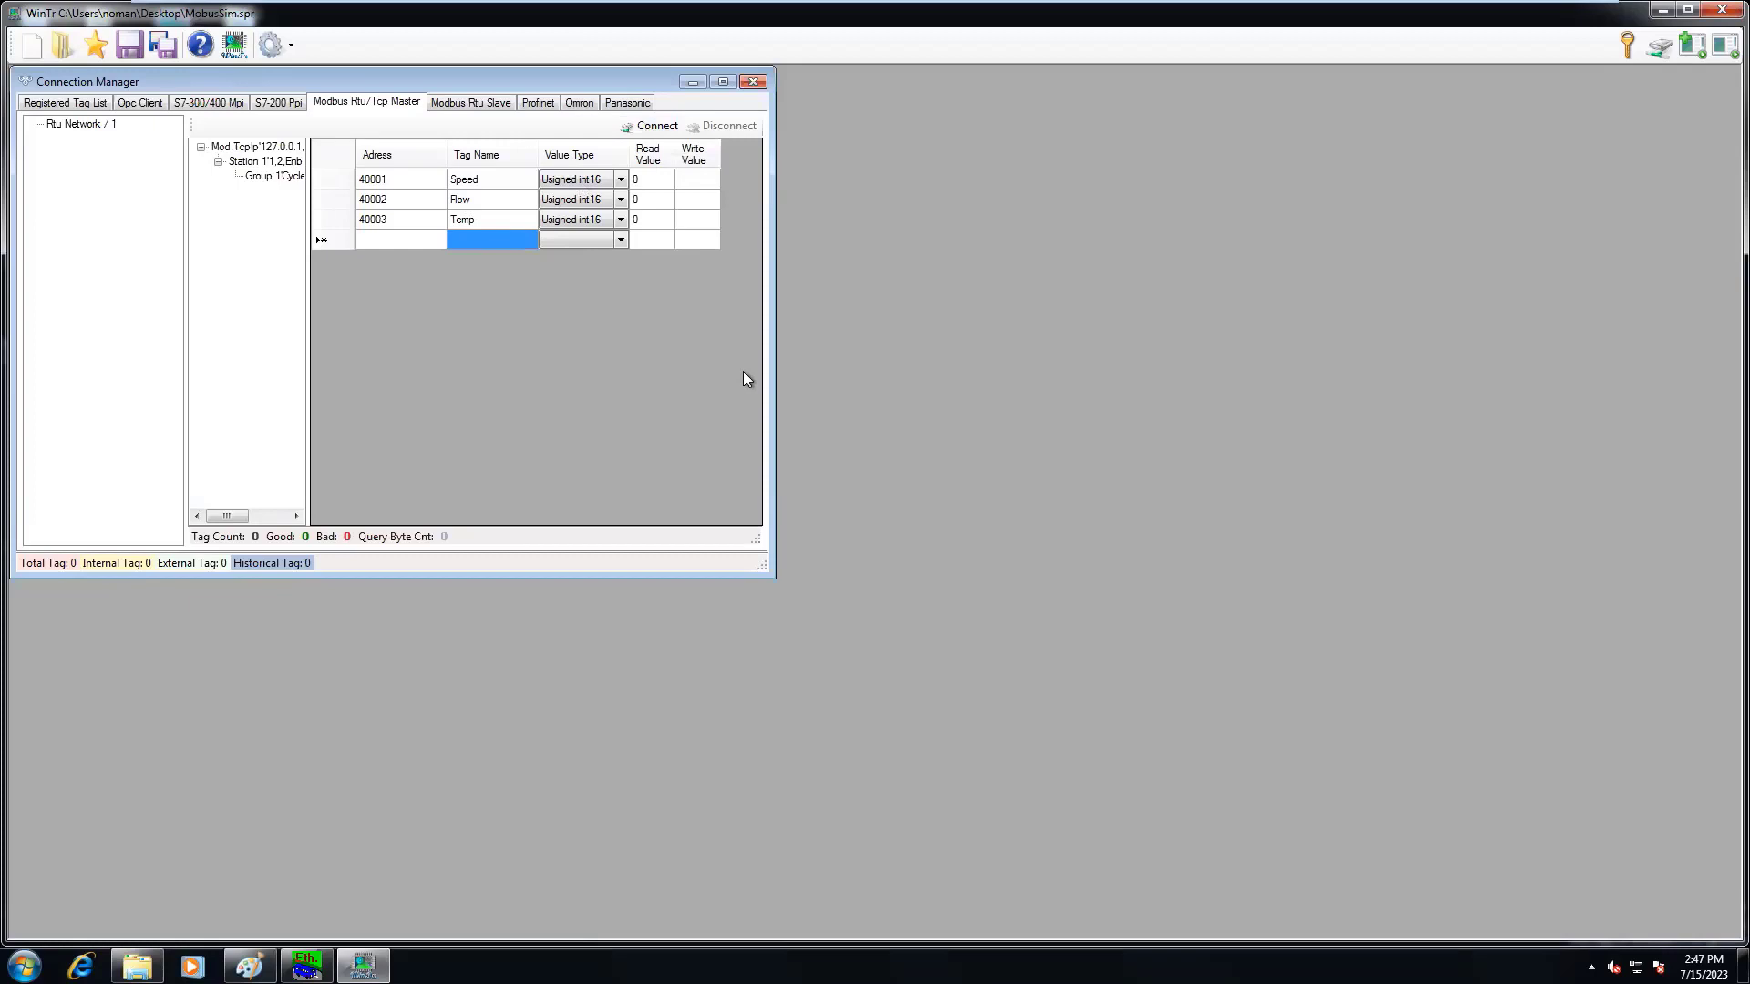
Step: Connect the Modbus network and place the simulator window beside the Connection Manager to compare the register values
{"action": "left_click", "coordinate": [651, 132]}
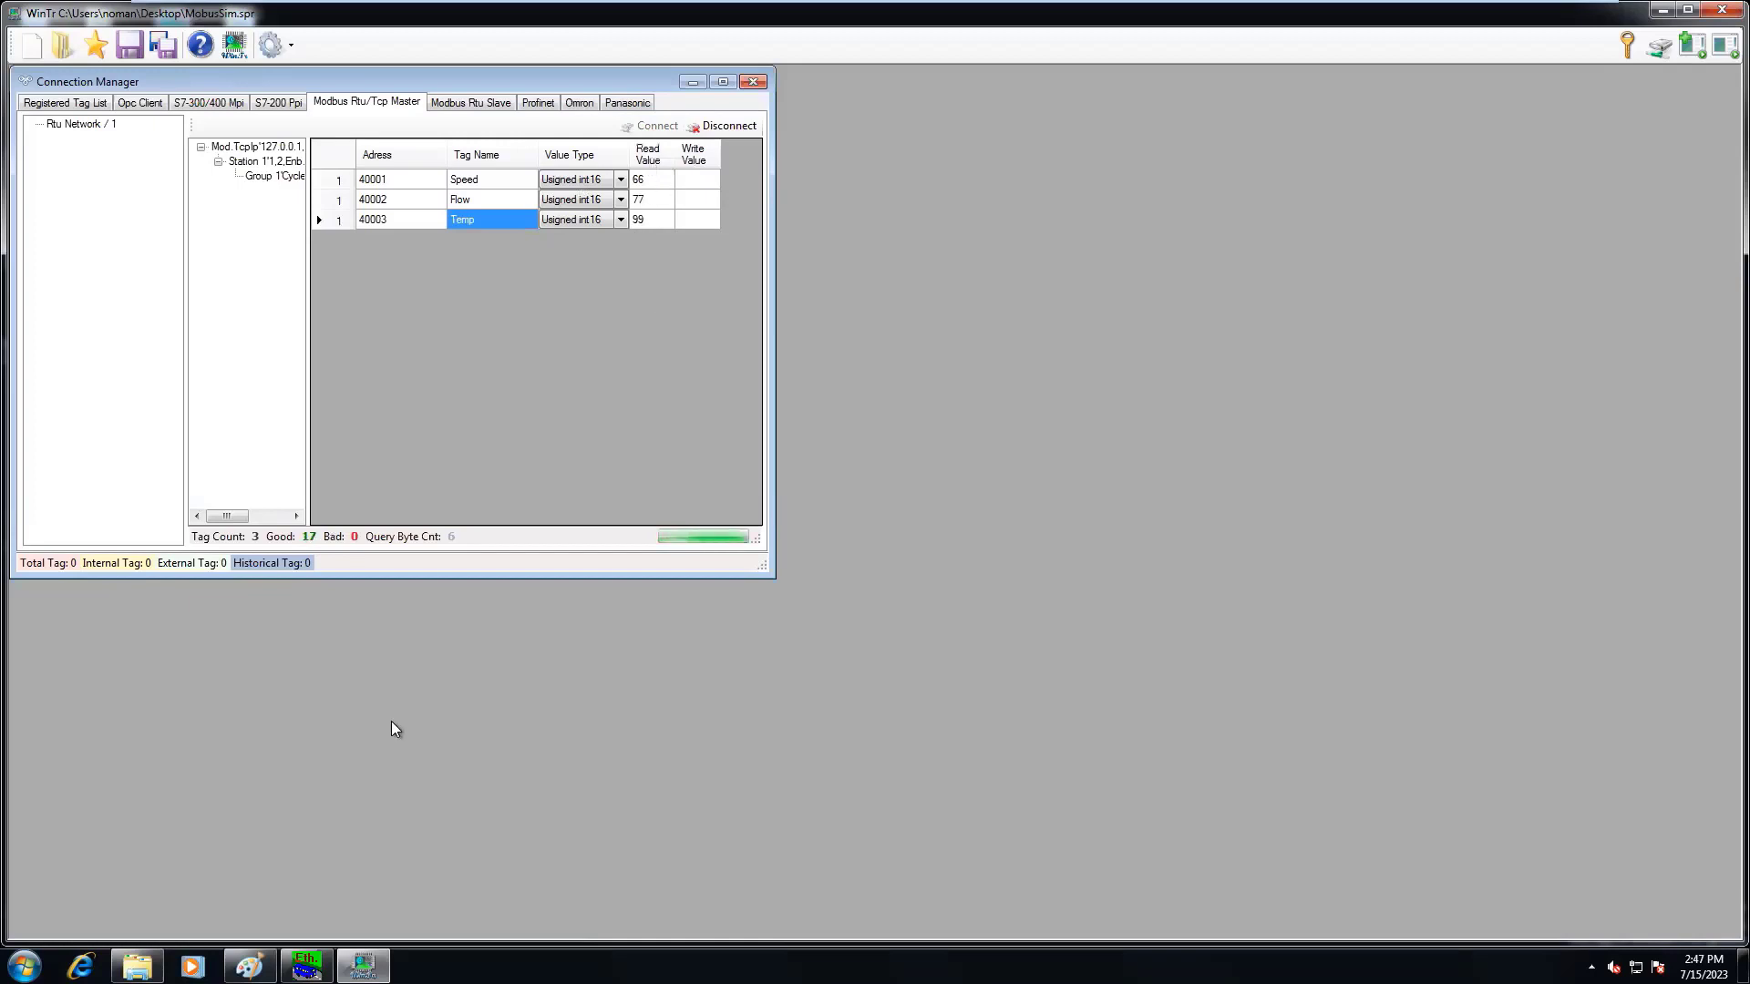
{"action": "left_click", "coordinate": [306, 964]}
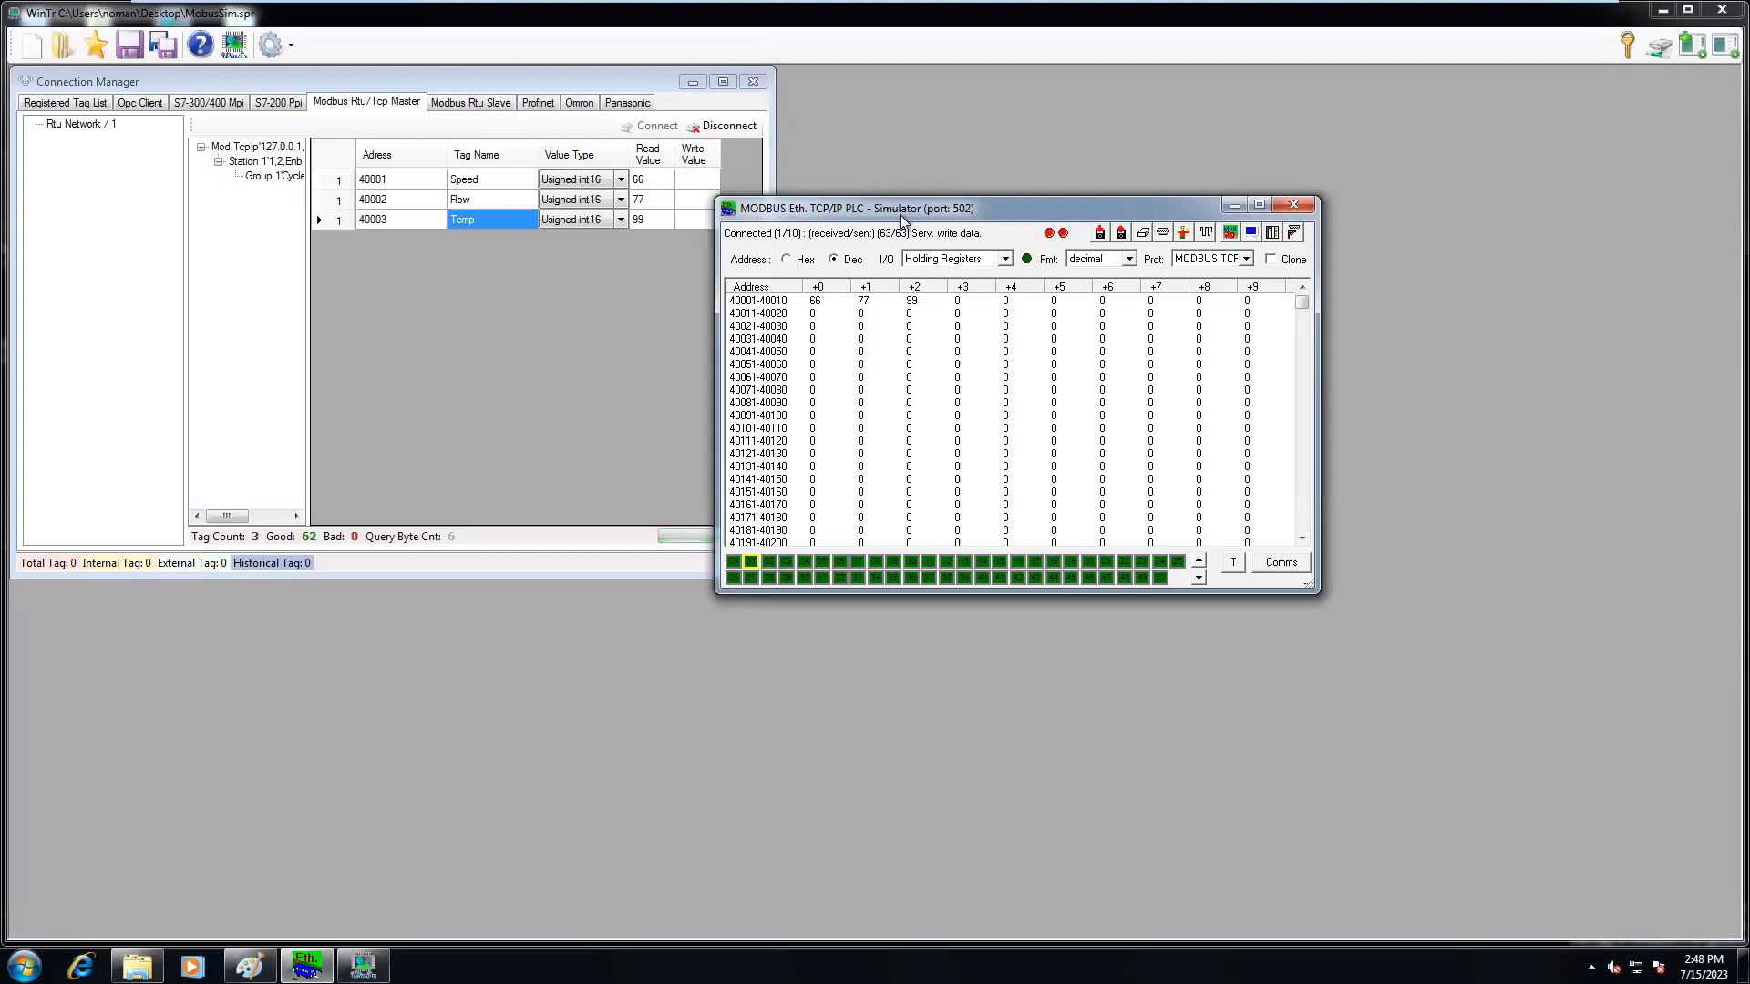
{"action": "left_click_drag", "start_coordinate": [891, 219], "coordinate": [967, 213]}
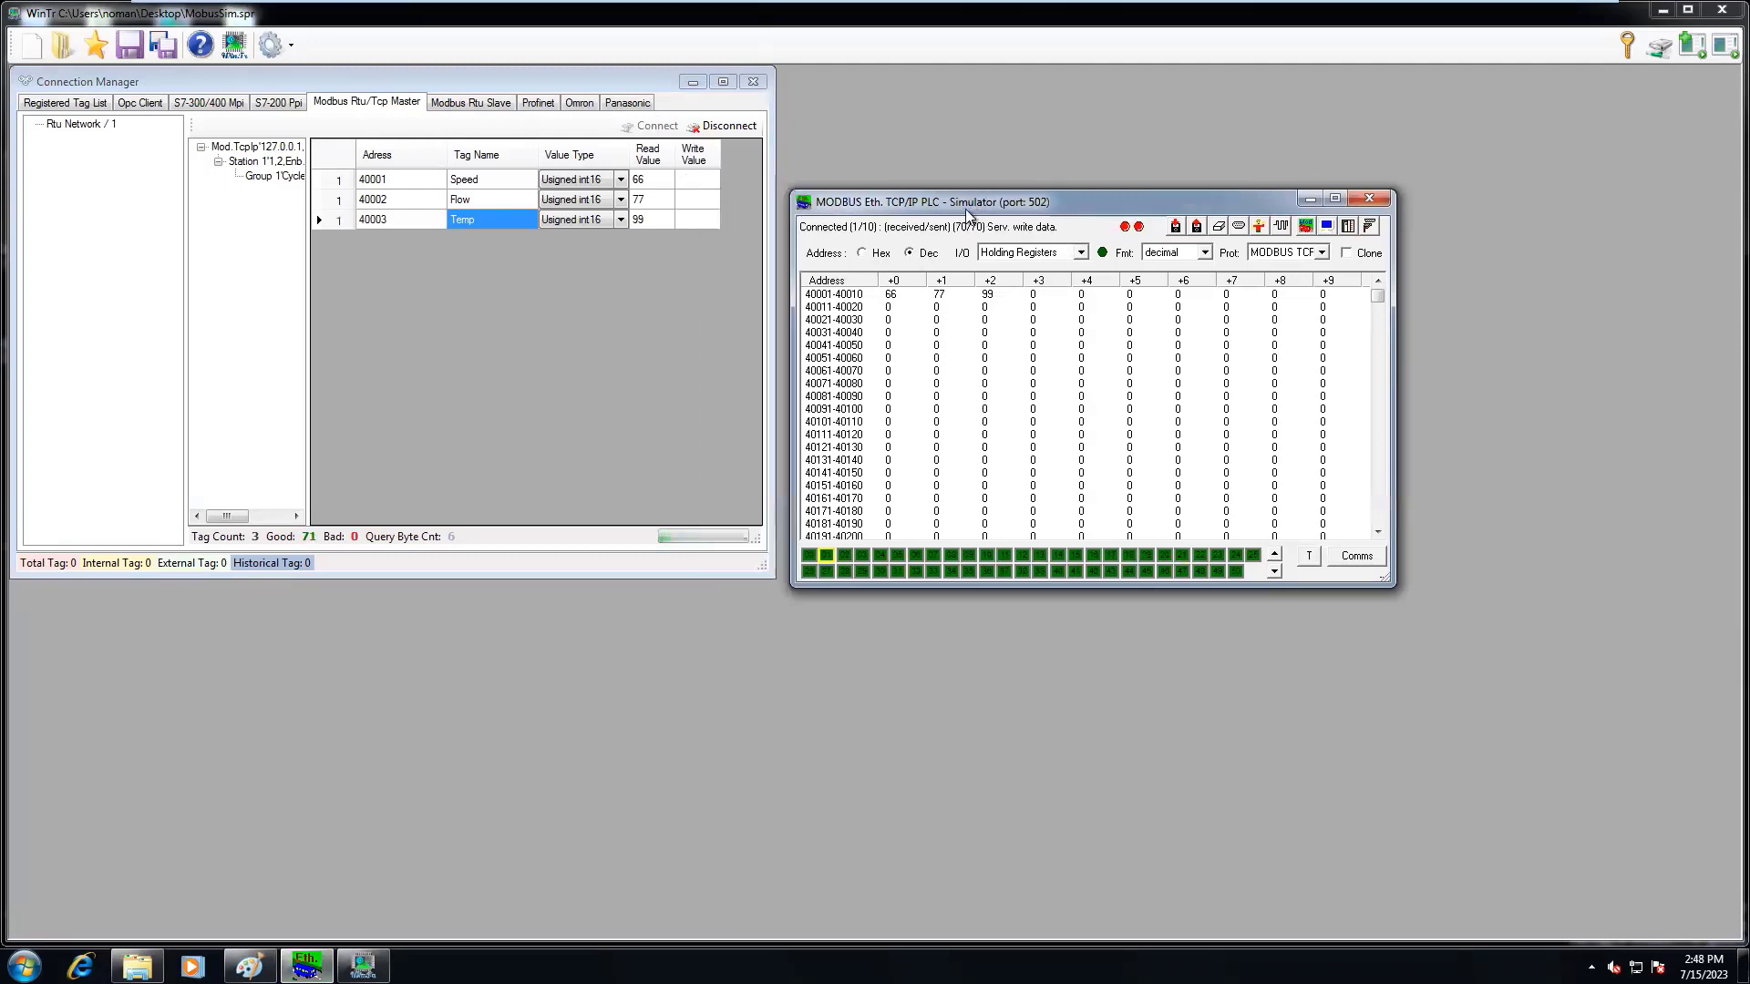
Step: Write the value 88 to the Speed tag and minimize WinTr to check register 40001 in the simulator
{"action": "left_click", "coordinate": [702, 179]}
{"action": "left_click", "coordinate": [701, 179]}
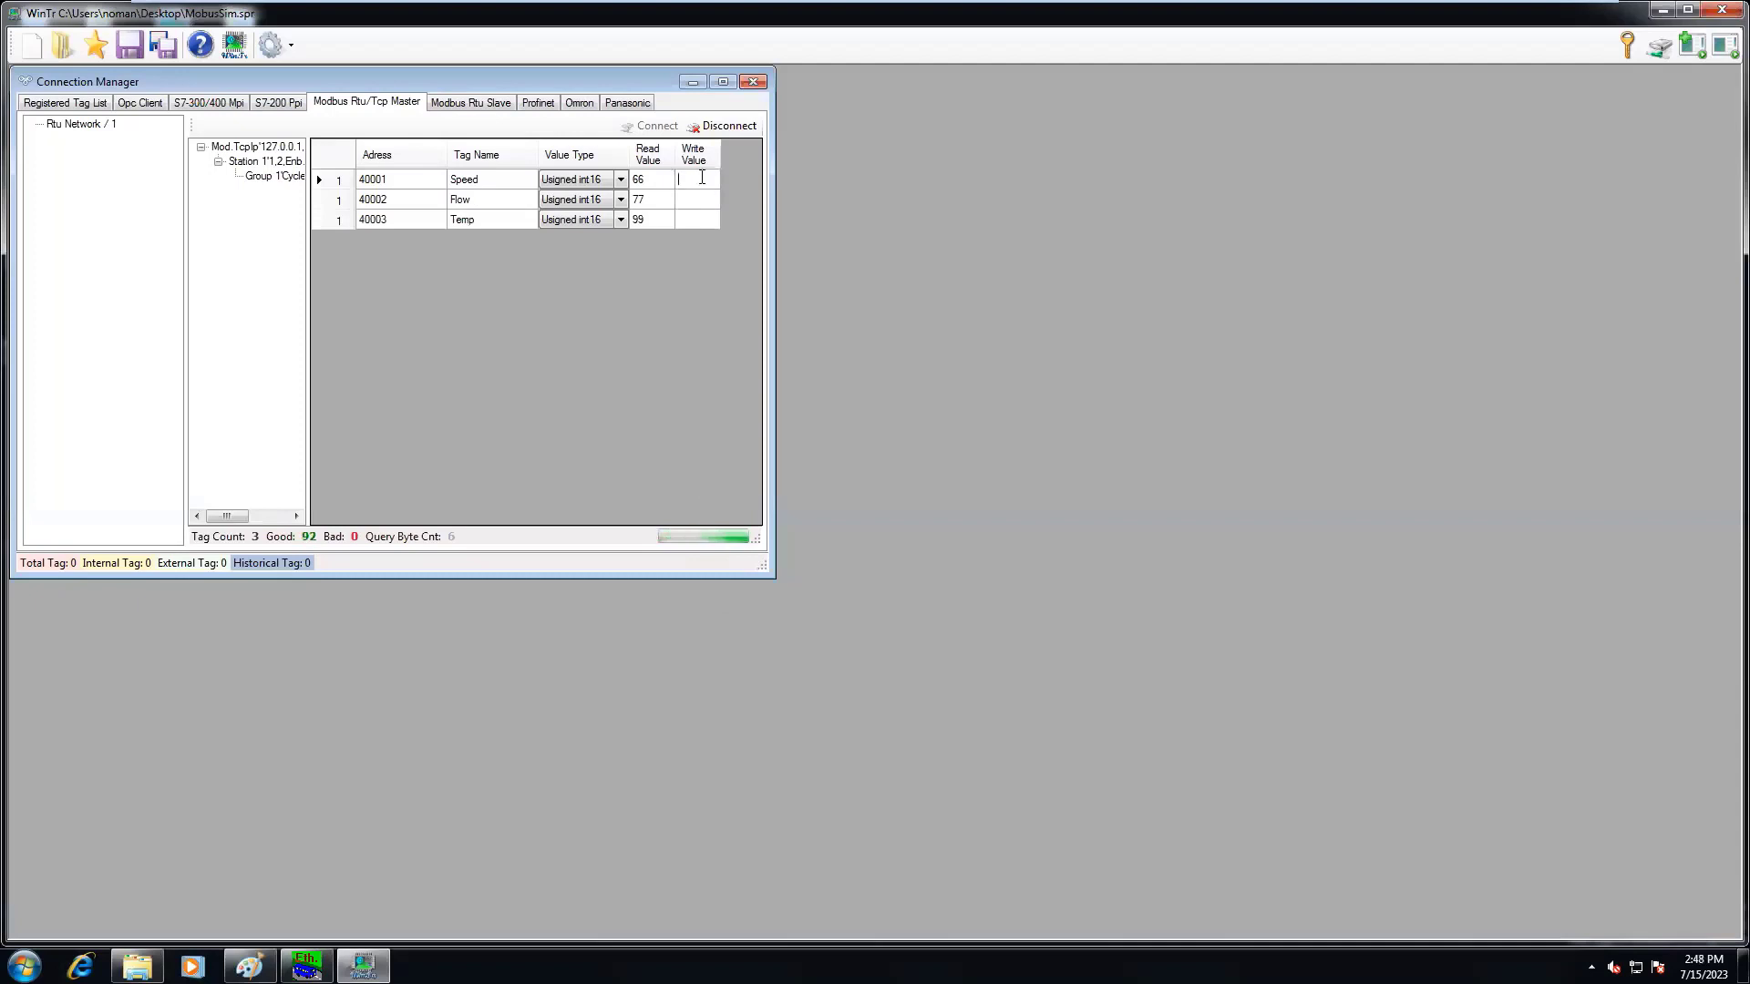
{"action": "type", "text": "88"}
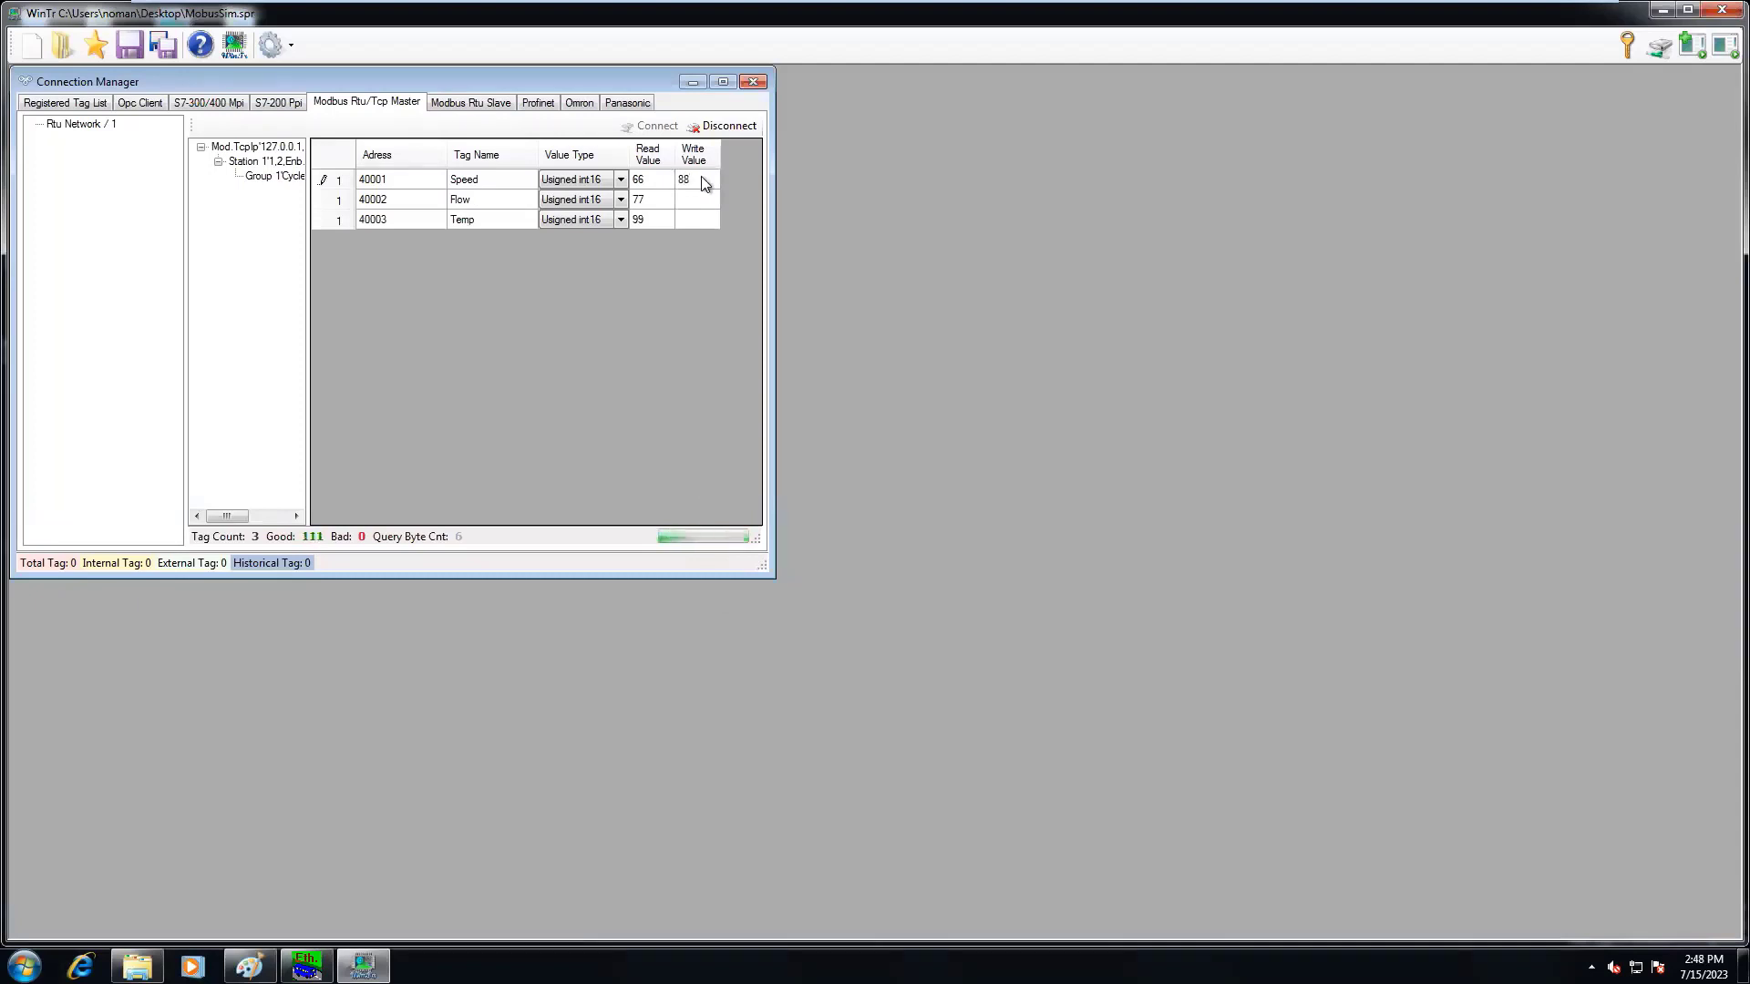
{"action": "key", "text": "Return"}
{"action": "left_click", "coordinate": [363, 966]}
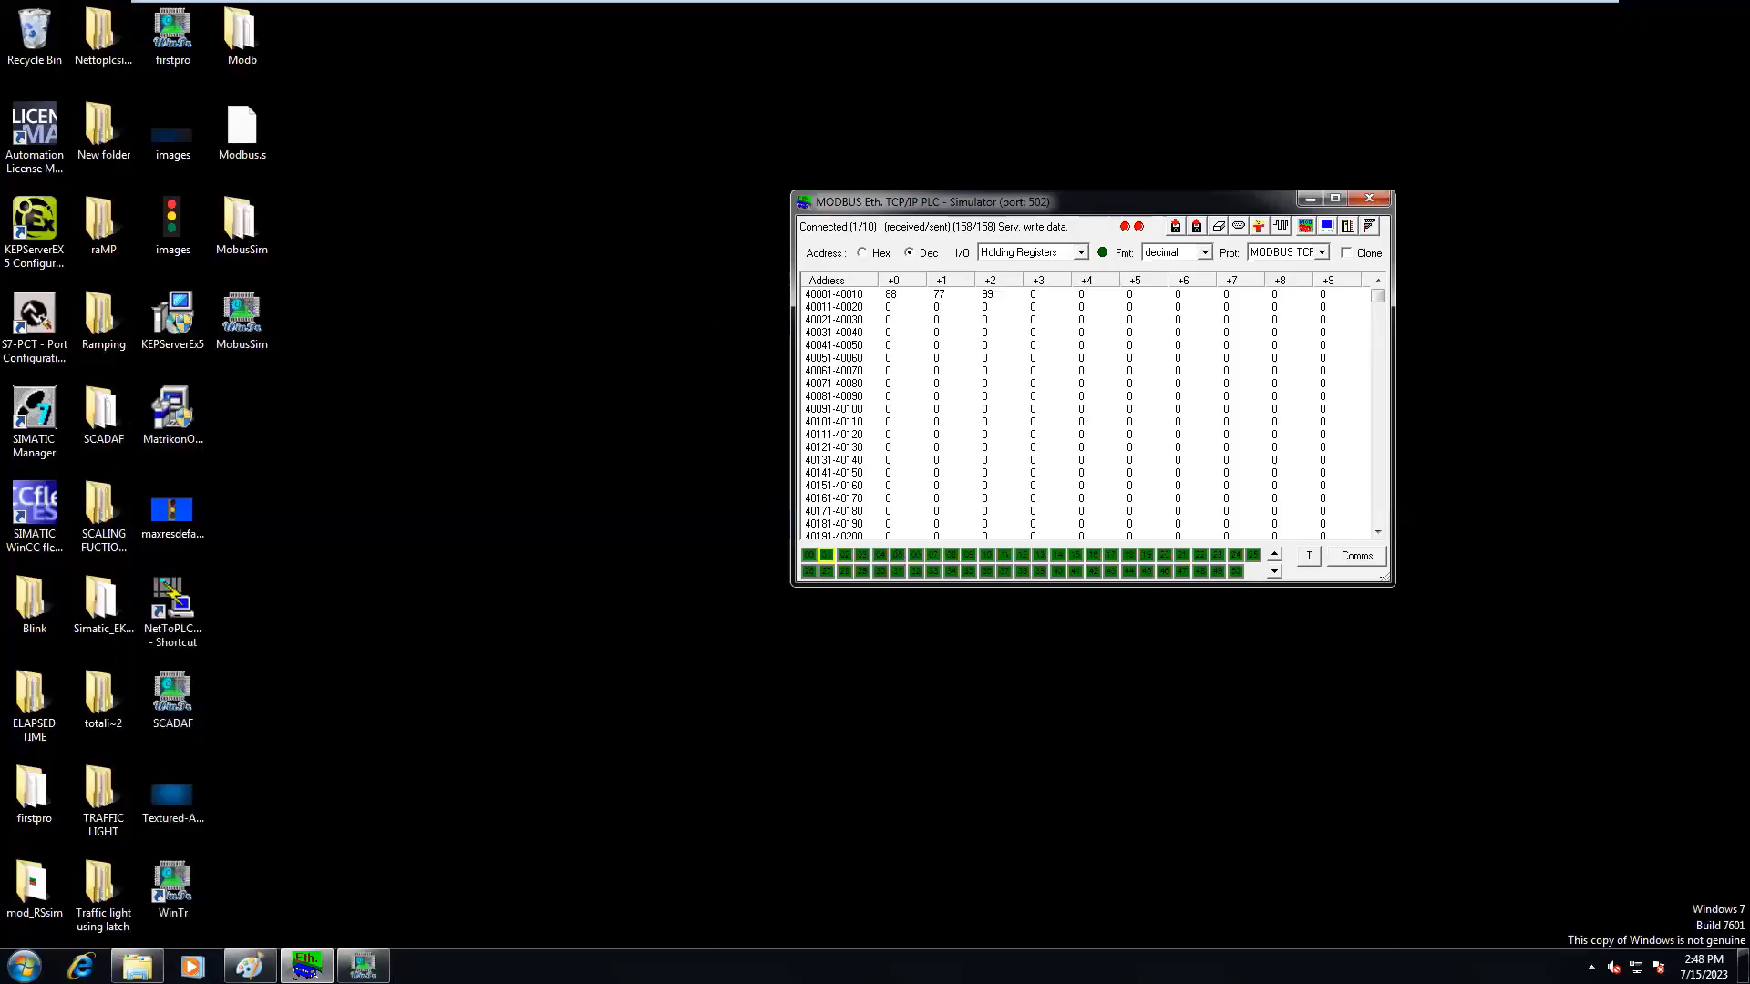
Step: Write the value 11 to the Temp tag and bring up the simulator to check register 40003
{"action": "left_click", "coordinate": [306, 966]}
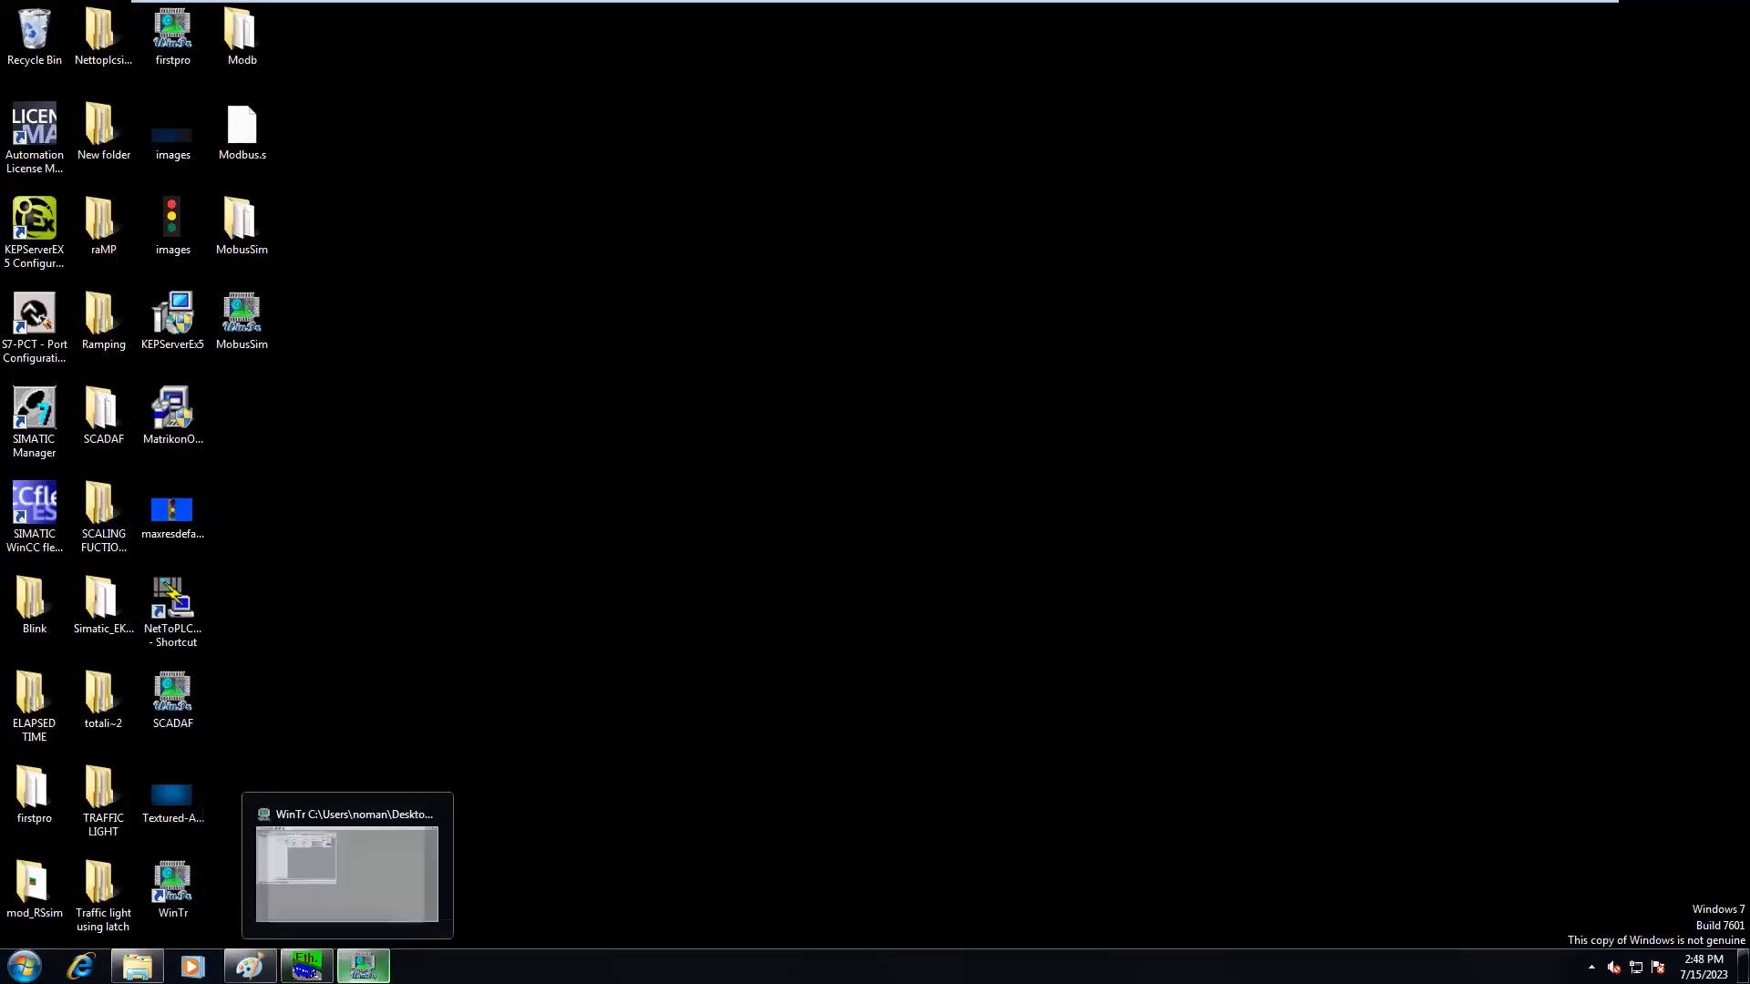
{"action": "left_click", "coordinate": [363, 966]}
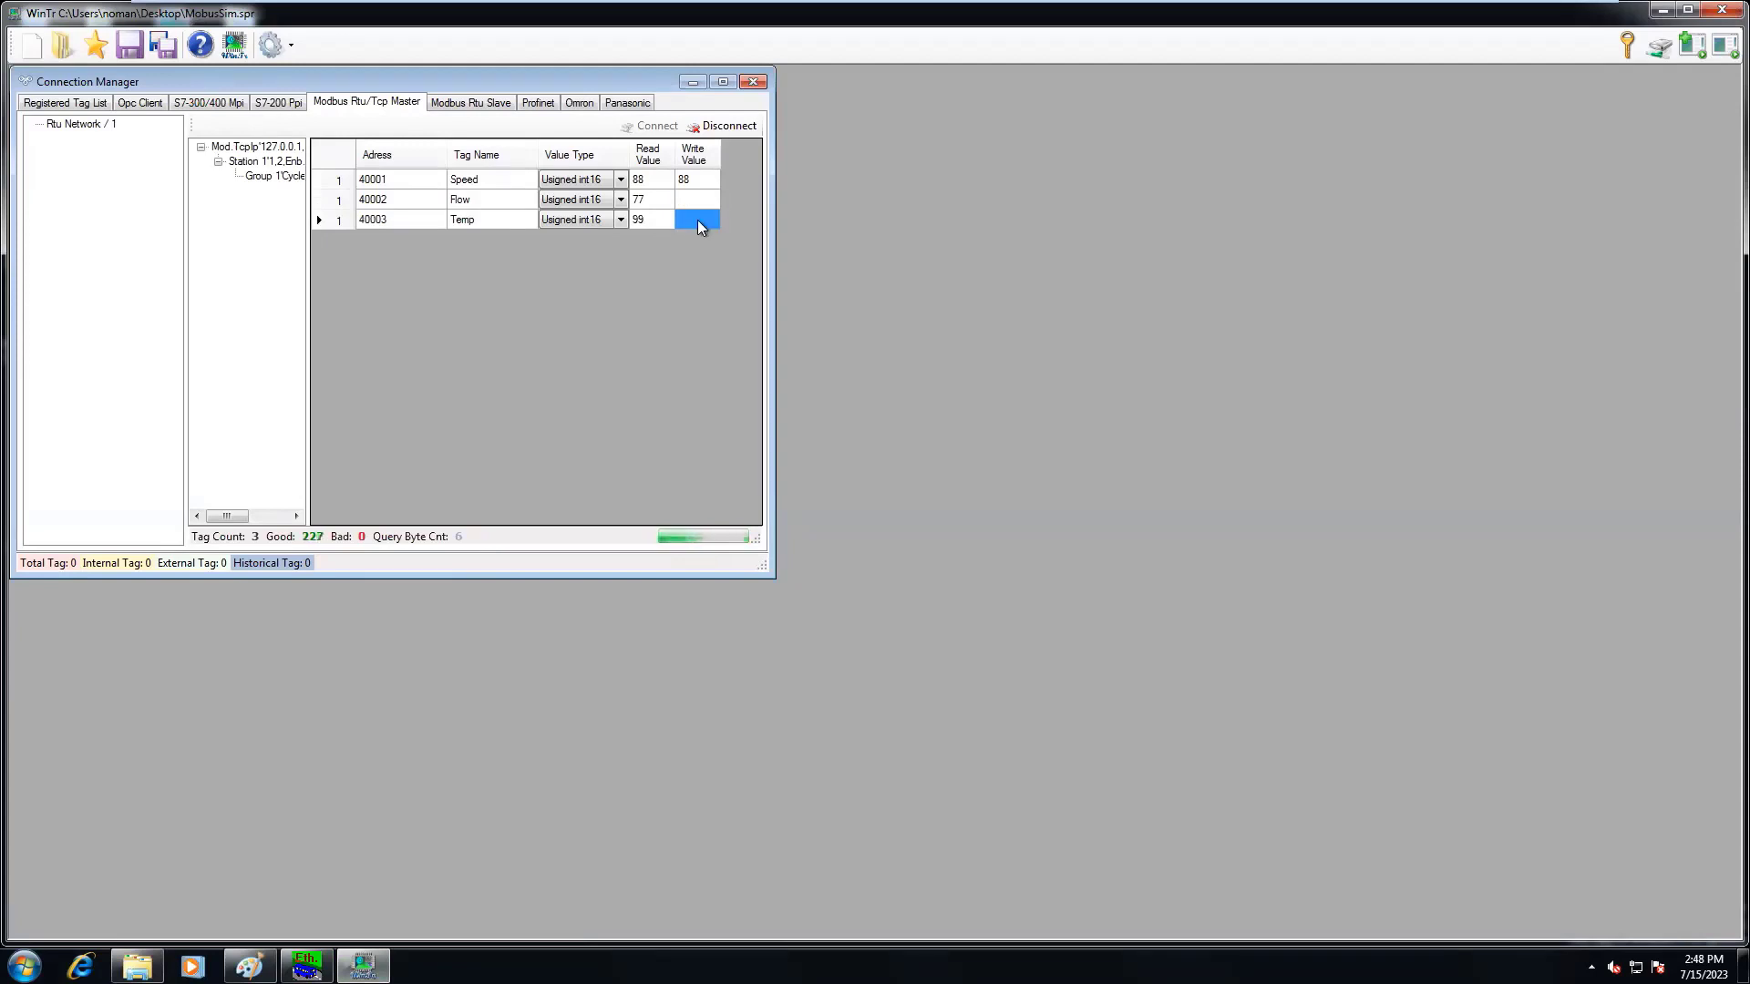
{"action": "type", "text": "11"}
{"action": "key", "text": "Return"}
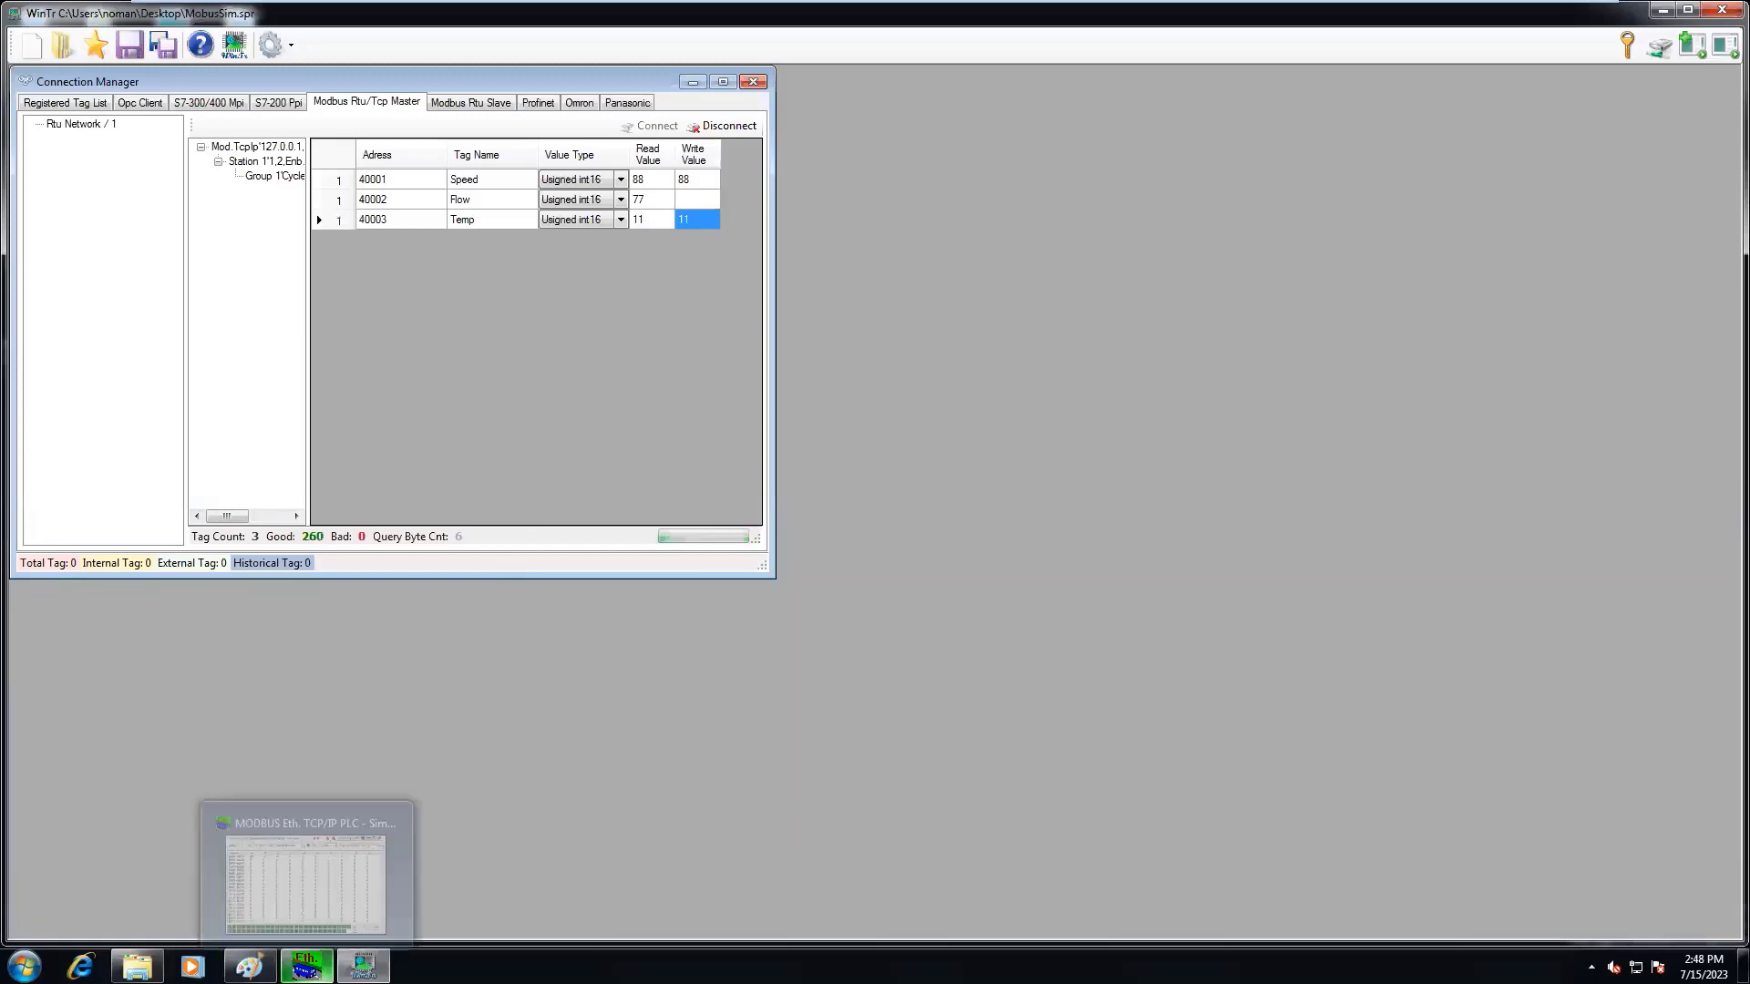
{"action": "left_click", "coordinate": [307, 866]}
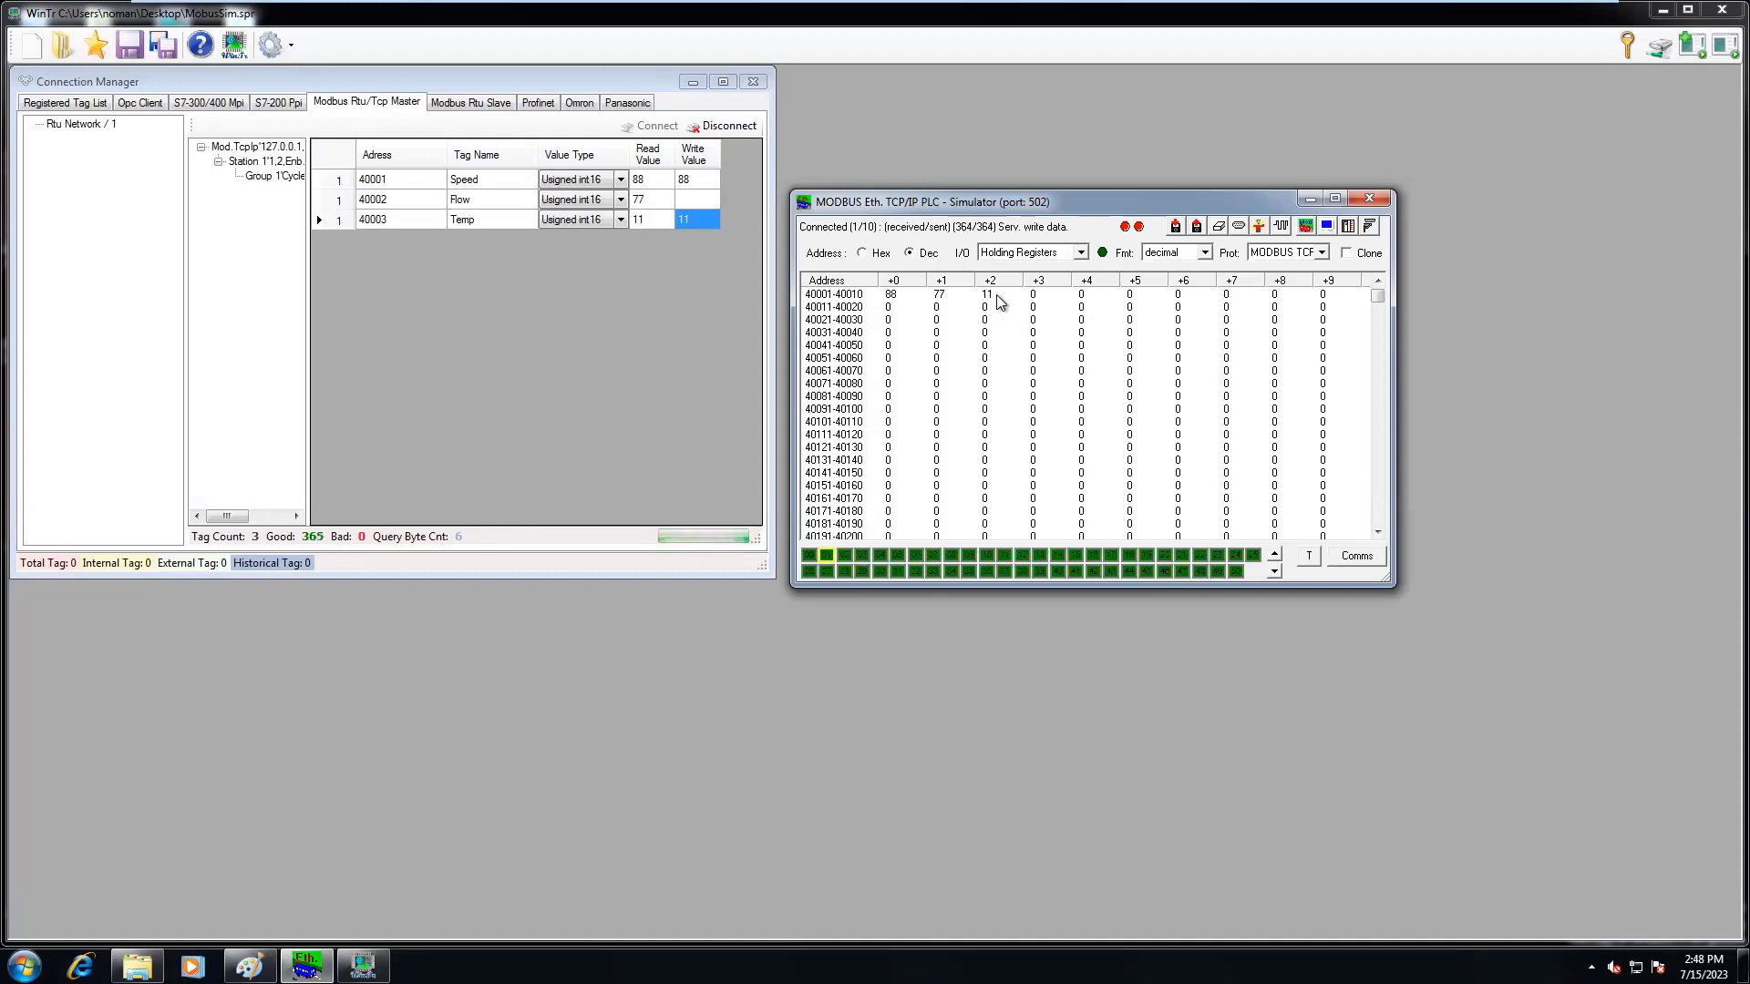
{"action": "mouse_move", "coordinate": [1294, 9]}
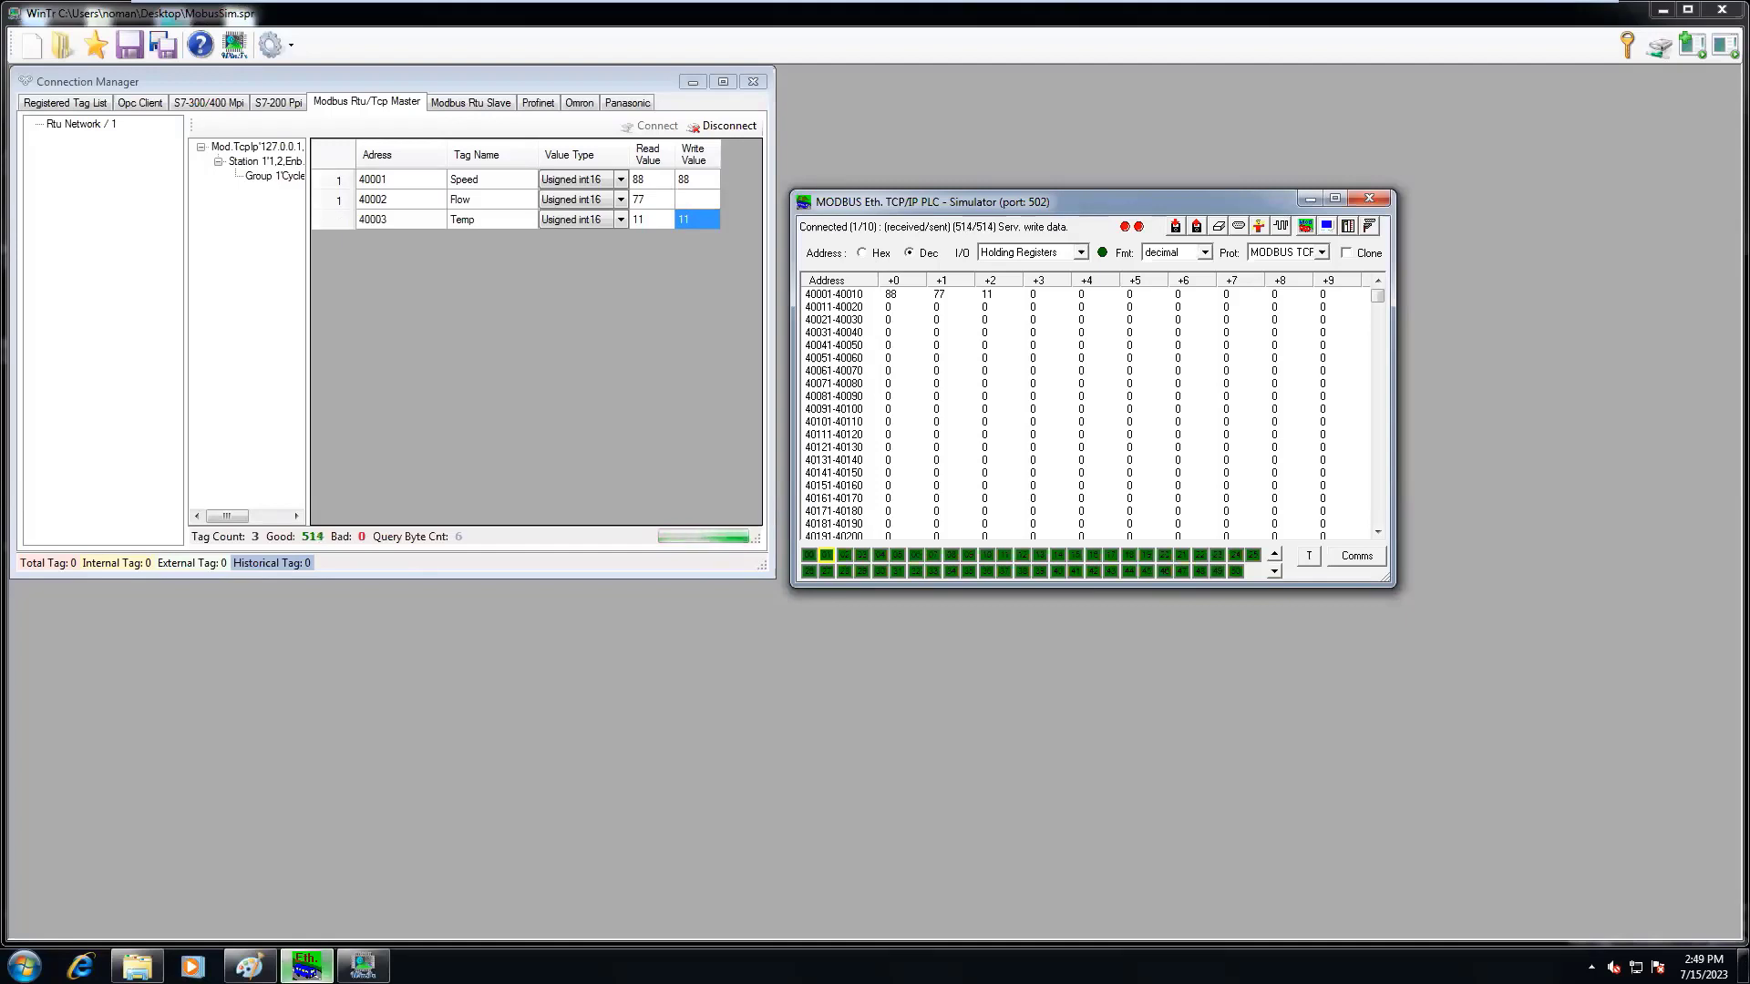
Step: Minimize the simulator and create a new screen in the Screen Designer
{"action": "left_click", "coordinate": [319, 959]}
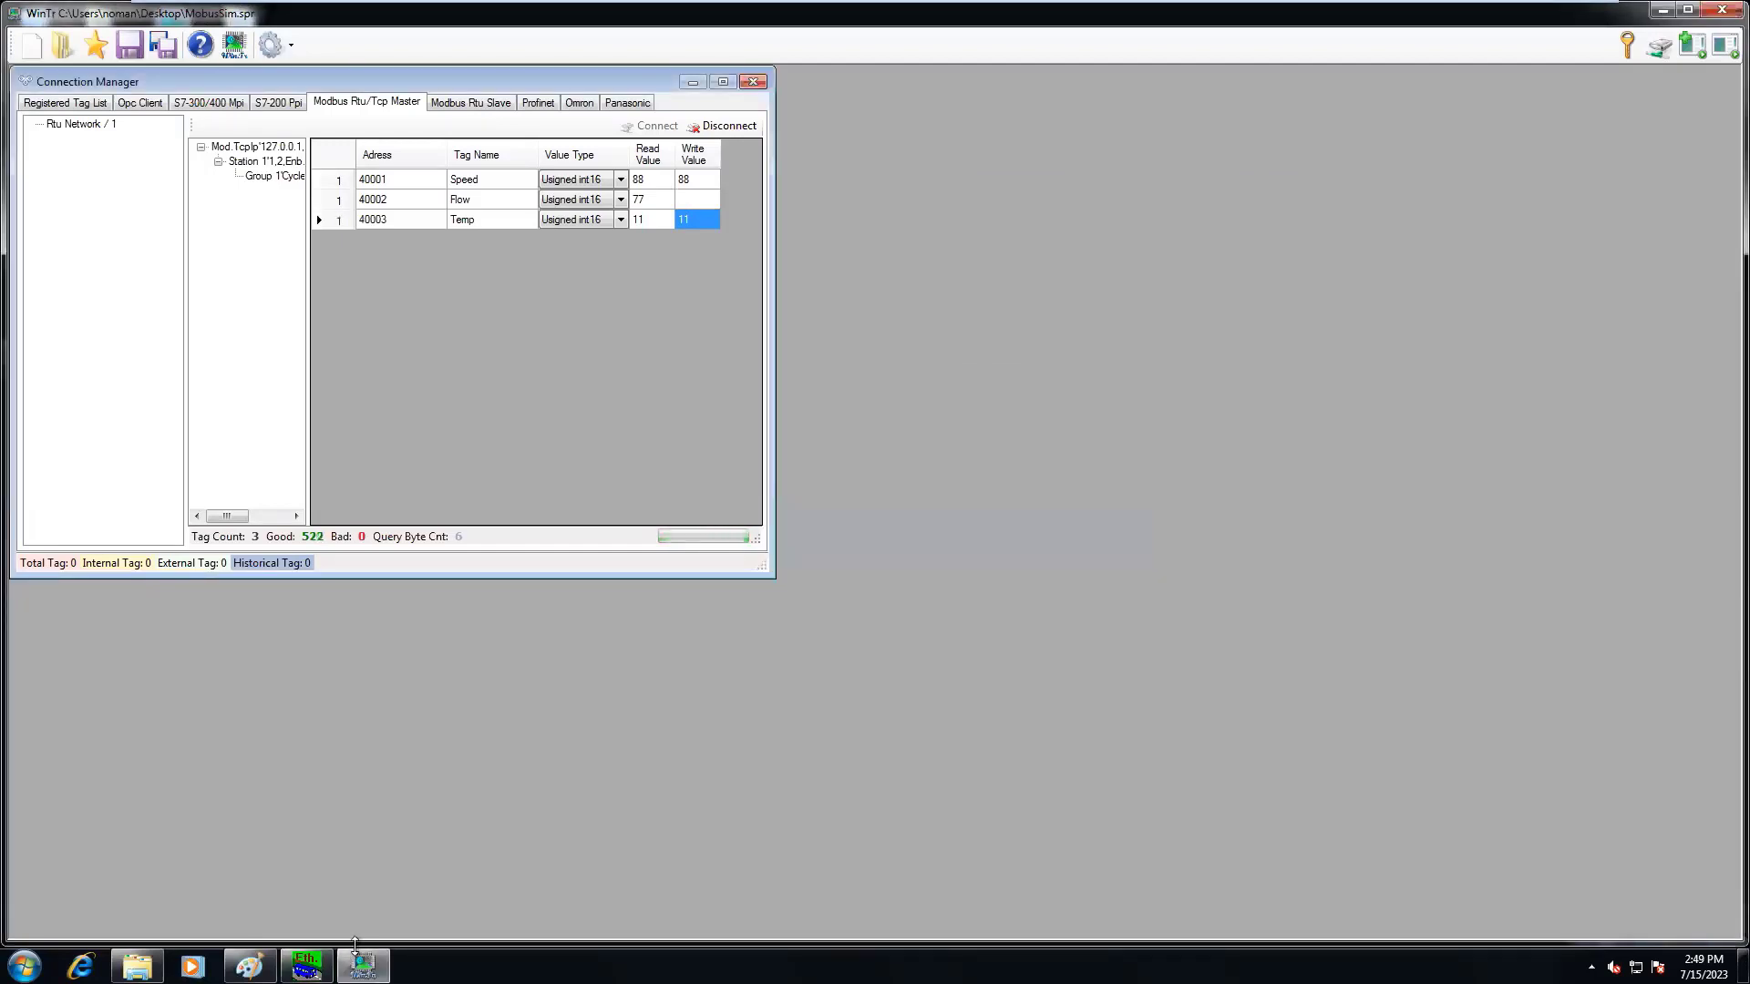
{"action": "mouse_move", "coordinate": [362, 964]}
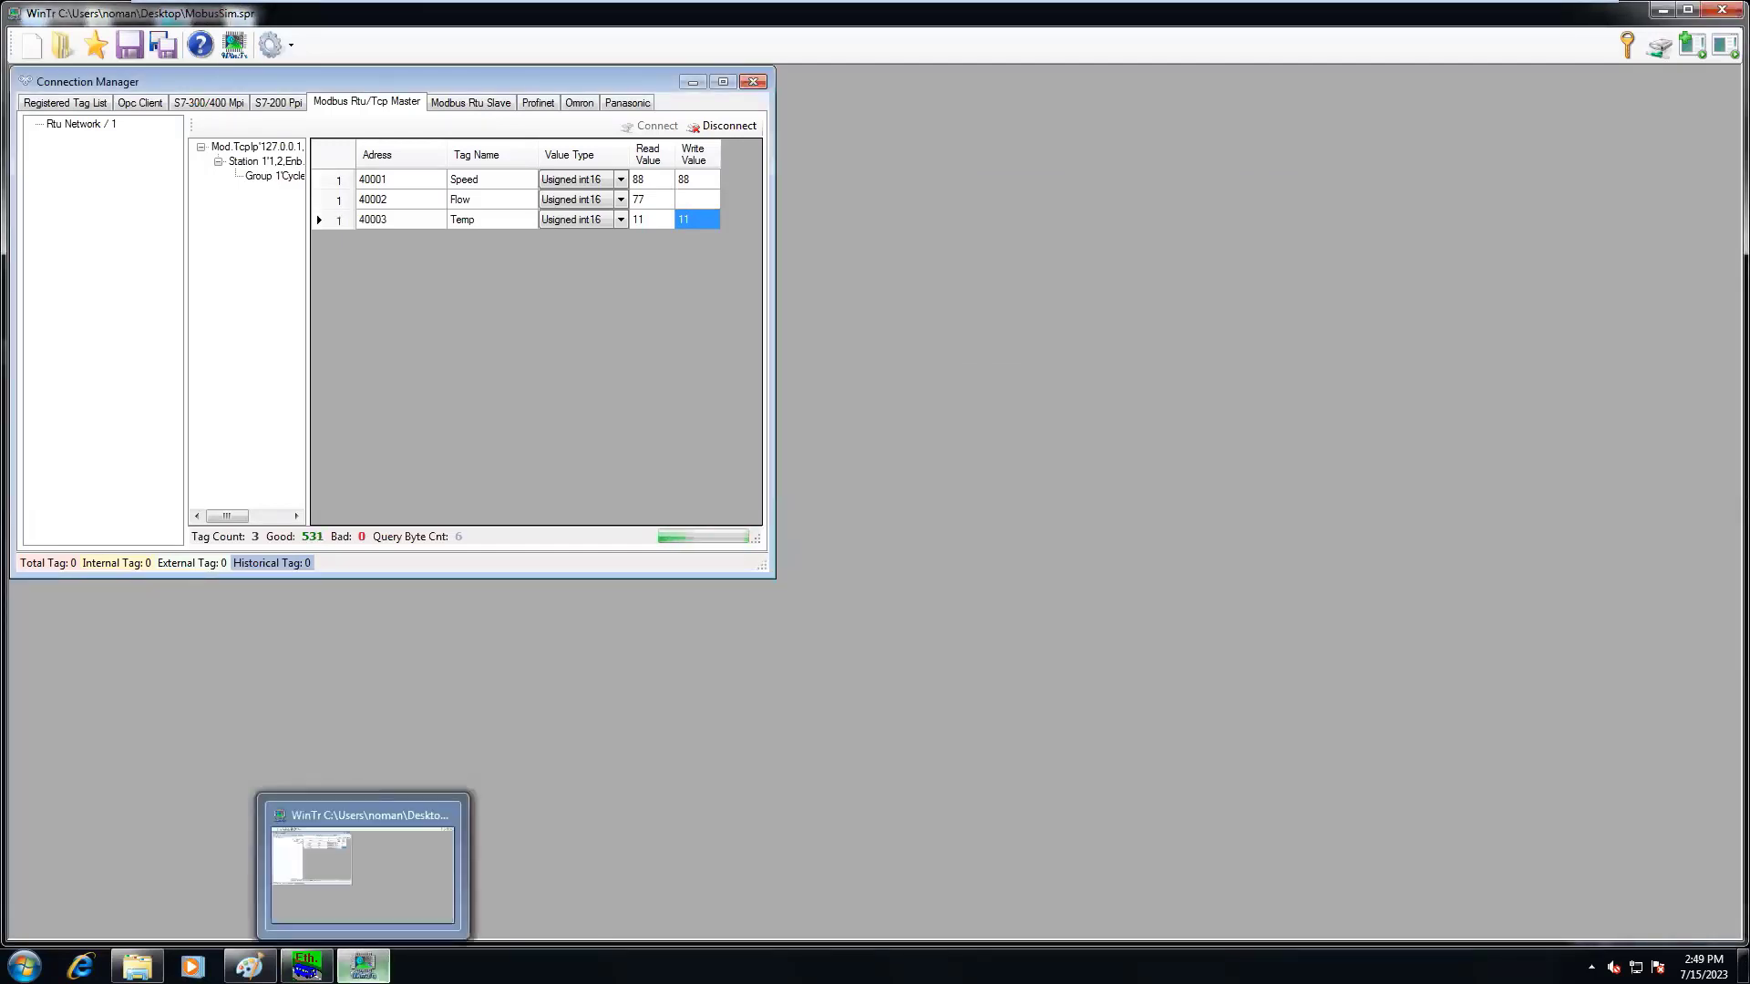
{"action": "mouse_move", "coordinate": [306, 965]}
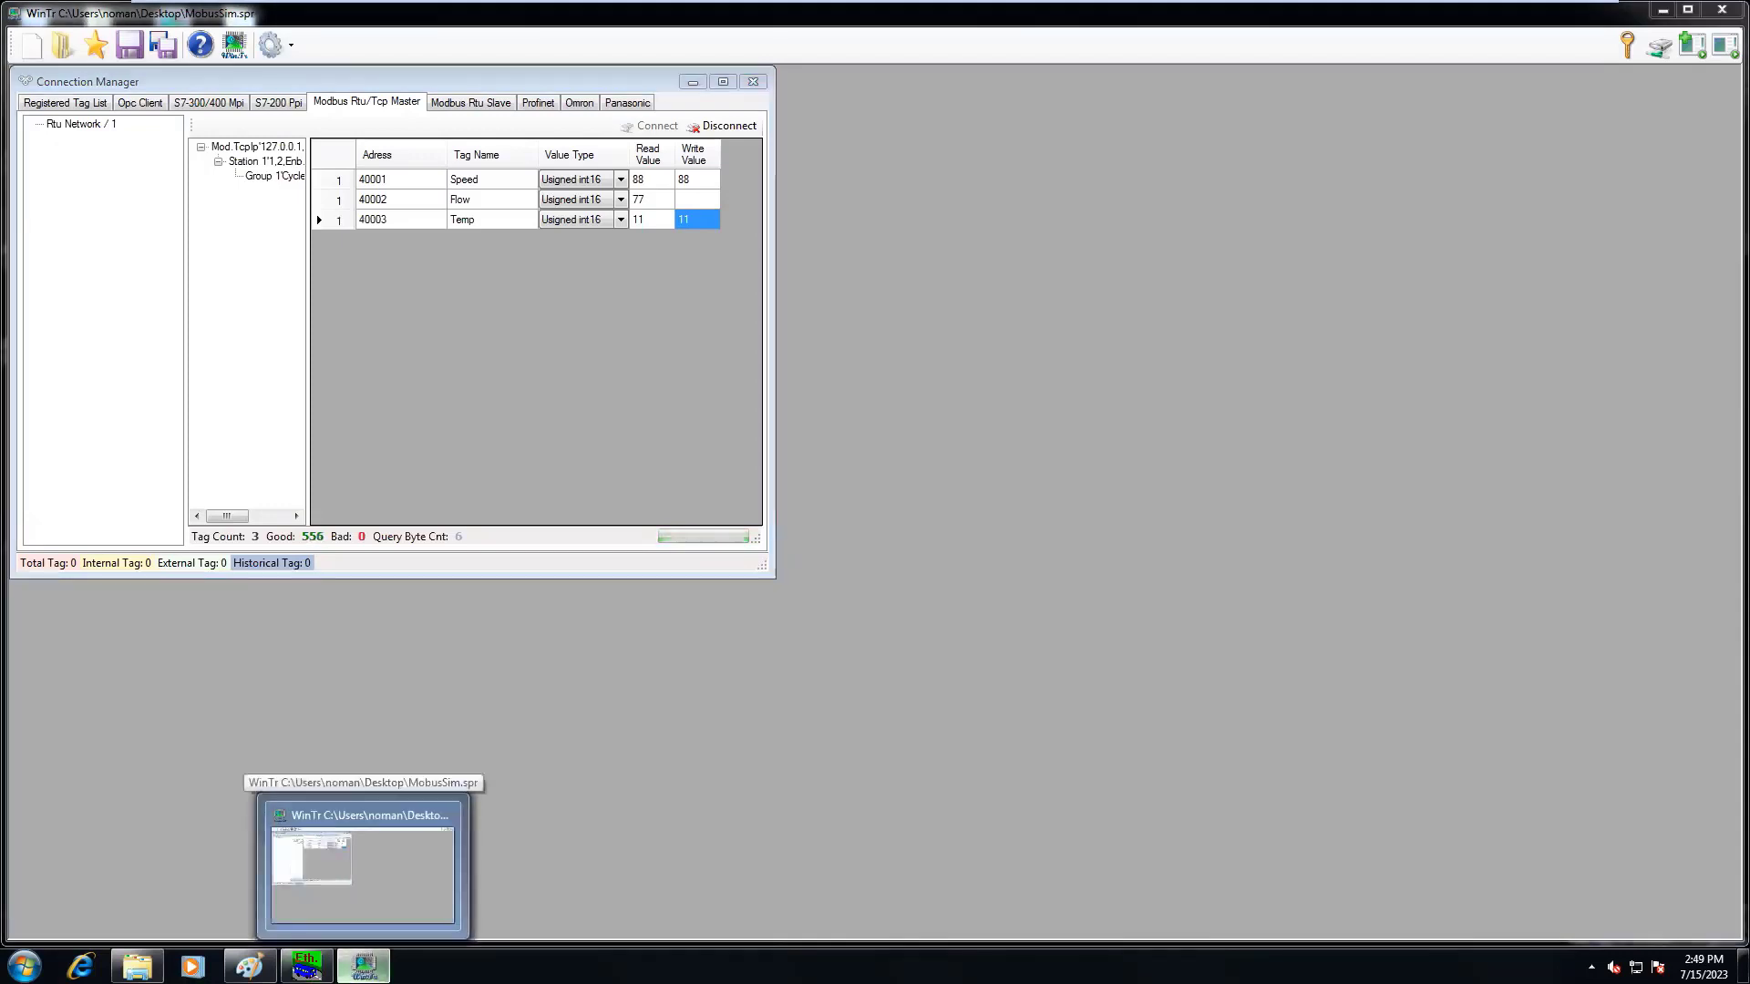
{"action": "left_click", "coordinate": [363, 964]}
{"action": "left_click", "coordinate": [362, 964]}
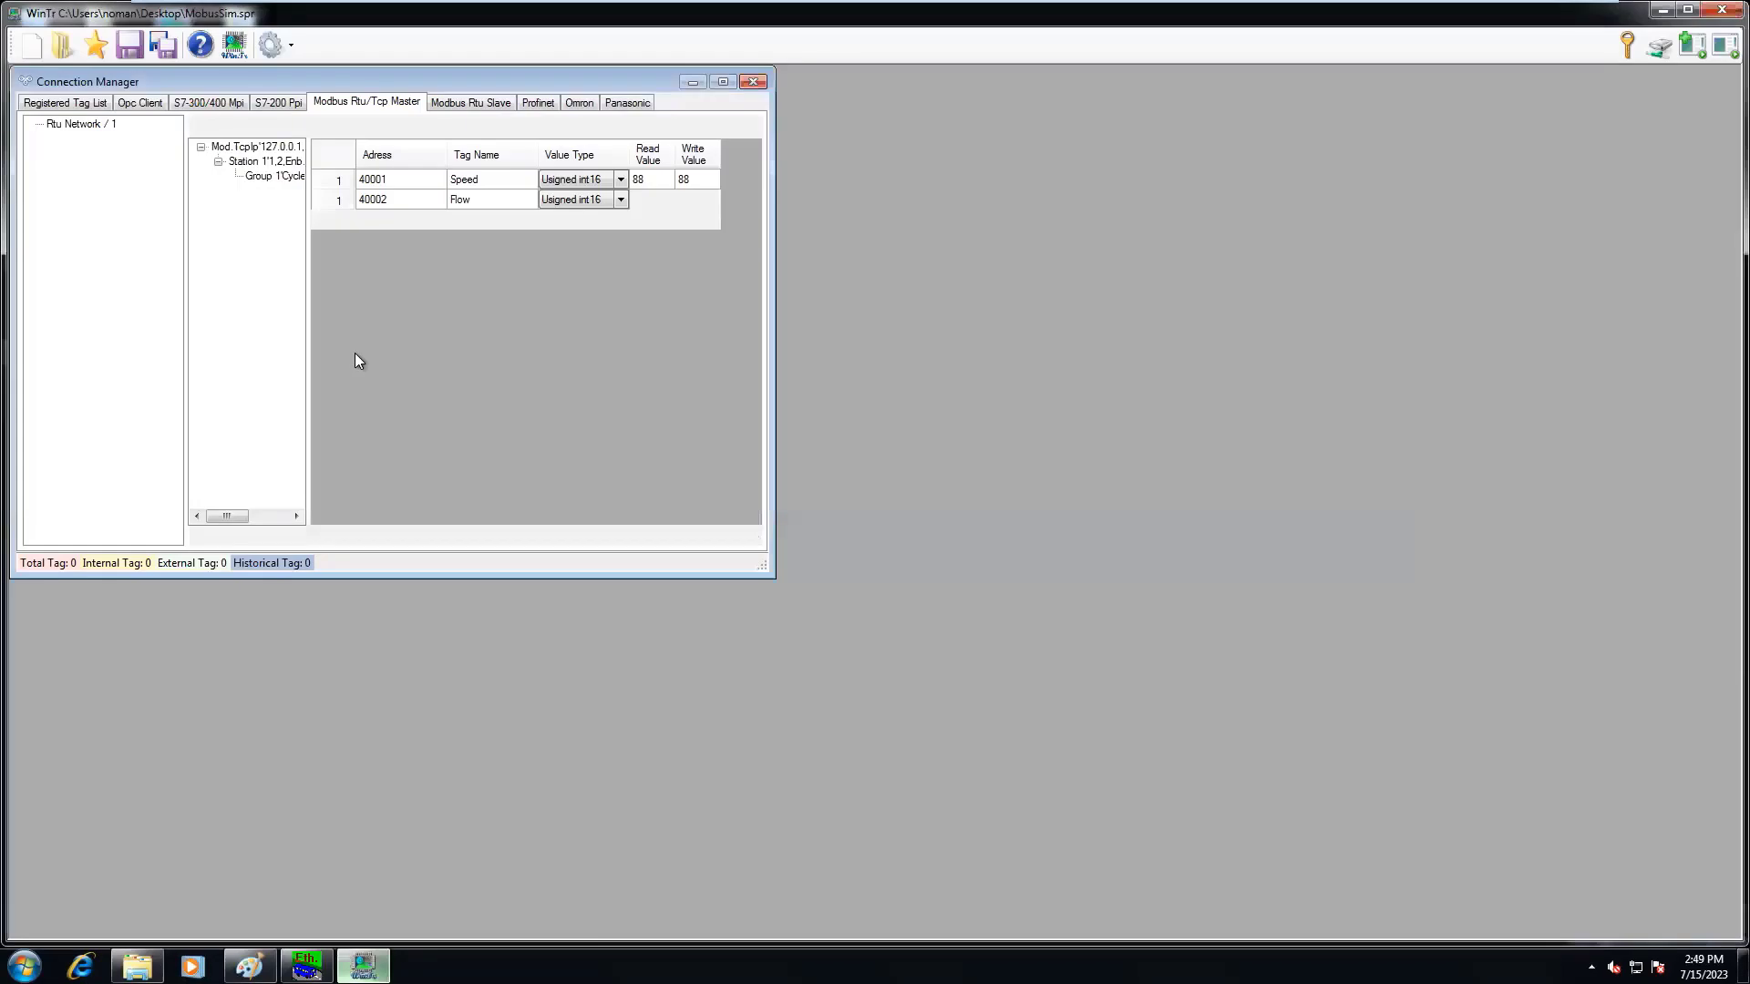
{"action": "left_click", "coordinate": [281, 36]}
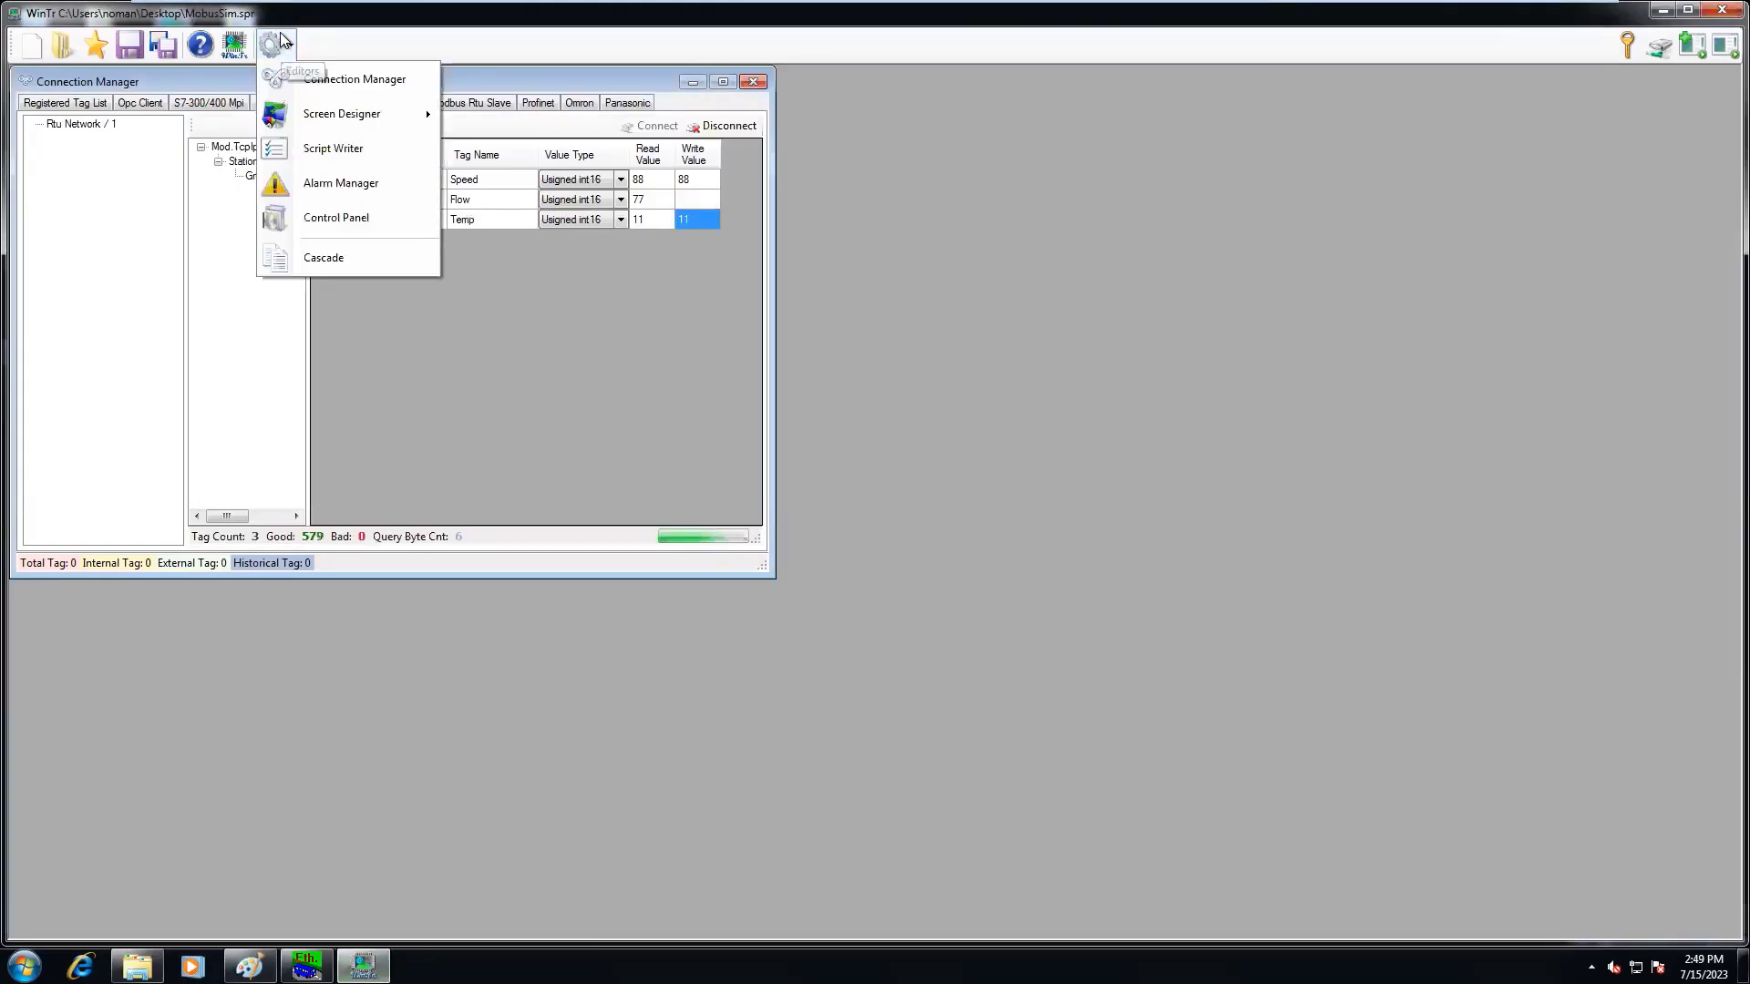
{"action": "mouse_move", "coordinate": [344, 113]}
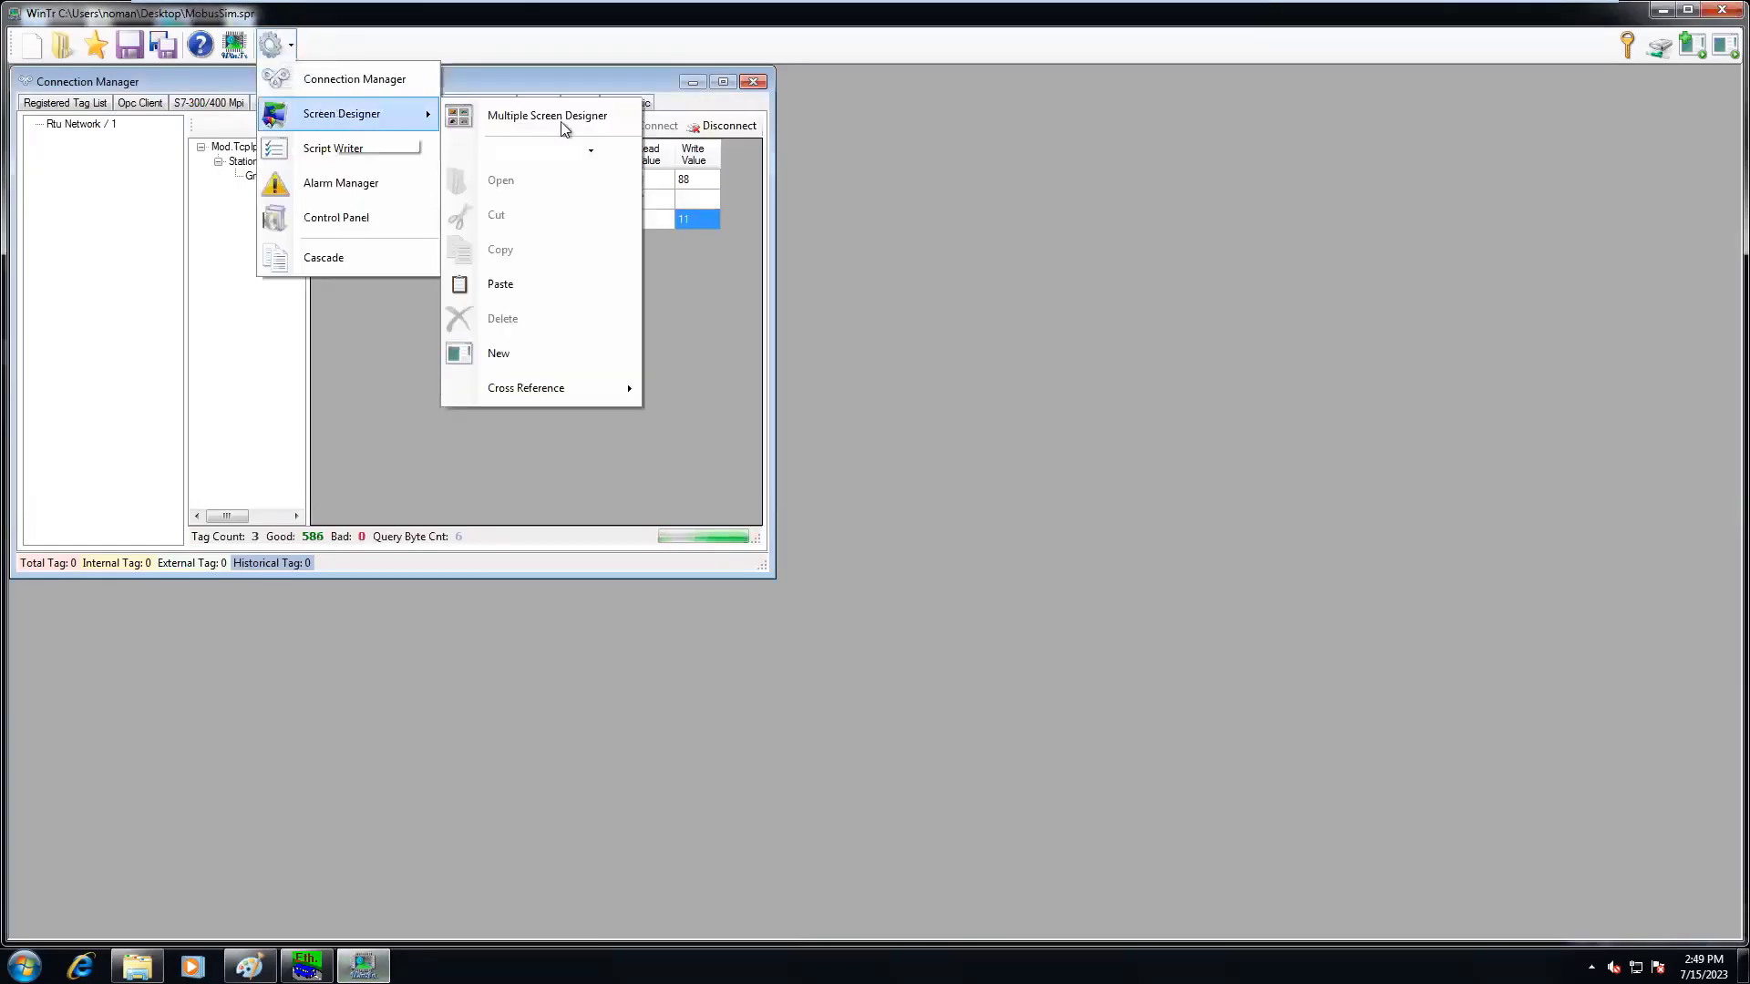
{"action": "left_click", "coordinate": [548, 355]}
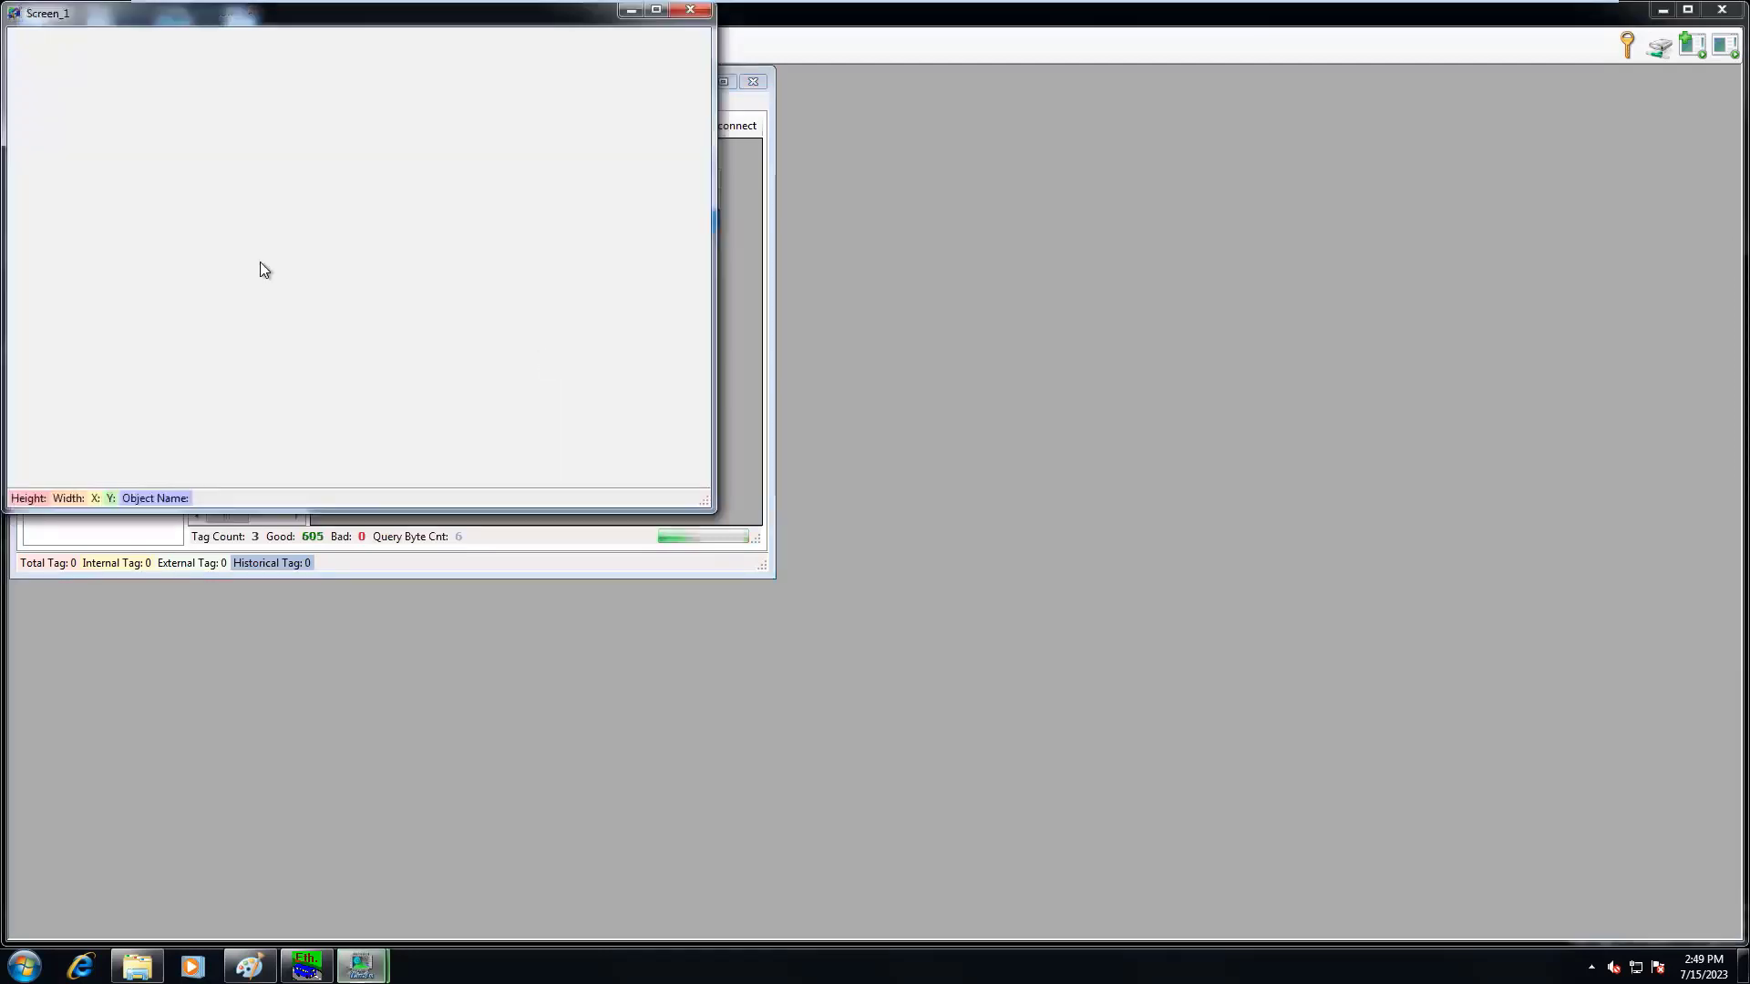
Step: Add a gauge to Screen_1, enlarge it to about 229 by 224, and move it to about X 92, Y 90
{"action": "right_click", "coordinate": [126, 112]}
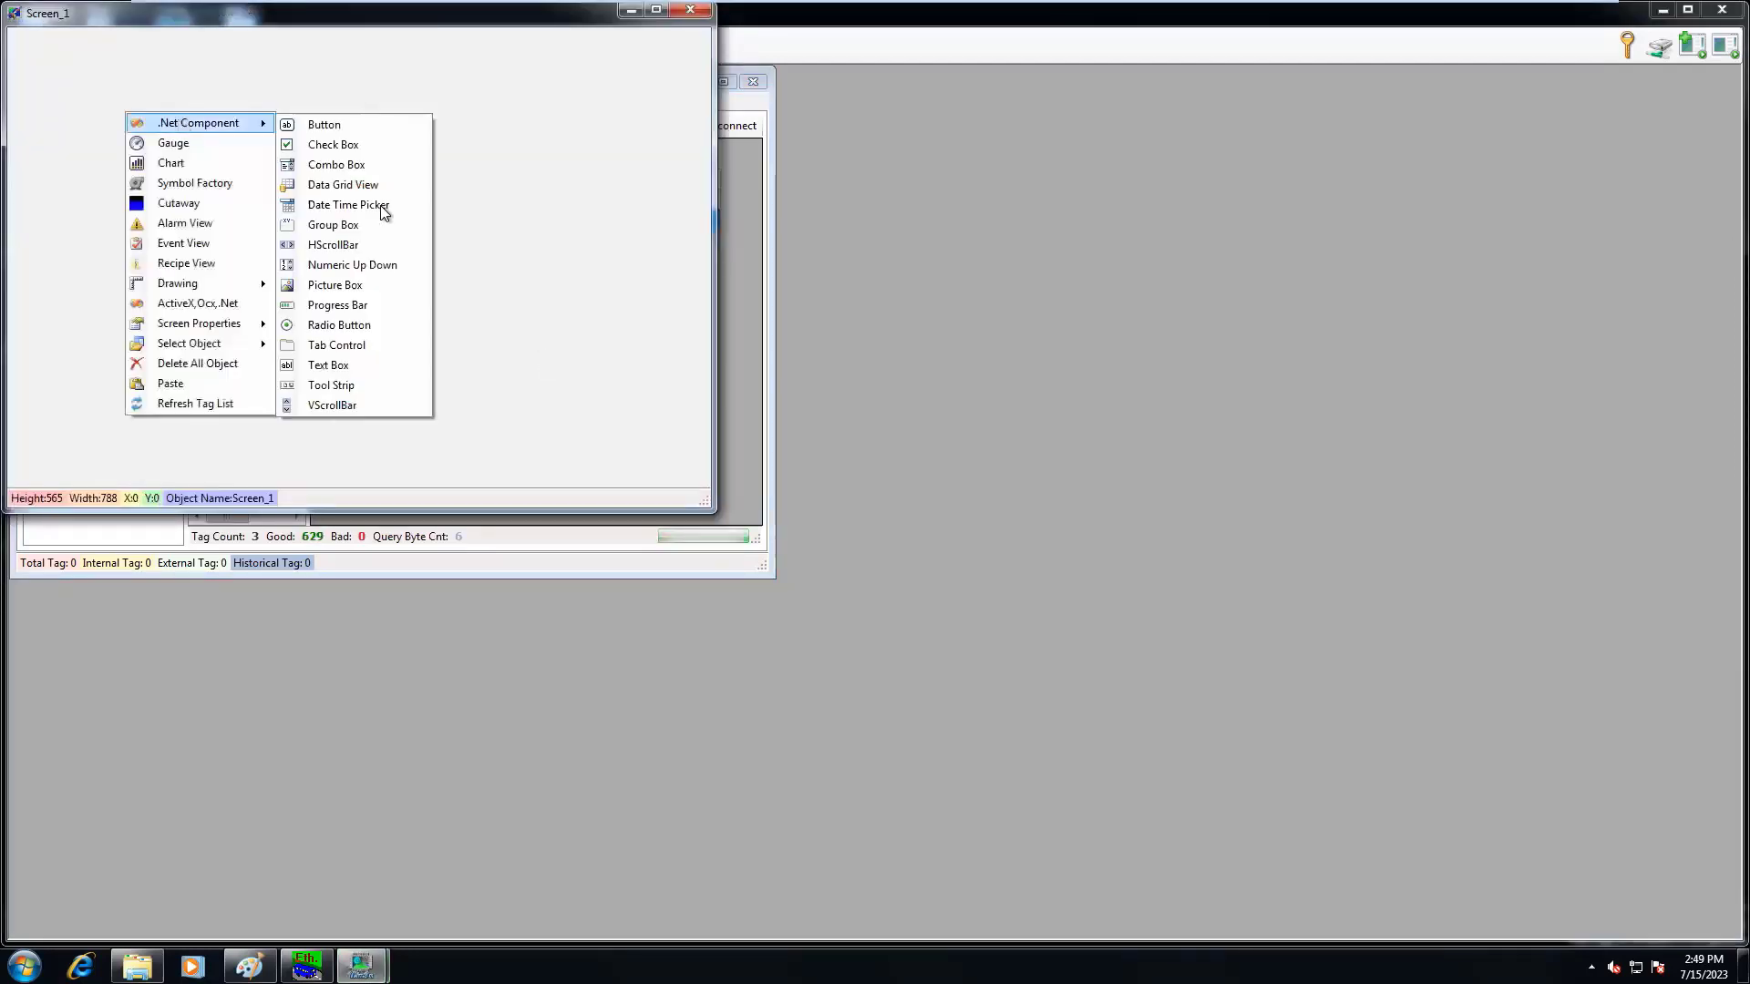
{"action": "left_click", "coordinate": [206, 146]}
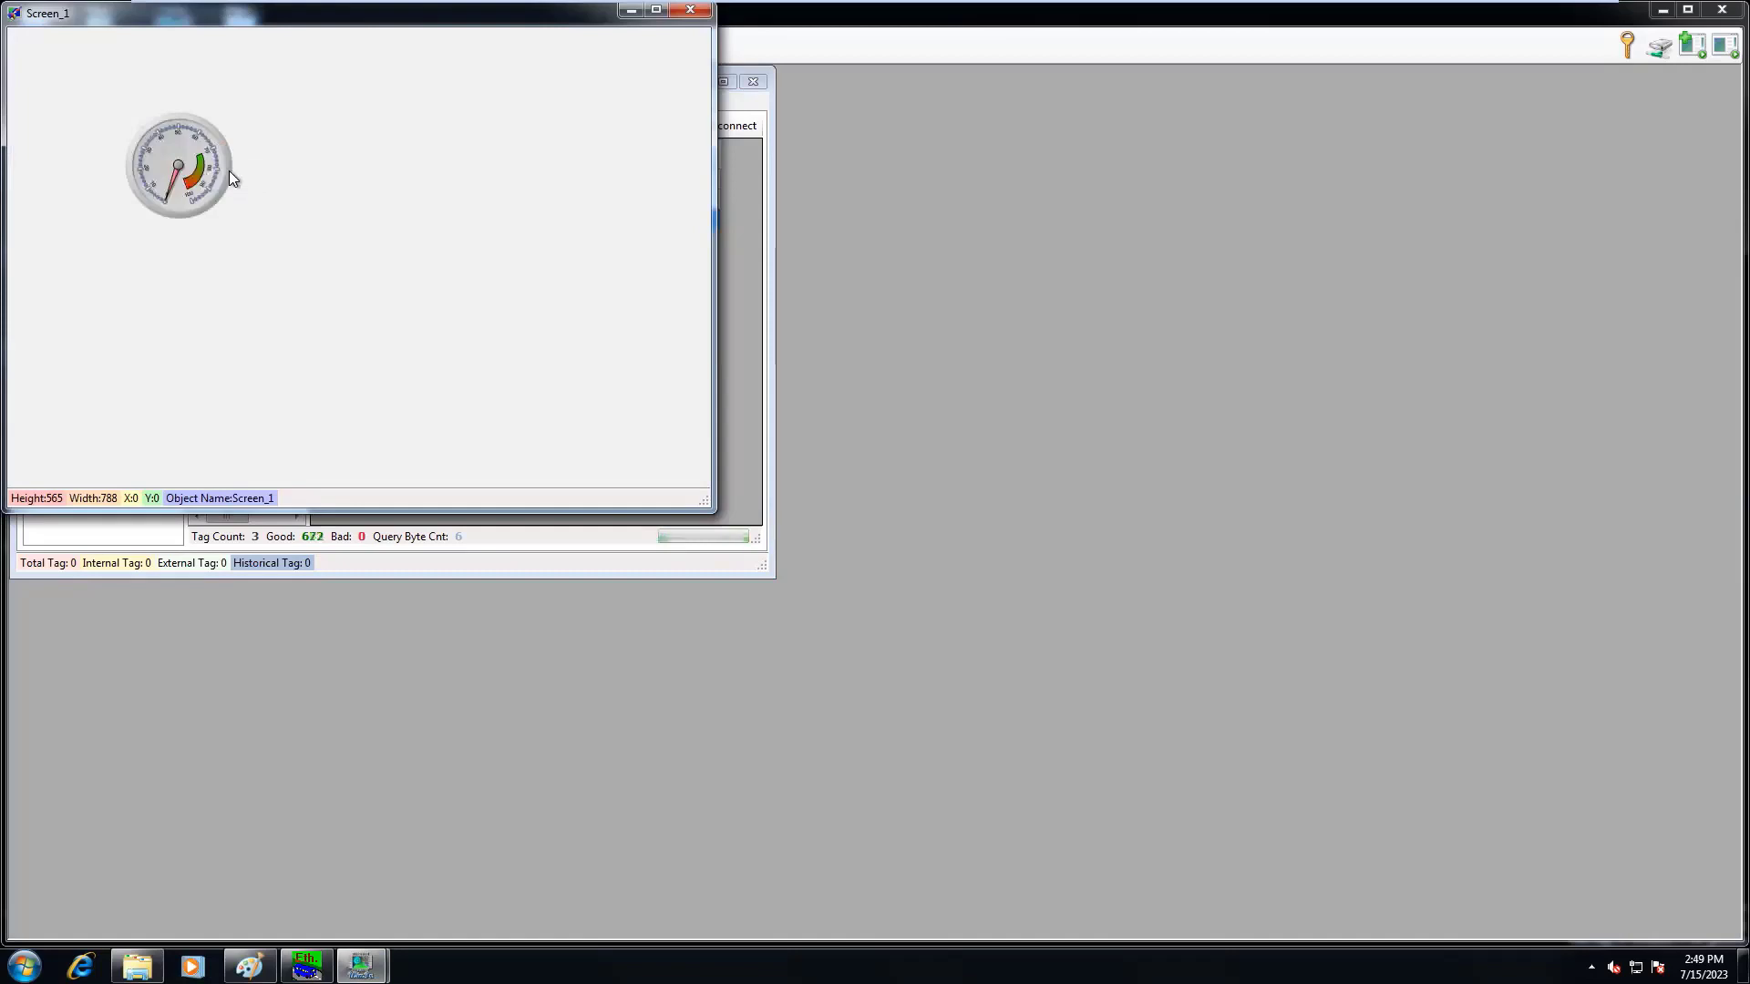
{"action": "left_click", "coordinate": [228, 171]}
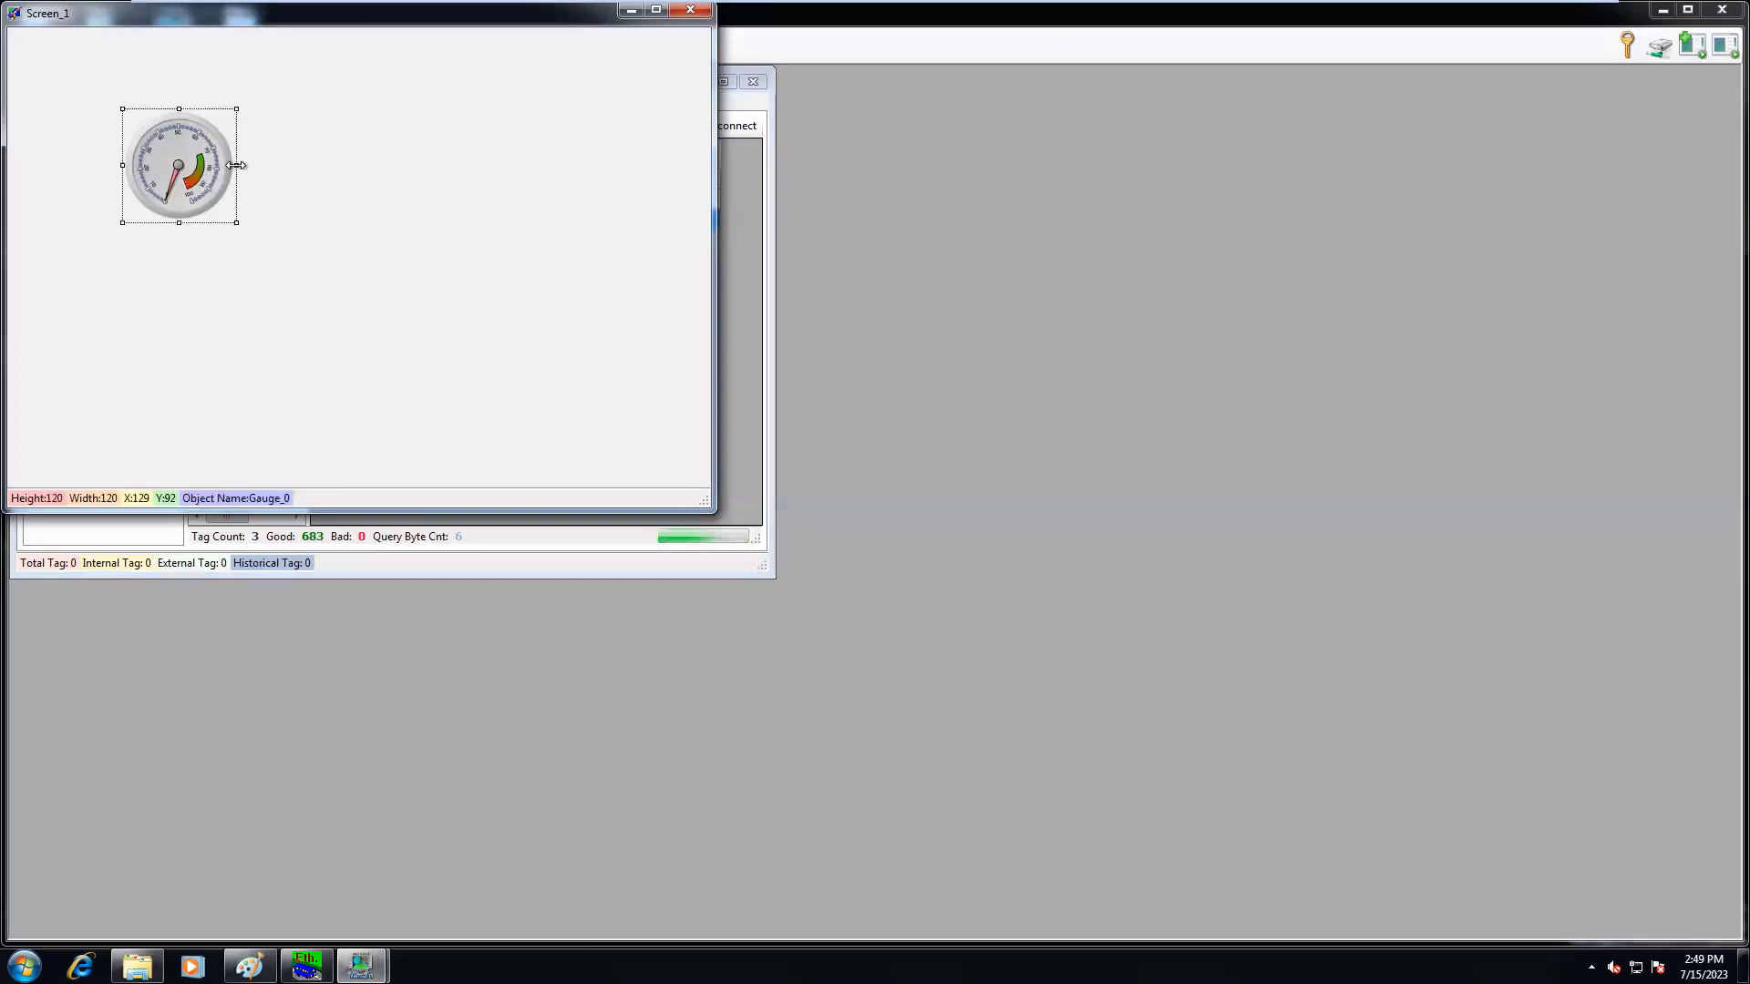
{"action": "left_click_drag", "start_coordinate": [236, 165], "coordinate": [336, 165]}
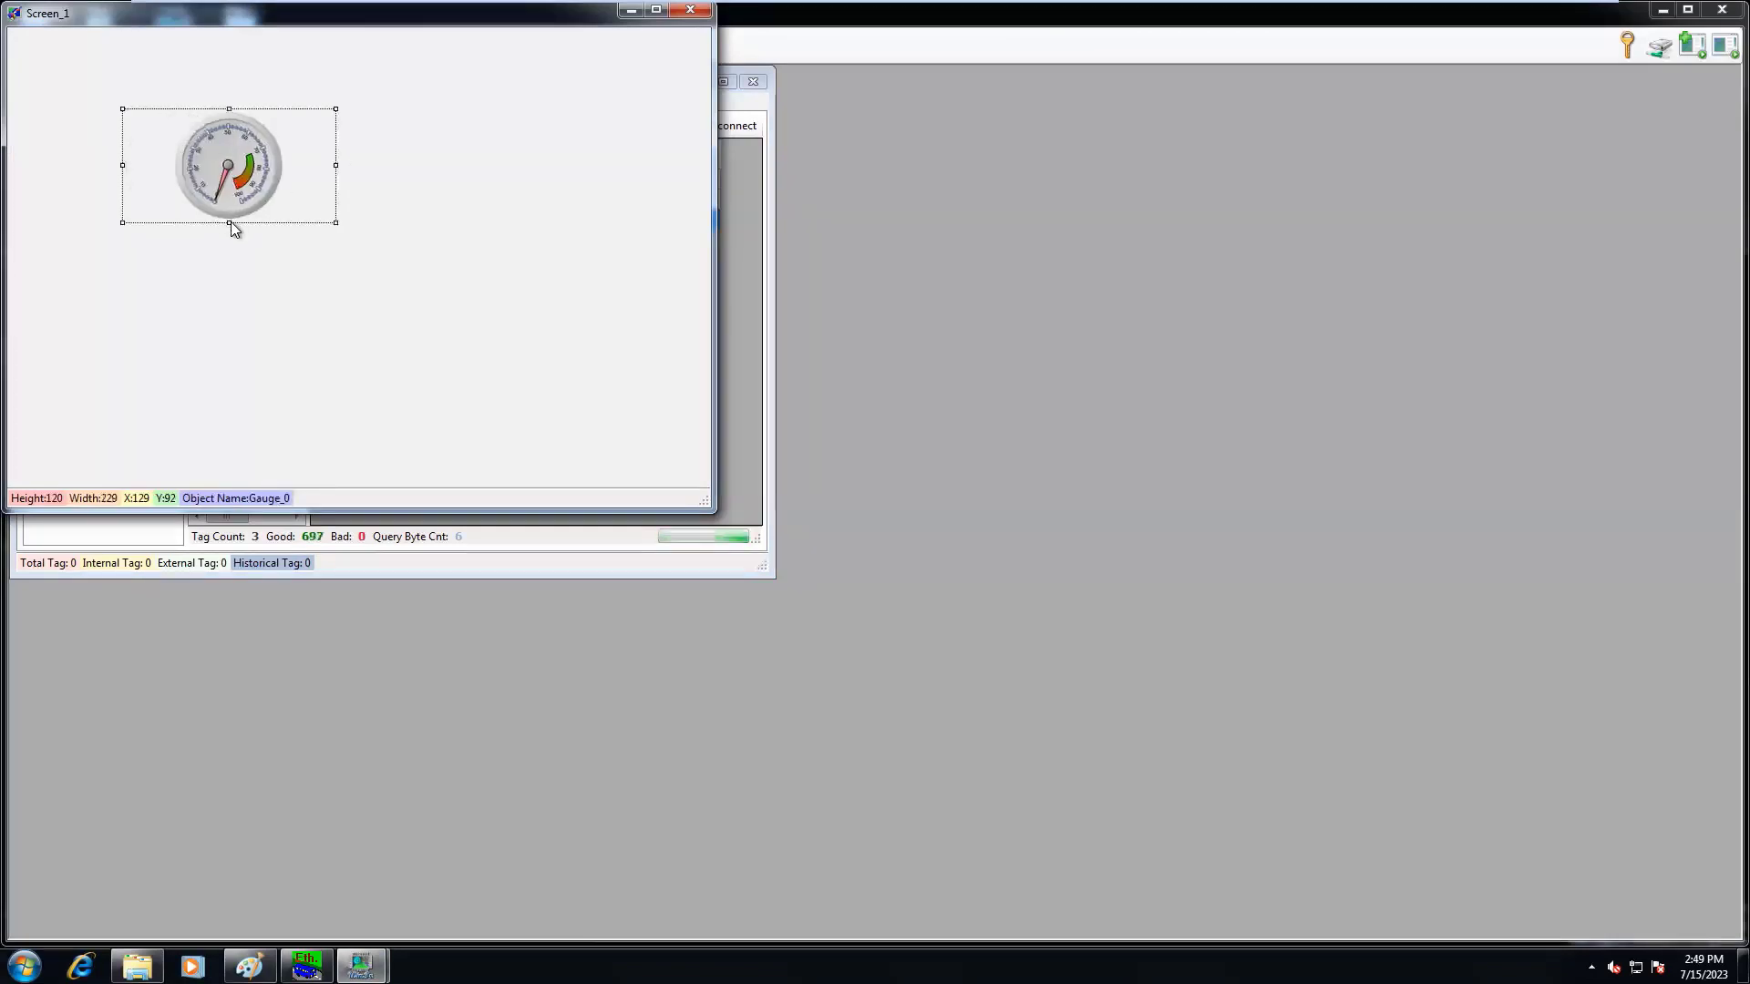
{"action": "left_click_drag", "start_coordinate": [229, 224], "coordinate": [238, 317]}
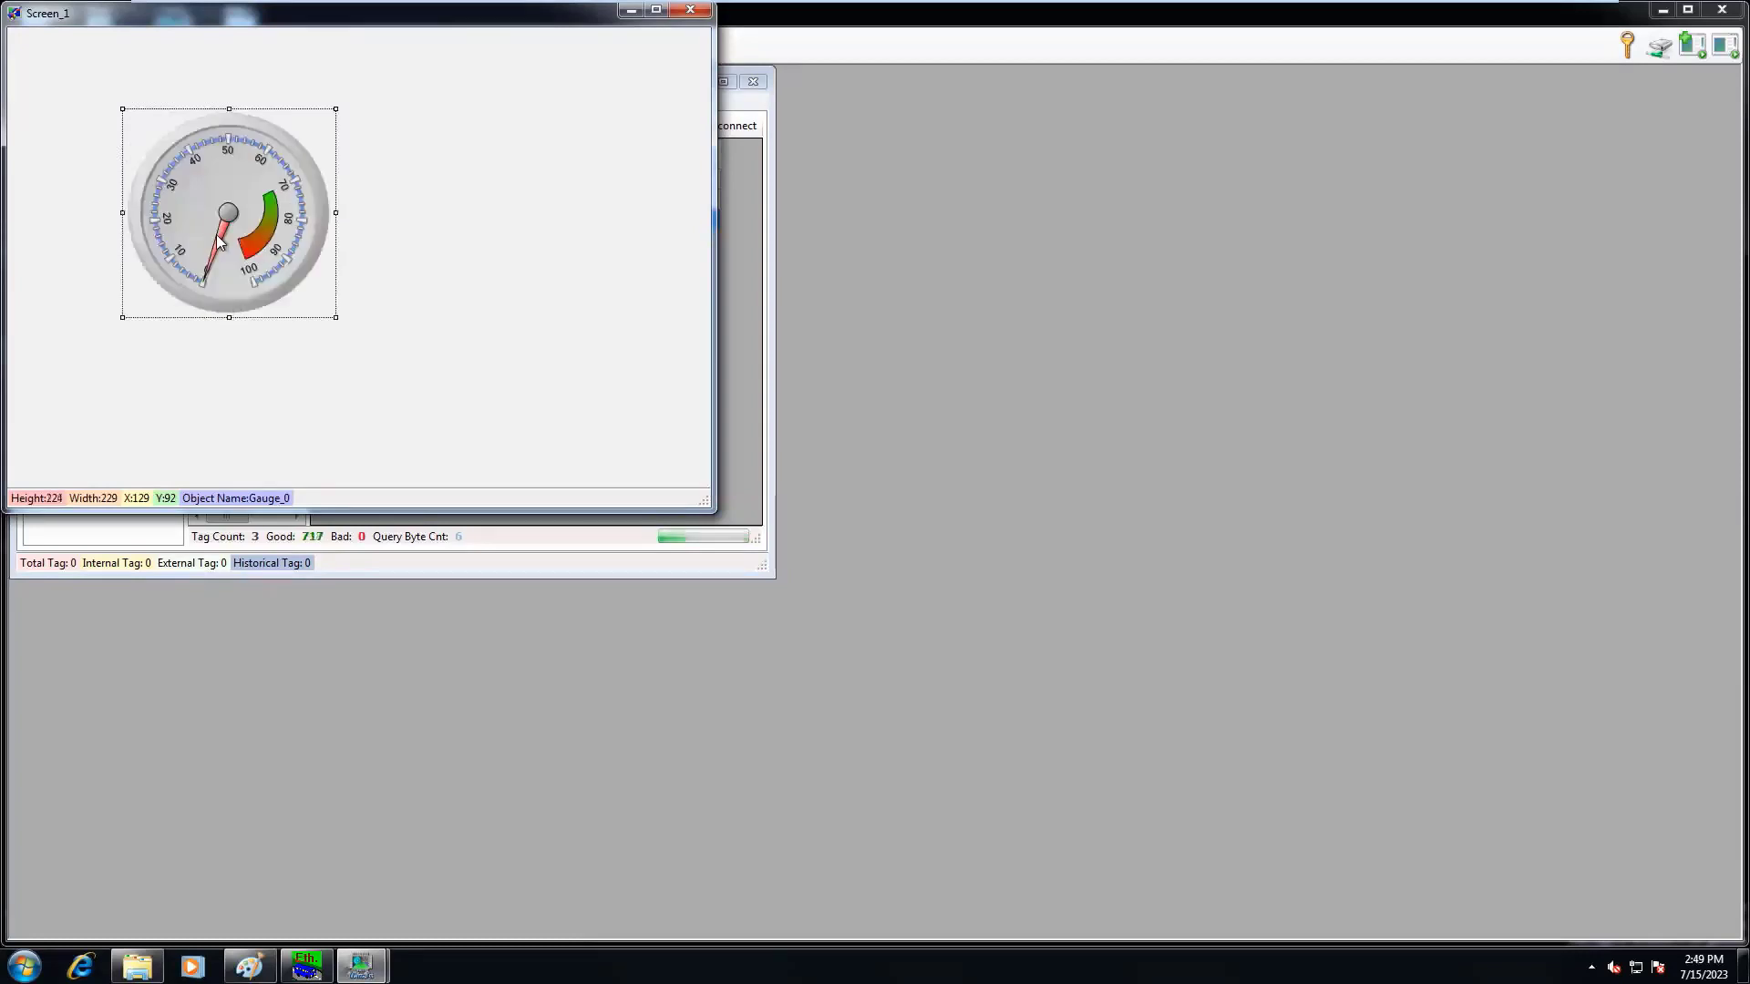
{"action": "left_click_drag", "start_coordinate": [218, 239], "coordinate": [185, 237]}
{"action": "right_click", "coordinate": [217, 236]}
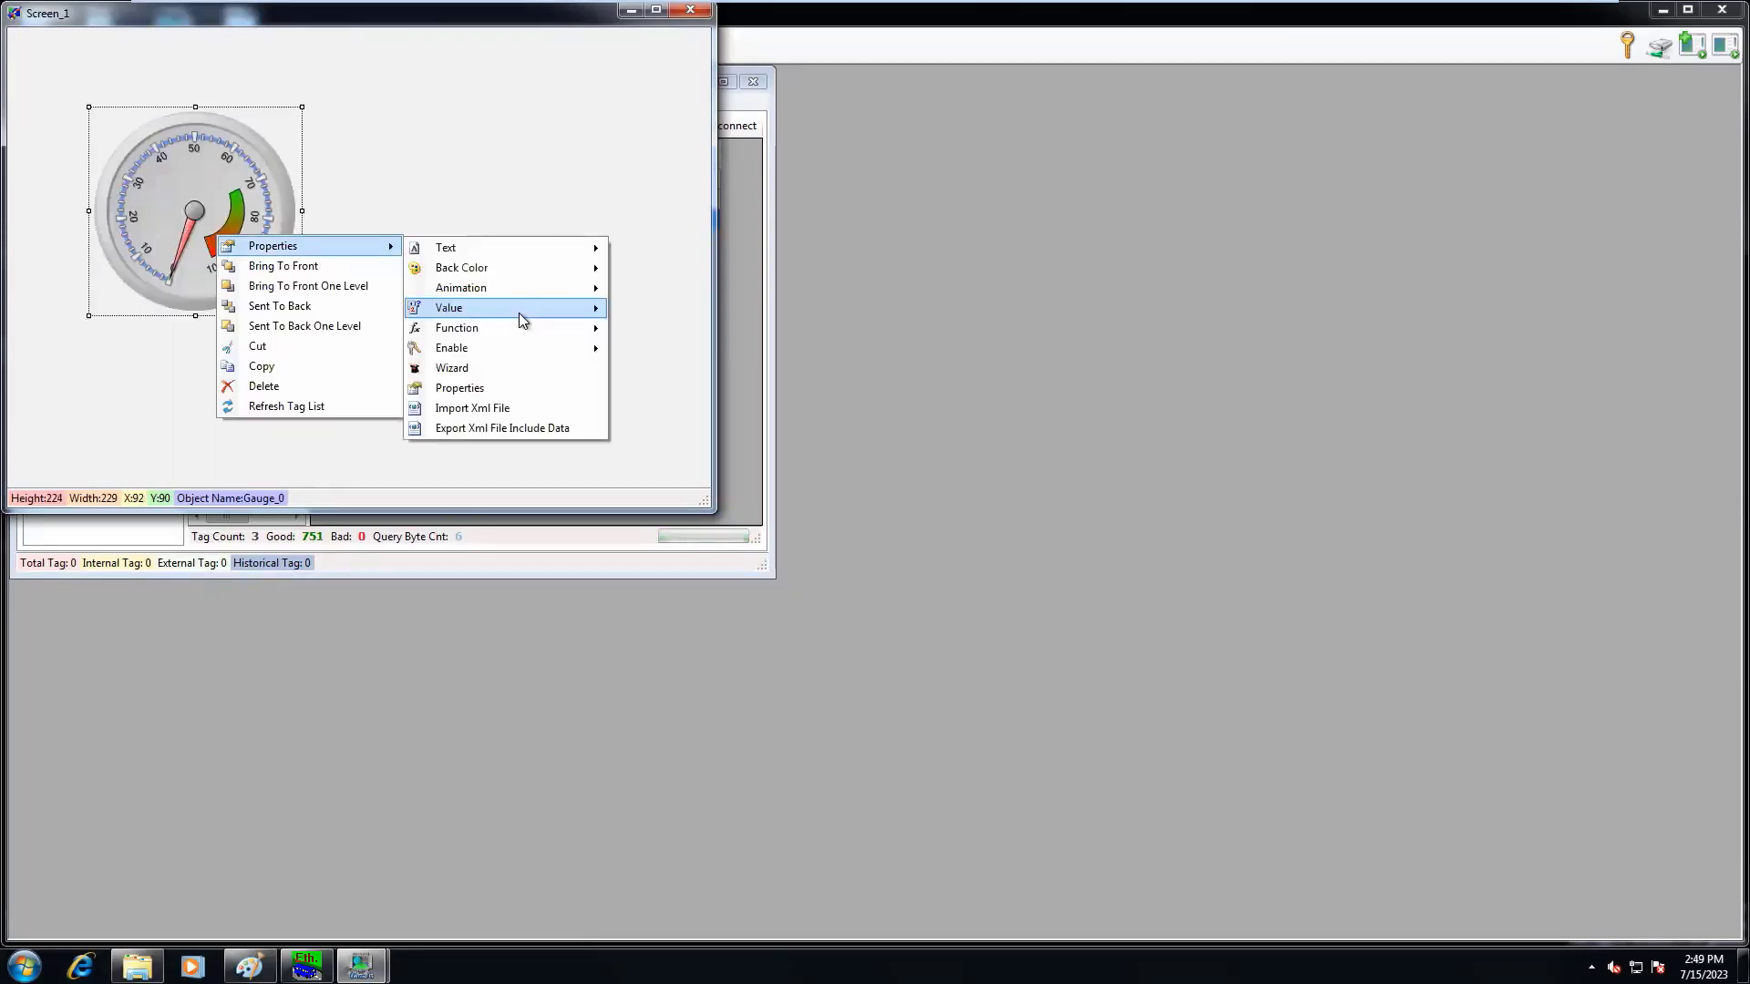
{"action": "mouse_move", "coordinate": [519, 314]}
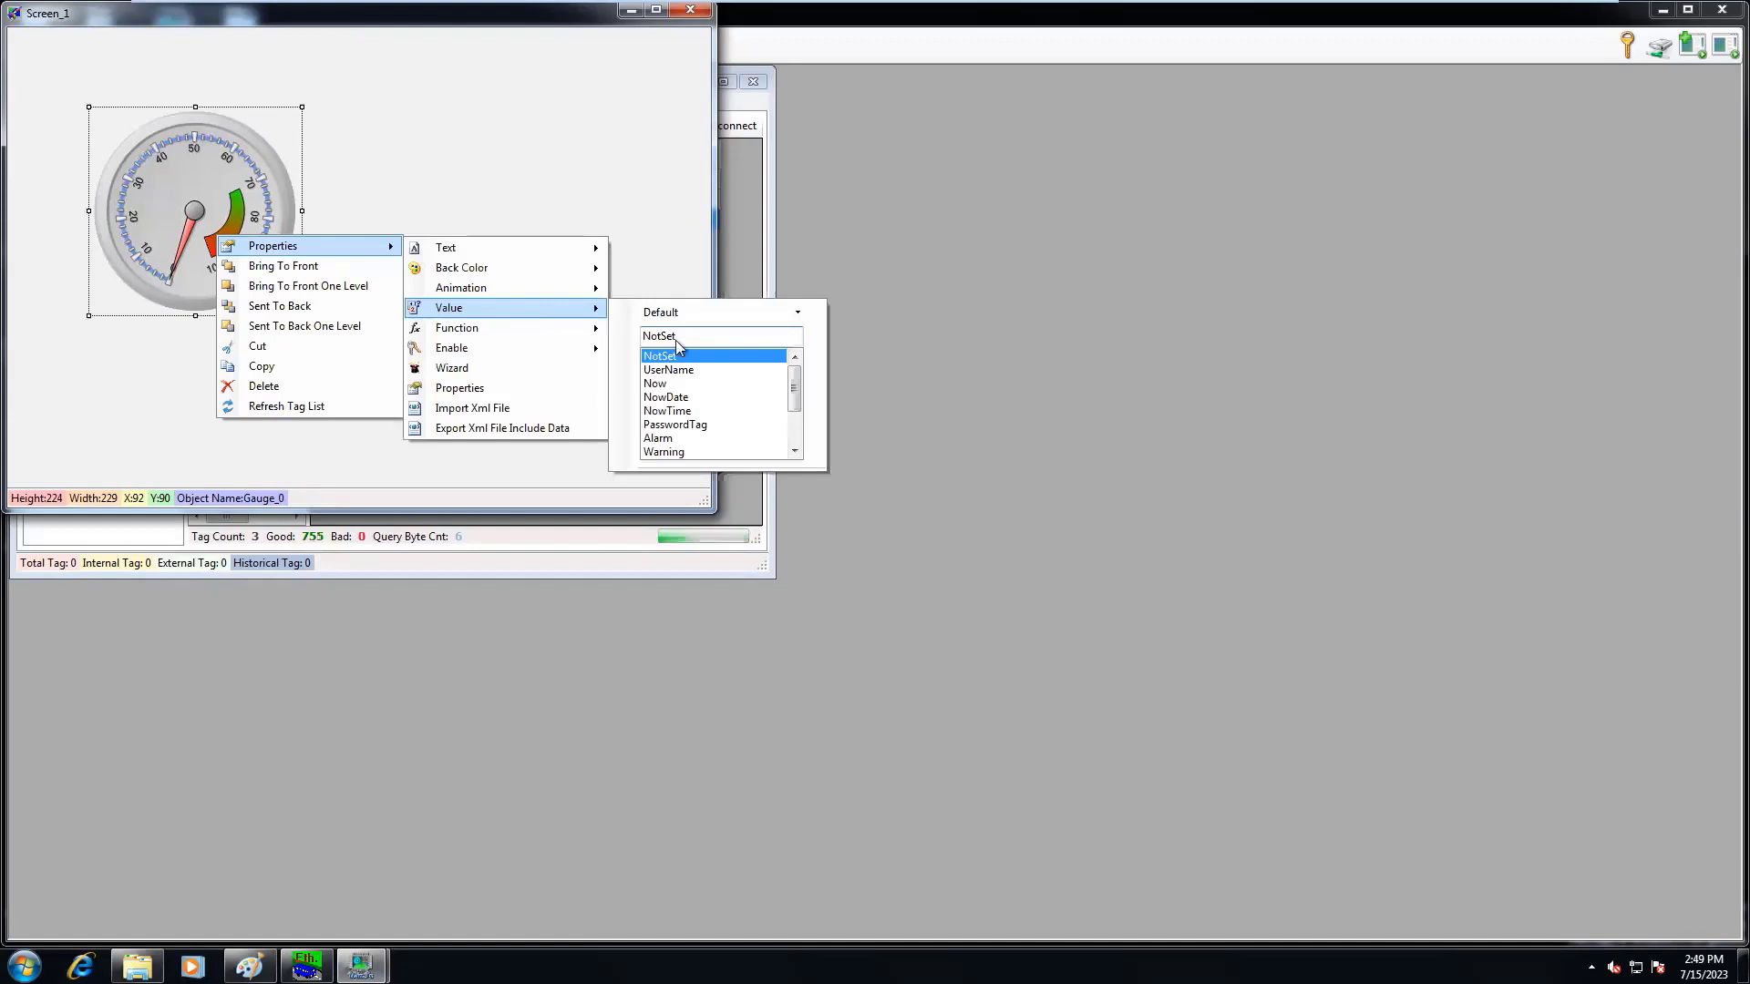
{"action": "left_click", "coordinate": [798, 434]}
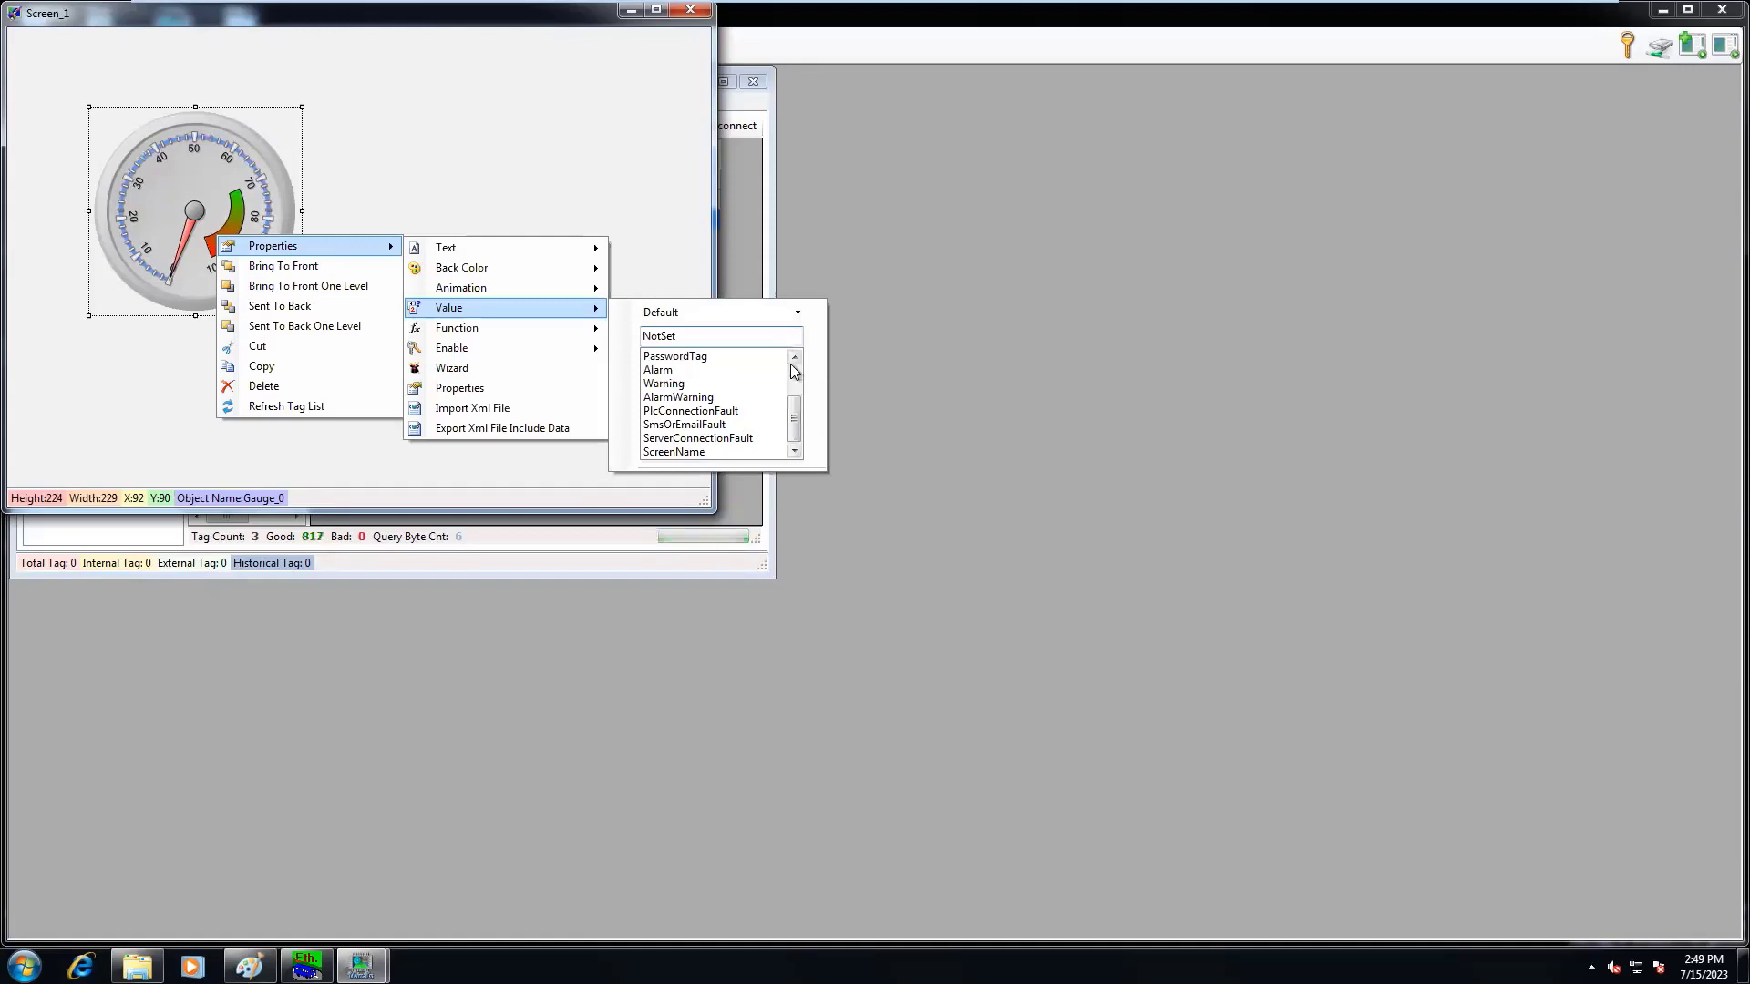
{"action": "scroll", "coordinate": [790, 364], "scroll_direction": "up", "scroll_amount": 2}
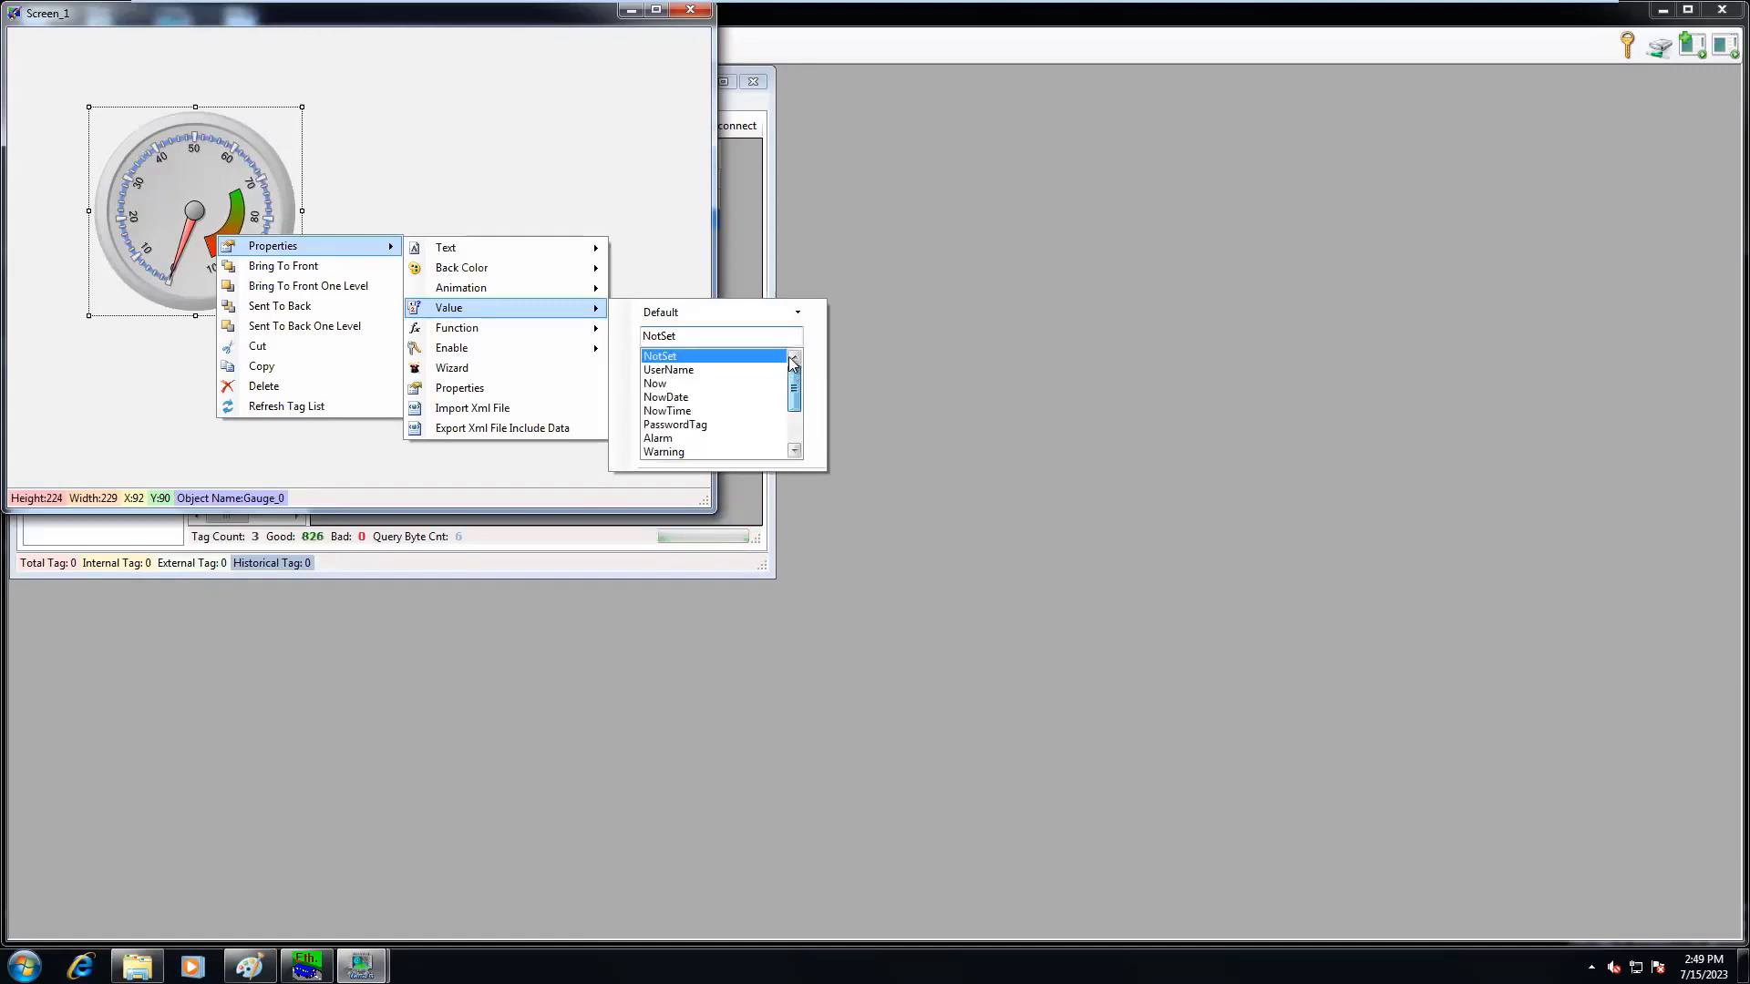
Step: Close the screen to disconnect the Modbus network, and show the Registered Tag List in the Connection Manager
{"action": "left_click", "coordinate": [691, 10]}
{"action": "left_click", "coordinate": [691, 11]}
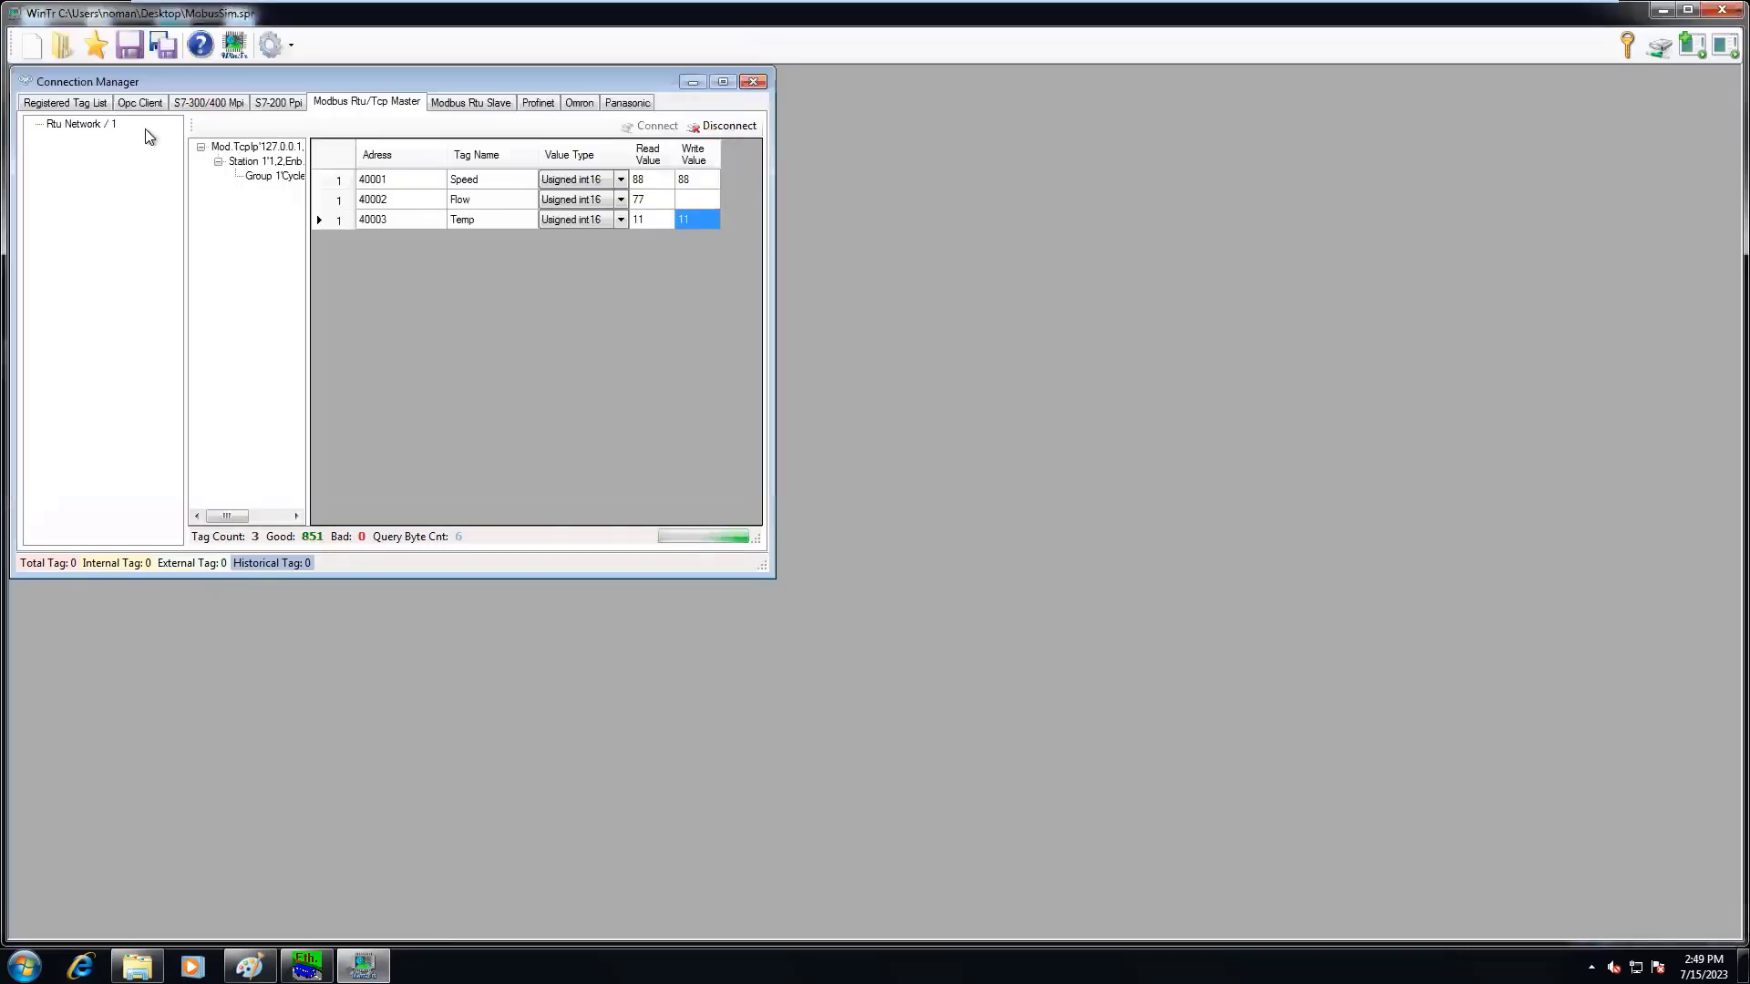
{"action": "left_click", "coordinate": [725, 126]}
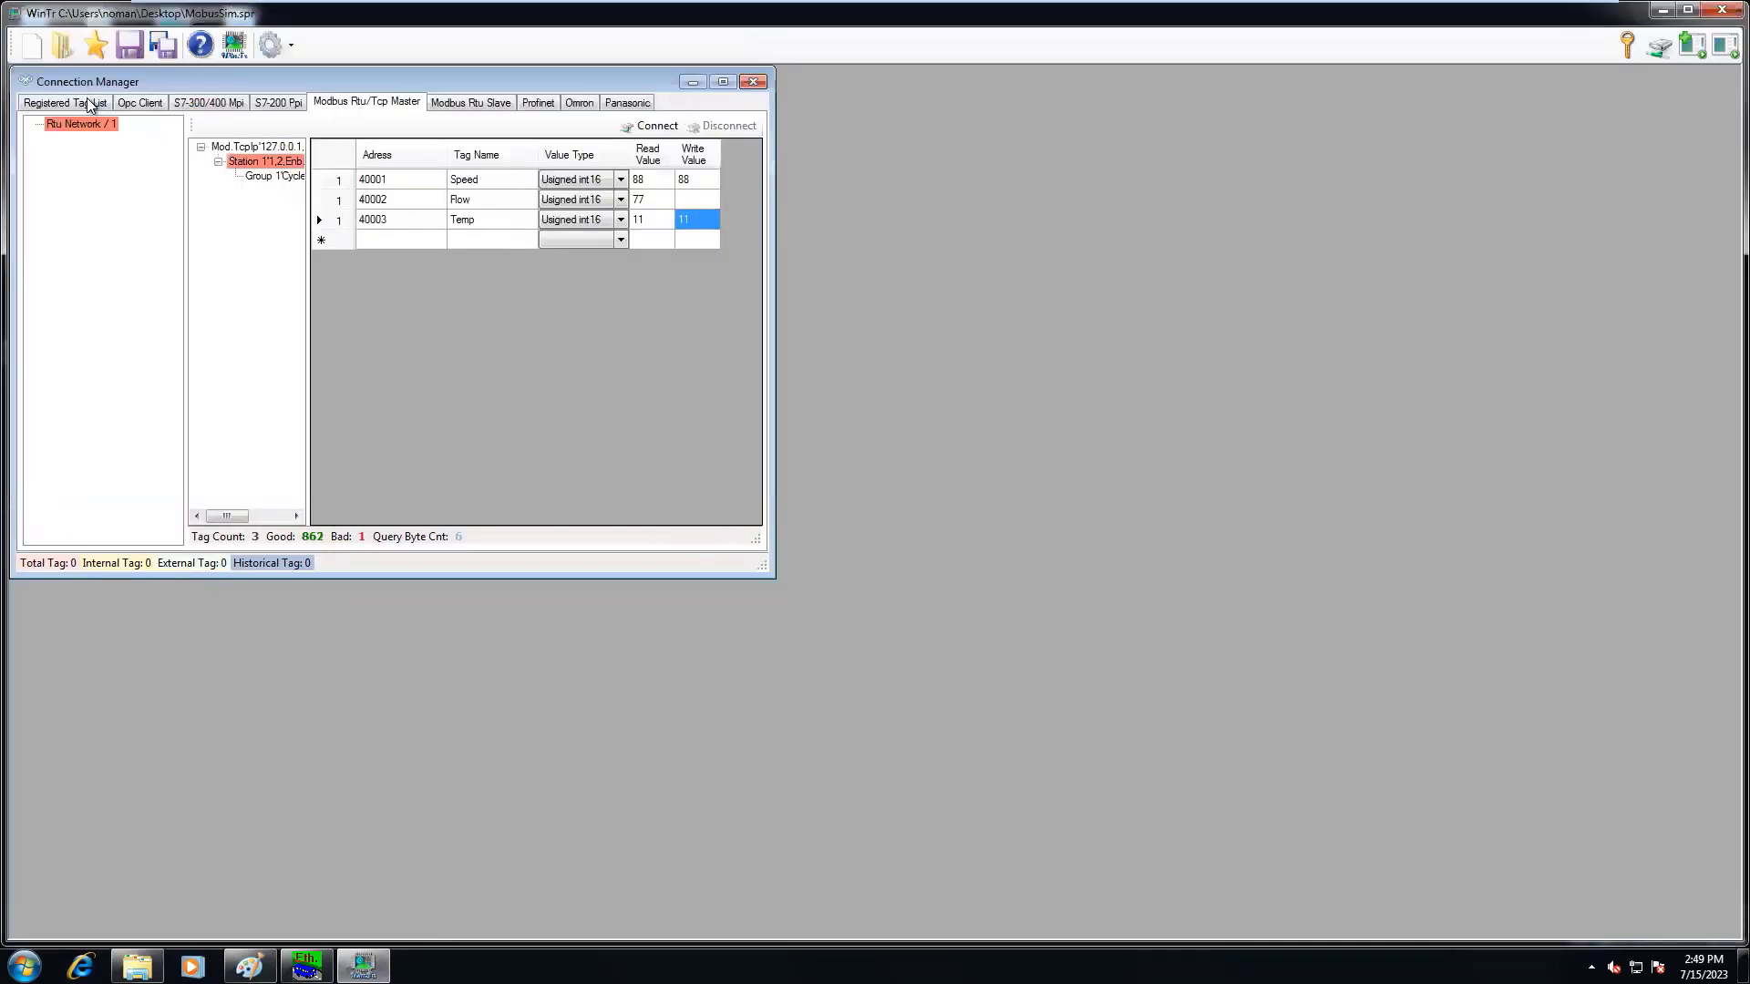
{"action": "left_click", "coordinate": [90, 104]}
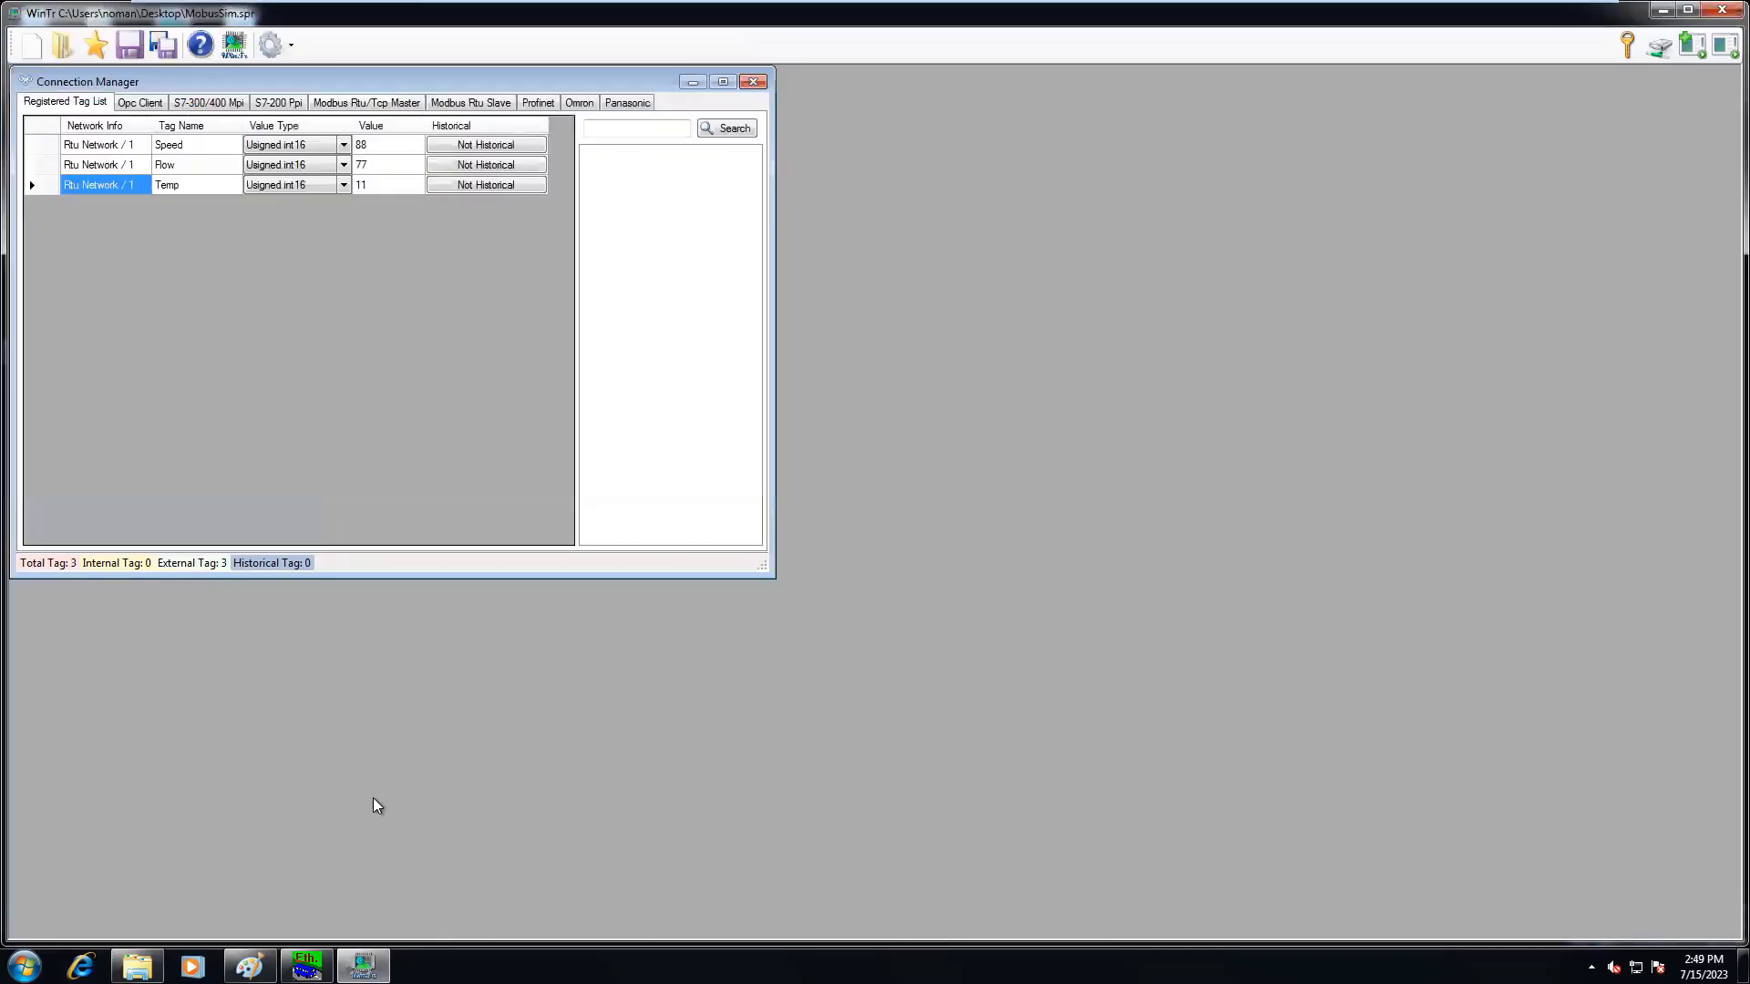
Step: Reopen Screen_1 in the Screen Designer
{"action": "left_click", "coordinate": [274, 46]}
{"action": "mouse_move", "coordinate": [384, 109]}
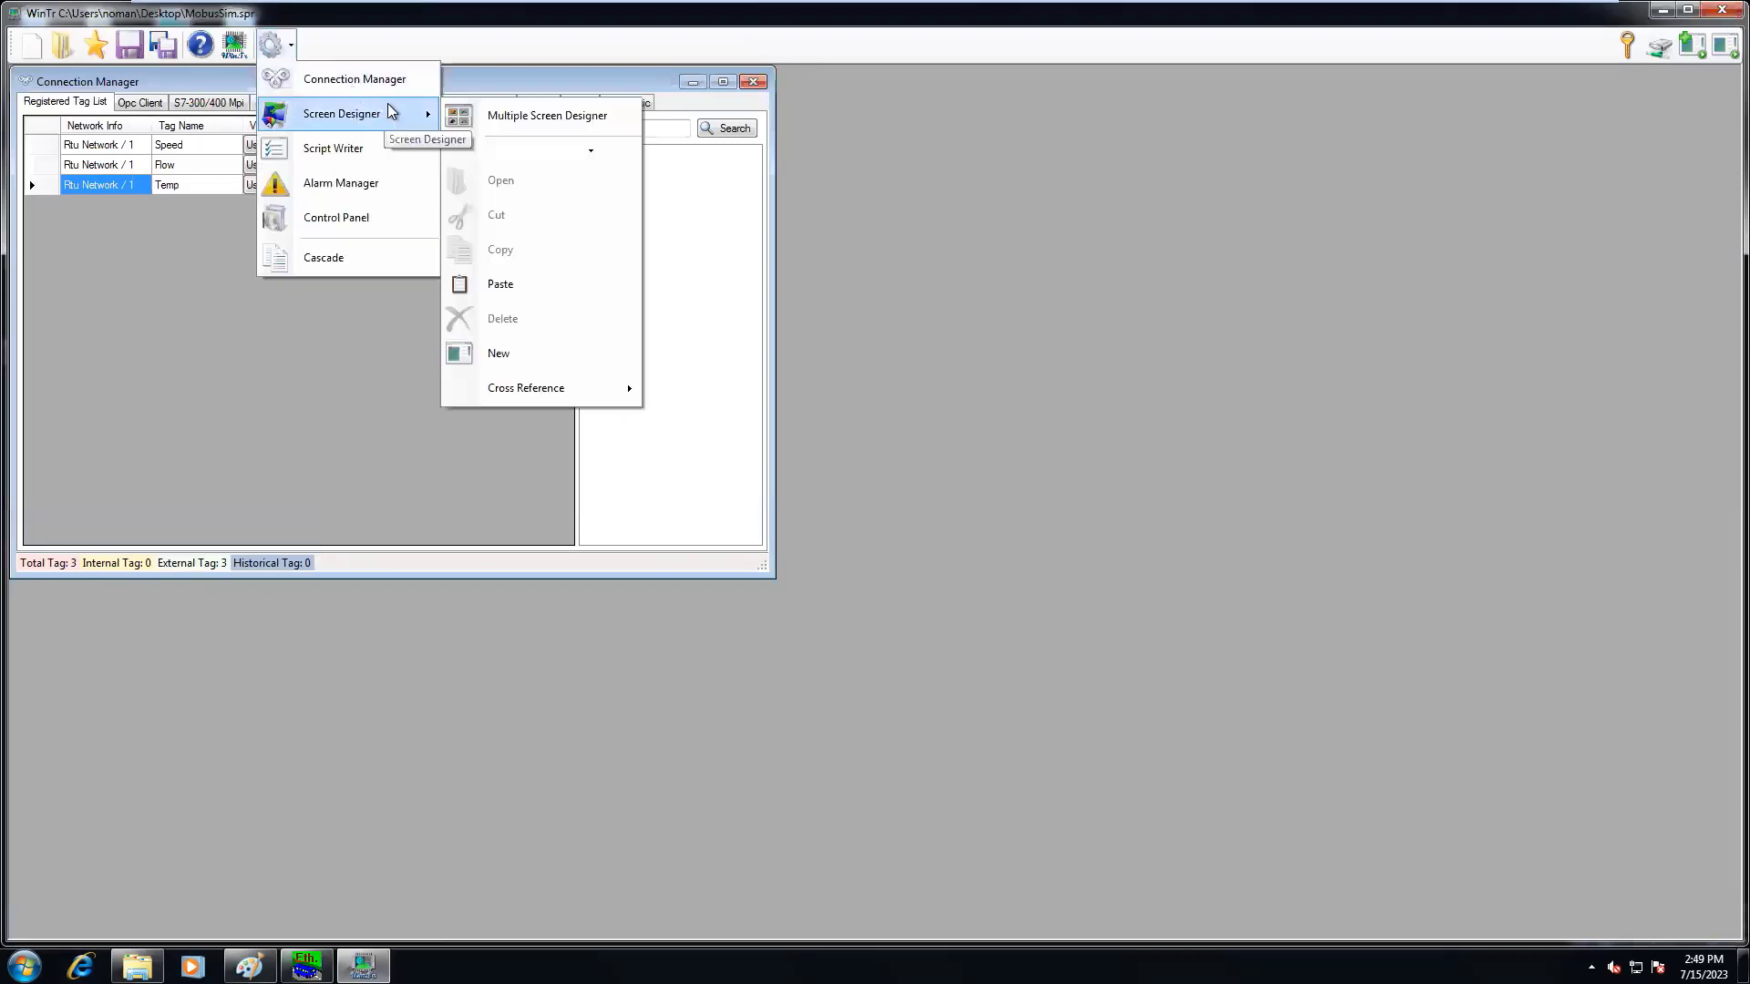
{"action": "left_click", "coordinate": [589, 151]}
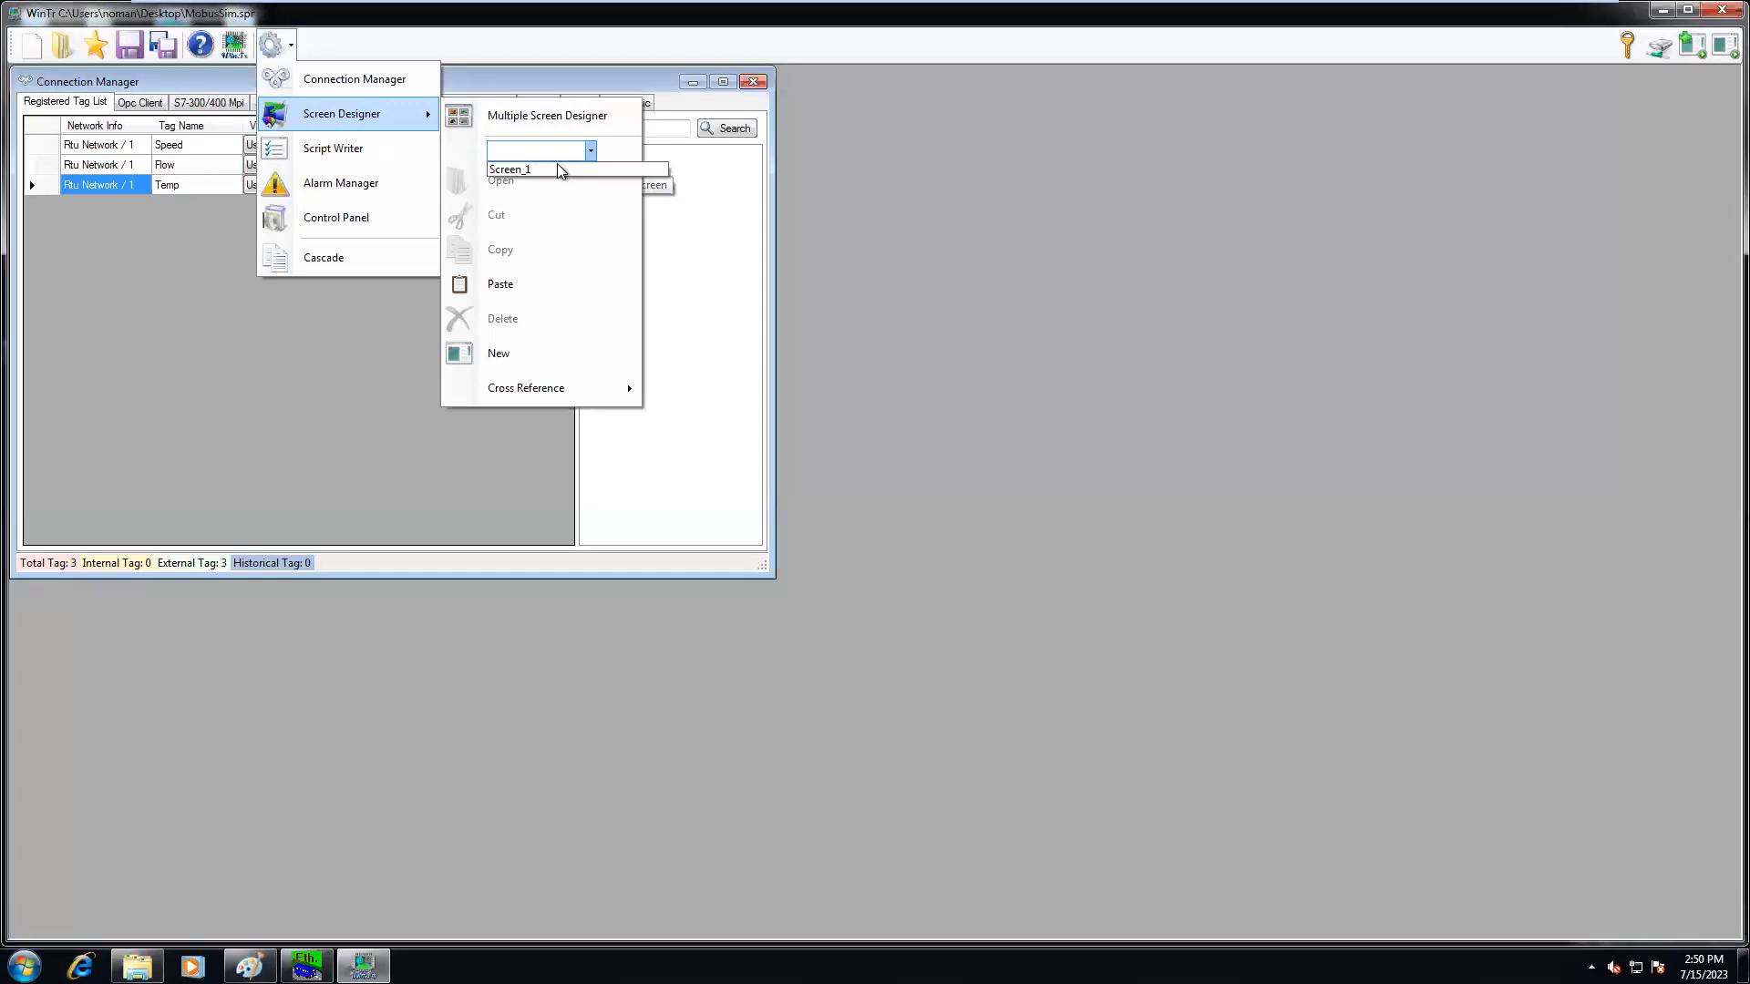
{"action": "left_click", "coordinate": [556, 164]}
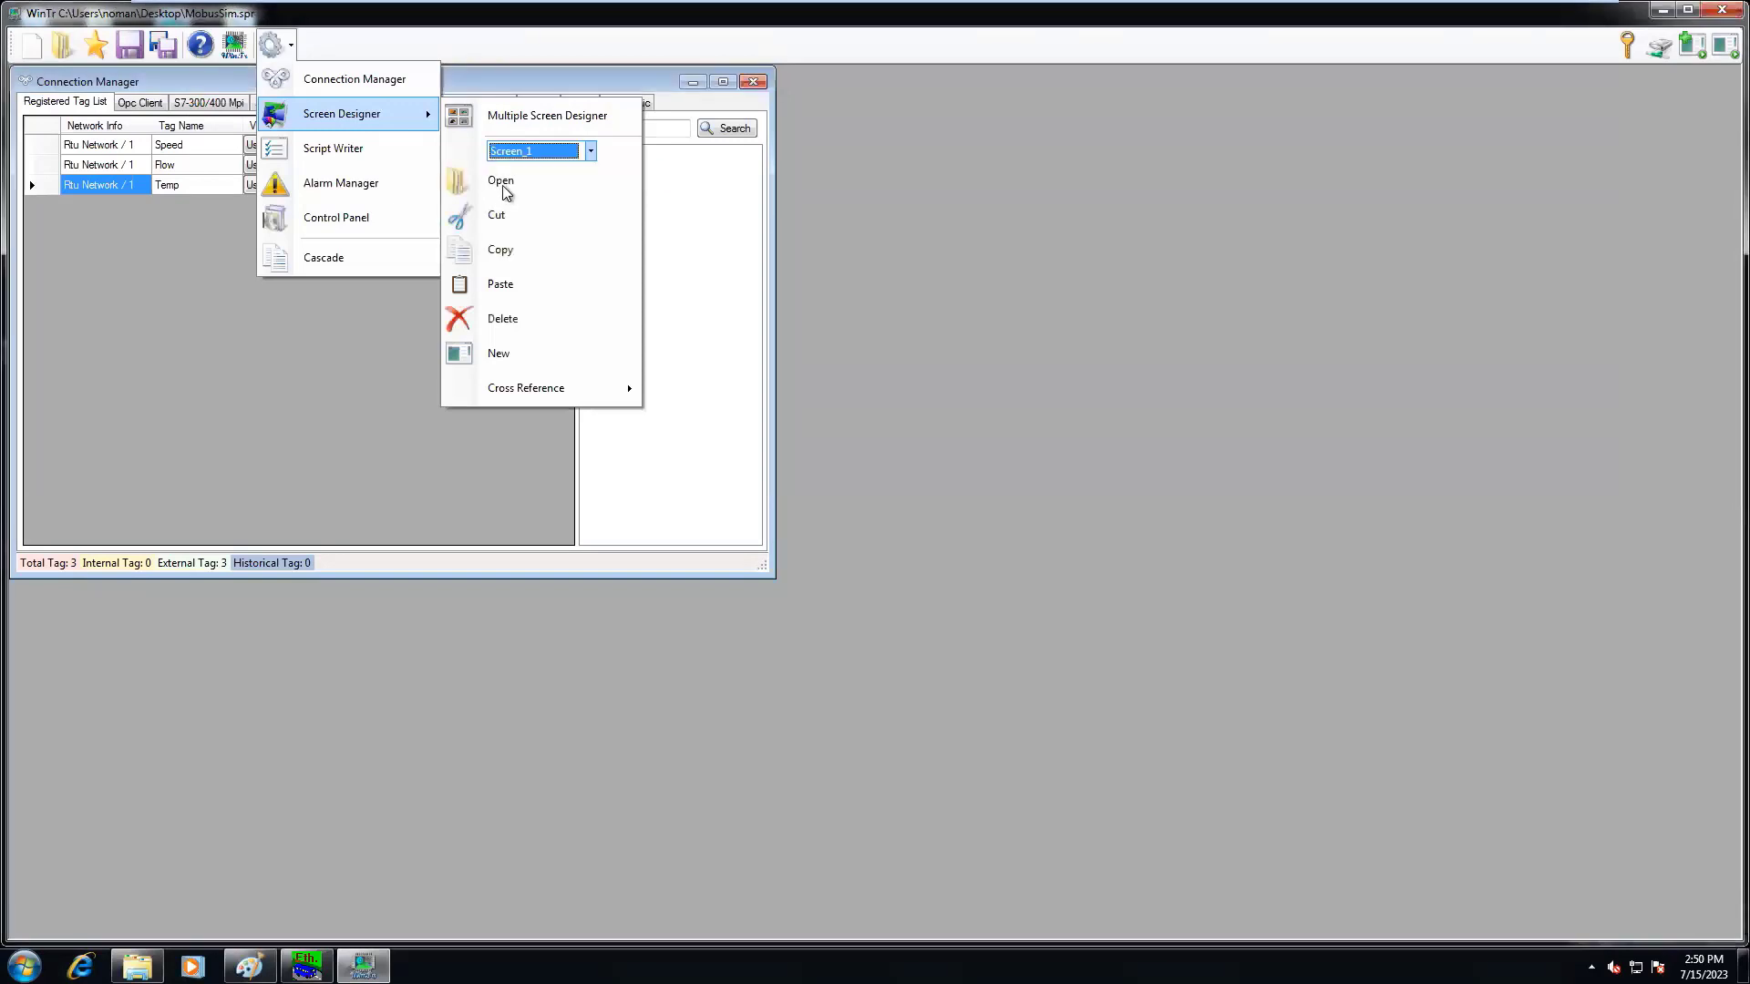
{"action": "left_click", "coordinate": [504, 182]}
Step: Assign the Speed tag to the gauge's Value property
{"action": "left_click", "coordinate": [212, 146]}
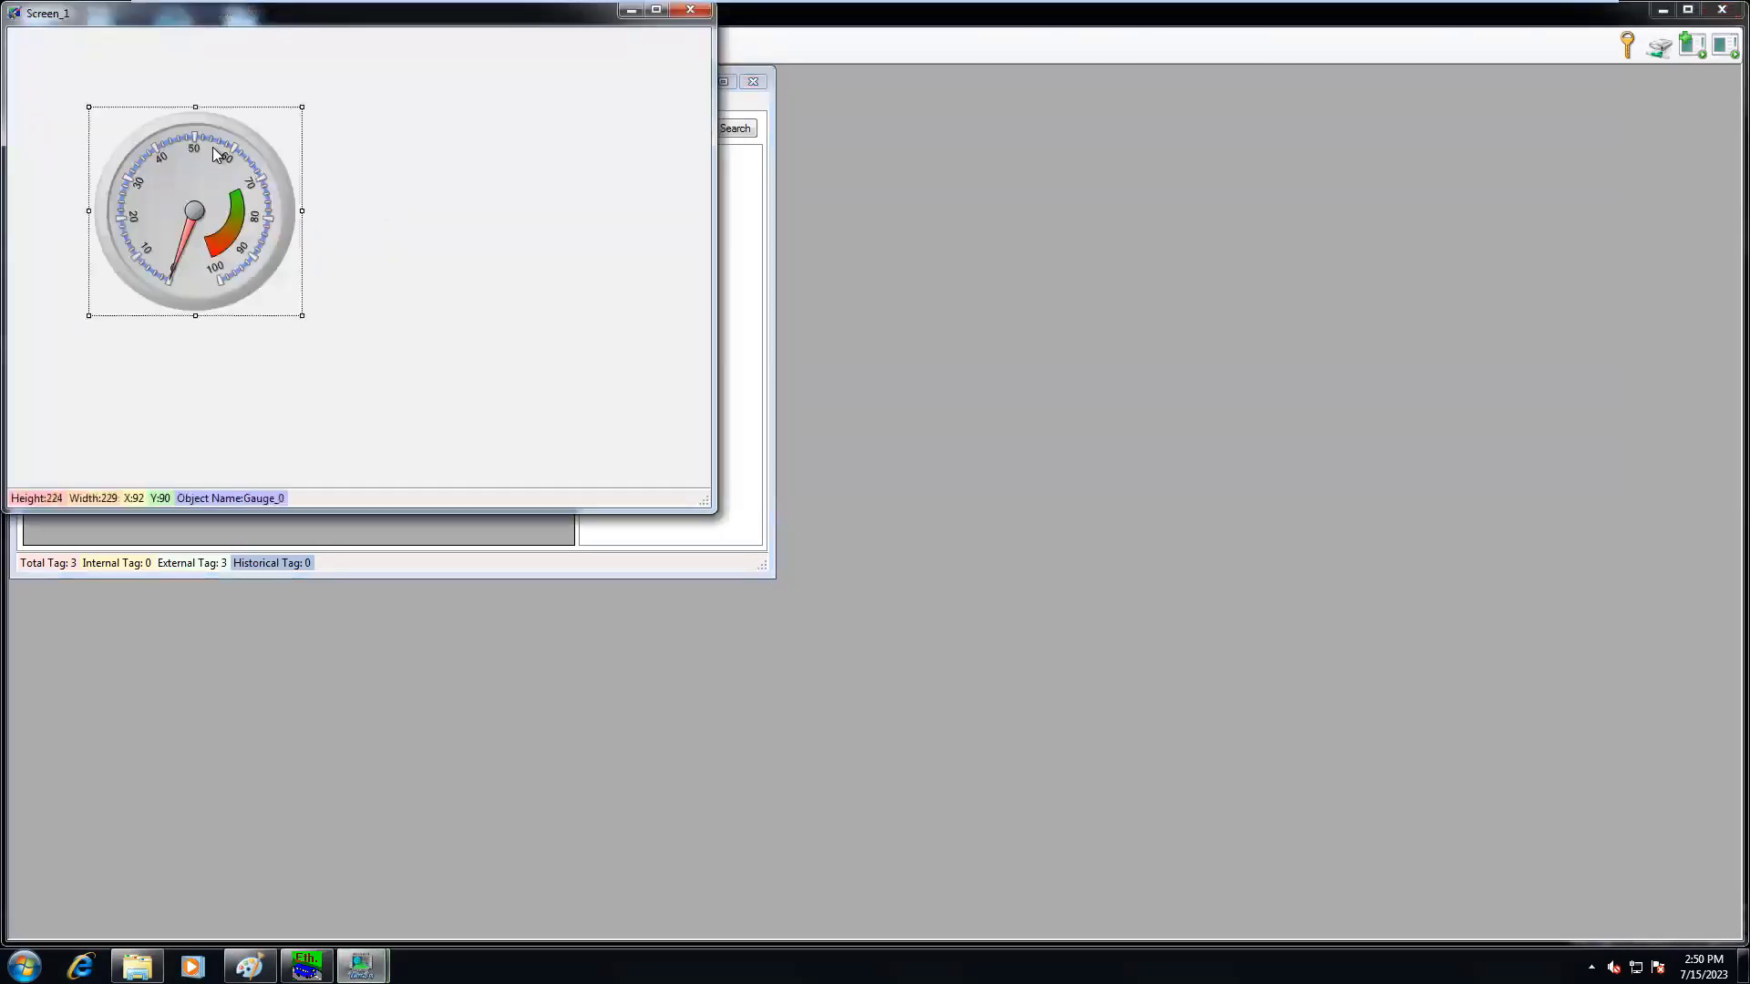
{"action": "right_click", "coordinate": [214, 148]}
{"action": "mouse_move", "coordinate": [276, 160]}
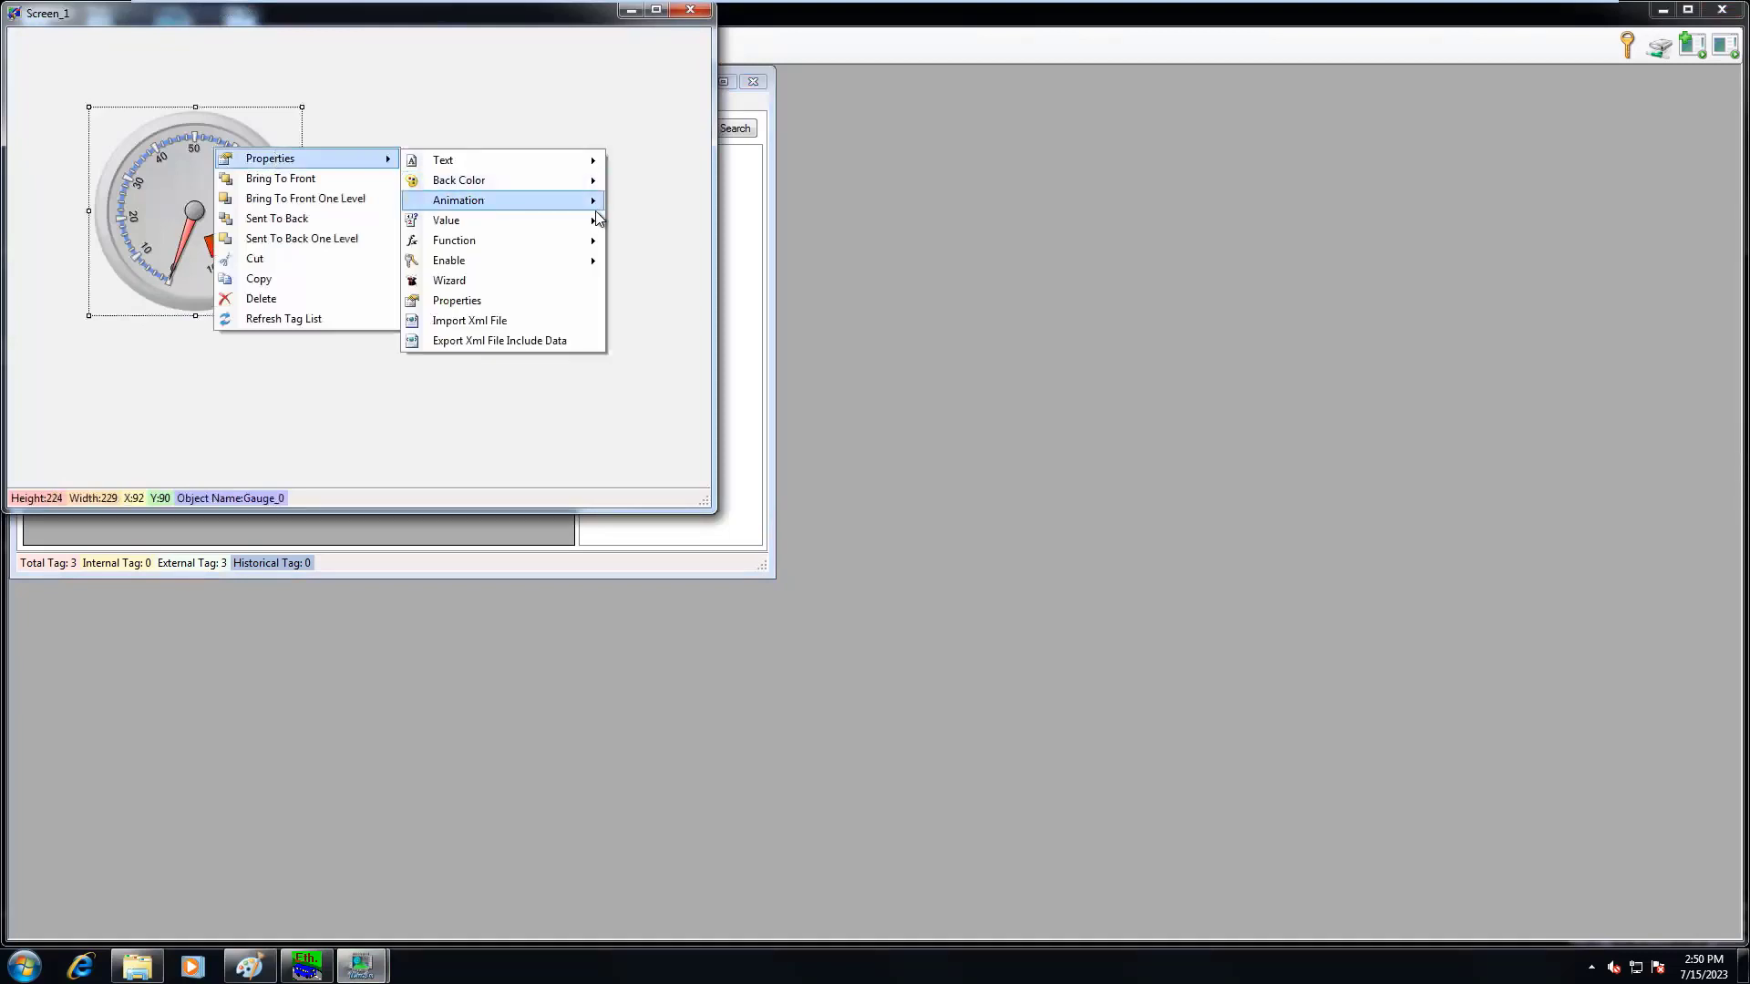
{"action": "mouse_move", "coordinate": [596, 221]}
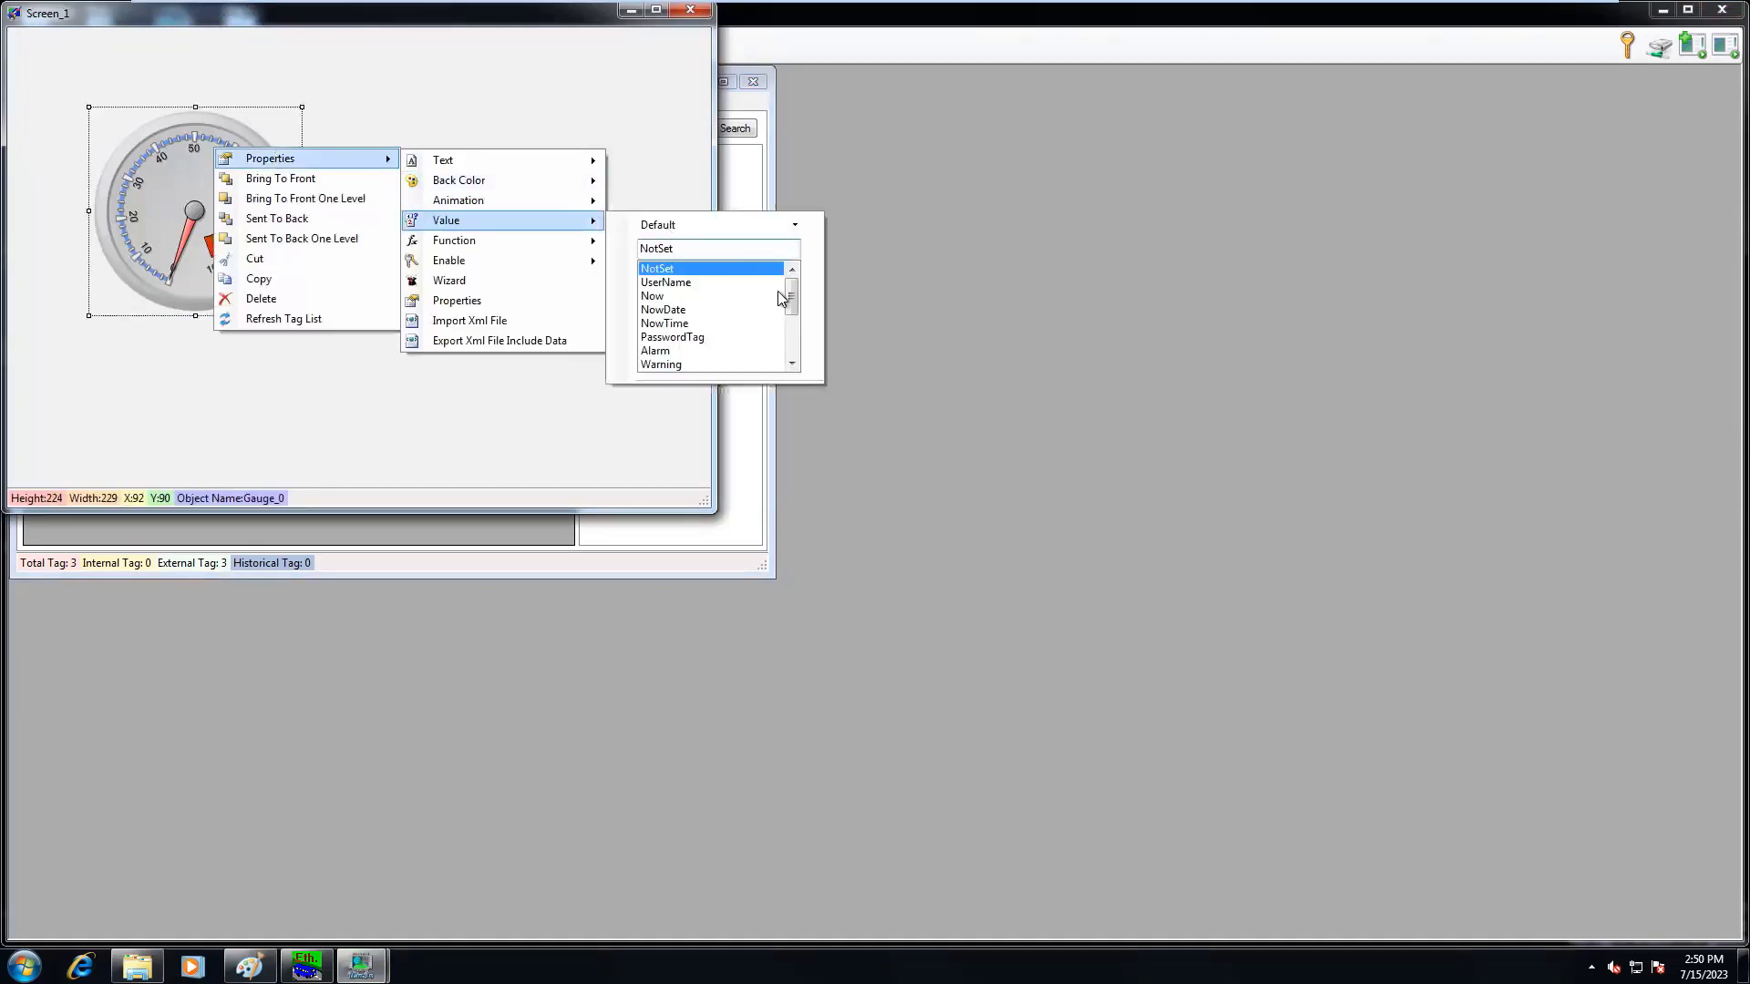
{"action": "left_click_drag", "start_coordinate": [795, 293], "coordinate": [795, 338]}
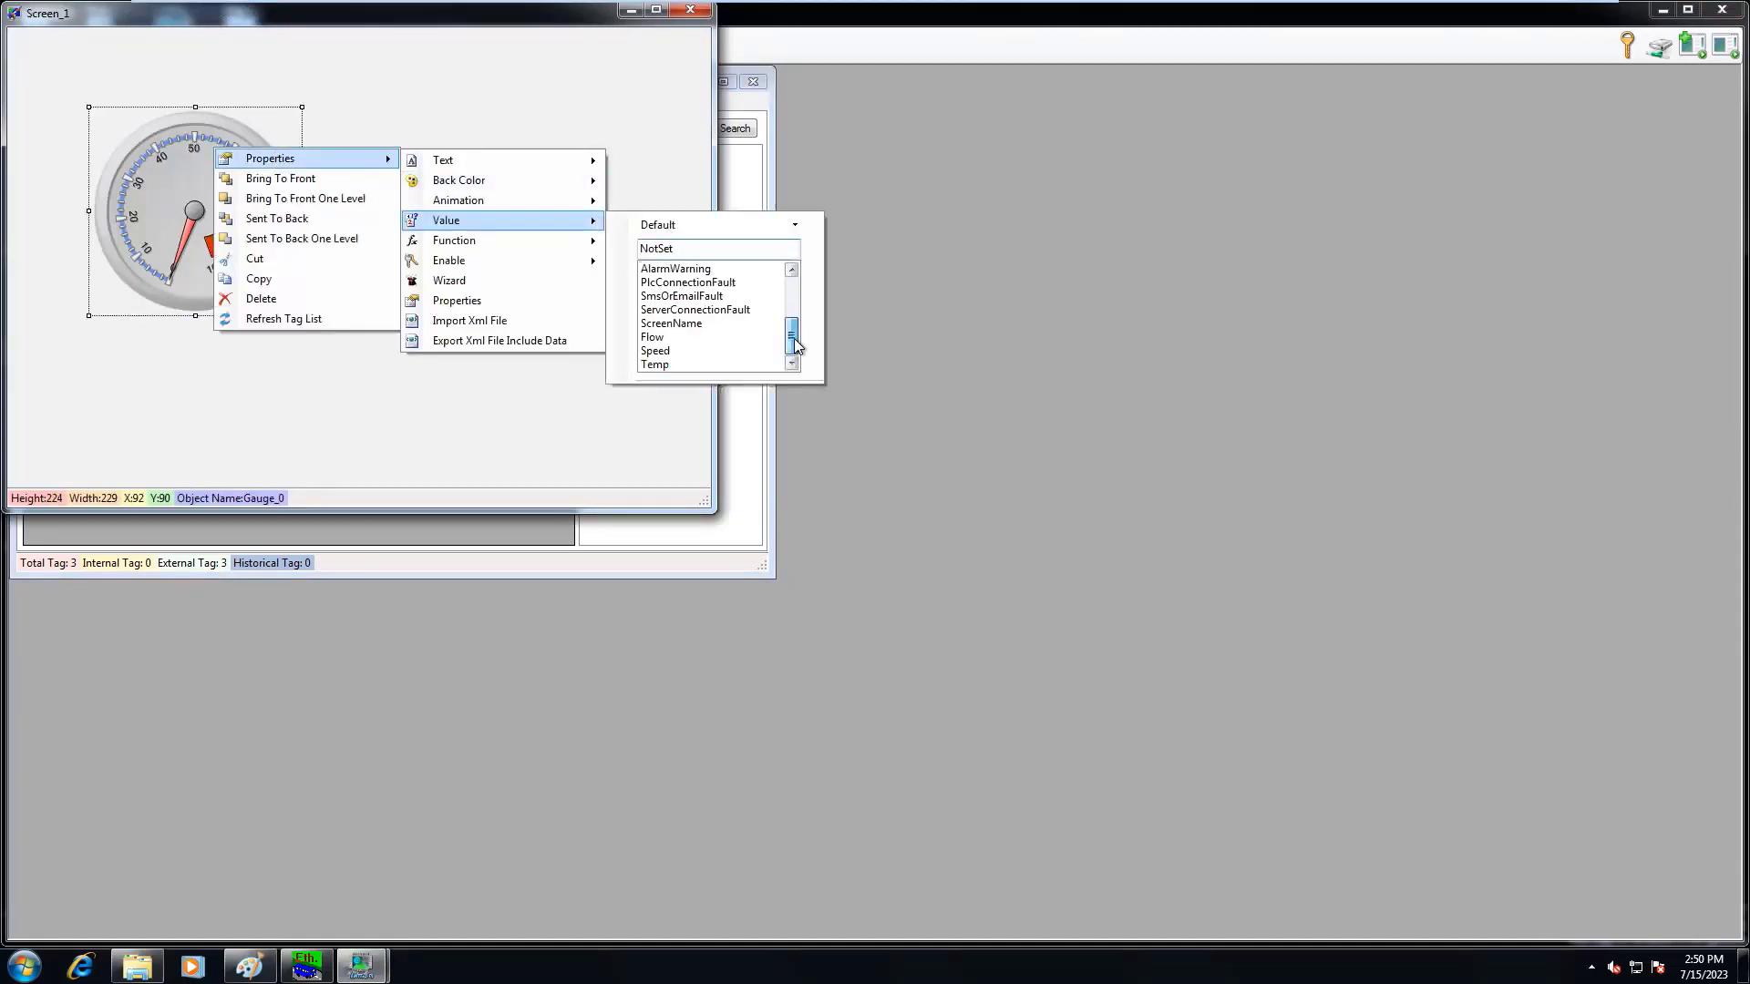
{"action": "left_click", "coordinate": [647, 351]}
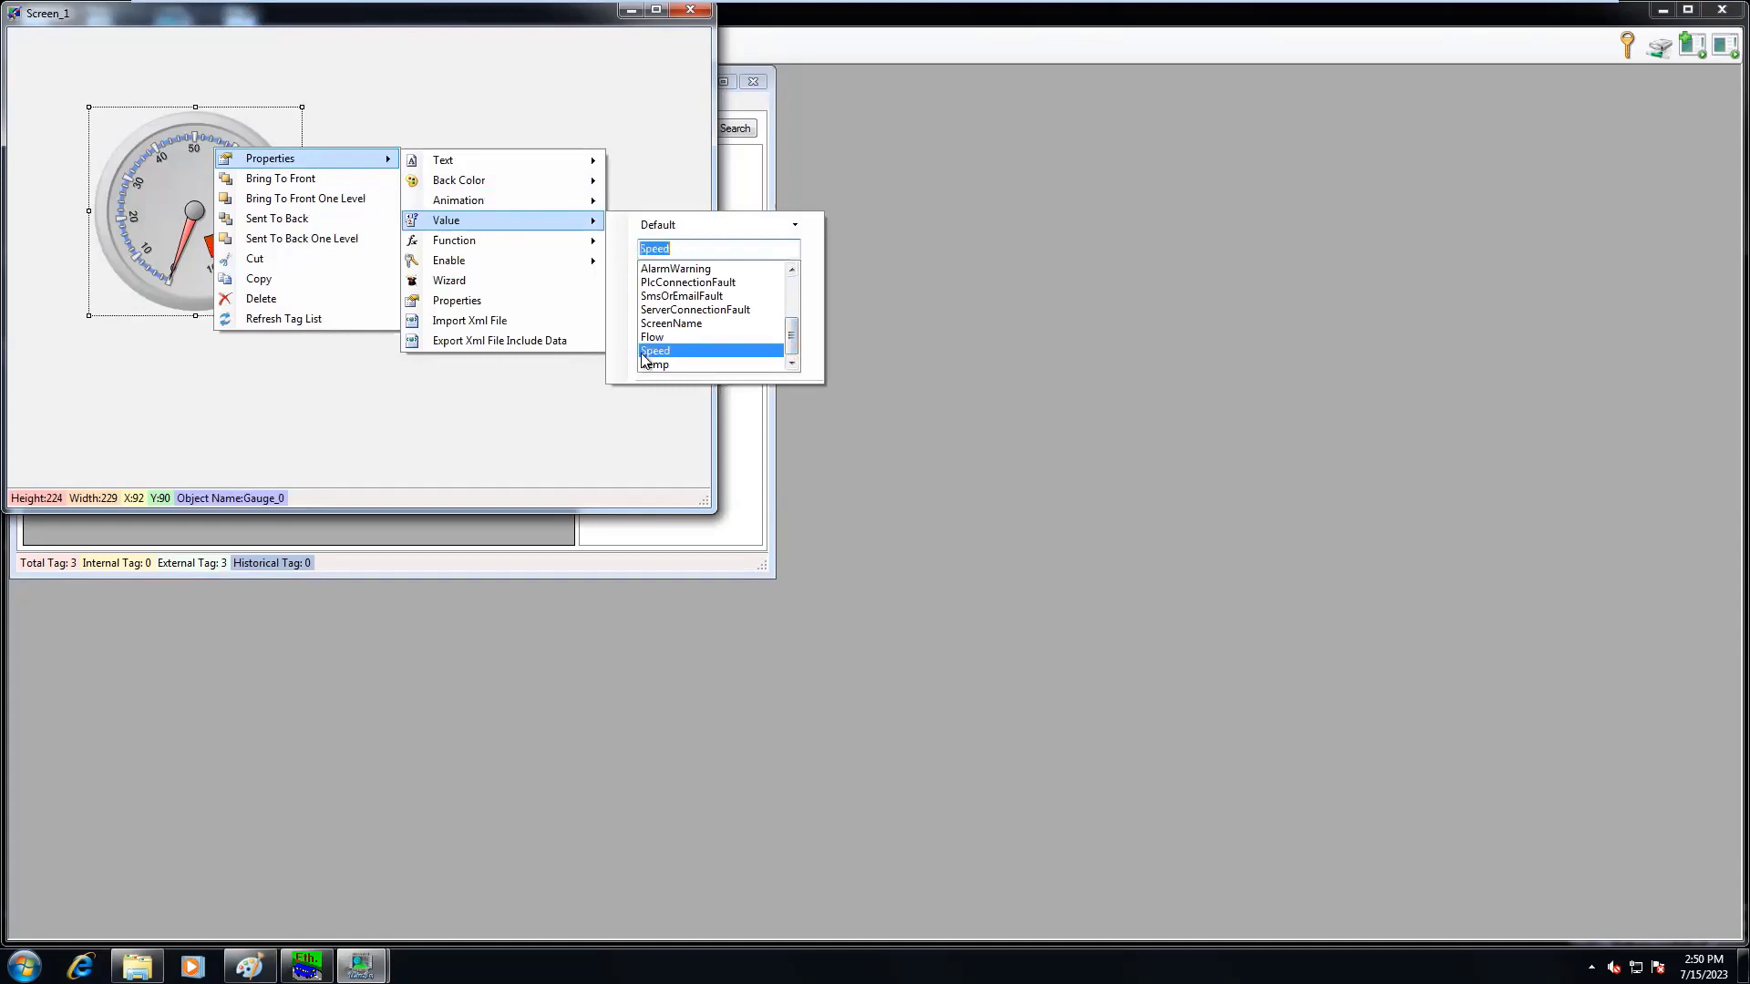
{"action": "left_click", "coordinate": [490, 374]}
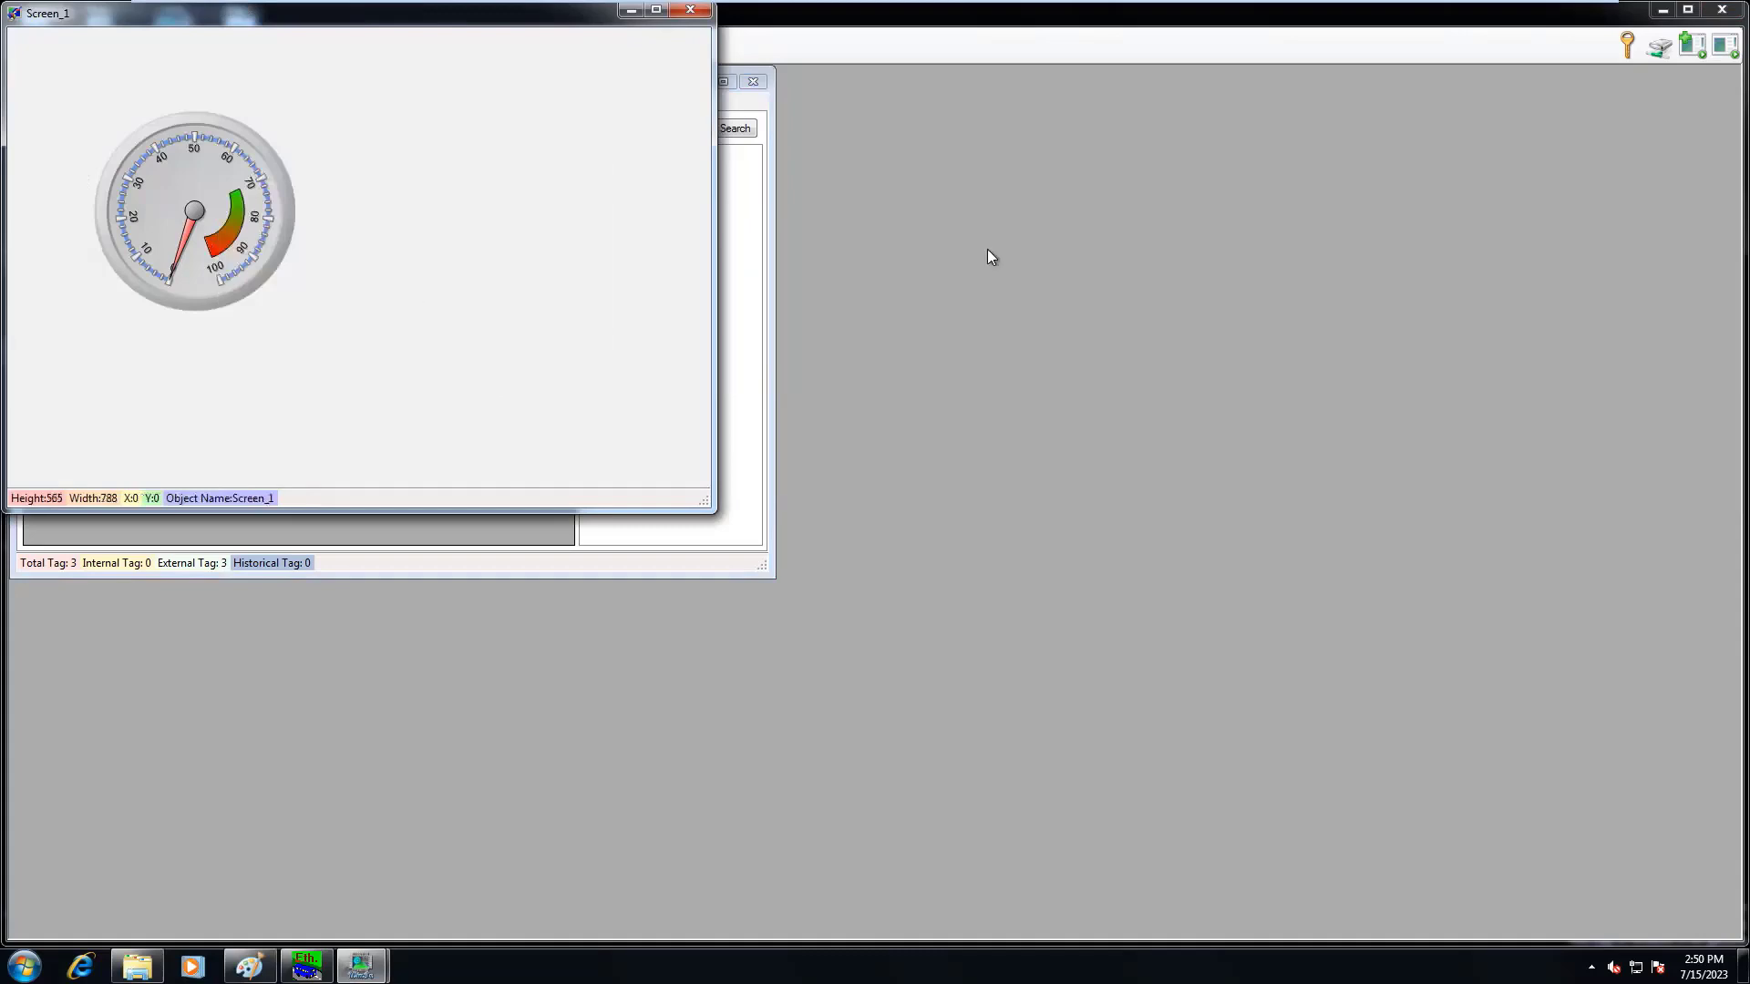
Step: Add a text box to Screen_1 on the empty area to the right of the gauge
{"action": "right_click", "coordinate": [462, 115]}
{"action": "mouse_move", "coordinate": [504, 121]}
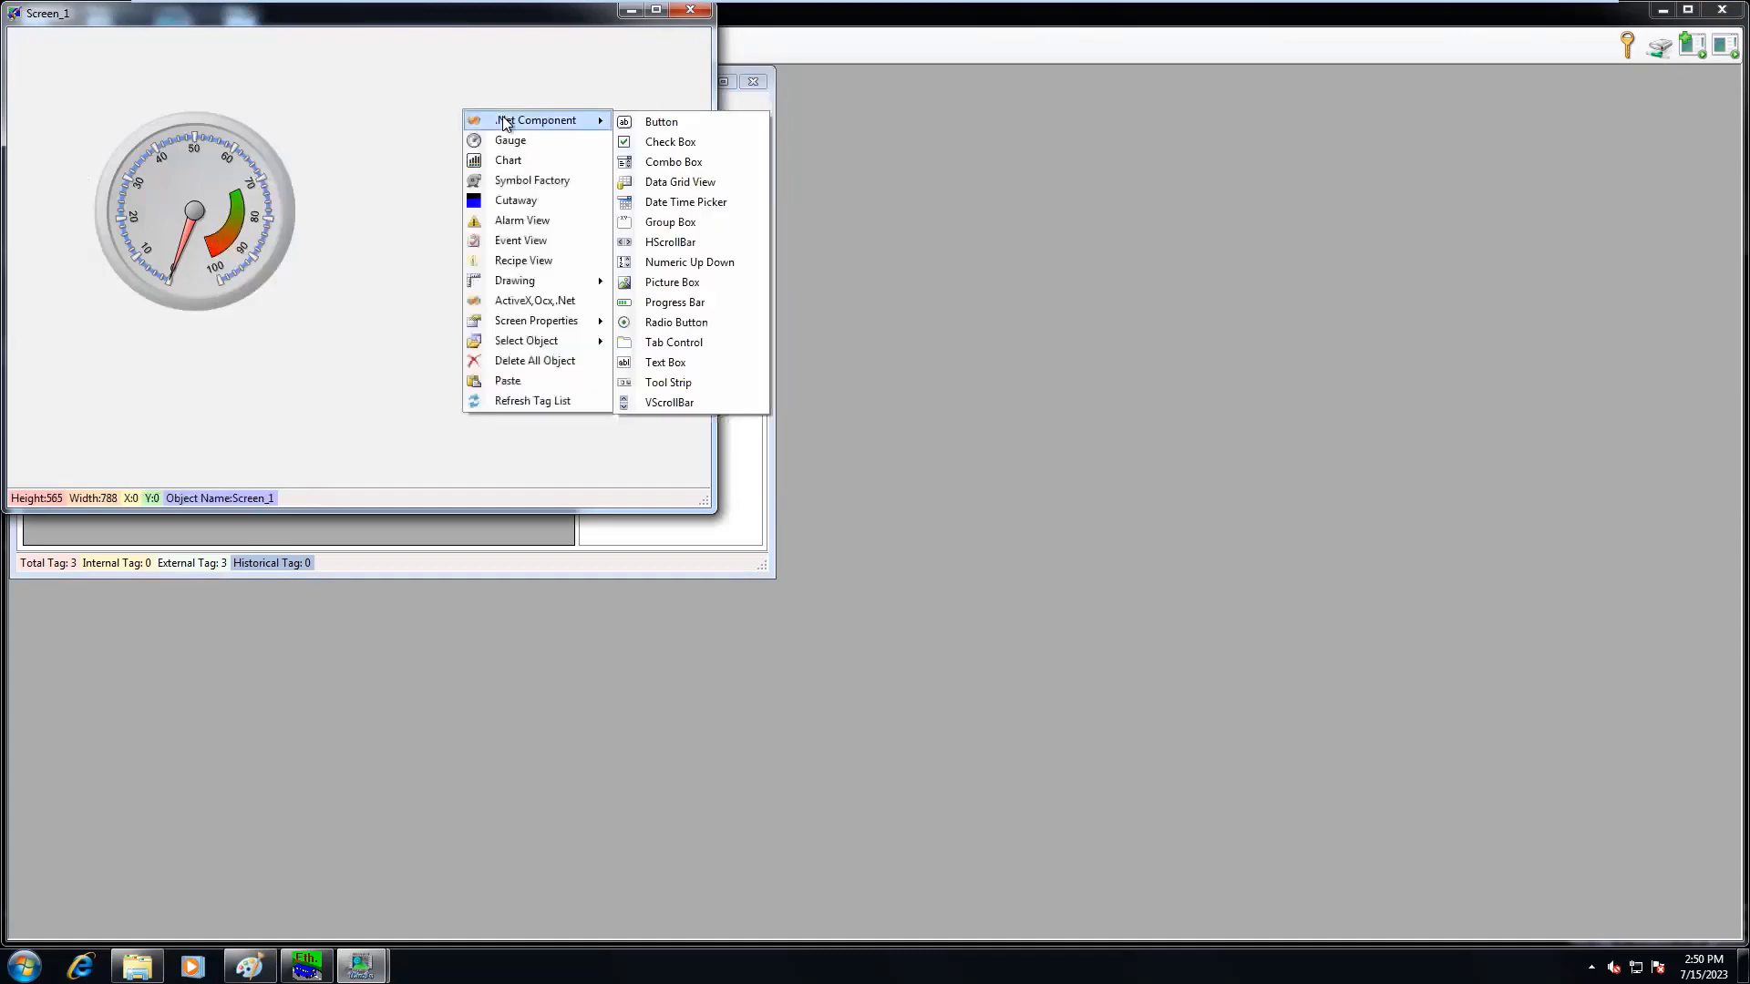
{"action": "left_click", "coordinate": [681, 363]}
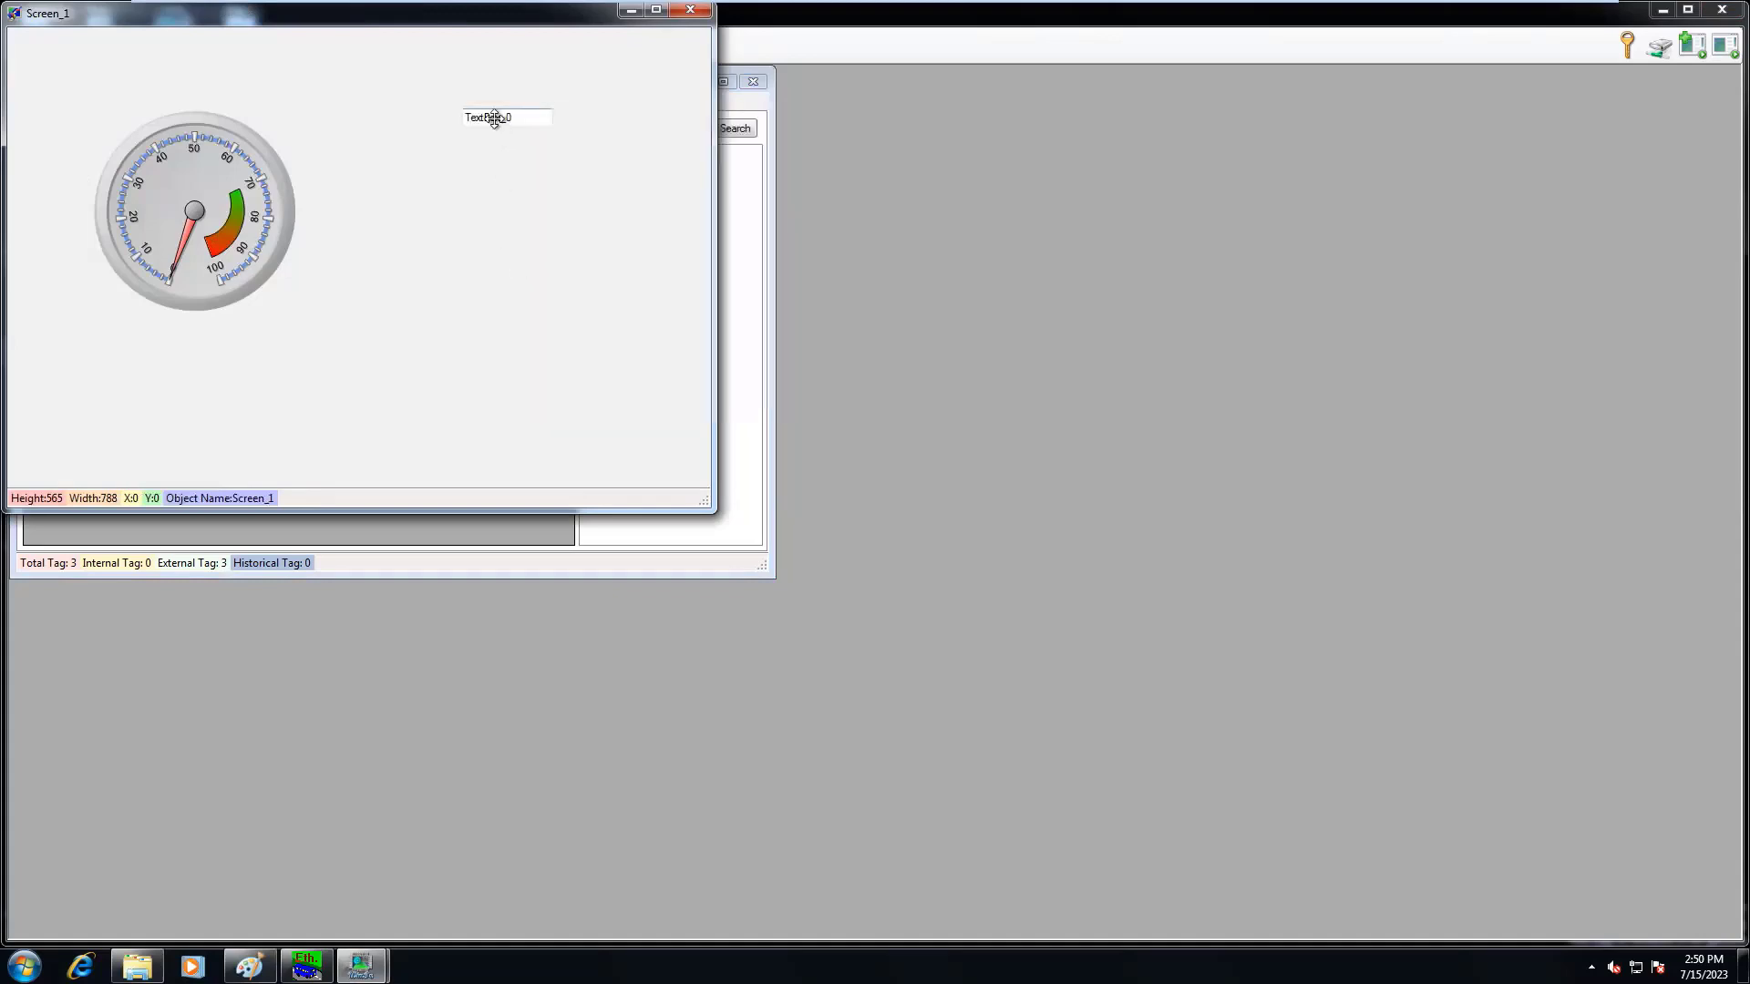
Step: Move the text box closer to the gauge, to about X 391, Y 155
{"action": "left_click", "coordinate": [496, 125]}
{"action": "left_click_drag", "start_coordinate": [495, 125], "coordinate": [395, 185]}
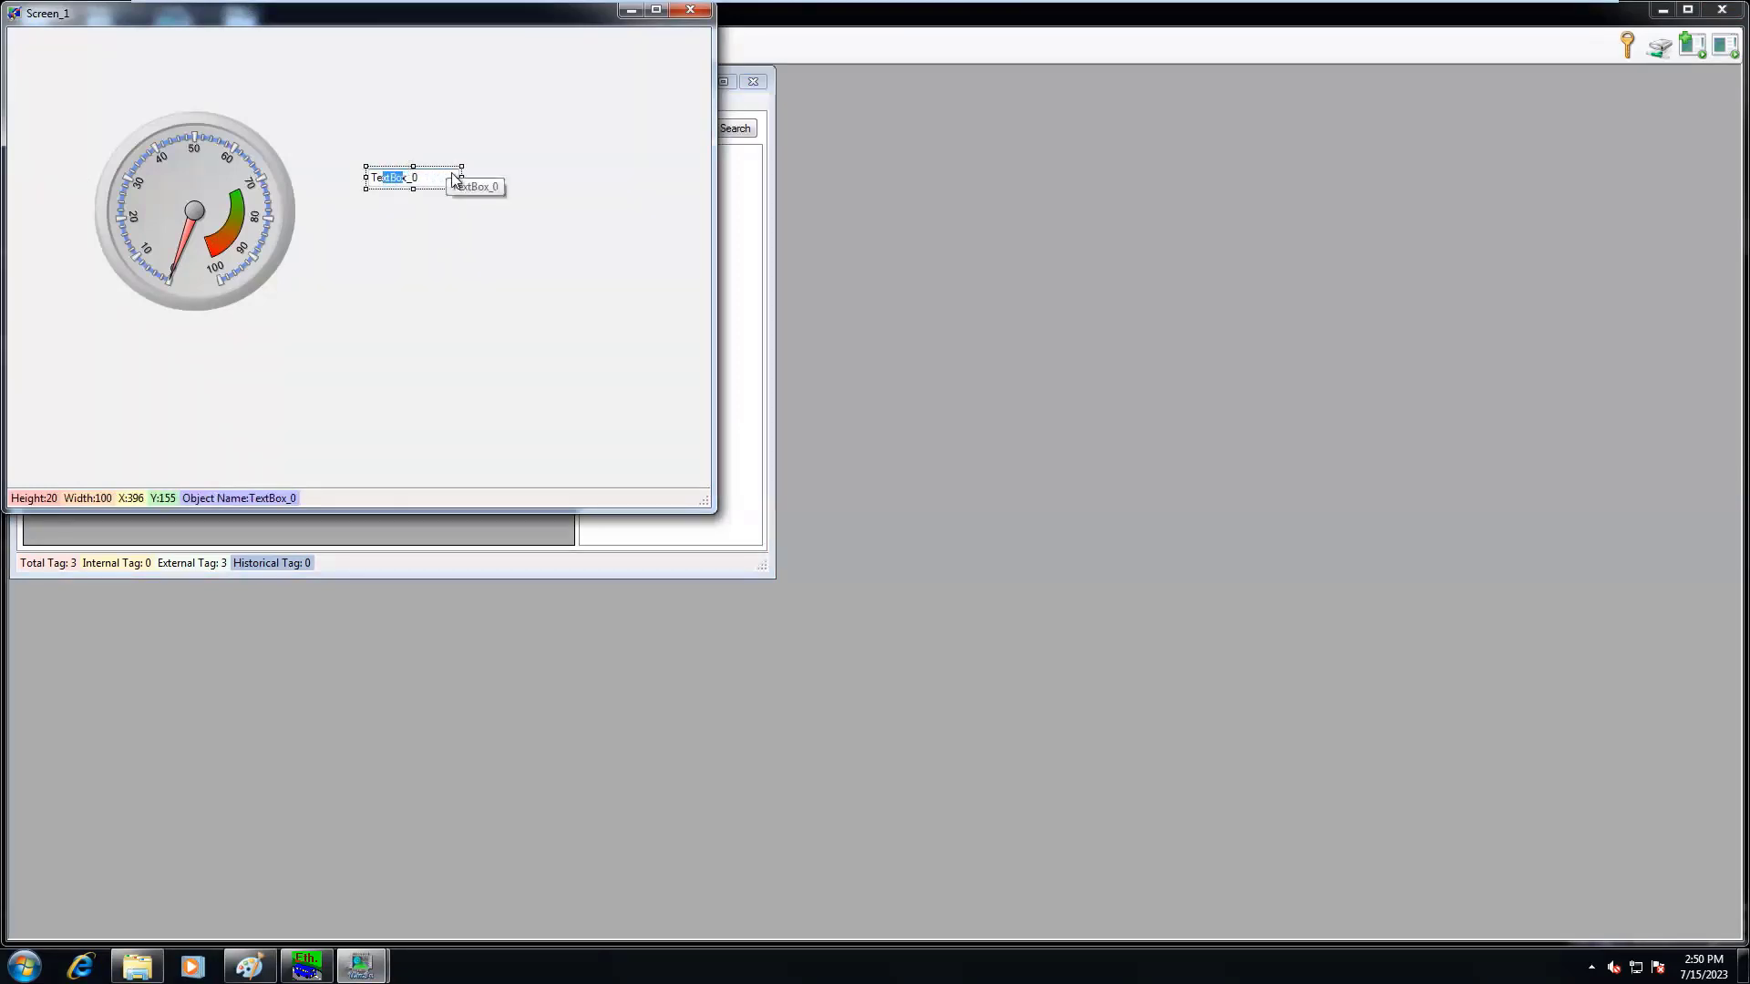
{"action": "key", "text": "Escape"}
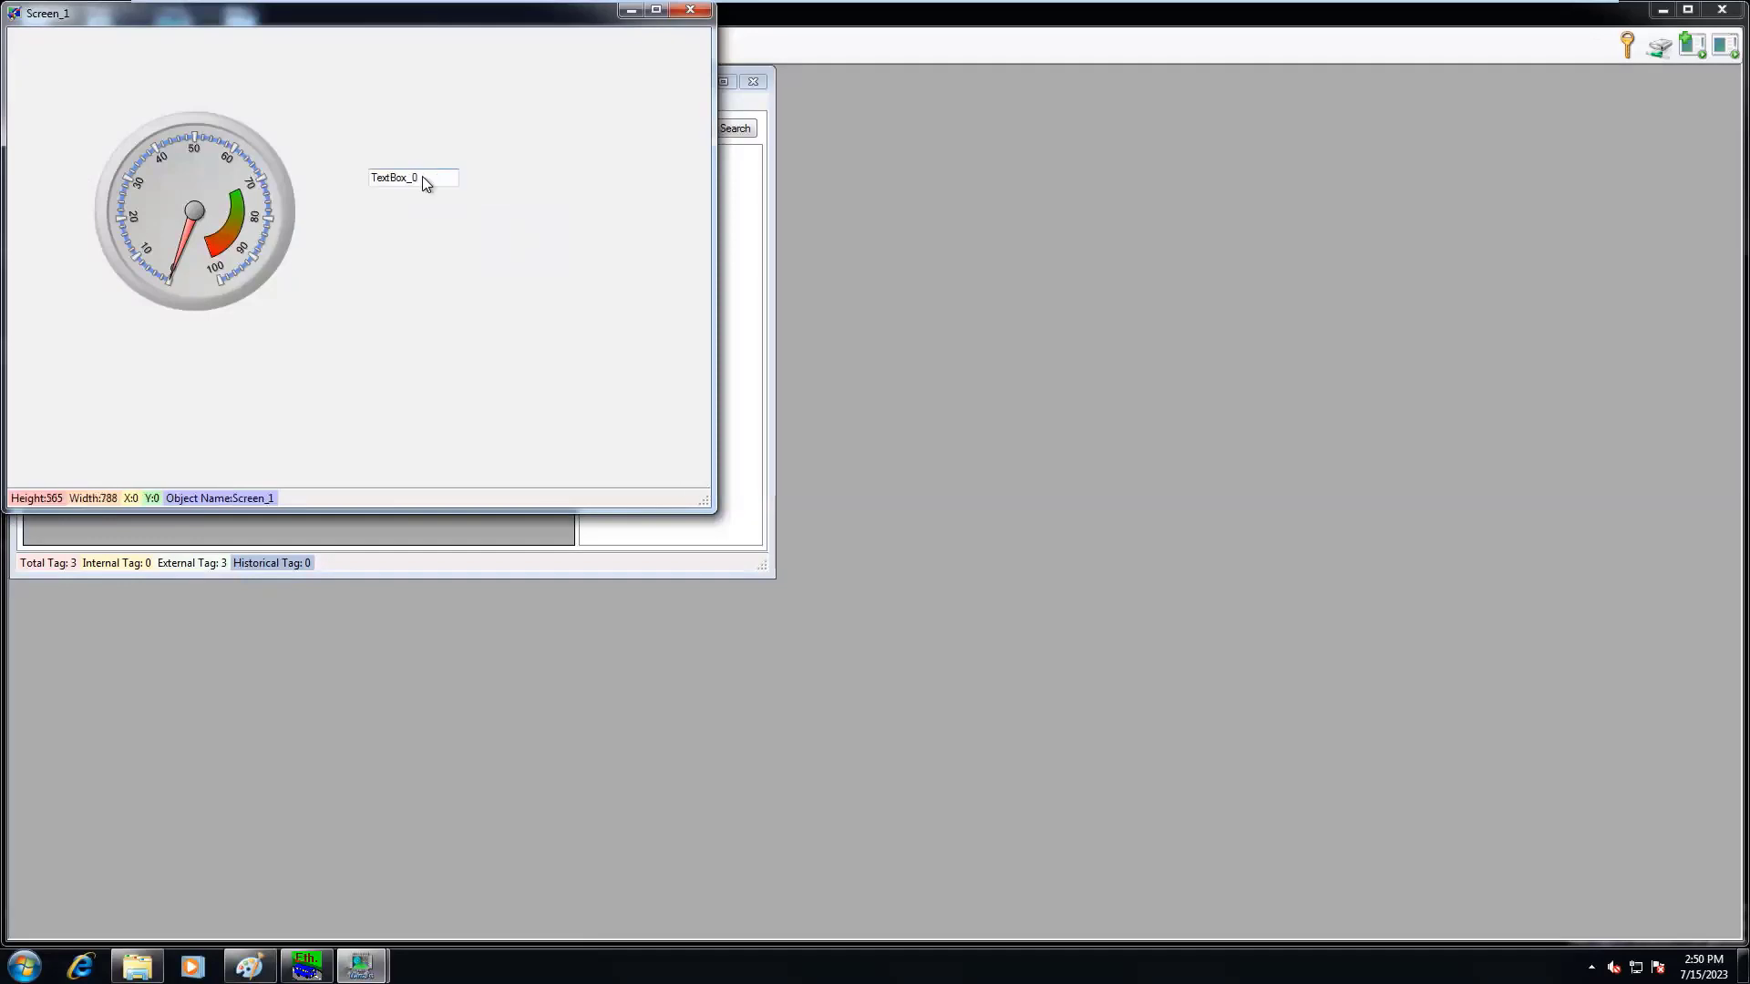
{"action": "left_click", "coordinate": [423, 183]}
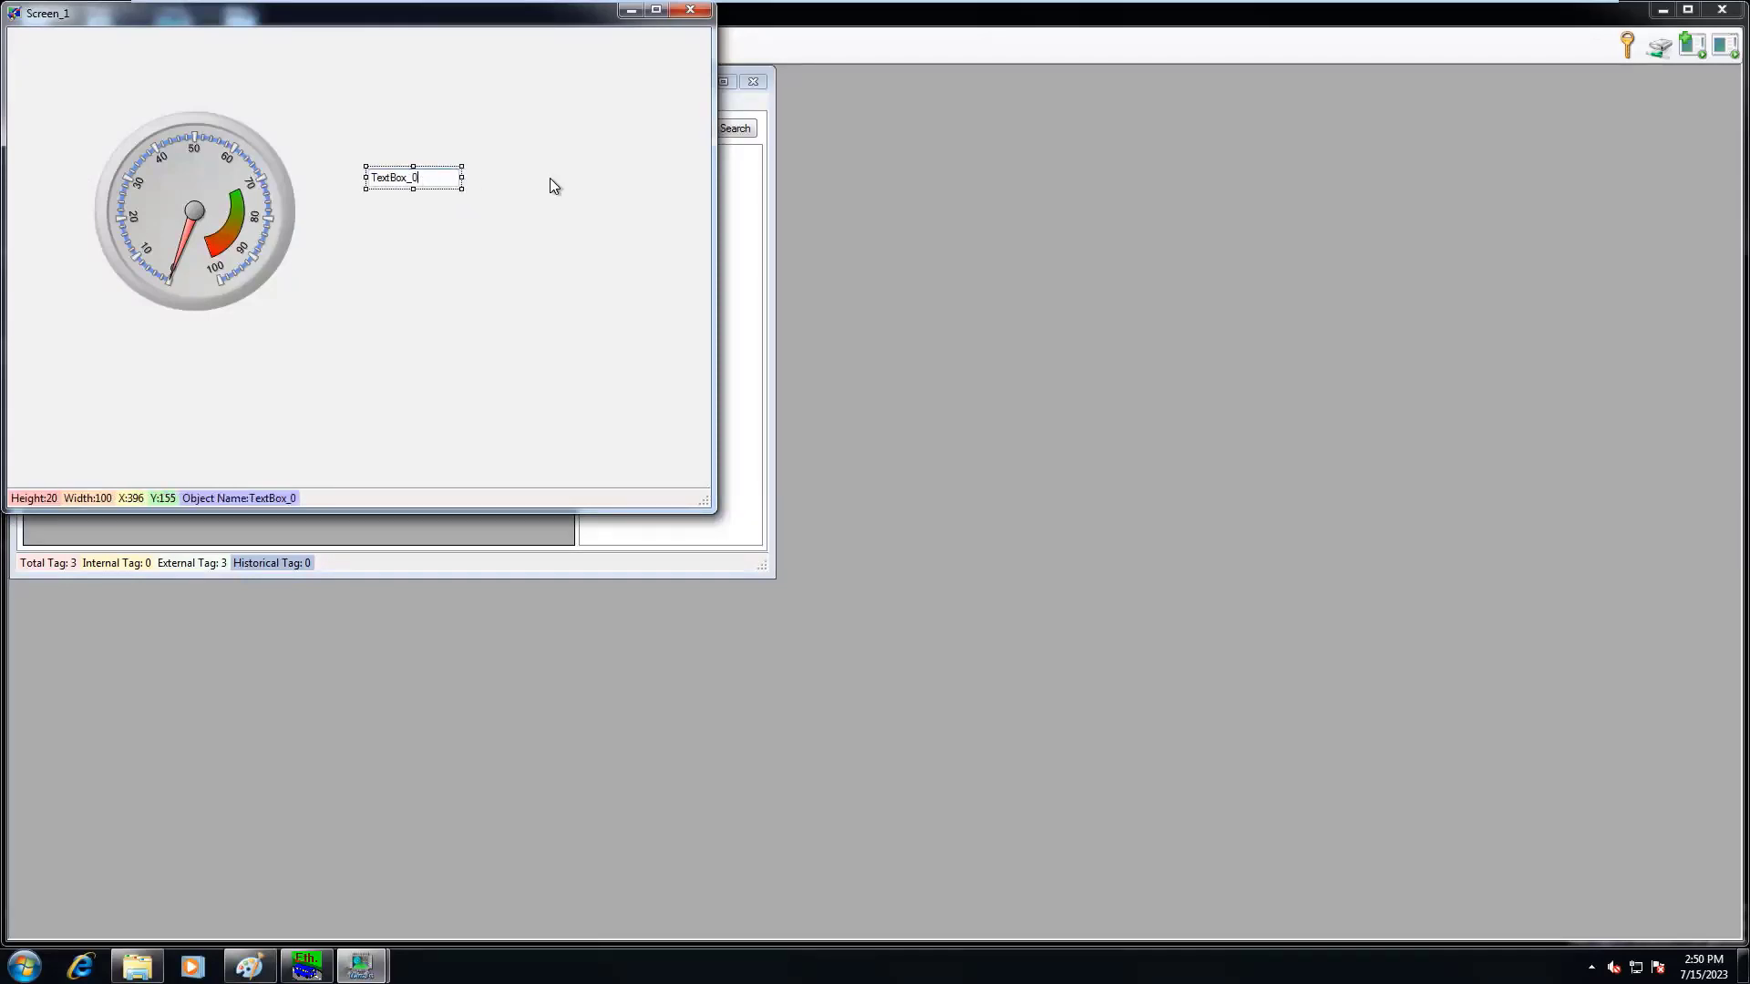
{"action": "key", "text": "Right"}
{"action": "key", "text": "Right"}
{"action": "key", "text": "Right"}
{"action": "key", "text": "Right"}
{"action": "key", "text": "Right"}
{"action": "key", "text": "Right"}
{"action": "key", "text": "Right"}
{"action": "key", "text": "Right"}
{"action": "key", "text": "Right"}
{"action": "key", "text": "Right"}
{"action": "key", "text": "Right"}
{"action": "key", "text": "Right"}
{"action": "key", "text": "Left"}
{"action": "key", "text": "Left"}
{"action": "key", "text": "Left"}
{"action": "key", "text": "Left"}
{"action": "key", "text": "Left"}
{"action": "key", "text": "Left"}
{"action": "key", "text": "Left"}
{"action": "key", "text": "Left"}
{"action": "key", "text": "Left"}
{"action": "key", "text": "Left"}
{"action": "key", "text": "Left"}
{"action": "key", "text": "Left"}
{"action": "key", "text": "Left"}
{"action": "key", "text": "Left"}
{"action": "key", "text": "Left"}
{"action": "key", "text": "Left"}
{"action": "key", "text": "Left"}
Step: Add a second text box to Screen_1, to the right of the first one
{"action": "left_click", "coordinate": [536, 169]}
{"action": "right_click", "coordinate": [599, 178]}
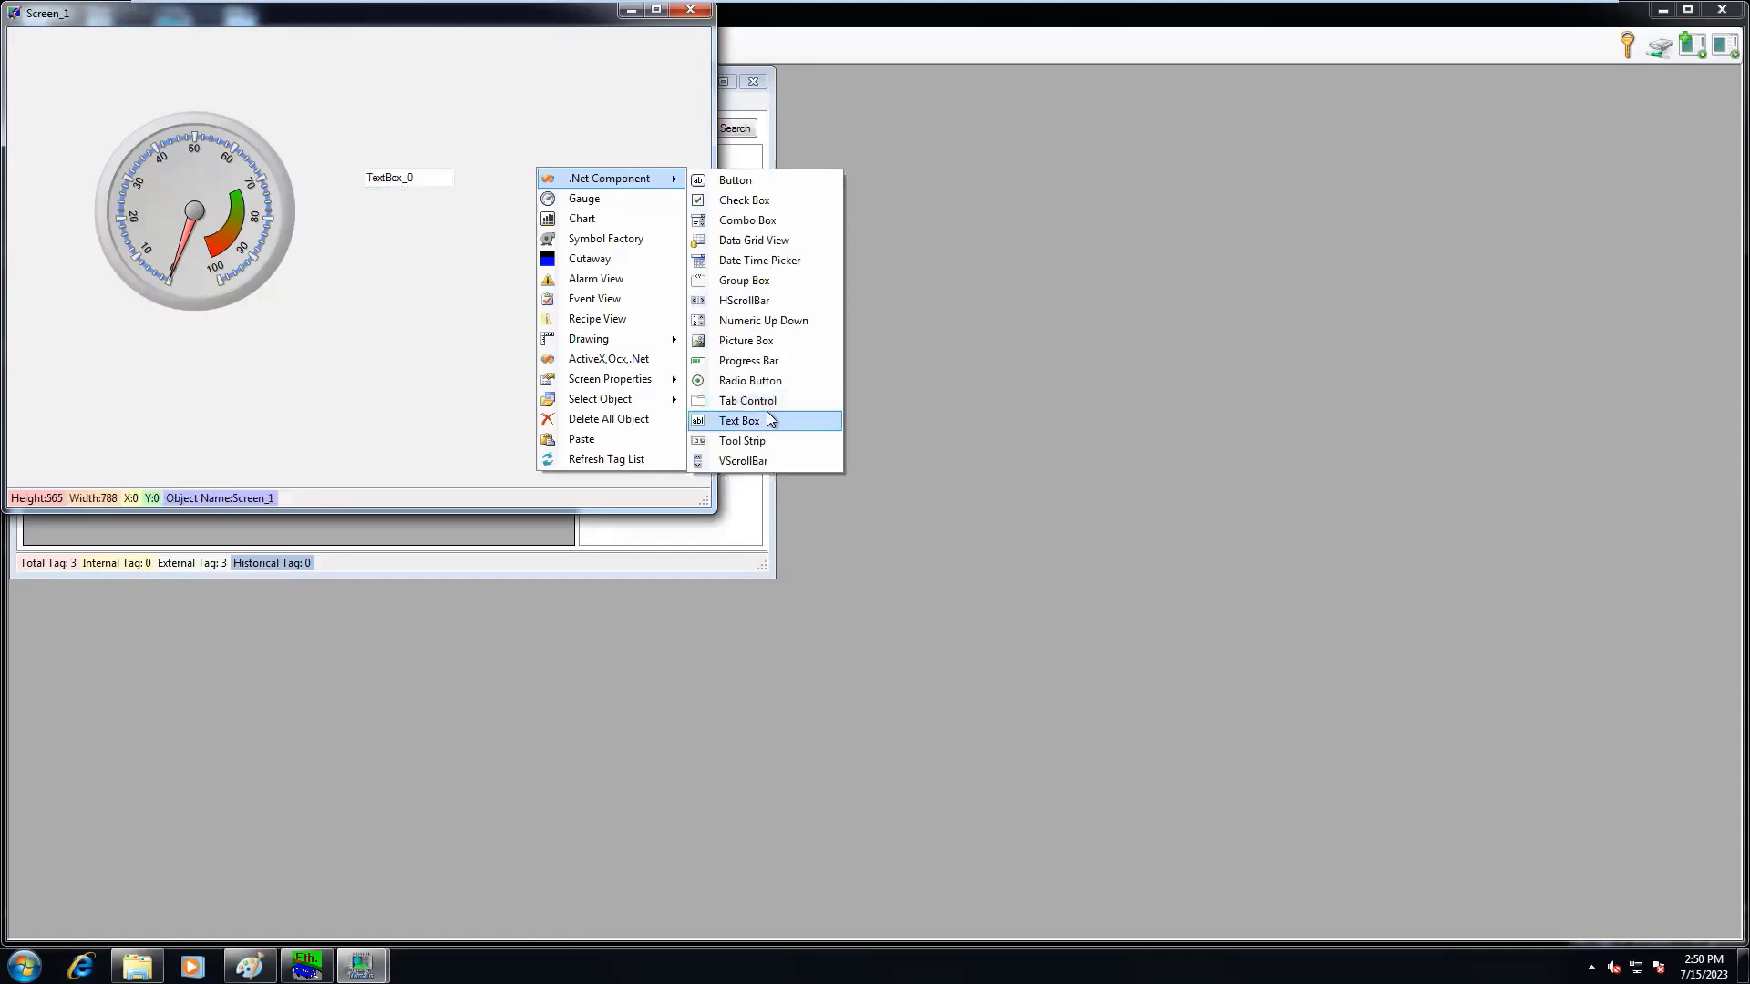
{"action": "left_click", "coordinate": [767, 412]}
Step: Assign the Flow tag to the Value property of TextBox_0
{"action": "left_click", "coordinate": [402, 180]}
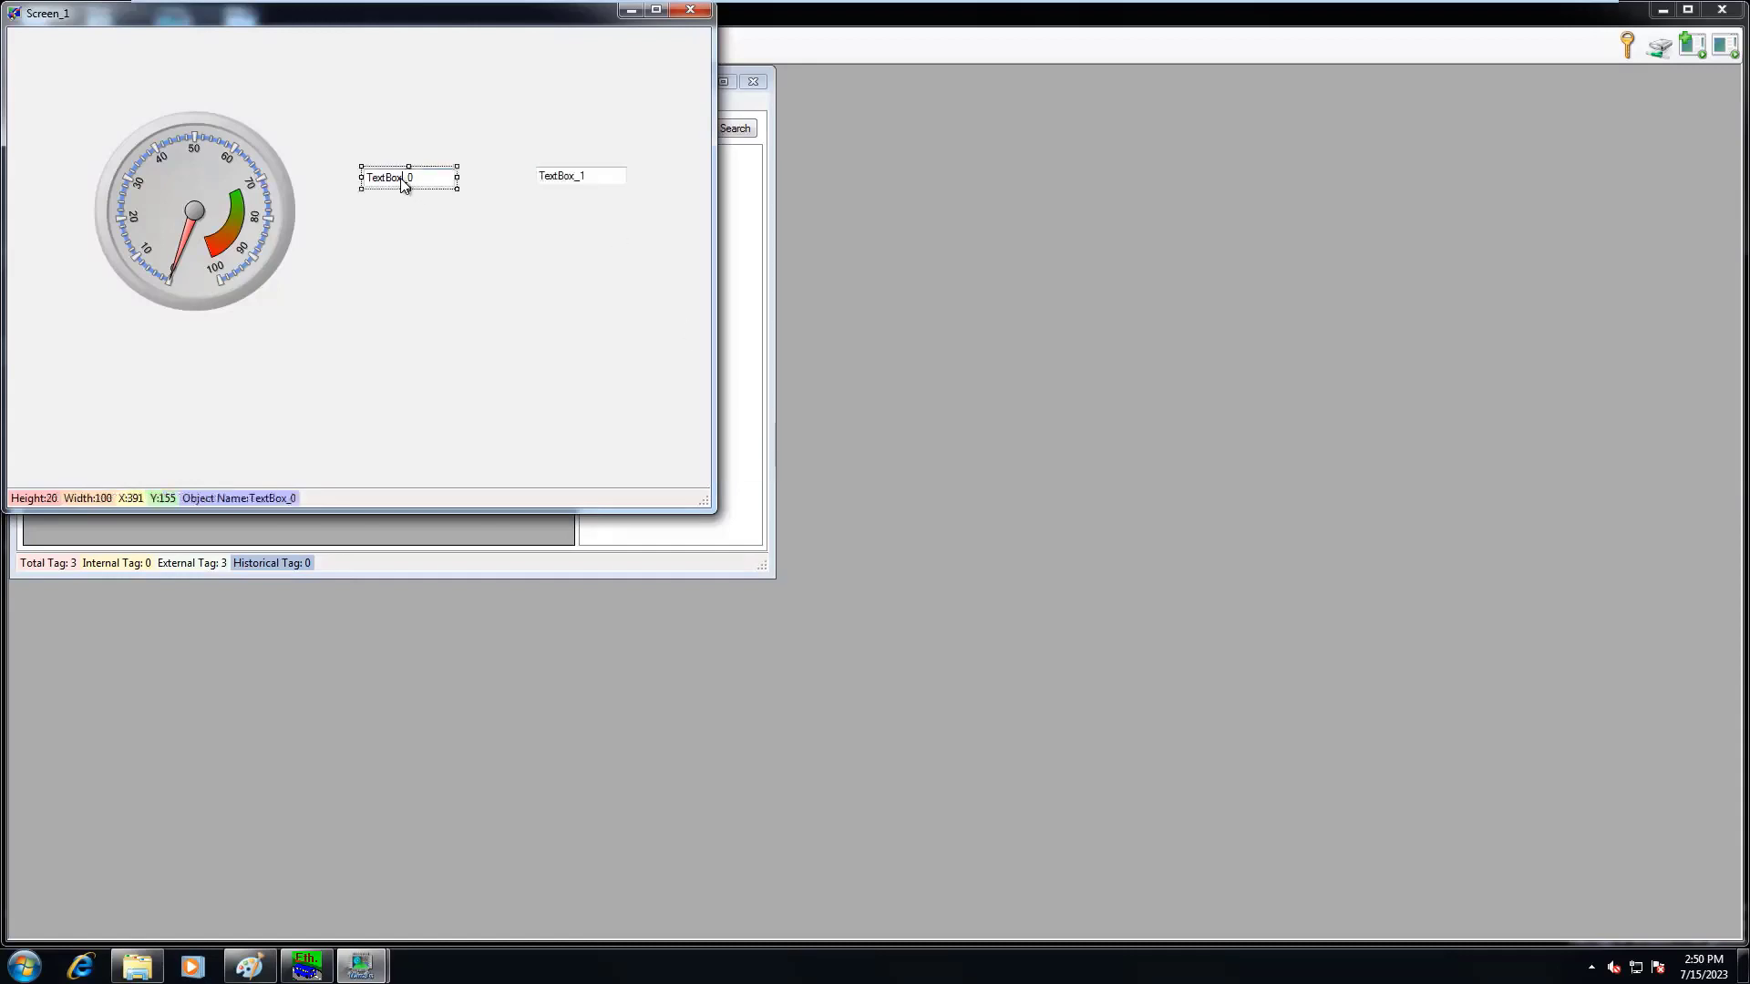
{"action": "right_click", "coordinate": [402, 180]}
{"action": "mouse_move", "coordinate": [439, 191]}
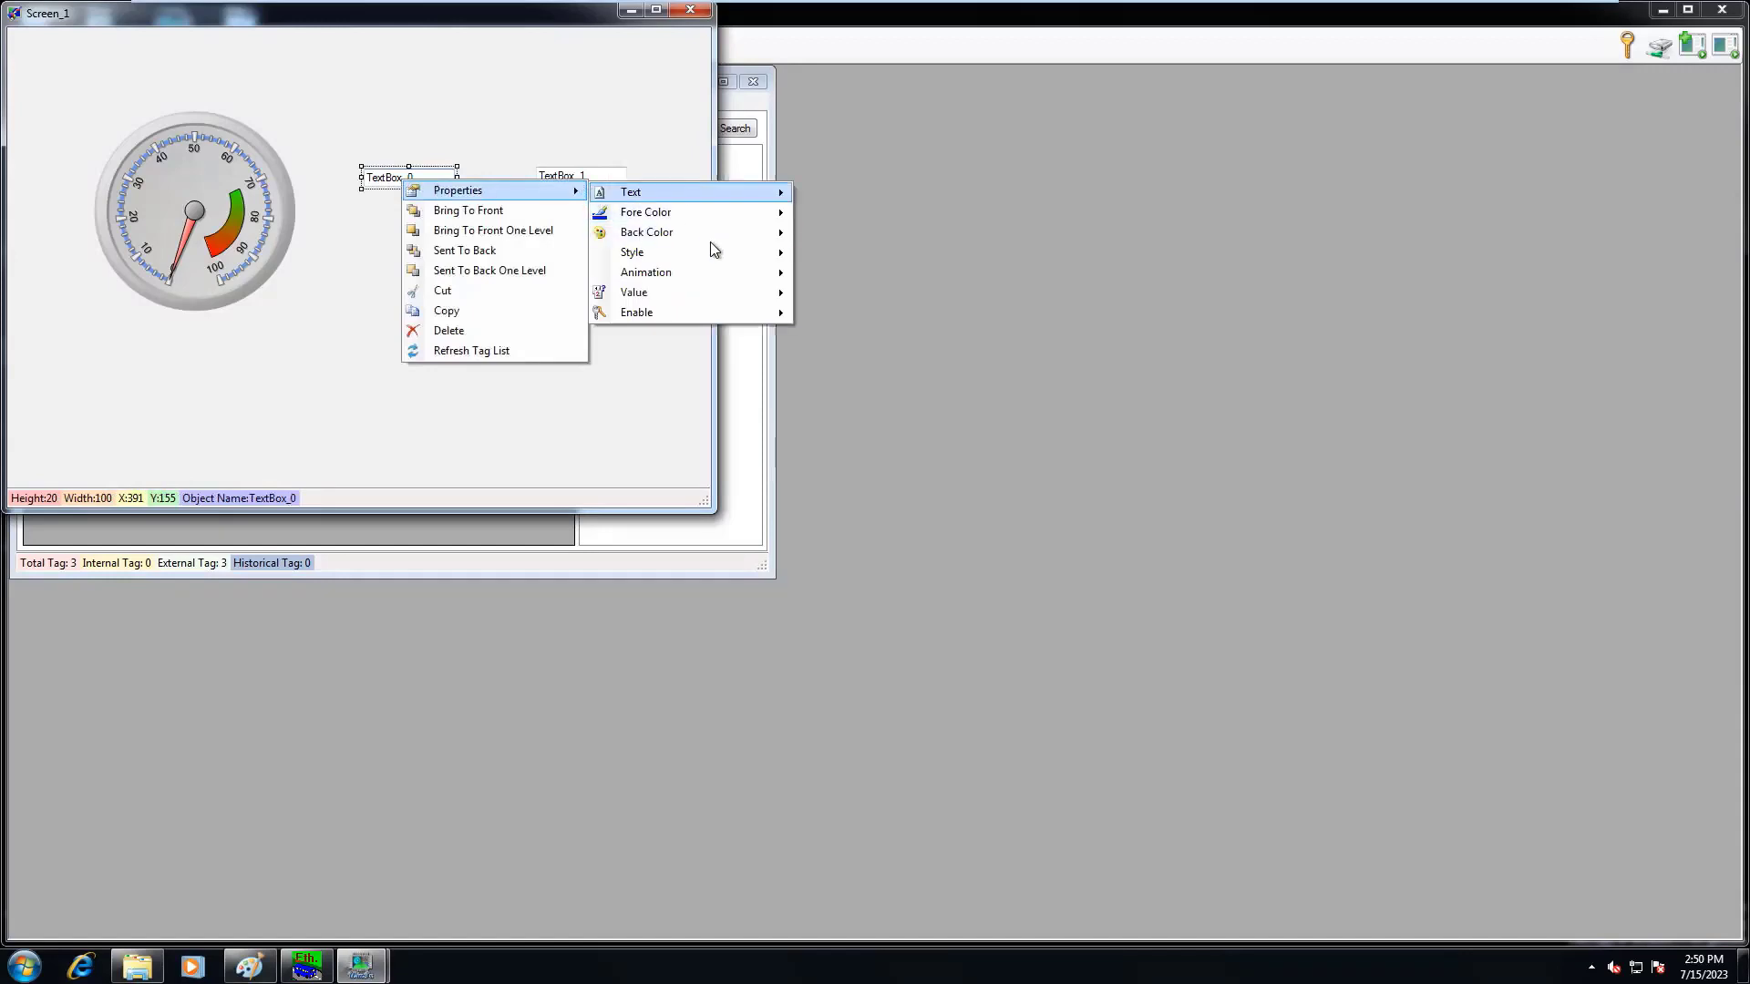
{"action": "mouse_move", "coordinate": [723, 275]}
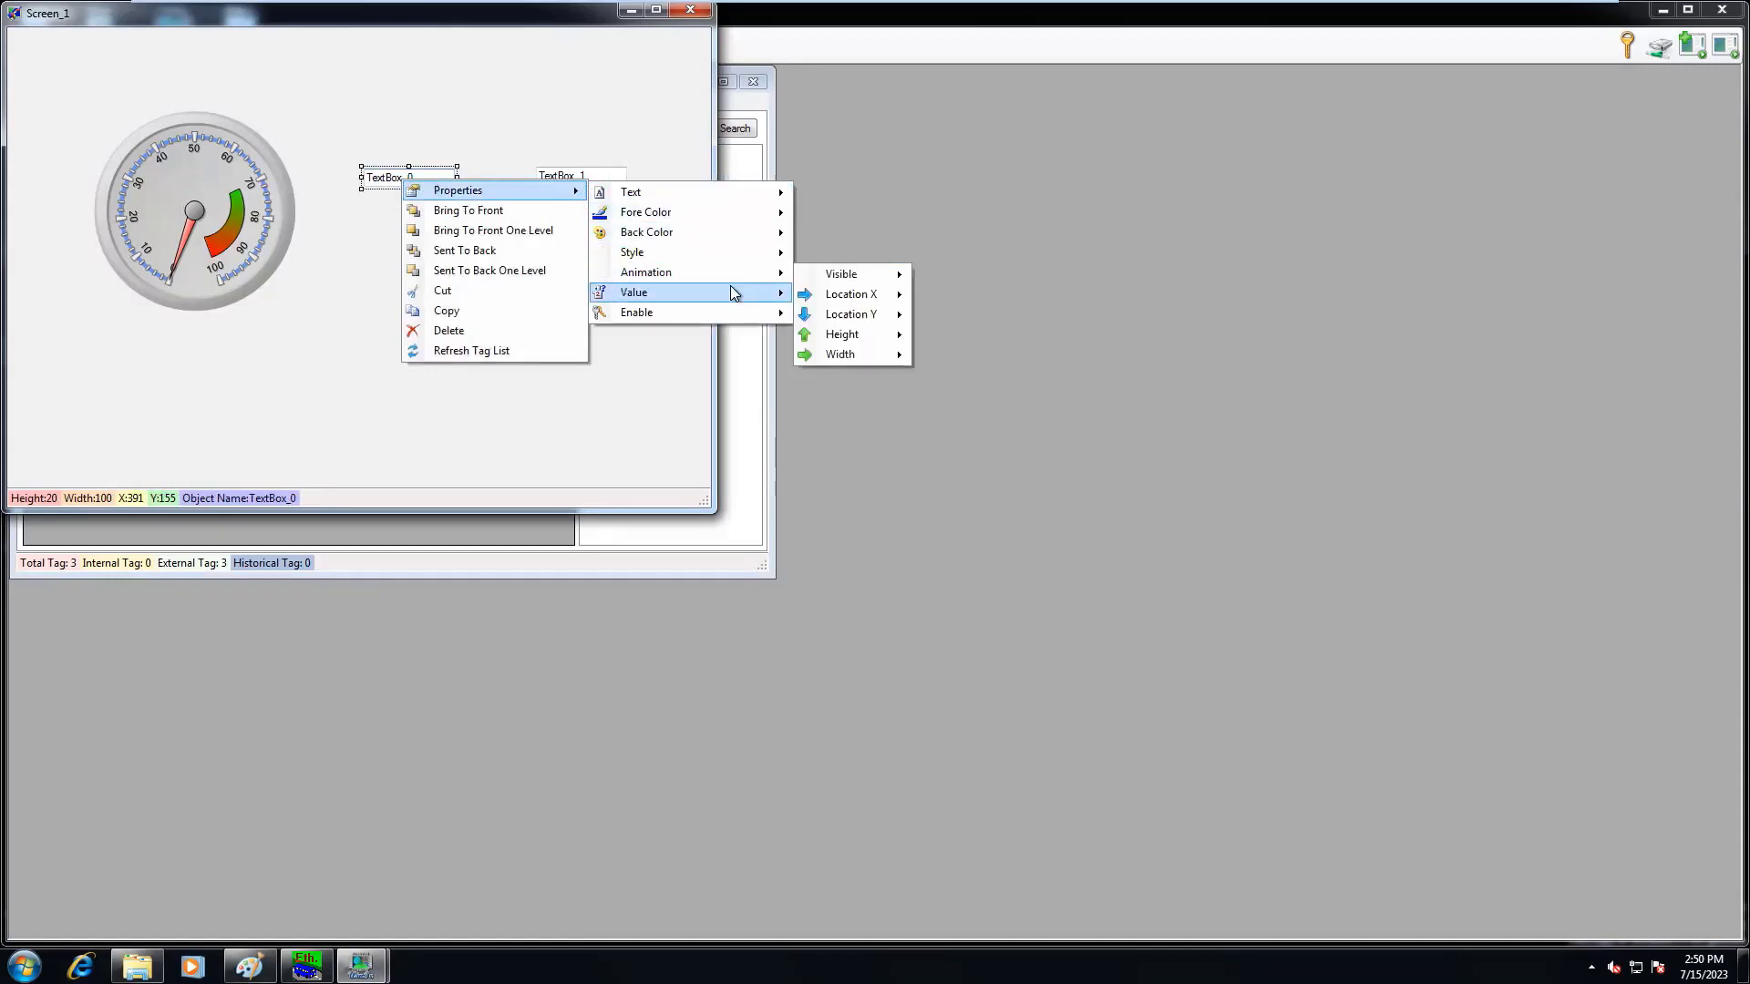
{"action": "left_click_drag", "start_coordinate": [979, 351], "coordinate": [986, 434]}
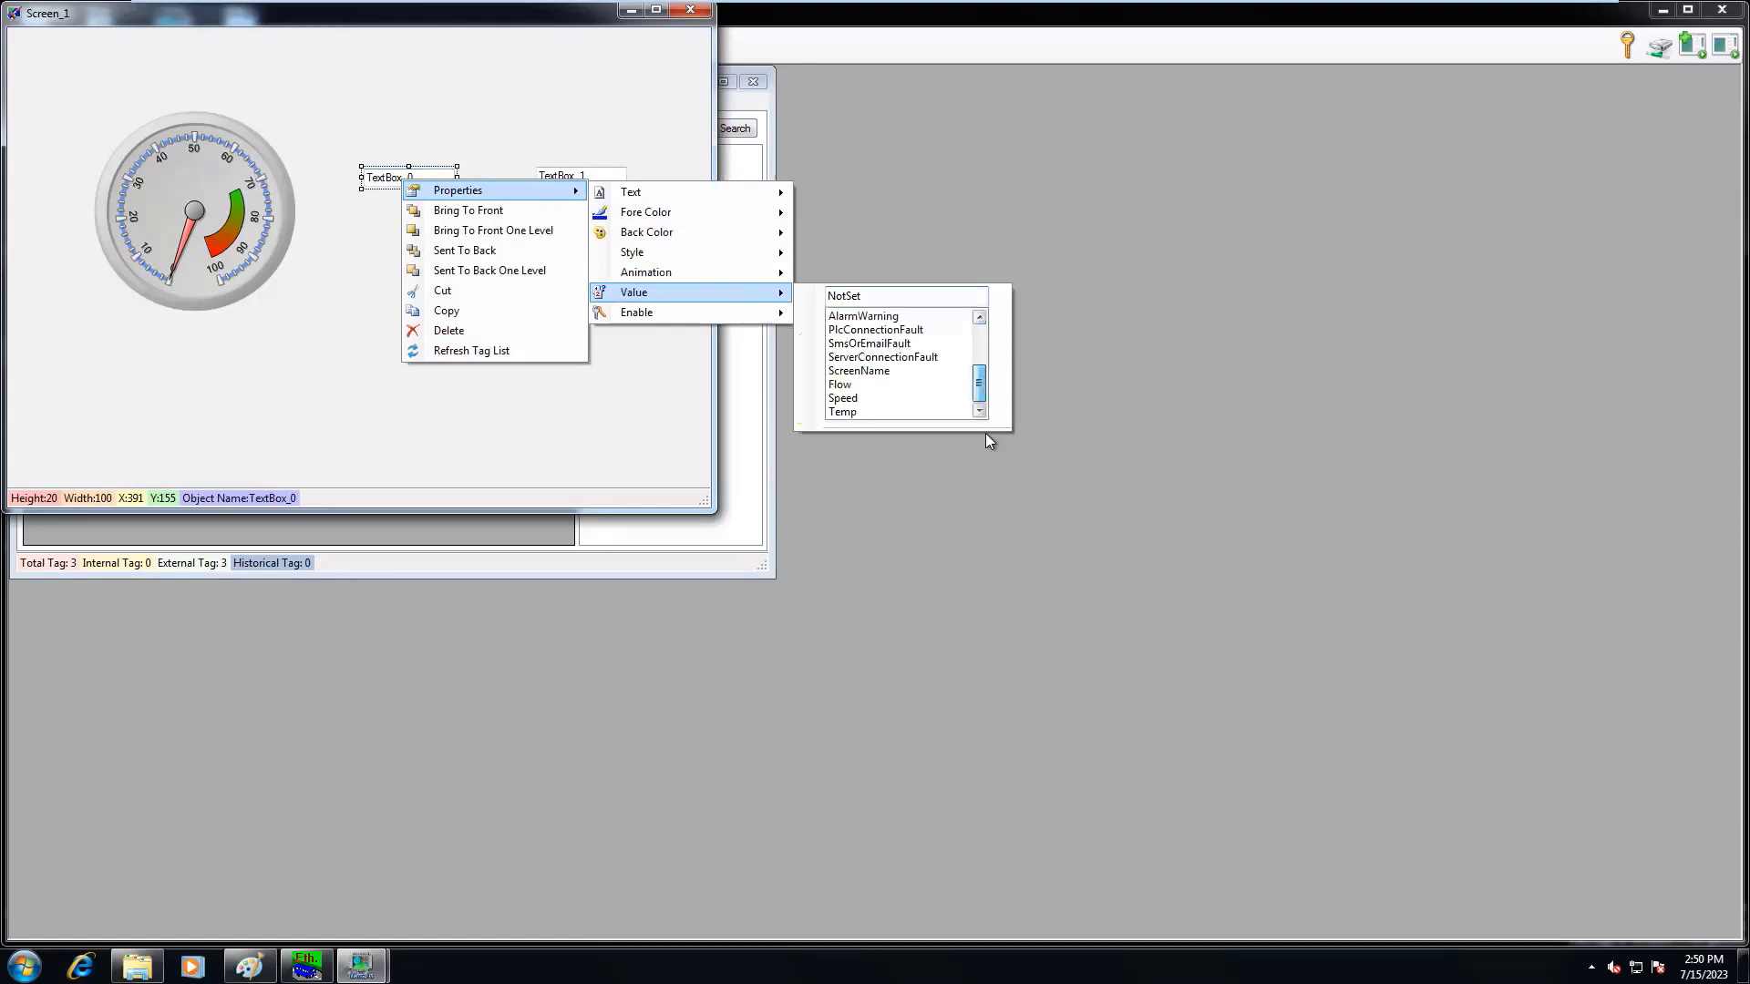
{"action": "left_click", "coordinate": [847, 384]}
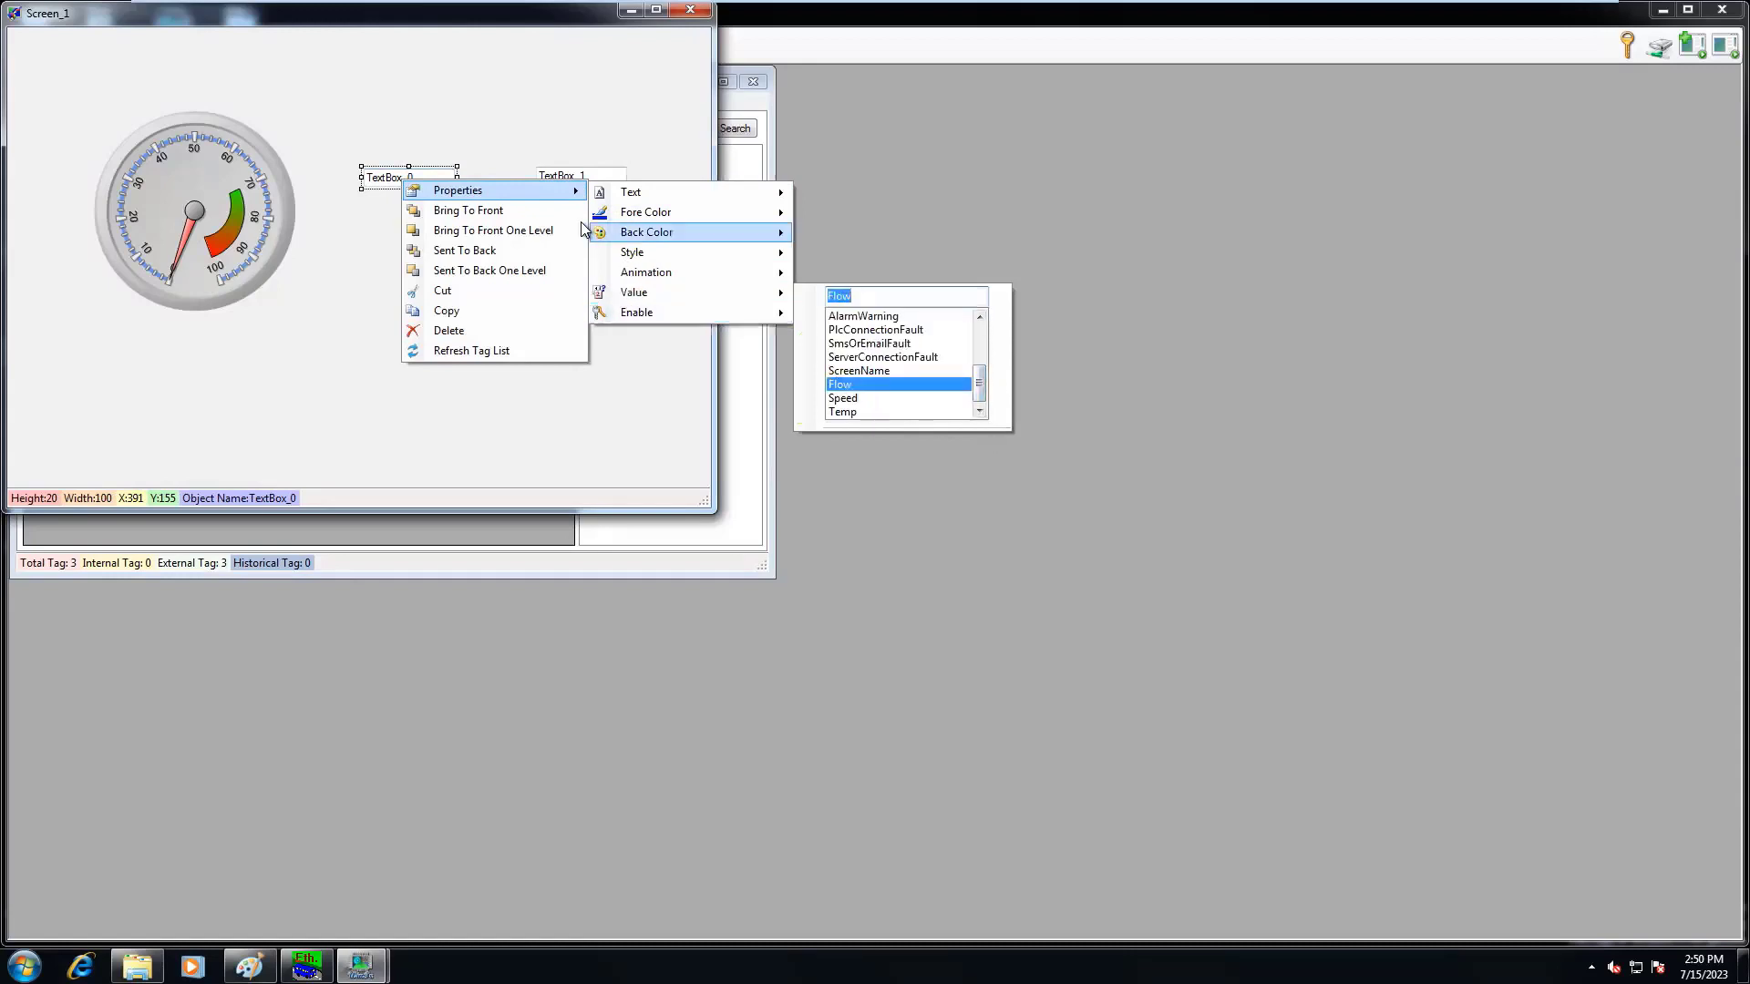
Step: Assign the Temp tag to the Value property of TextBox_1
{"action": "left_click", "coordinate": [566, 178]}
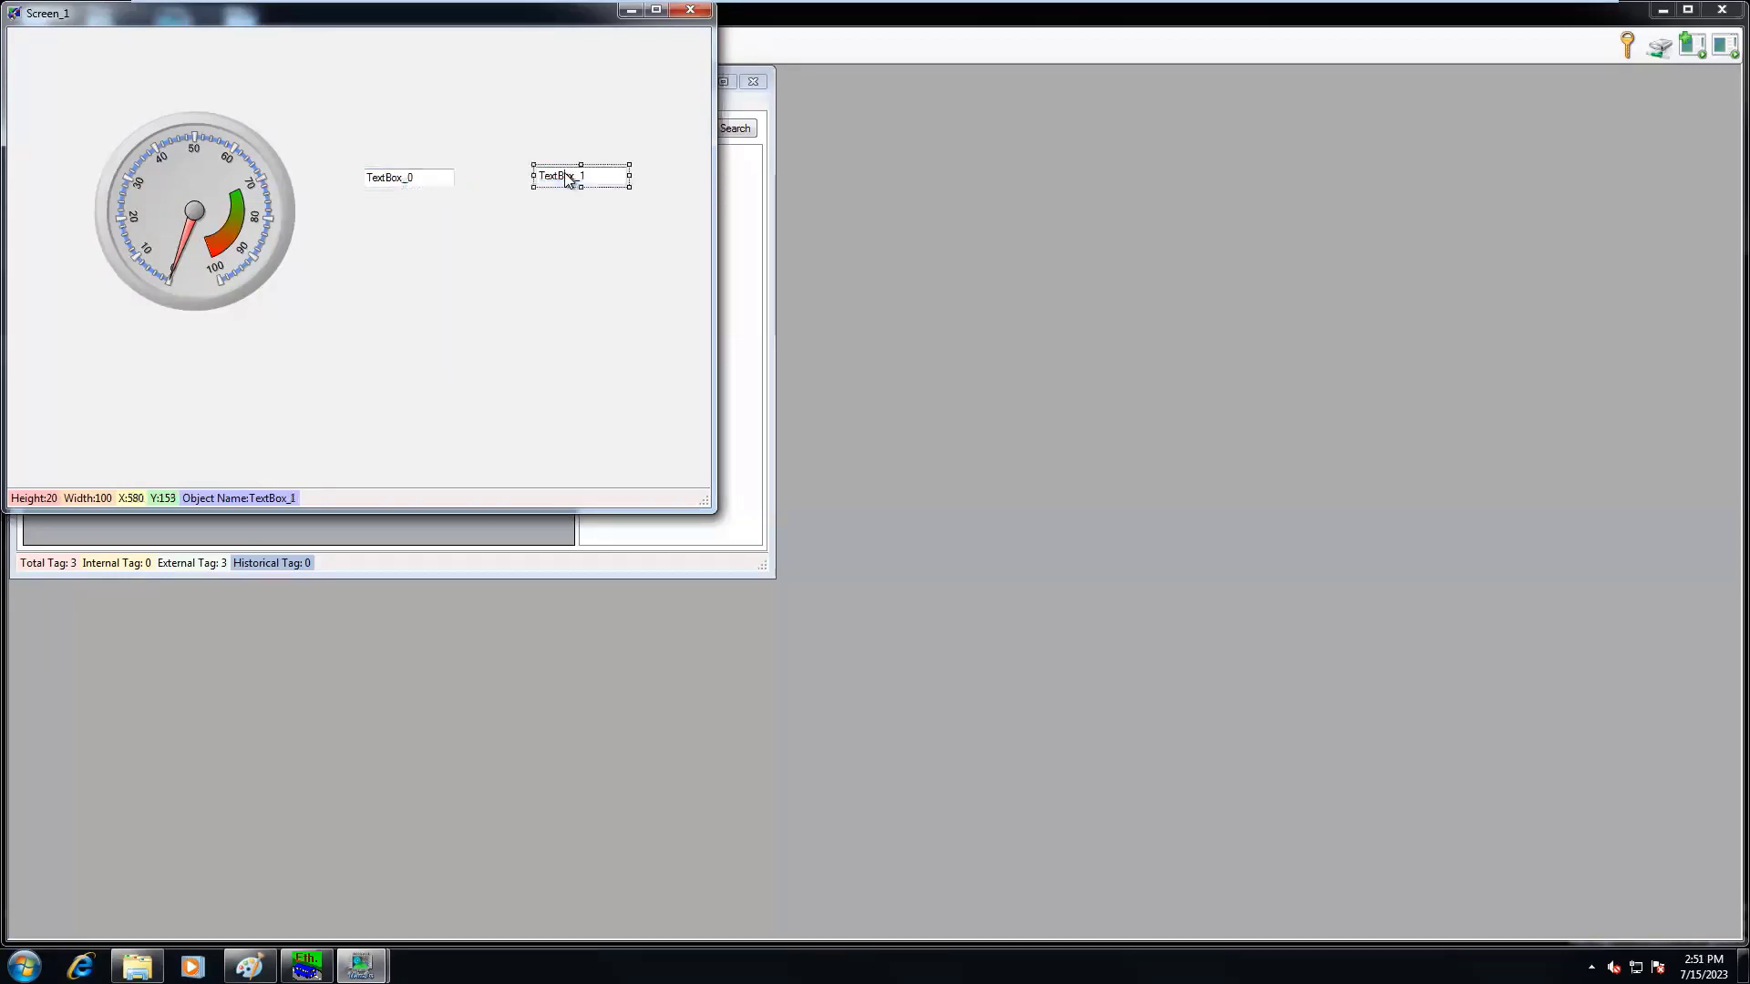
{"action": "right_click", "coordinate": [566, 178]}
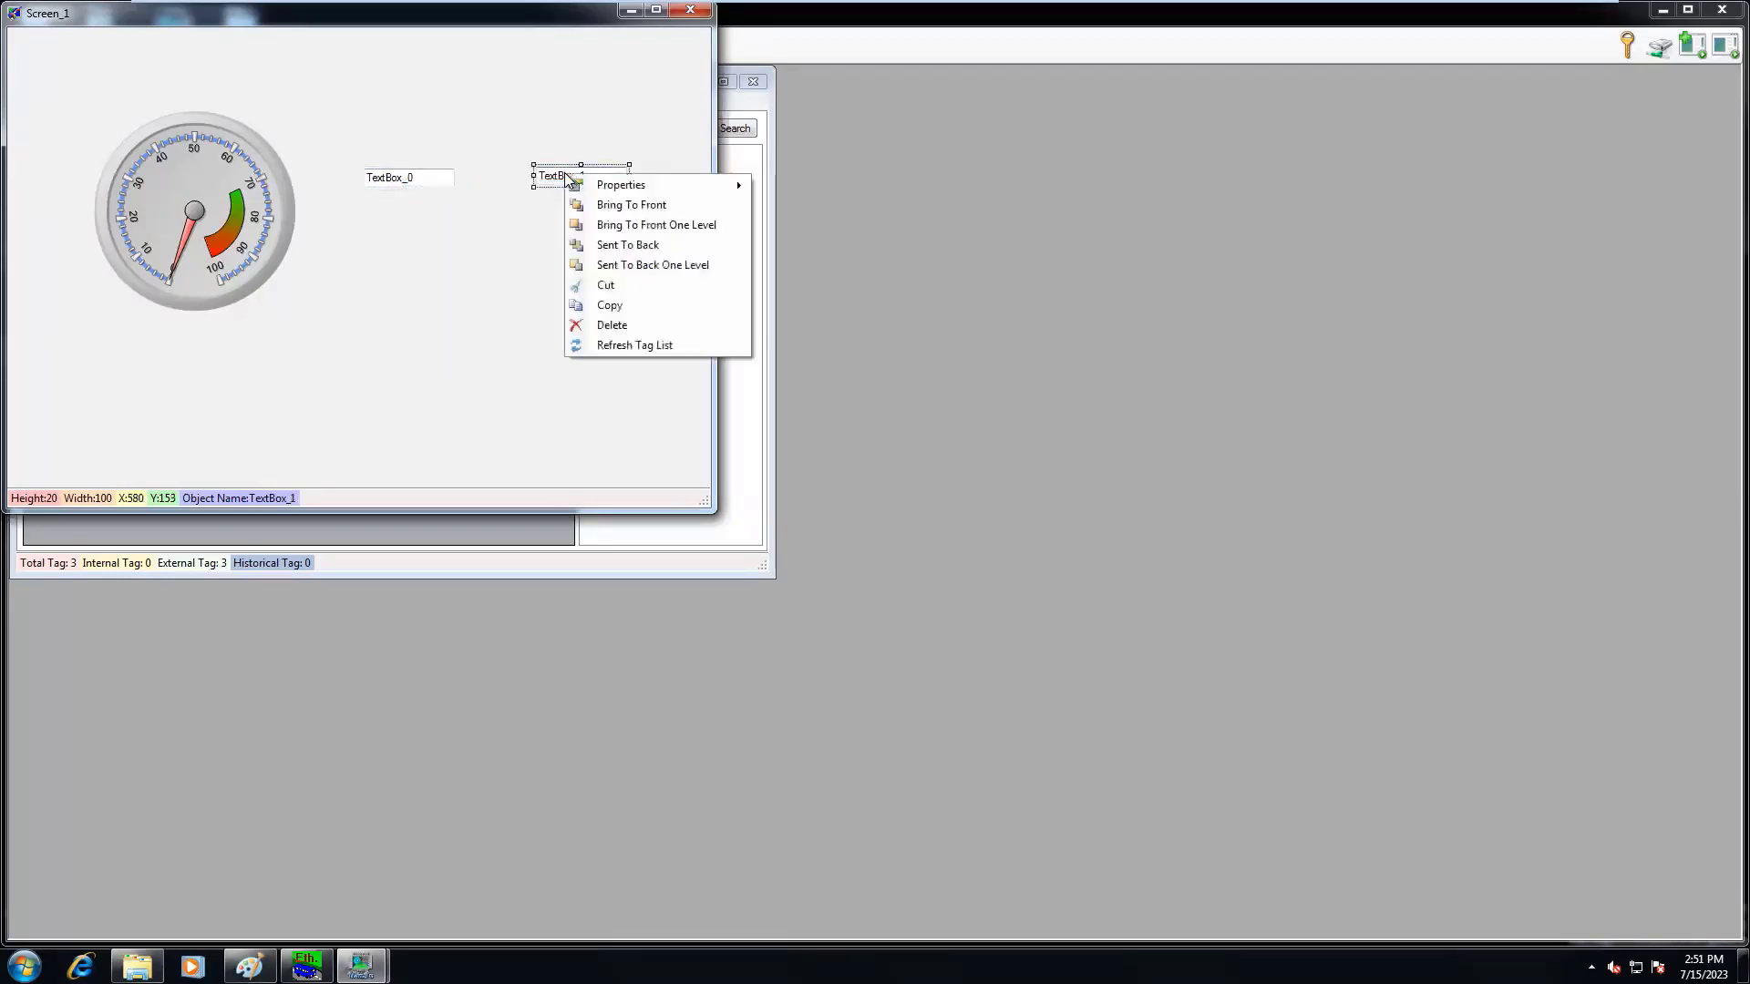
{"action": "left_click", "coordinate": [685, 184]}
{"action": "left_click", "coordinate": [911, 287]}
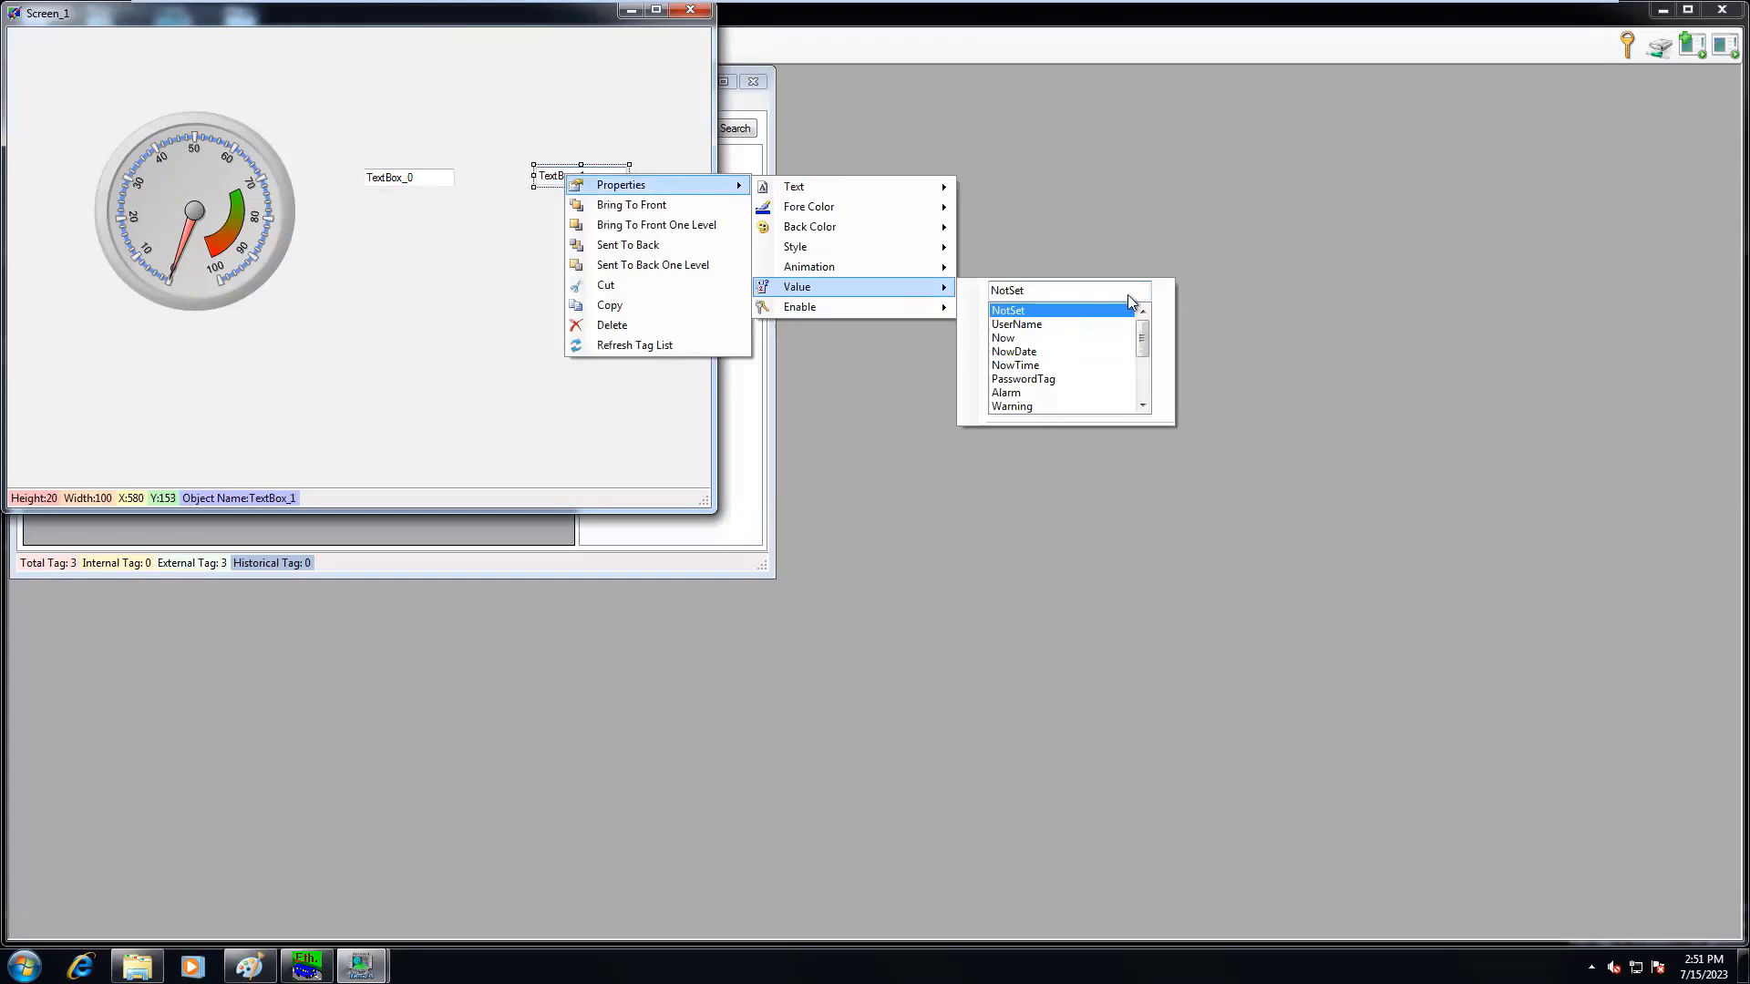
{"action": "scroll", "coordinate": [1140, 347], "scroll_direction": "down", "scroll_amount": 3}
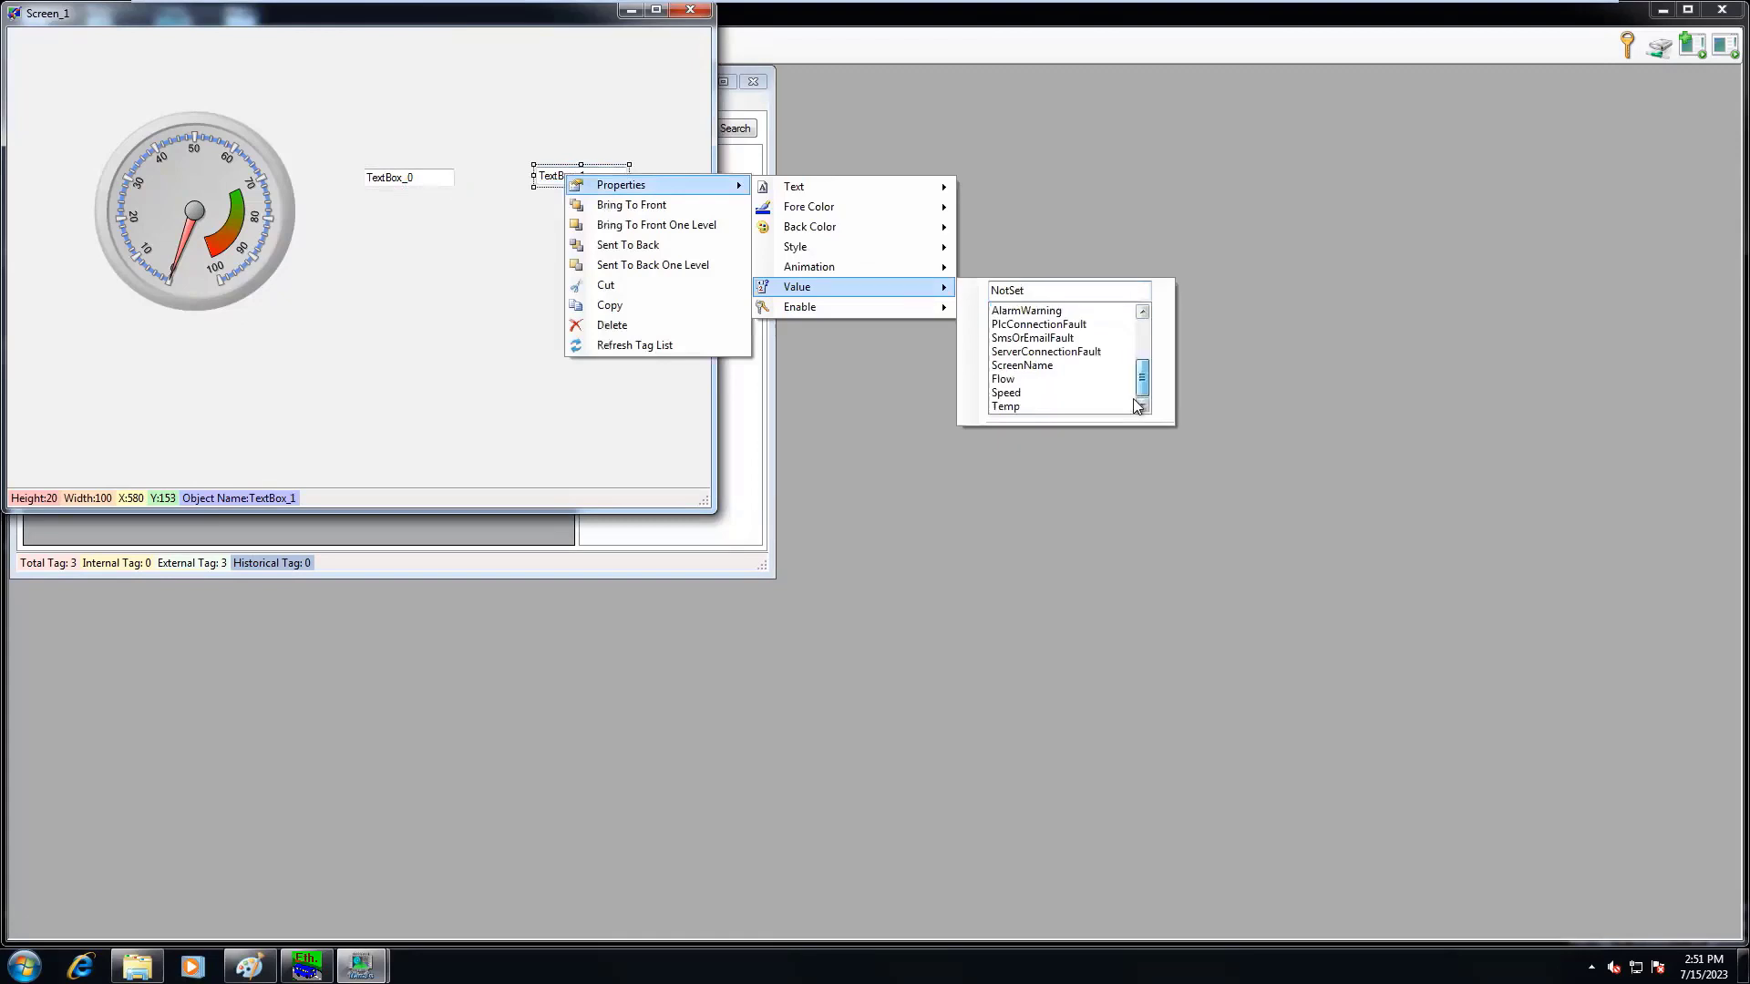
{"action": "left_click", "coordinate": [1005, 406]}
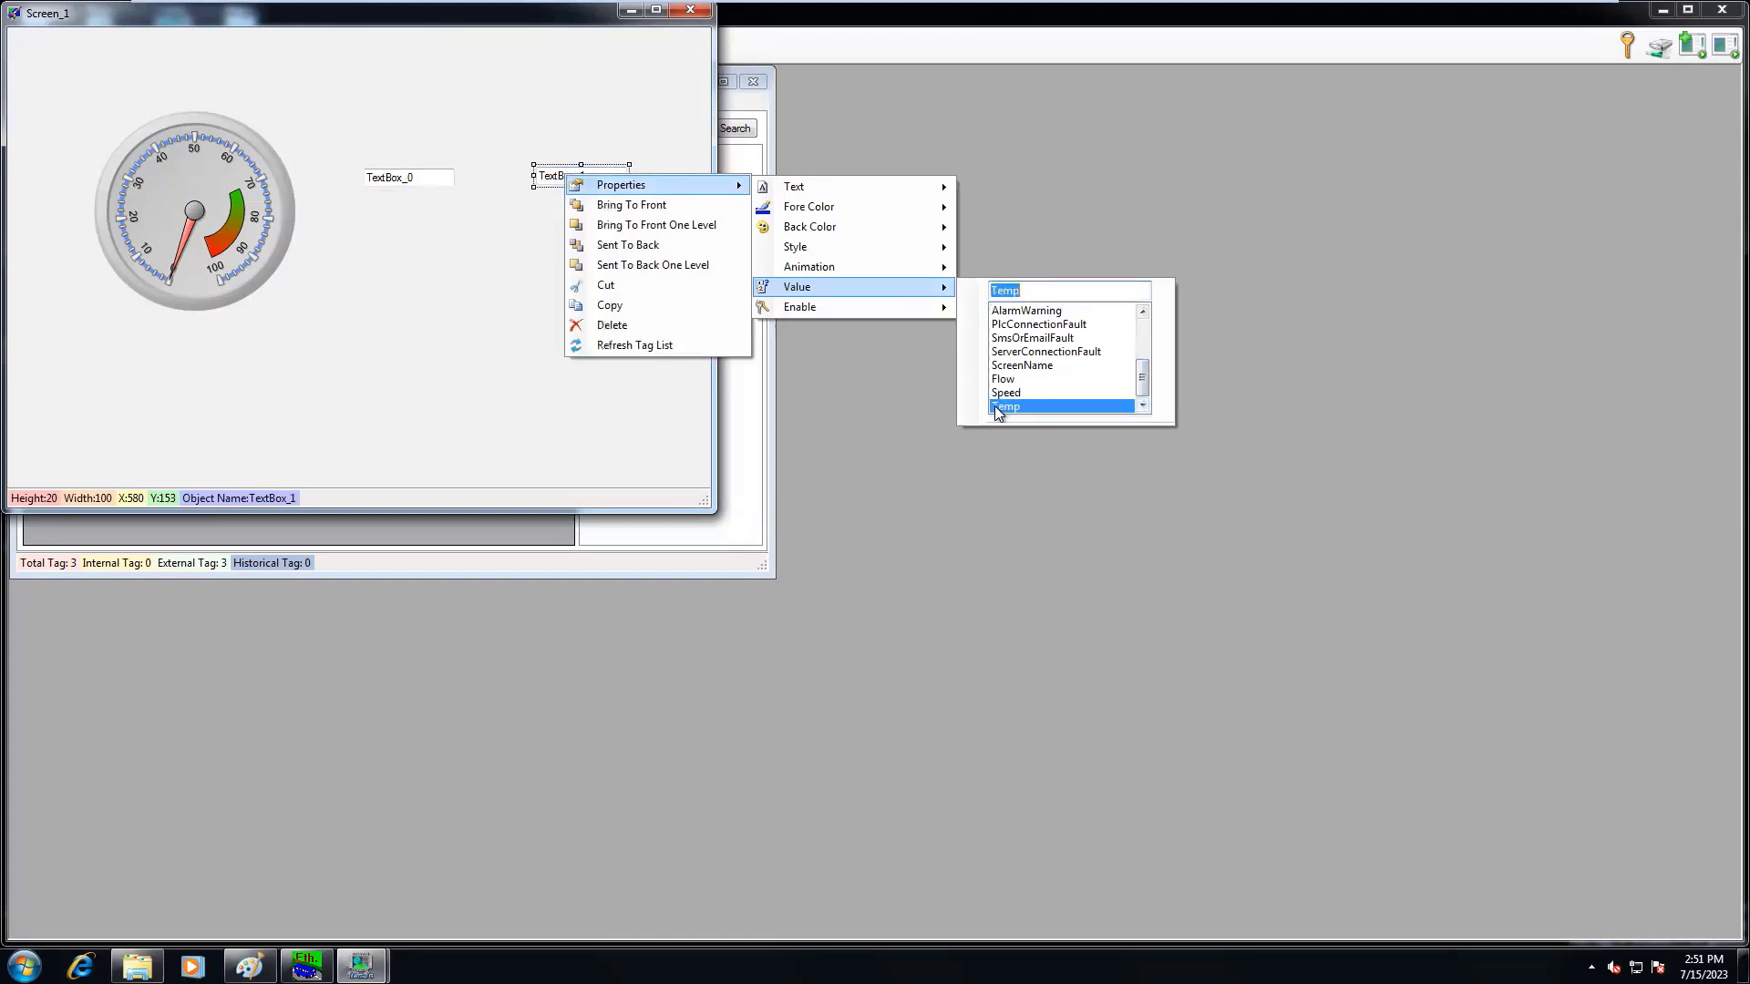
Step: Run the project with Screen_1 as the startup screen, and bring up the MODBUS TCP/IP simulator beside it
{"action": "left_click", "coordinate": [1717, 51]}
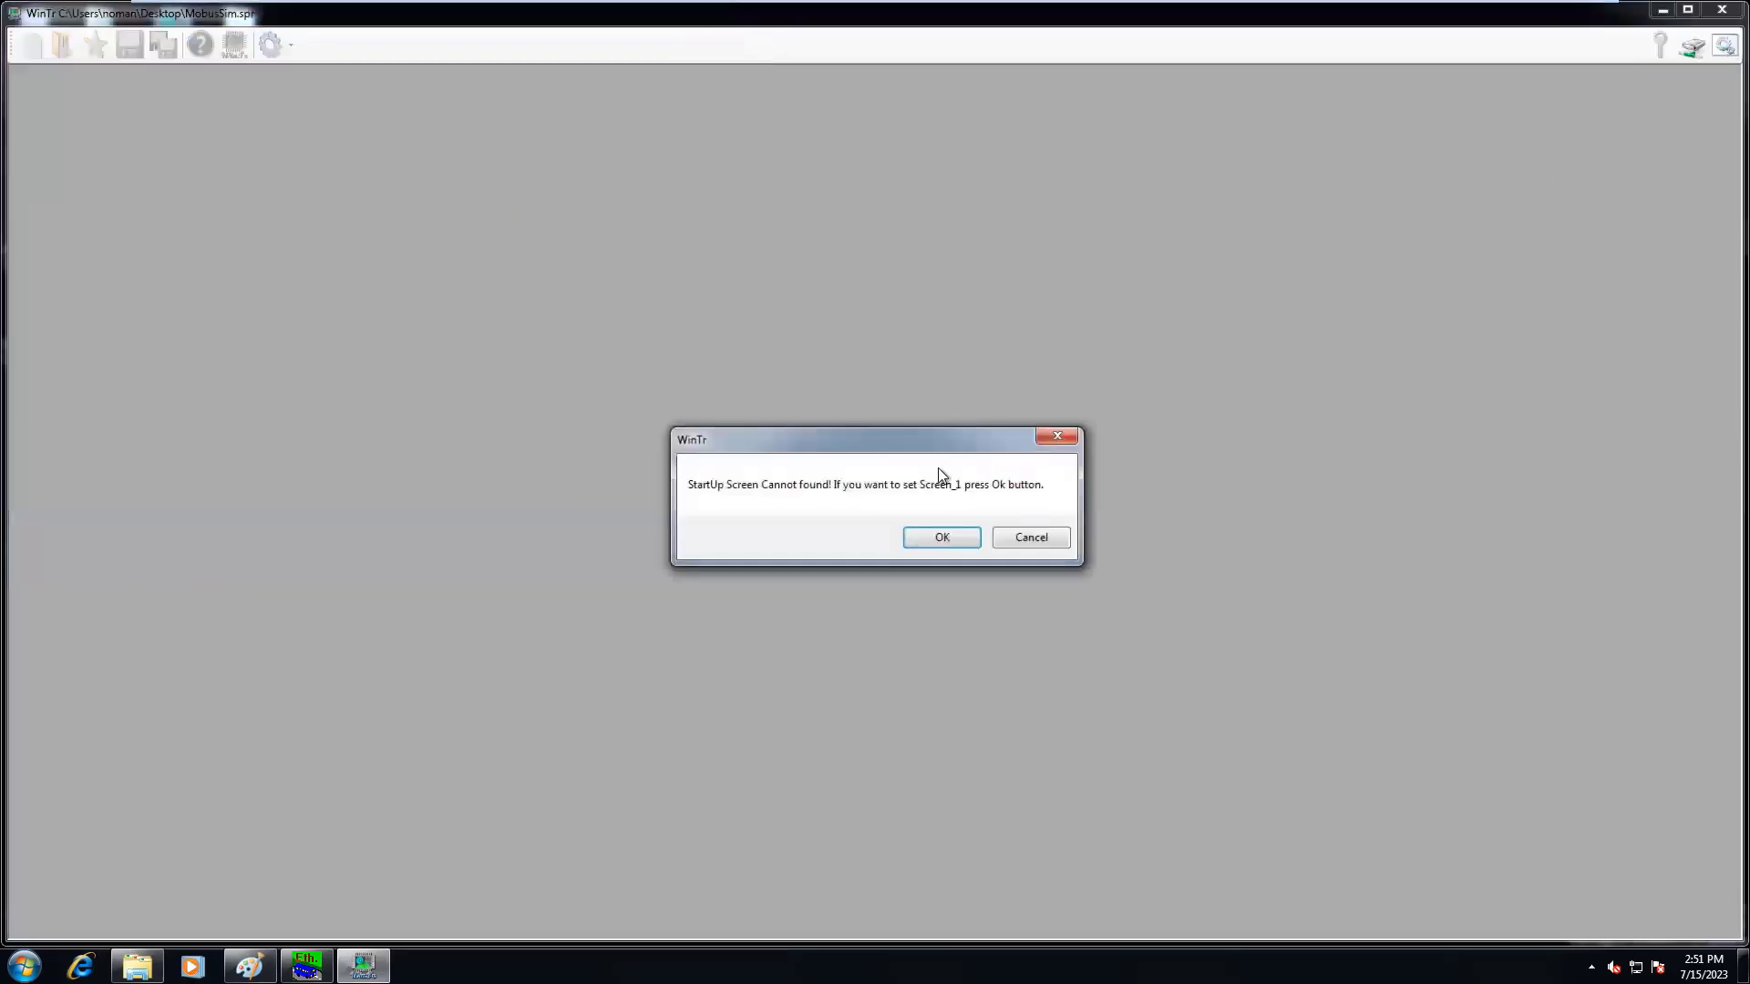
{"action": "left_click", "coordinate": [944, 537]}
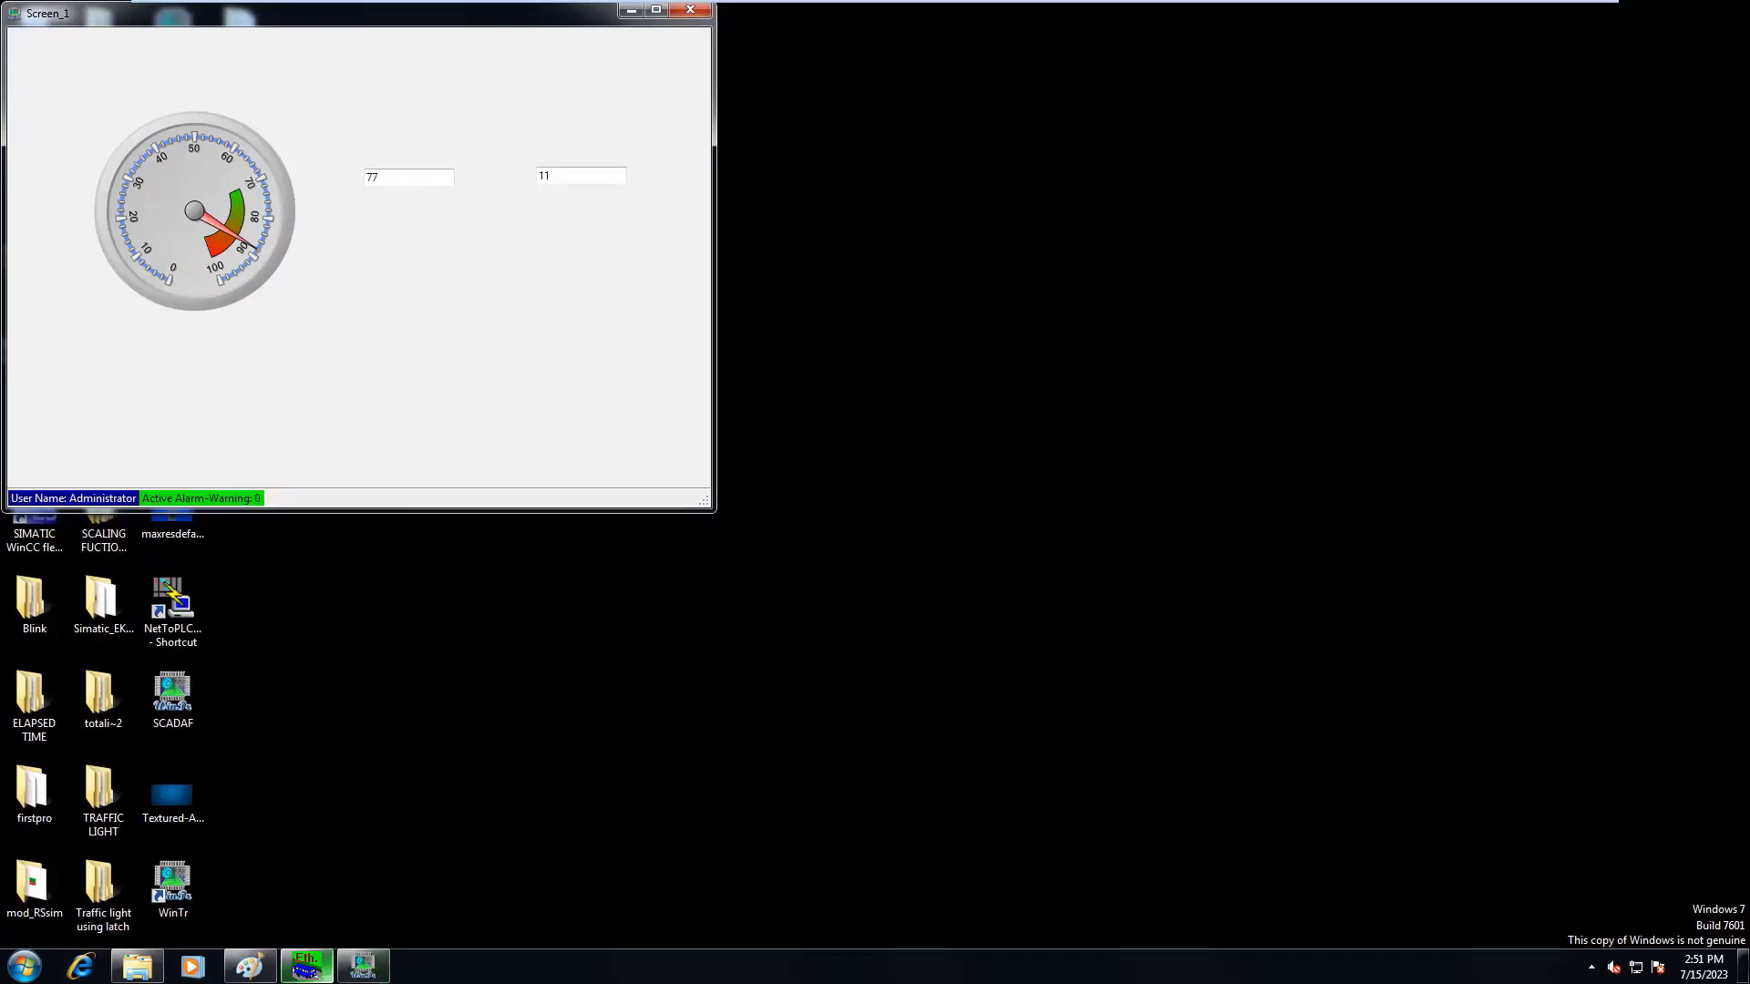
{"action": "left_click", "coordinate": [306, 966]}
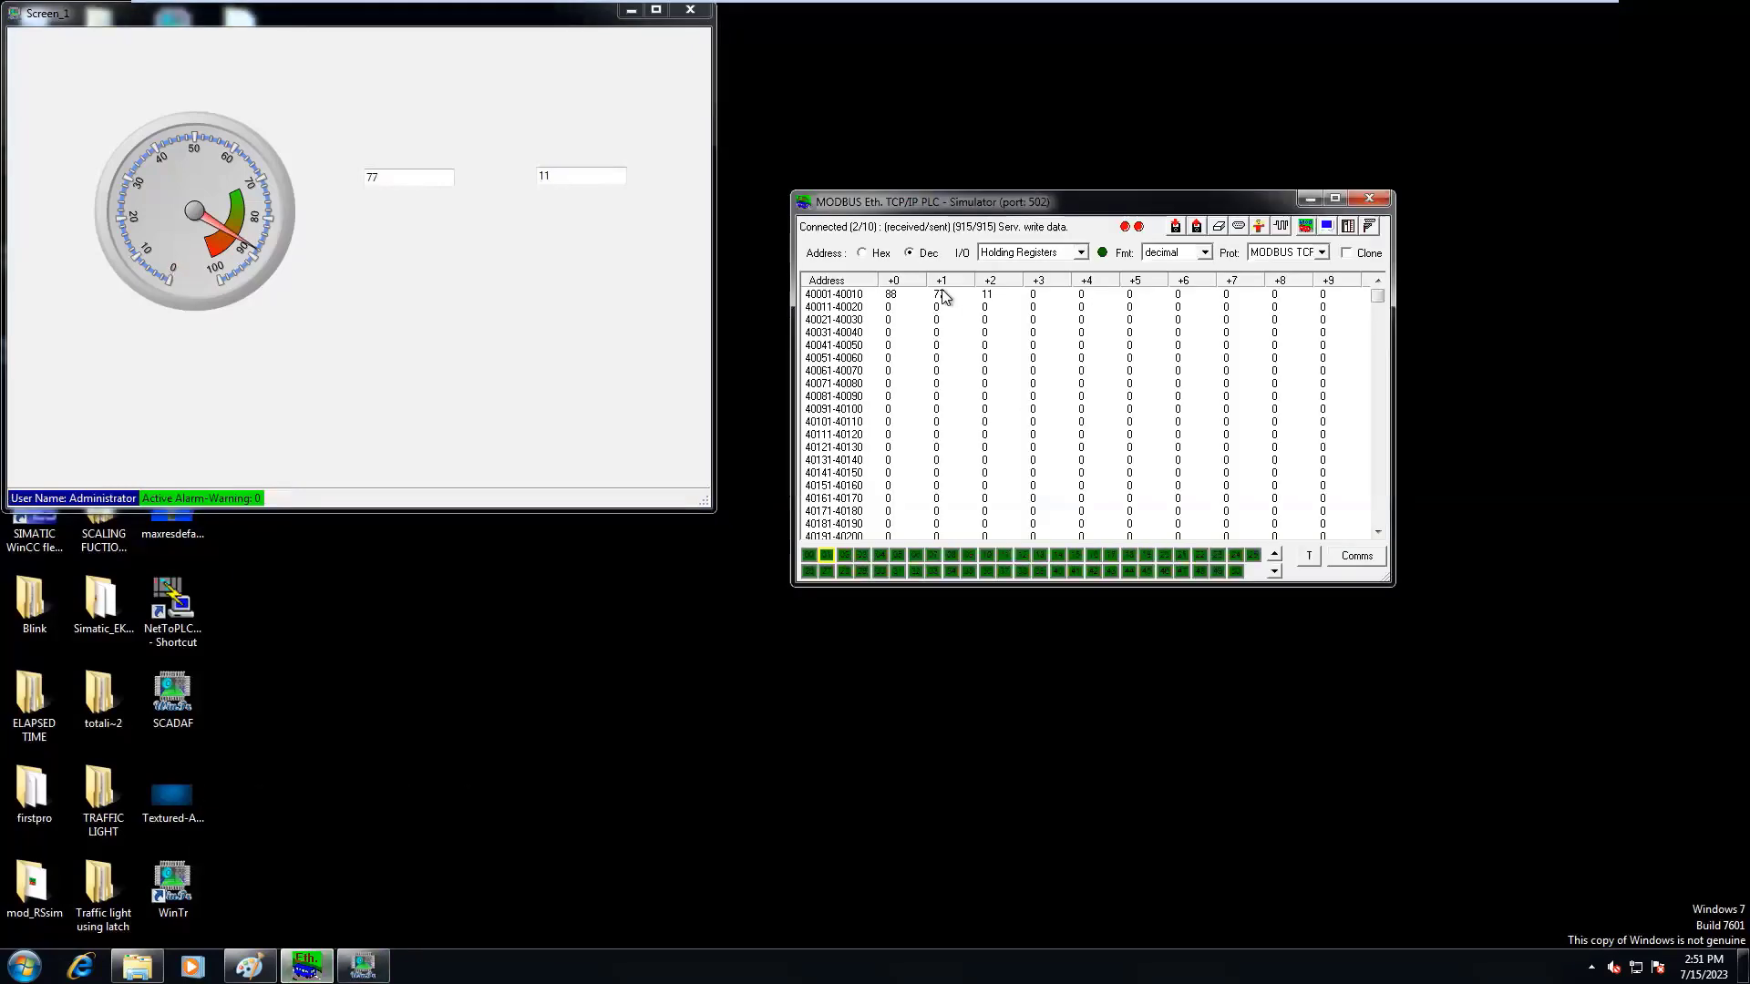
Step: Set holding register 400002 to 66 and register 400003 to 33 in the simulator
{"action": "double_click", "coordinate": [939, 295]}
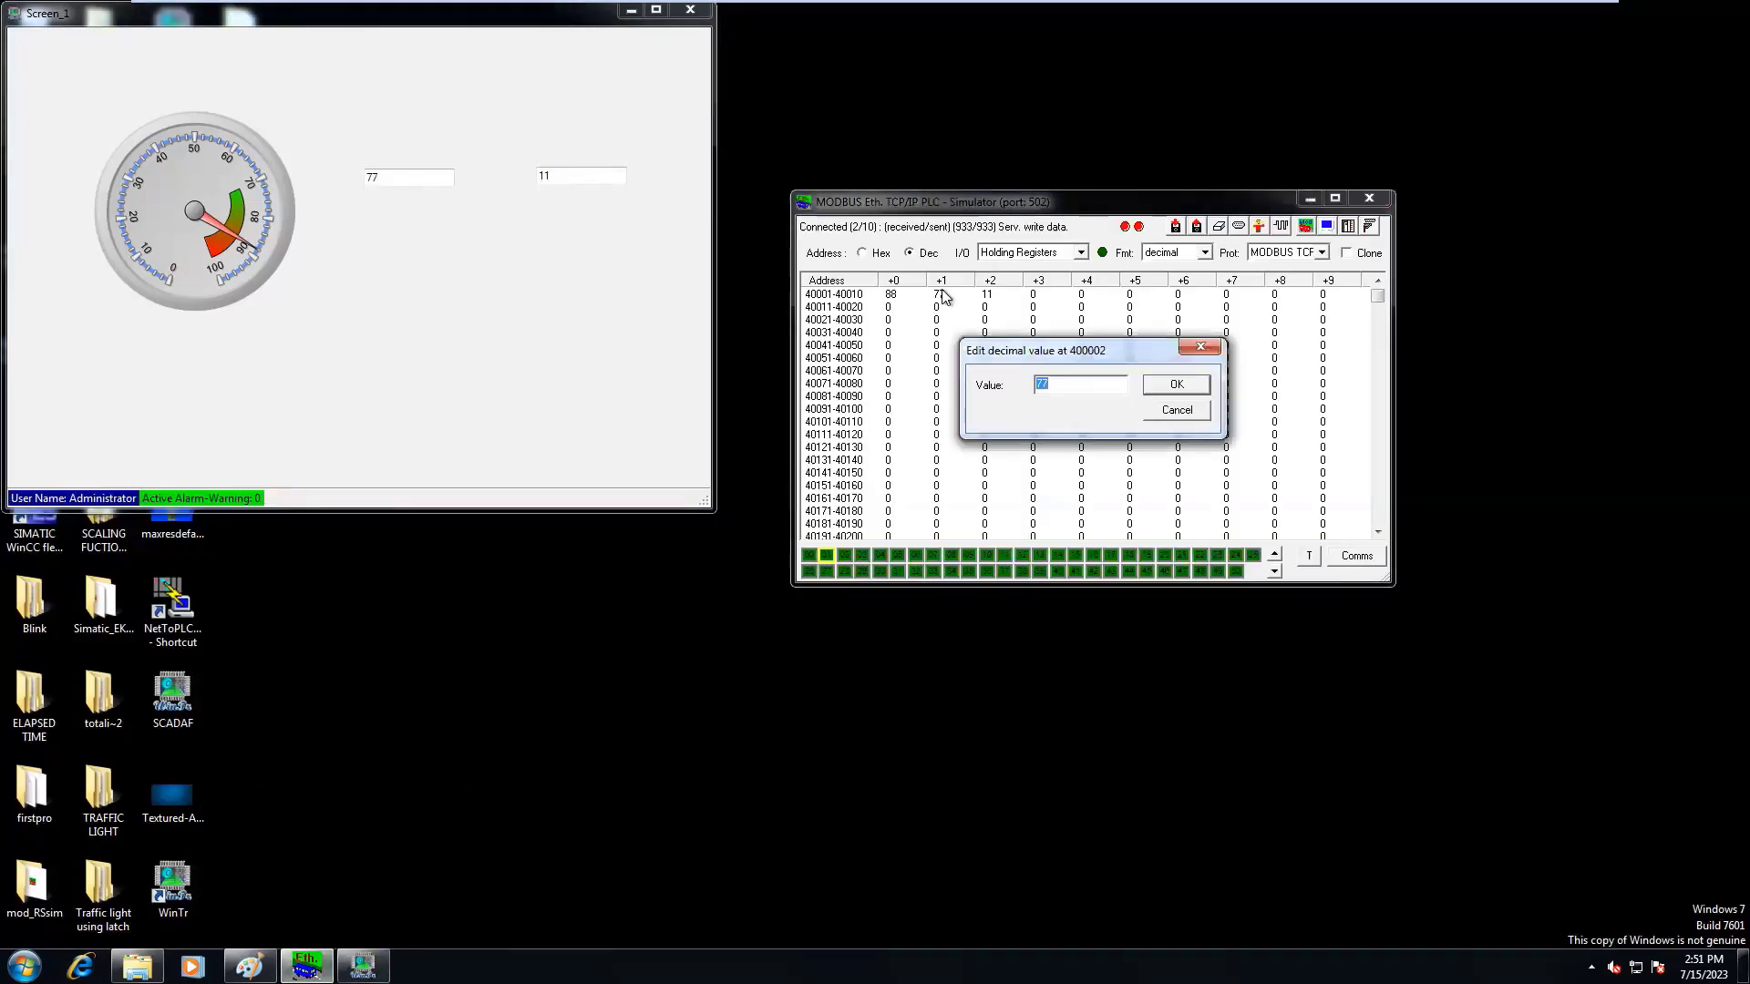
{"action": "type", "text": "66"}
{"action": "key", "text": "Return"}
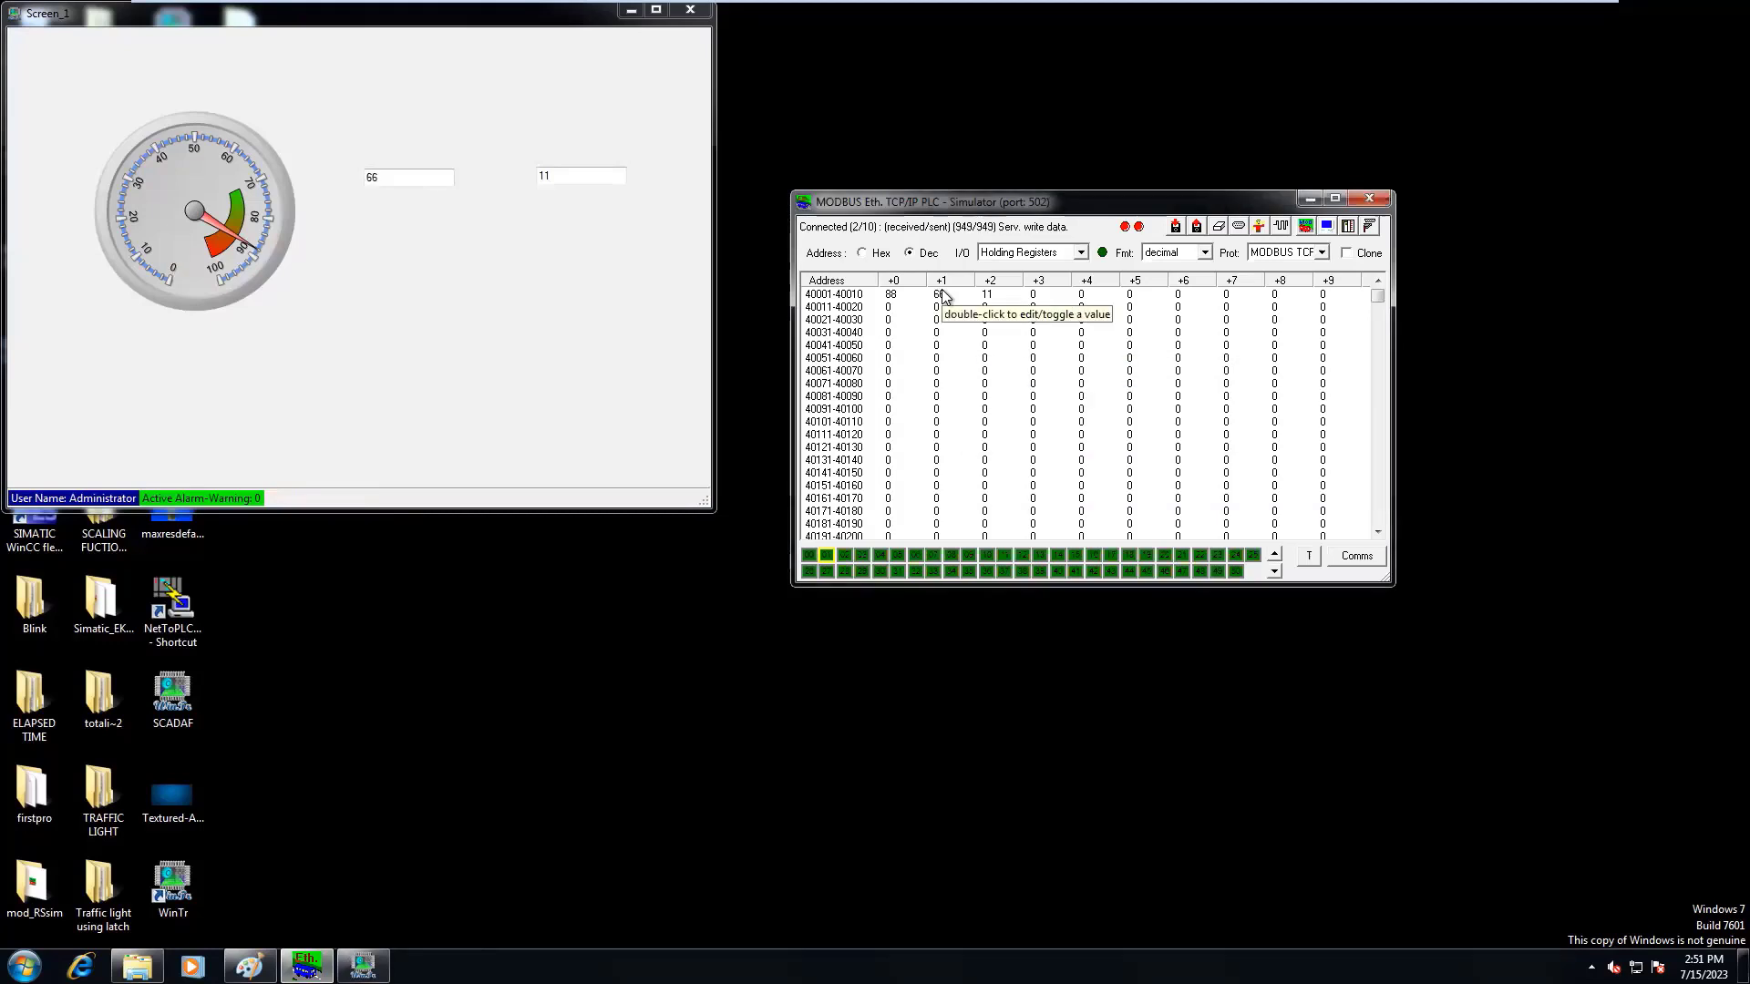
{"action": "double_click", "coordinate": [1002, 296]}
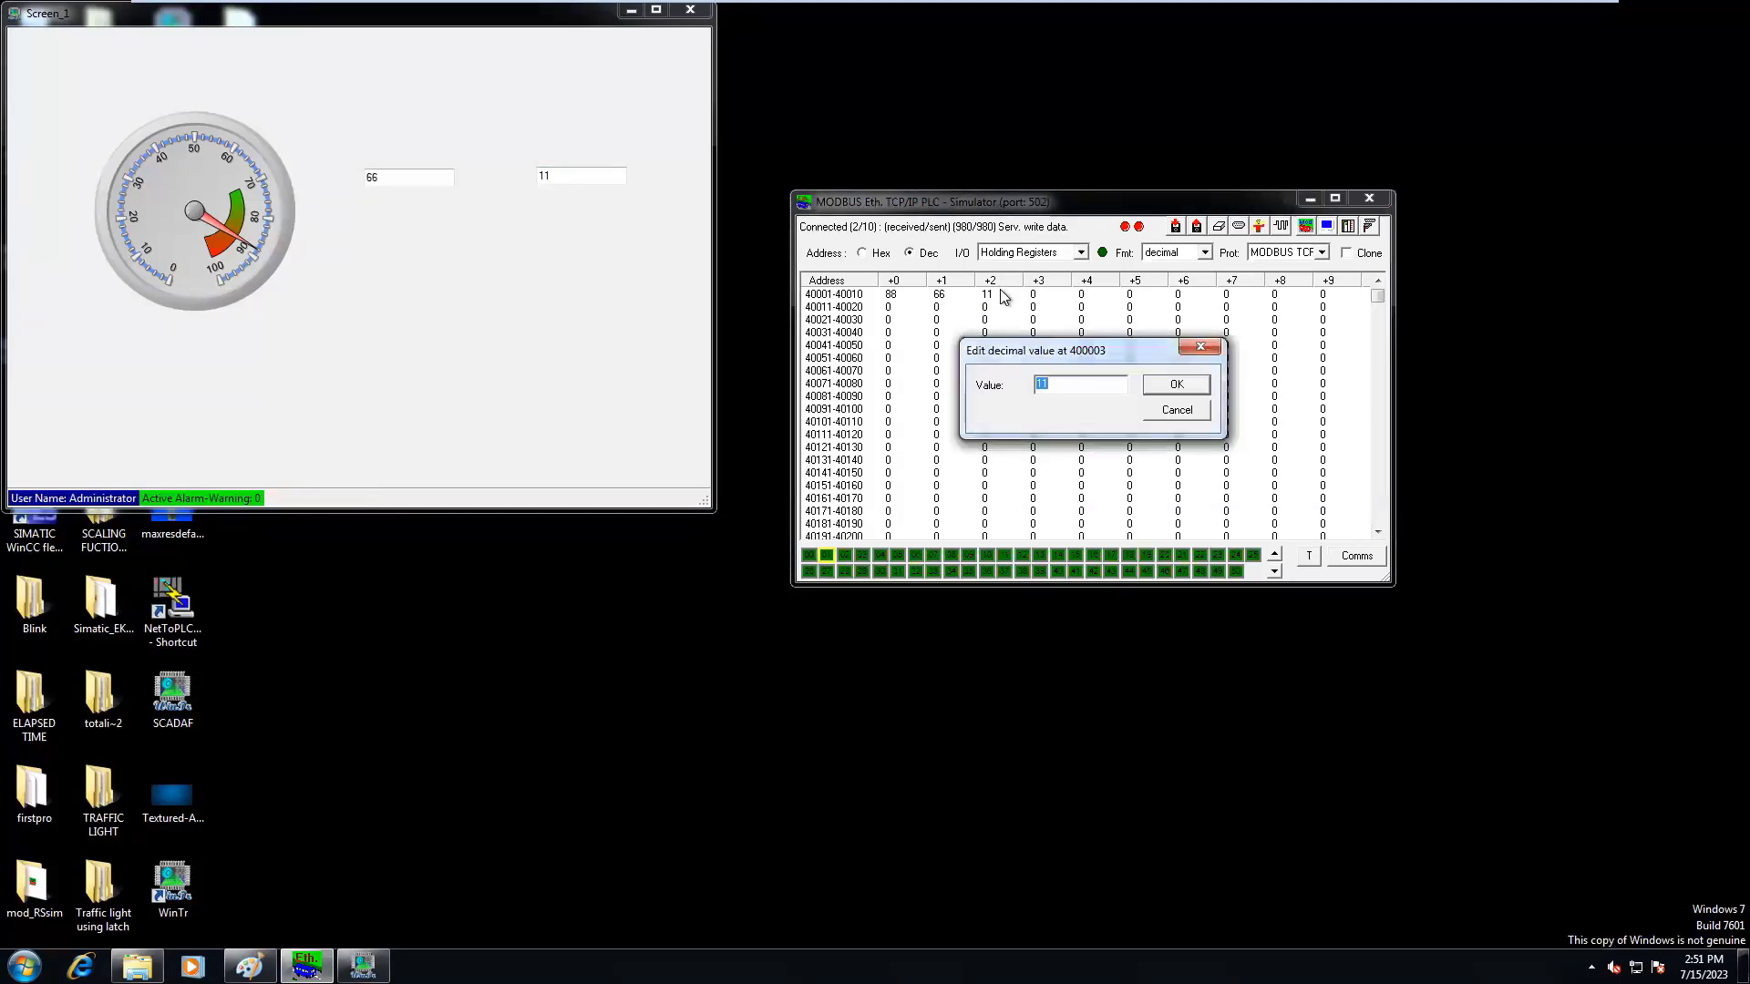
{"action": "type", "text": "33"}
{"action": "key", "text": "Return"}
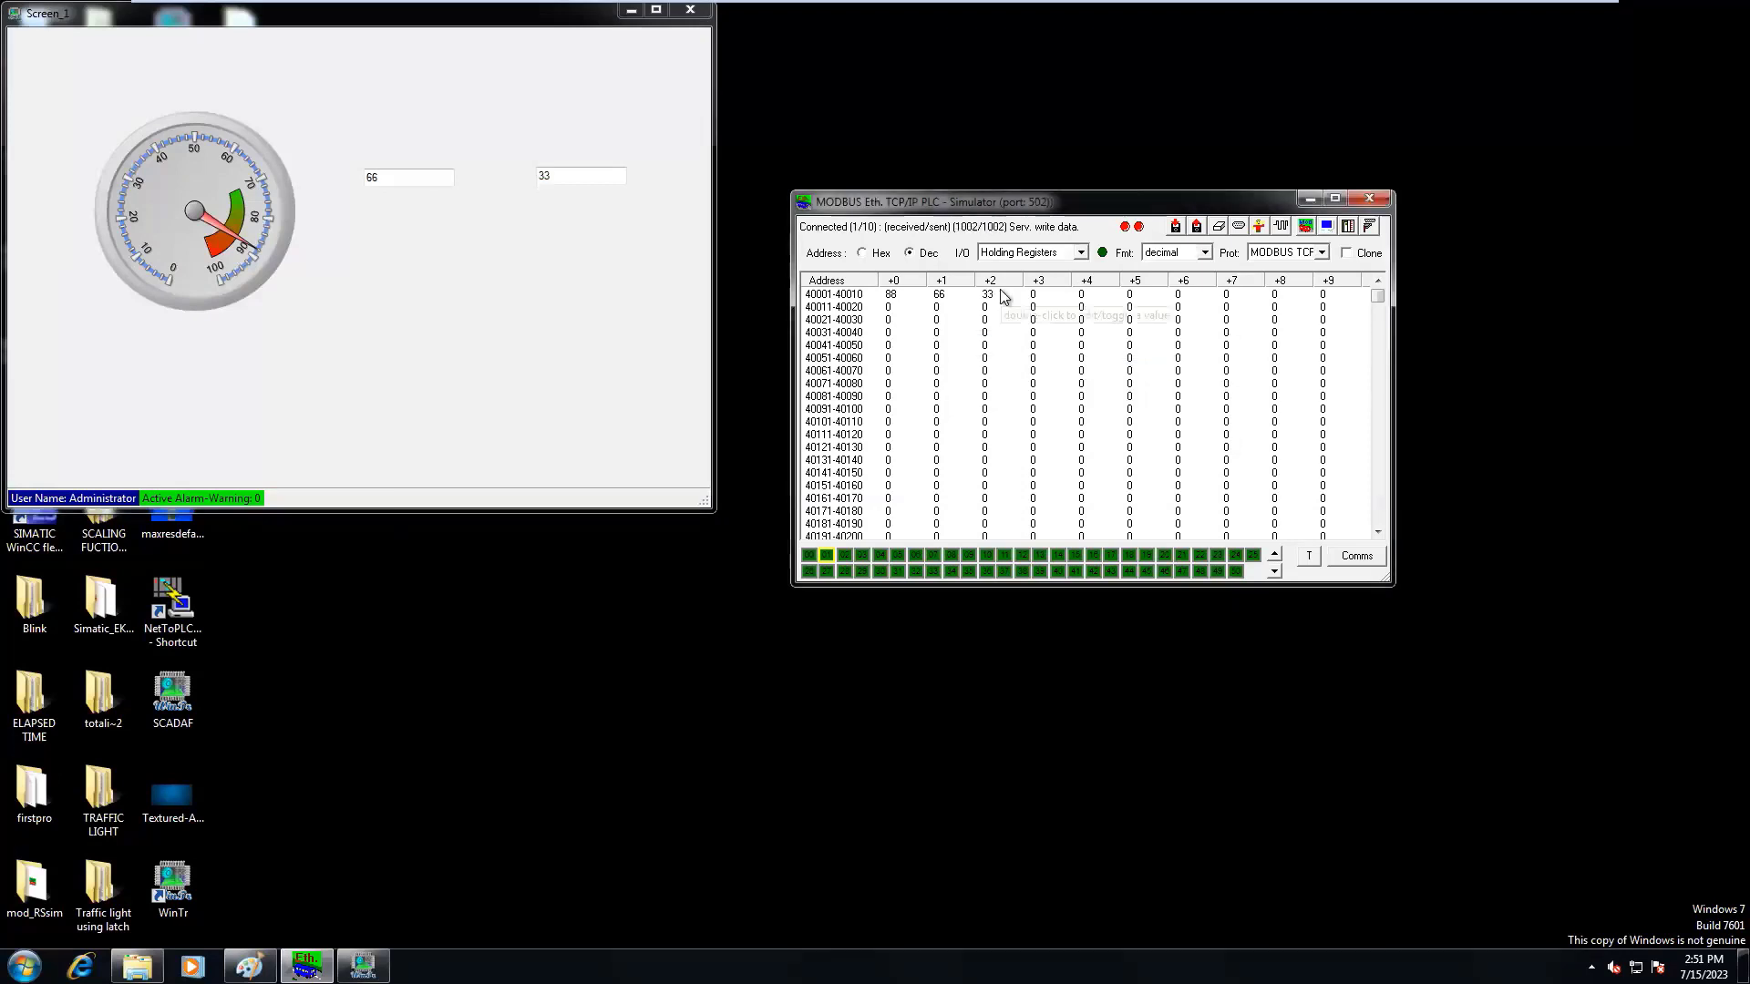
Step: Set holding register 400001 to 30 in the simulator, and move the running Screen_1 window down, level with the simulator
{"action": "double_click", "coordinate": [891, 294]}
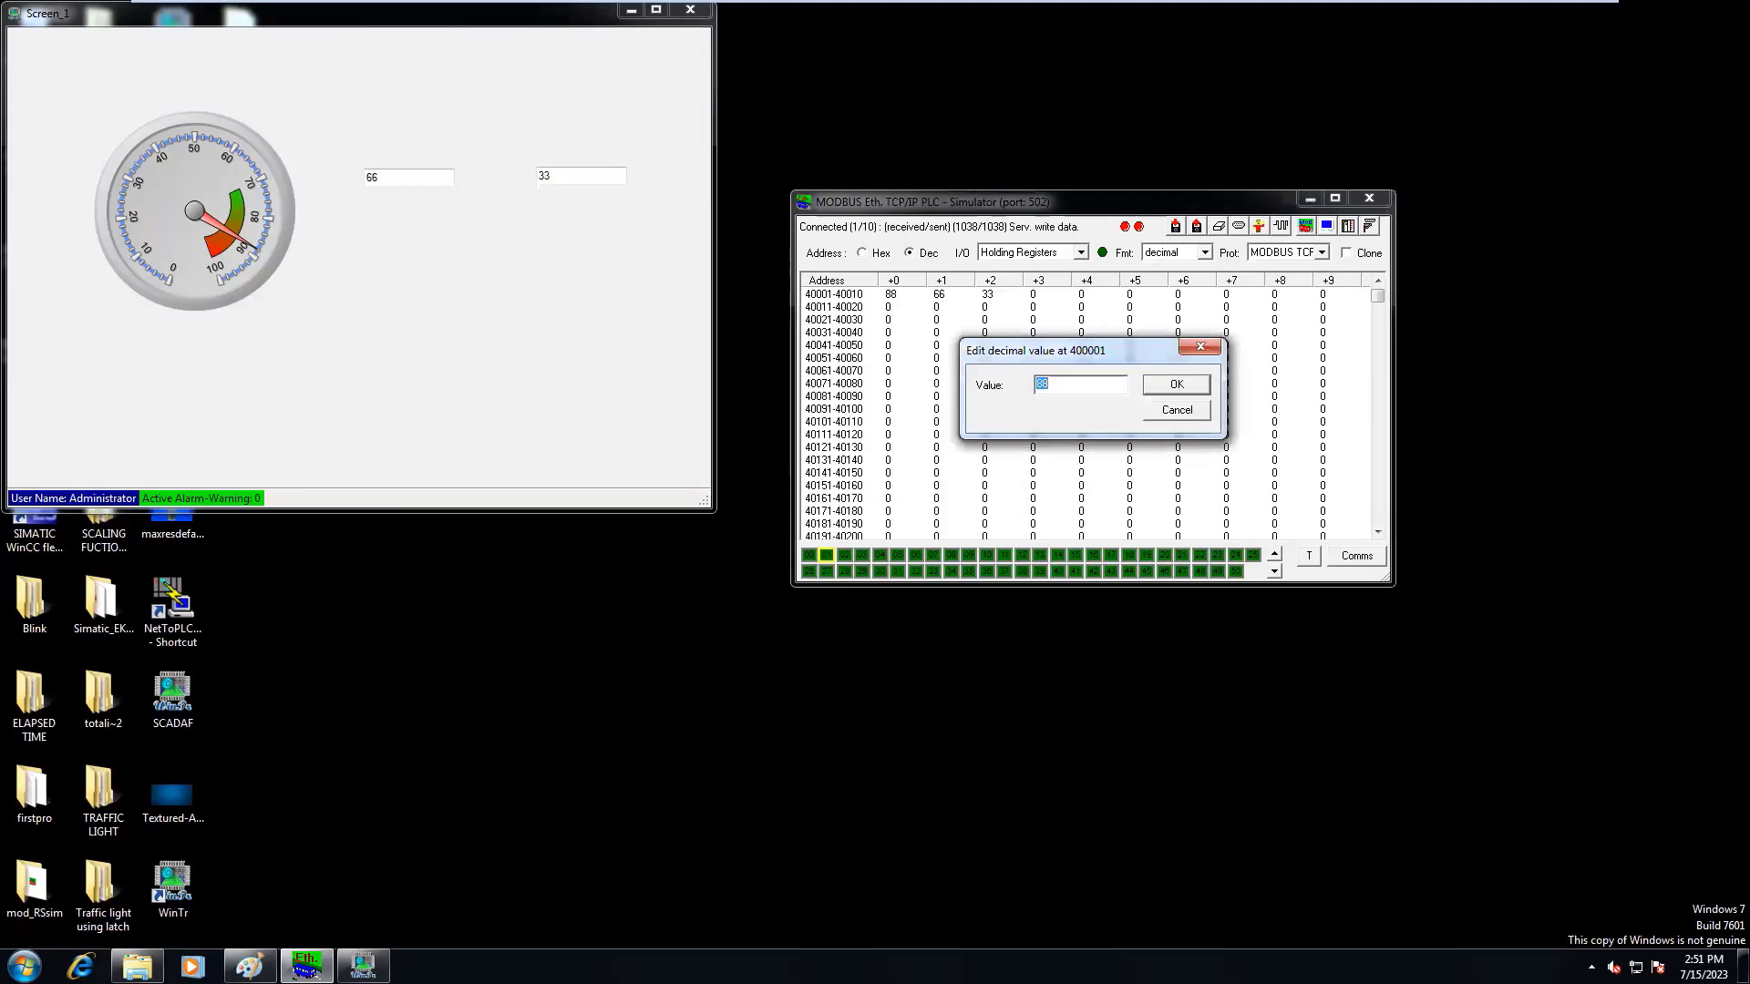
{"action": "type", "text": "30"}
{"action": "key", "text": "Return"}
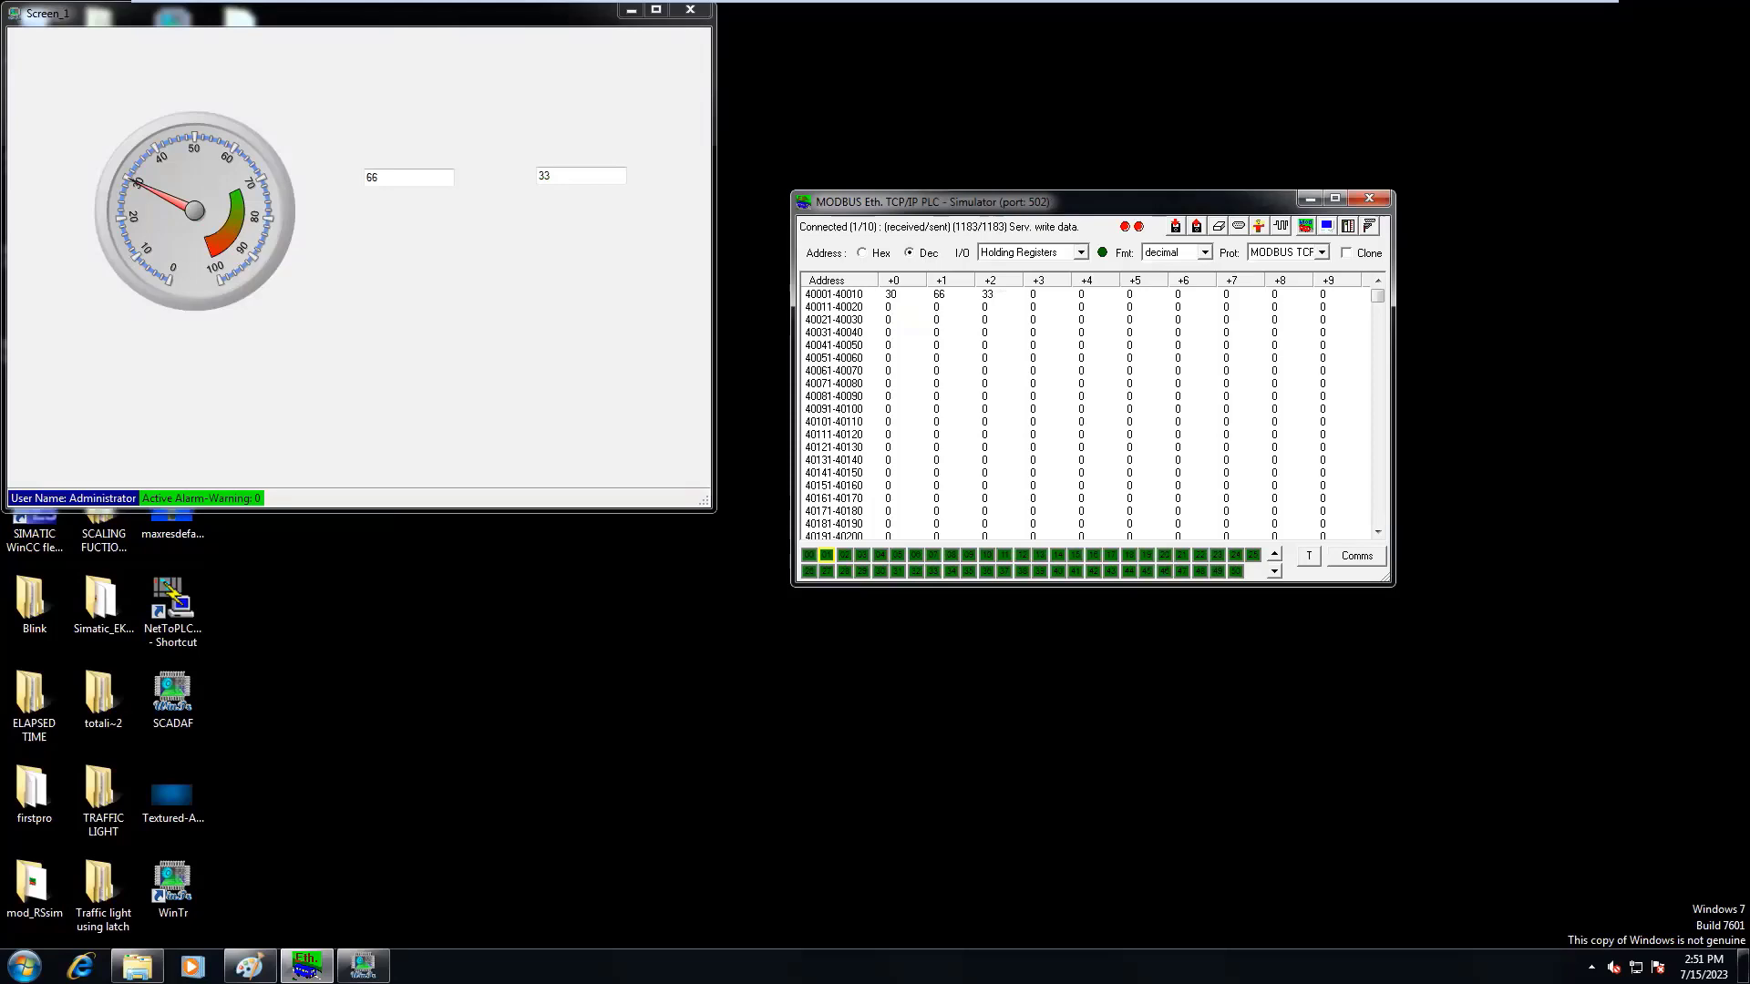
{"action": "left_click_drag", "start_coordinate": [368, 31], "coordinate": [404, 186]}
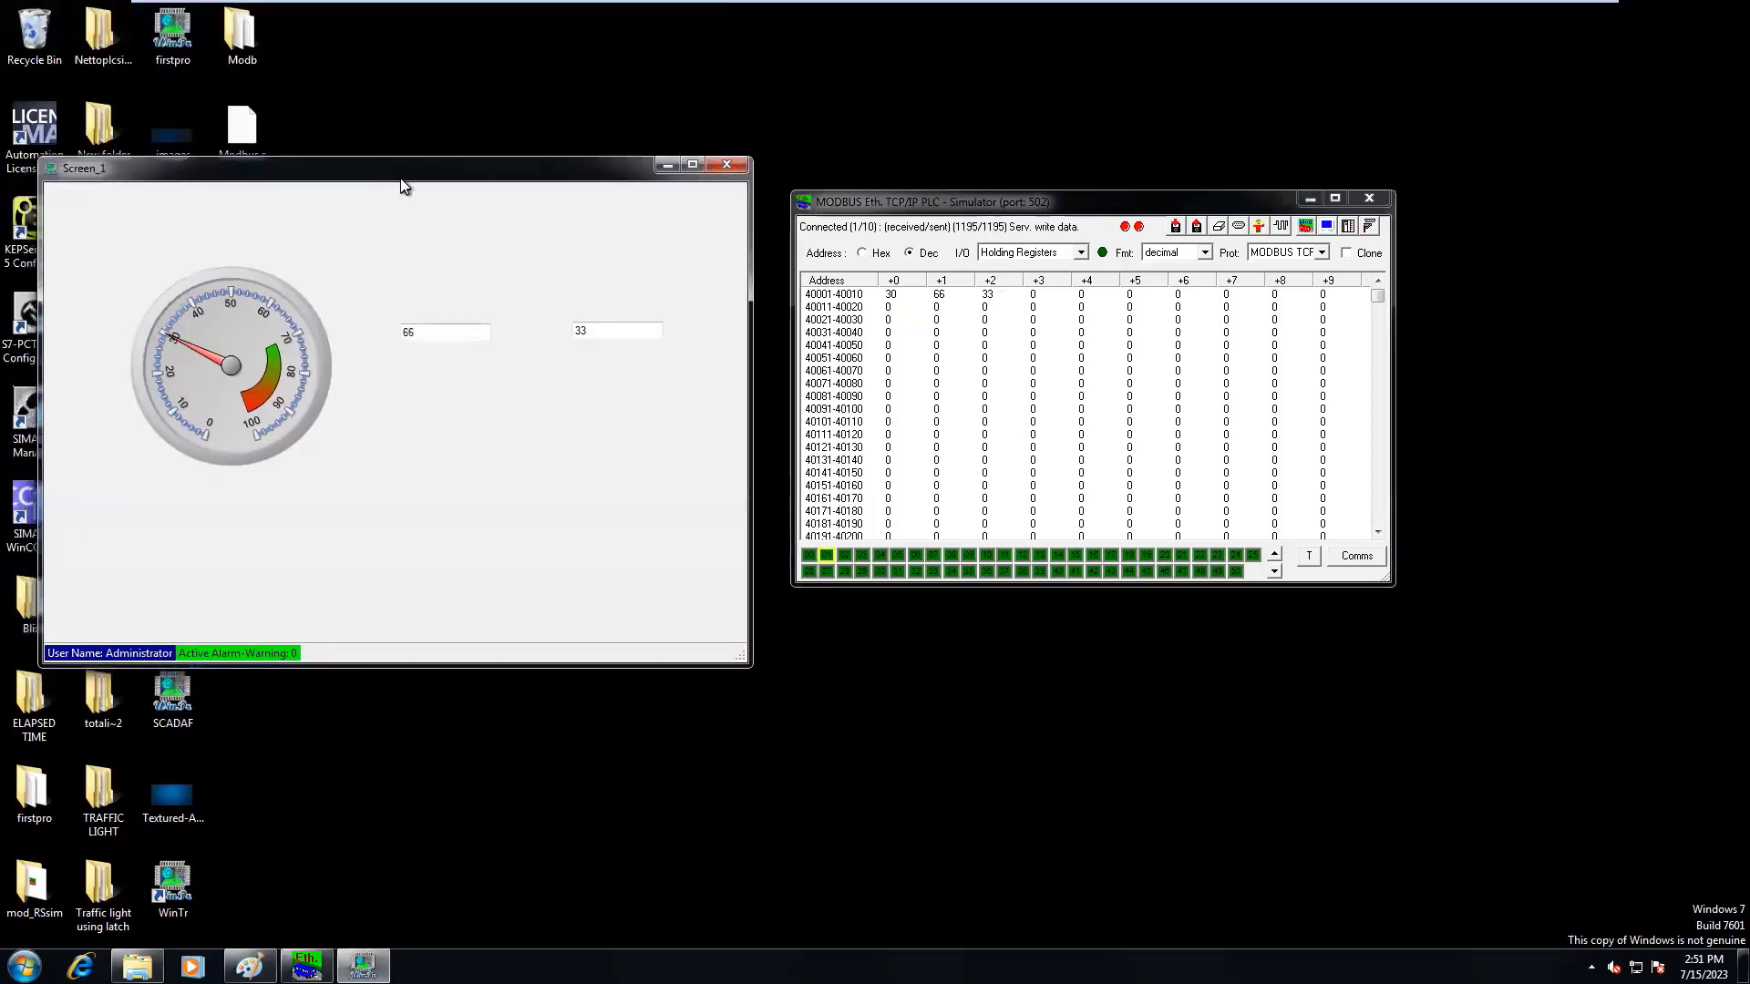